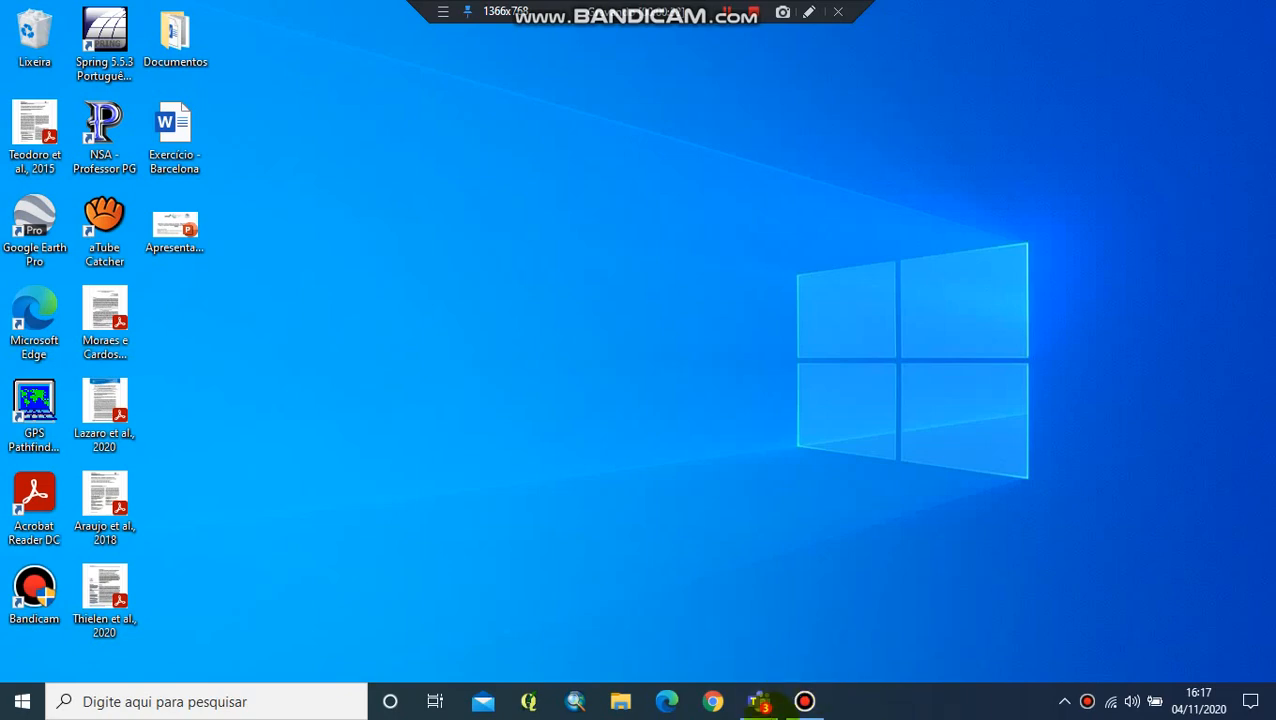
- Switch to Microsoft Teams and open the PDEIG-2A-N-TEC AGRIMENSURA team
left_click(760, 701)
scroll(621, 433, "down", 3)
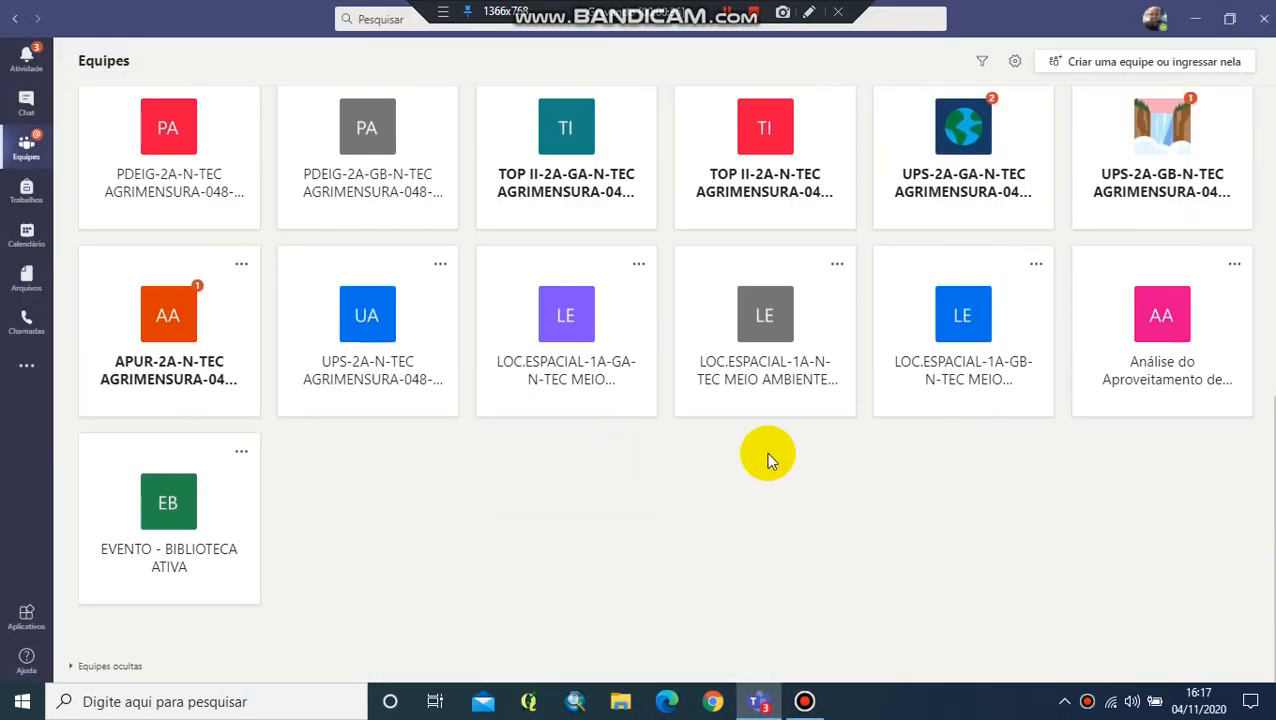
scroll(766, 452, "up", 3)
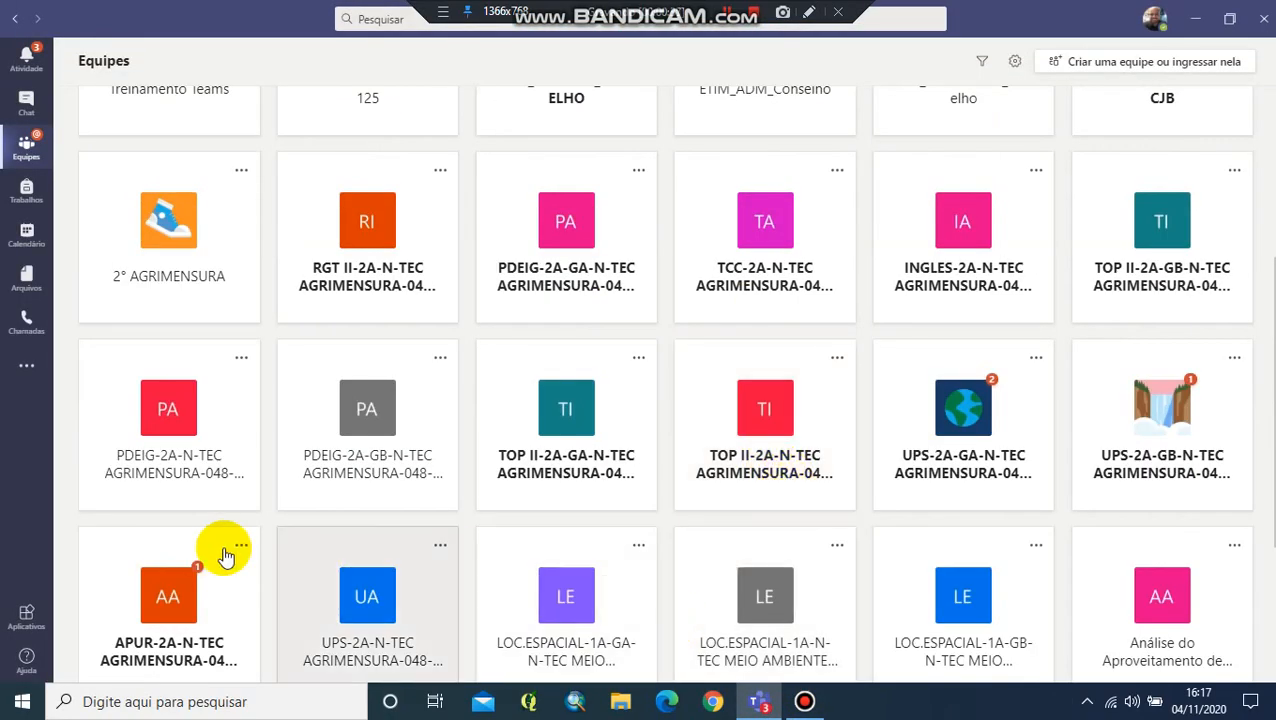
left_click(181, 470)
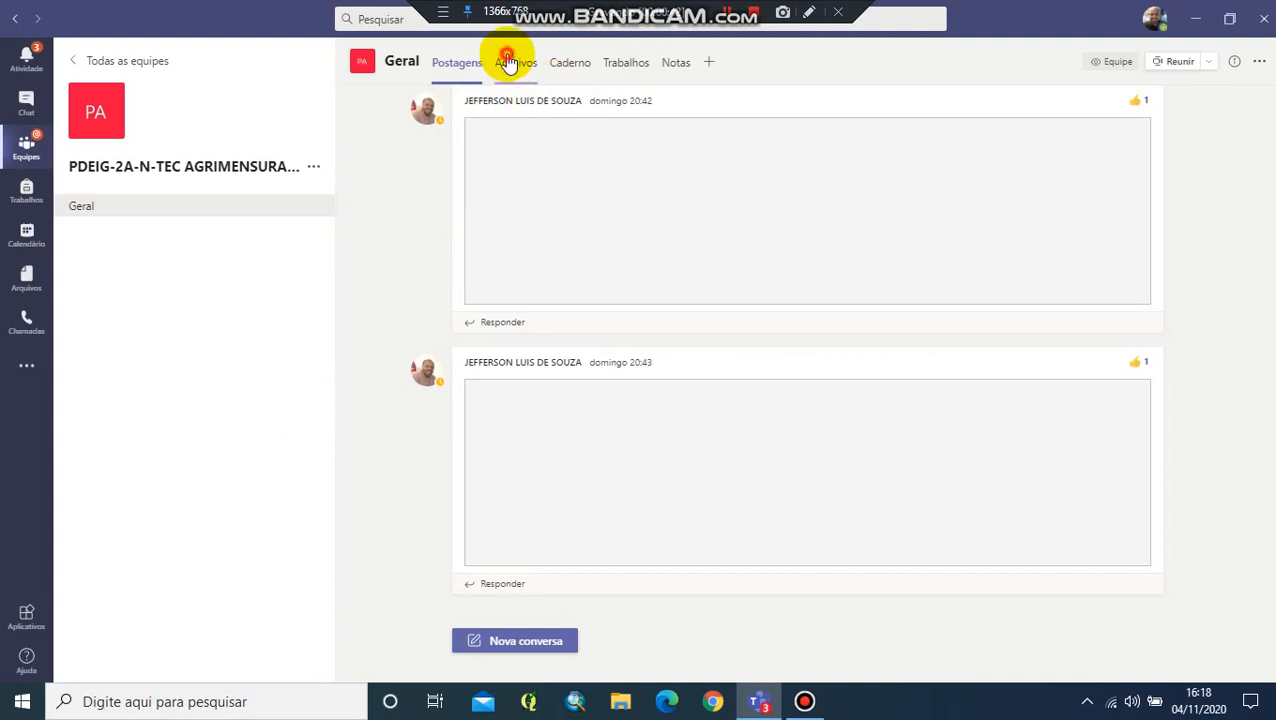
- Download Aula_14.zip from the files of the team's Geral channel
left_click(505, 63)
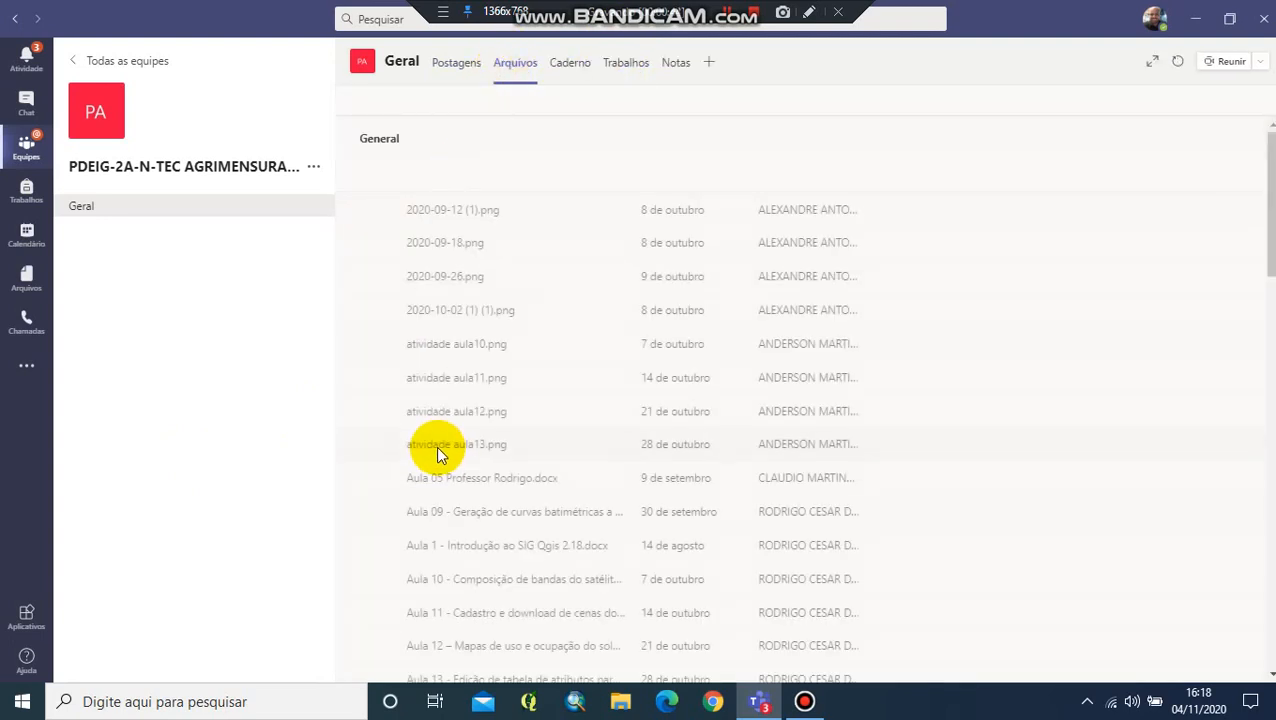
scroll(420, 490, "down", 4)
scroll(400, 505, "down", 3)
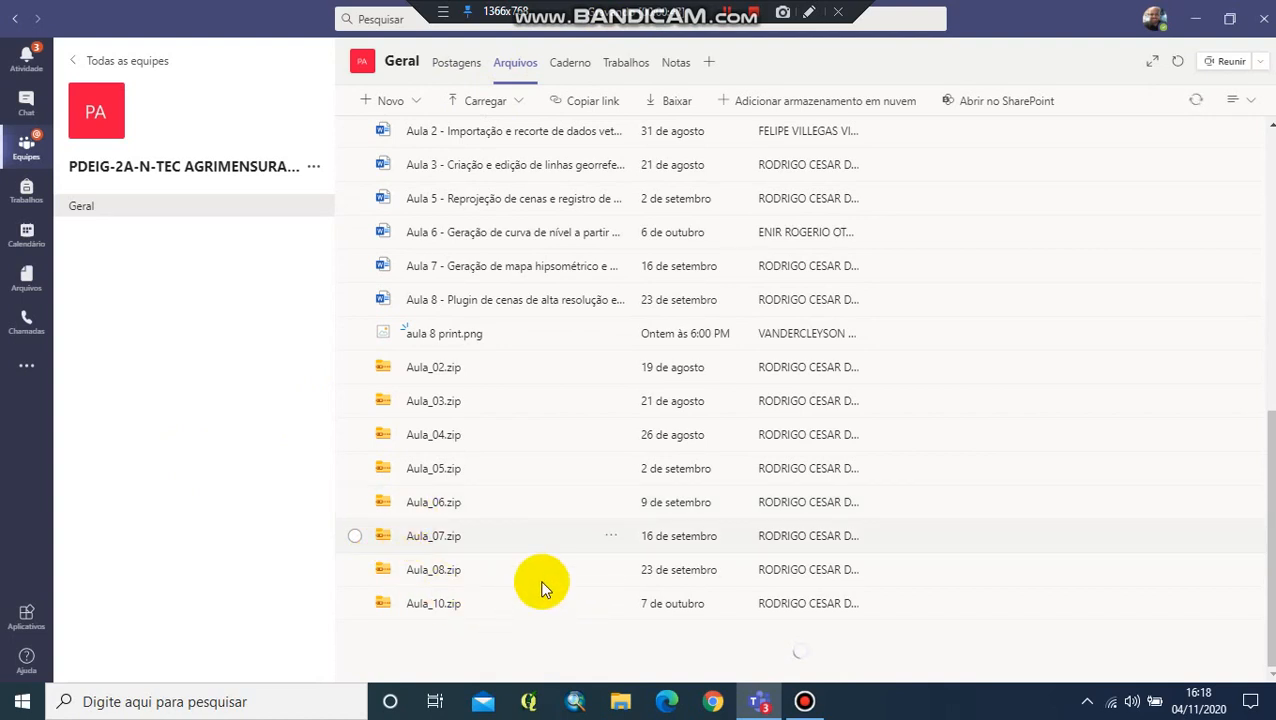
scroll(500, 560, "down", 3)
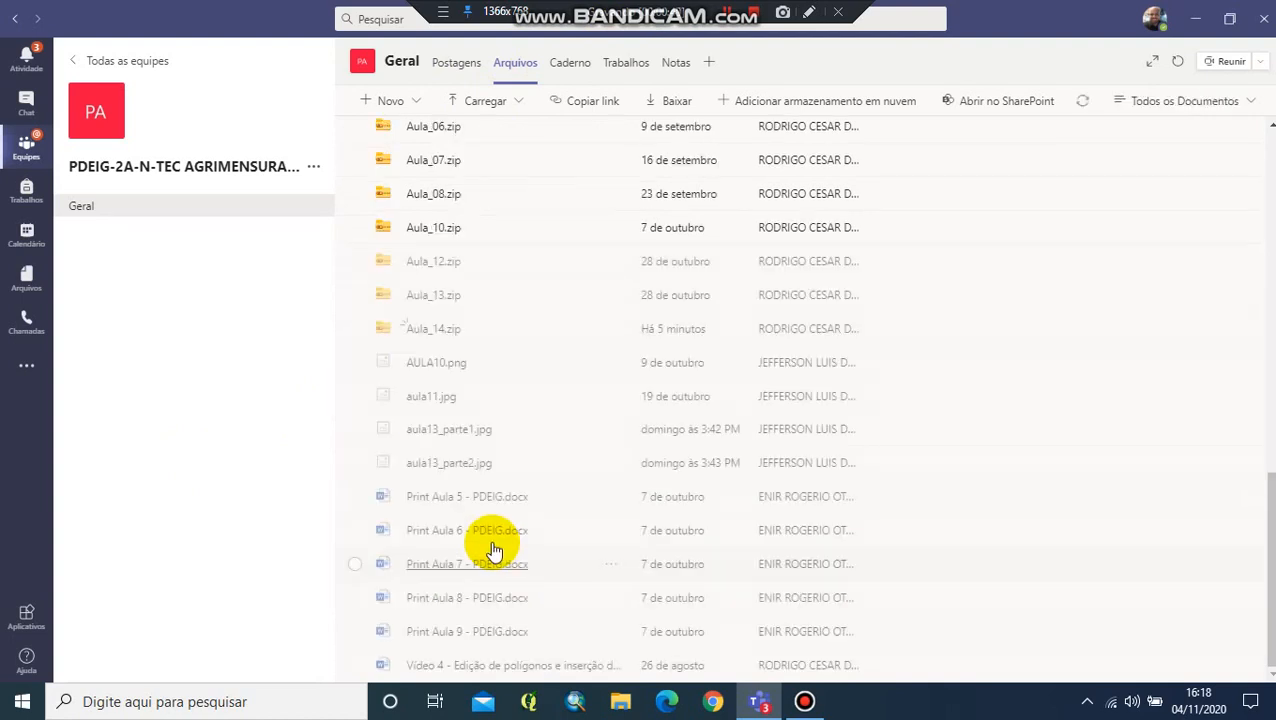
left_click(356, 330)
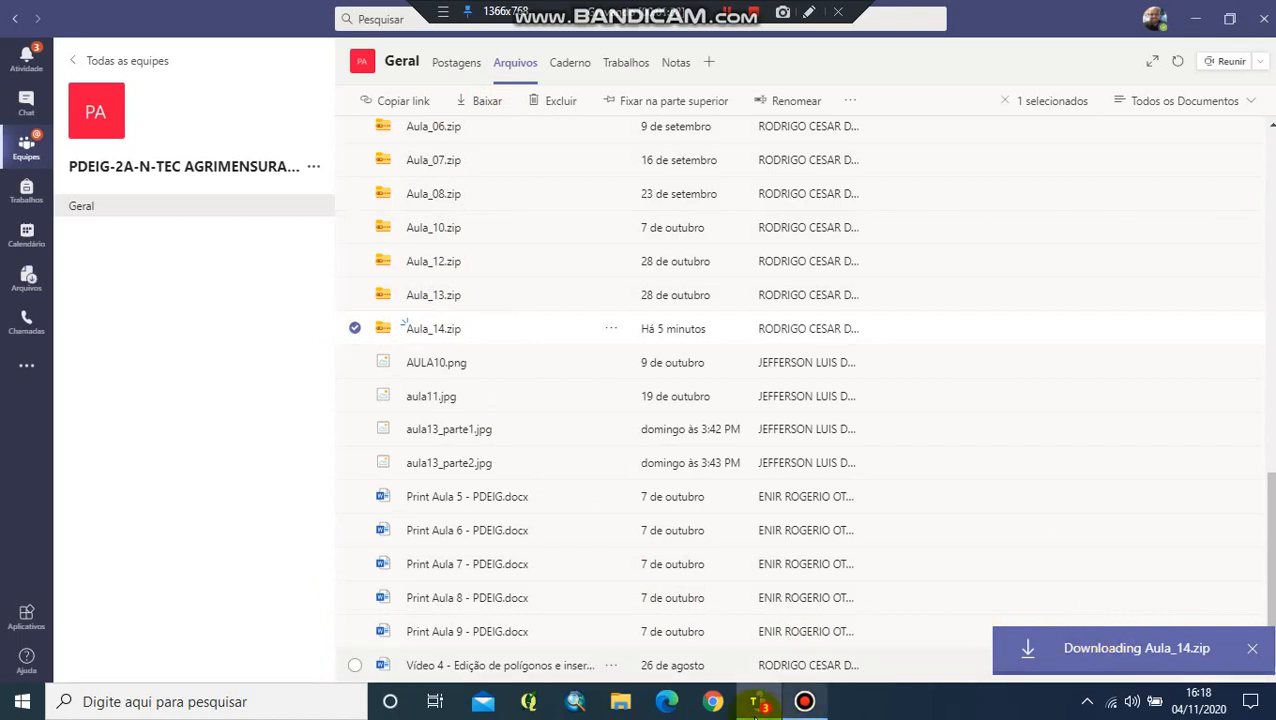
- Switch to File Explorer and locate the downloaded Aula_14 archive in the Downloads folder
left_click(617, 705)
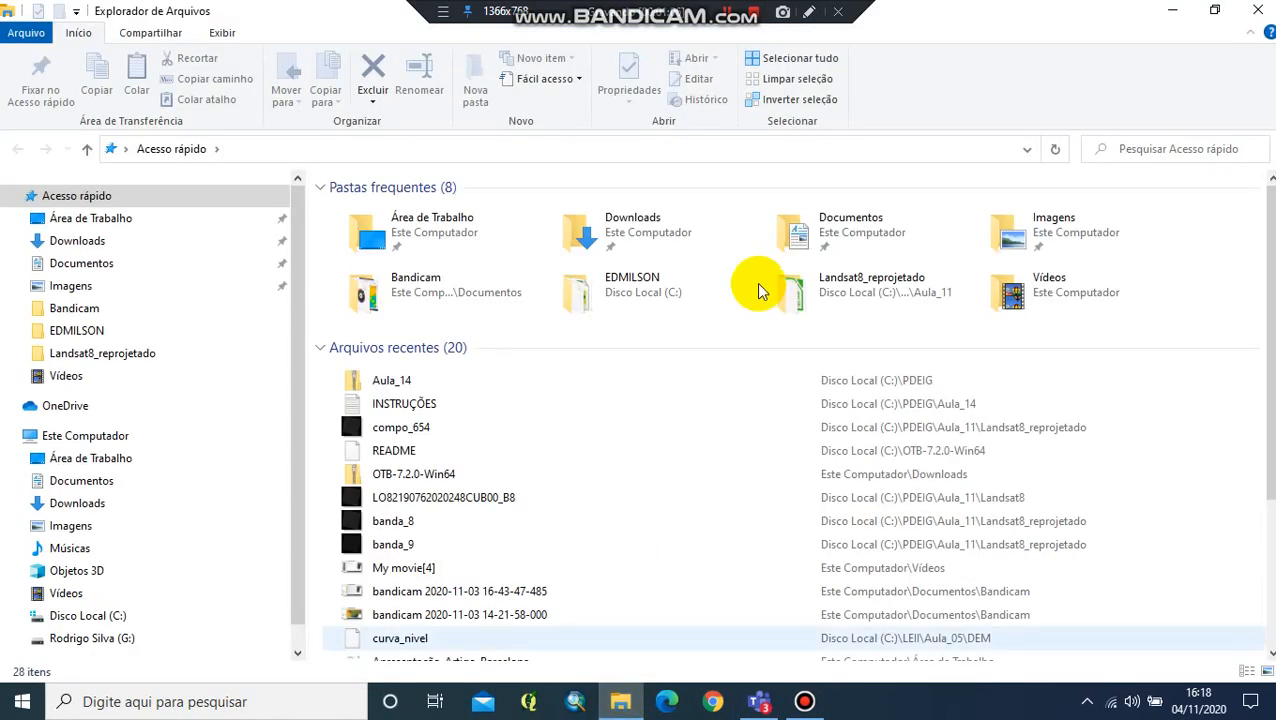
left_click(80, 484)
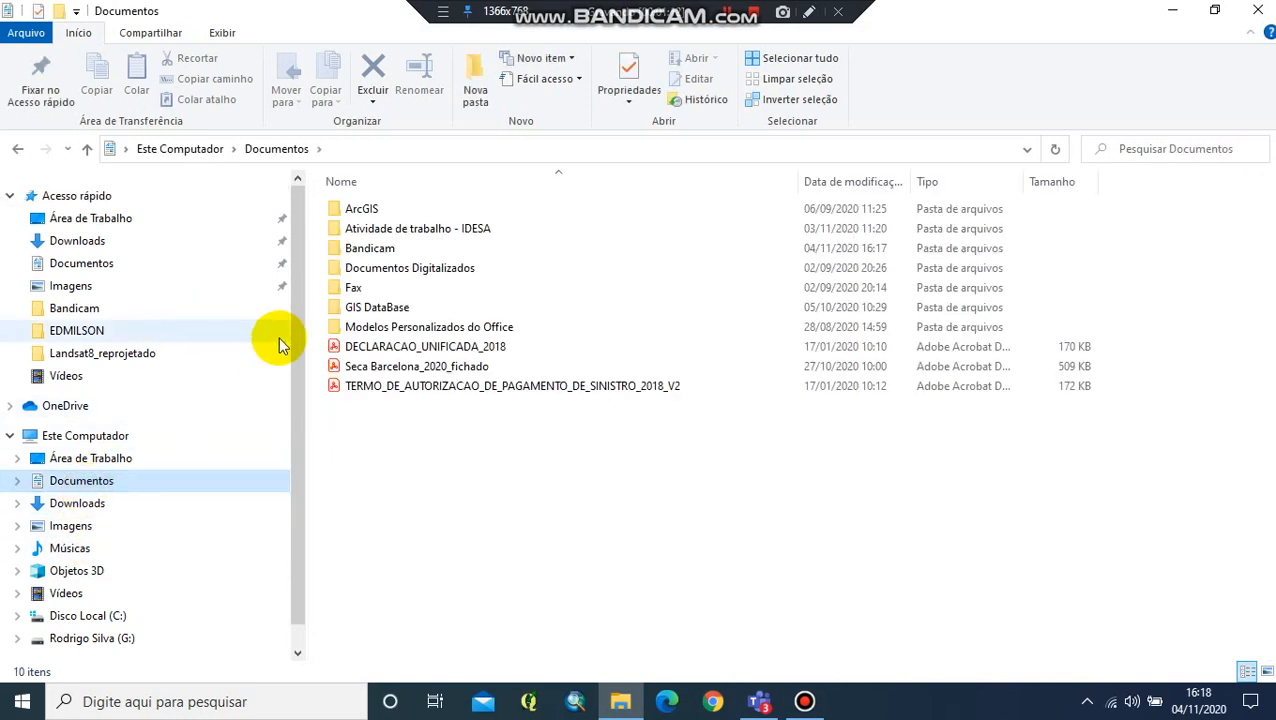
left_click(97, 512)
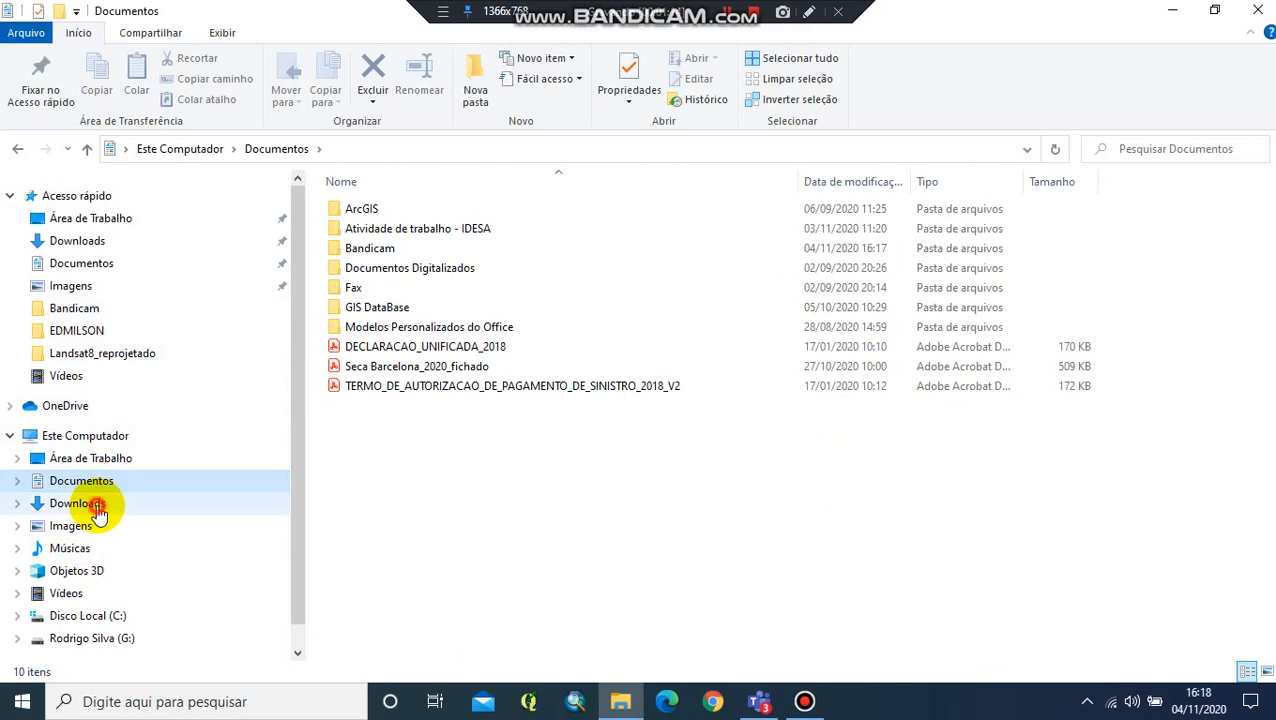
left_click(418, 232)
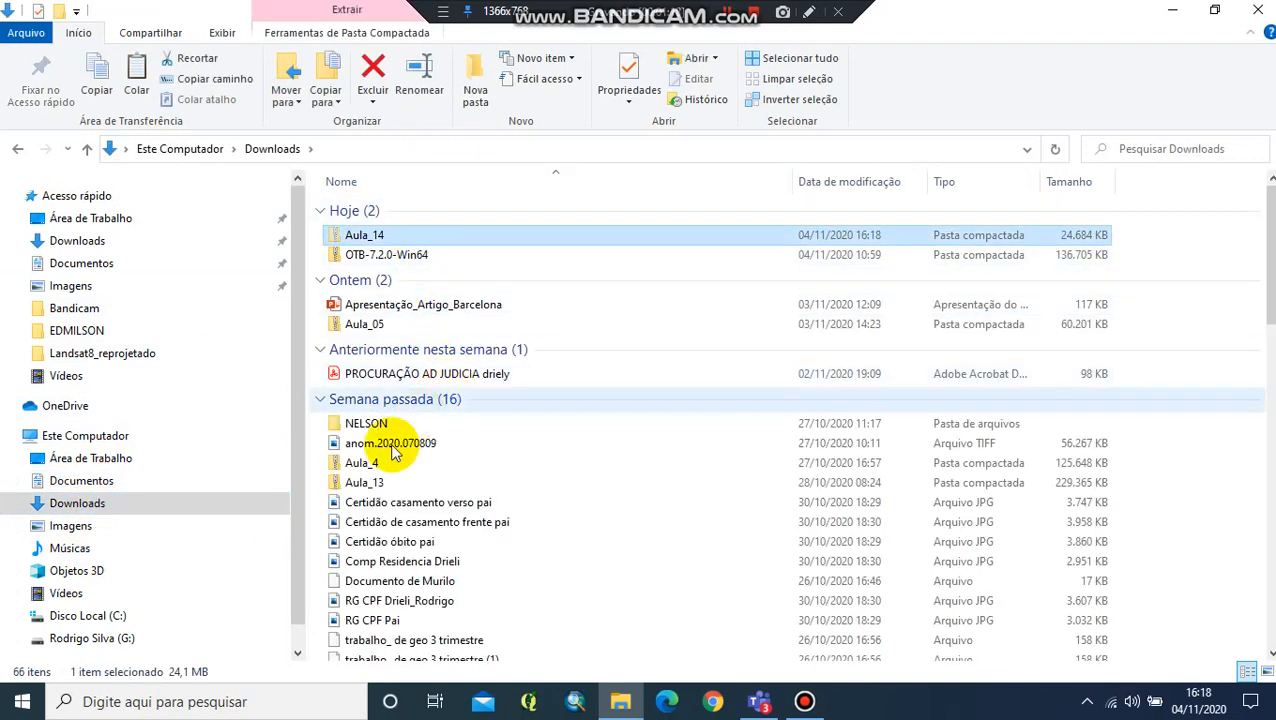
- Extract all contents of the Aula_14 archive stored in the PDEIG folder on drive C:
scroll(112, 604, "down", 1)
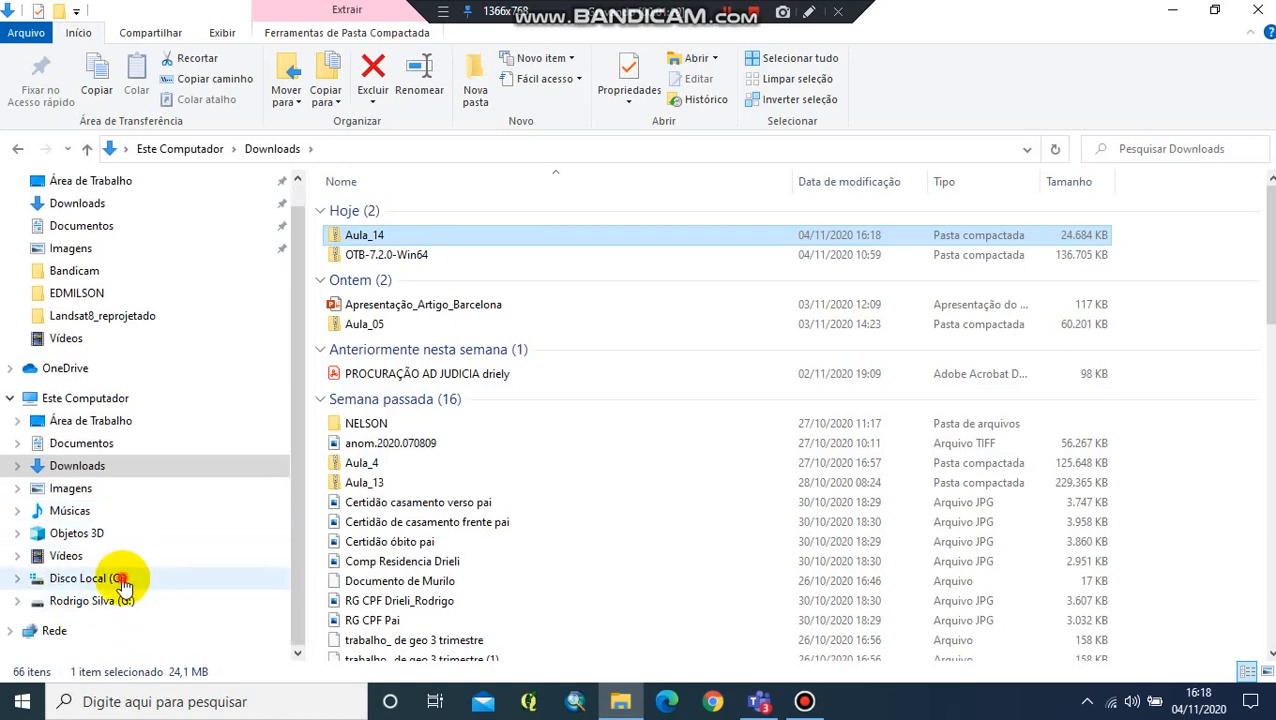
left_click(120, 580)
double_click(362, 465)
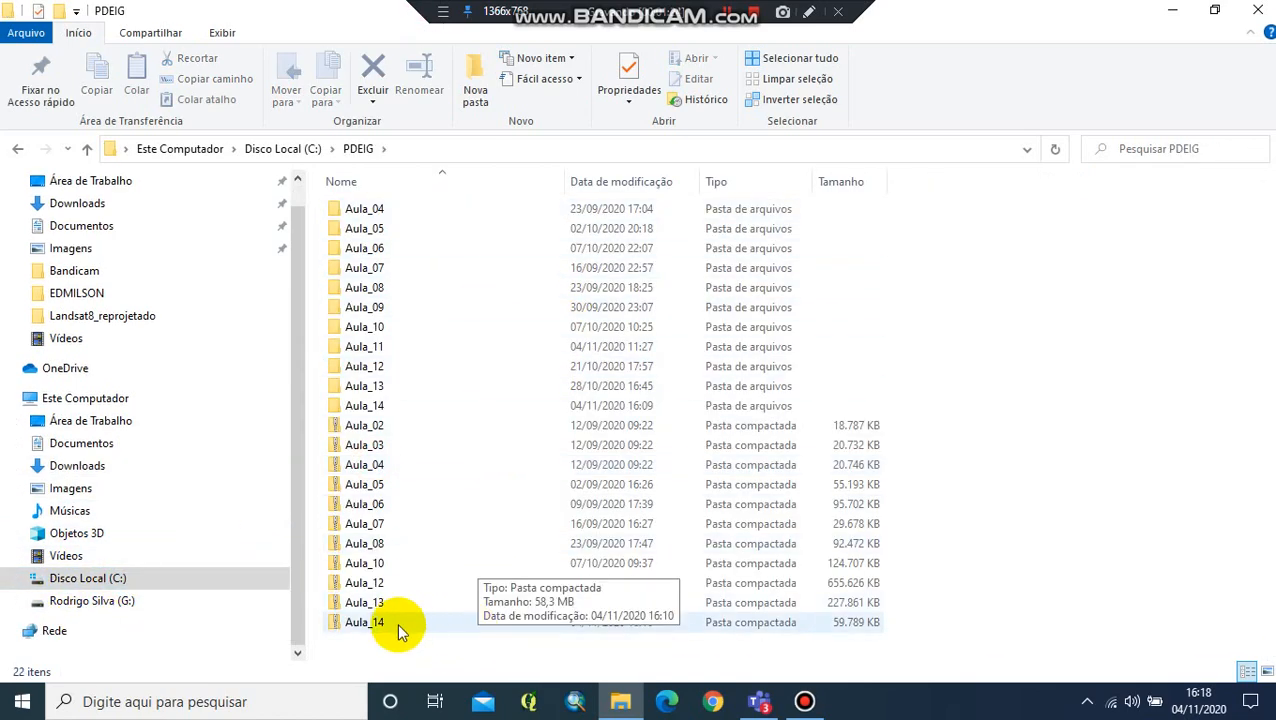
left_click(395, 627)
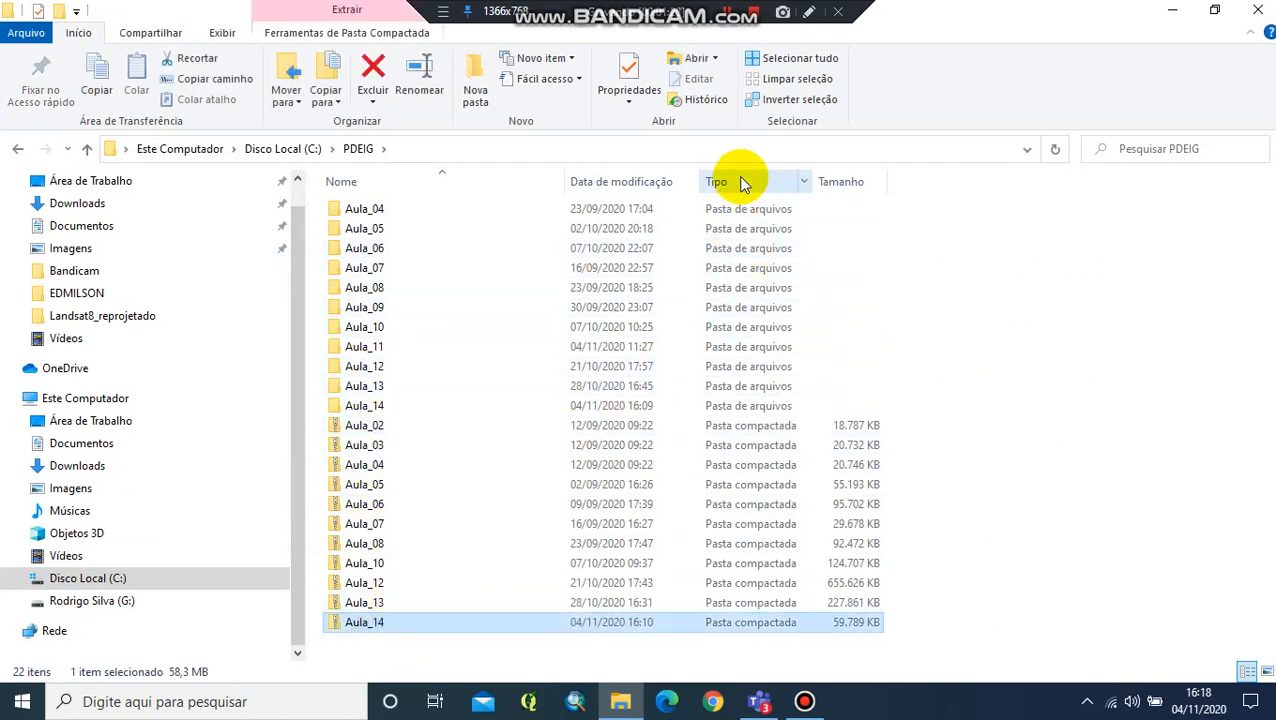
left_click(727, 13)
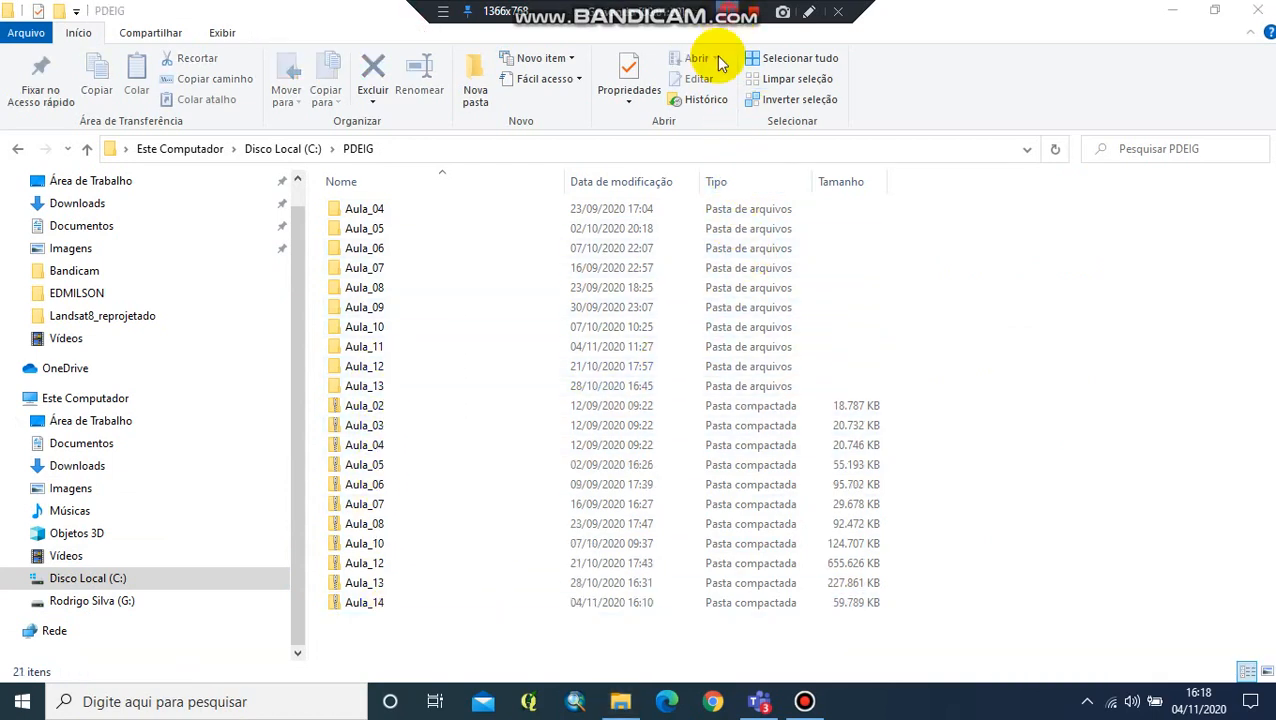
left_click(378, 600)
right_click(376, 601)
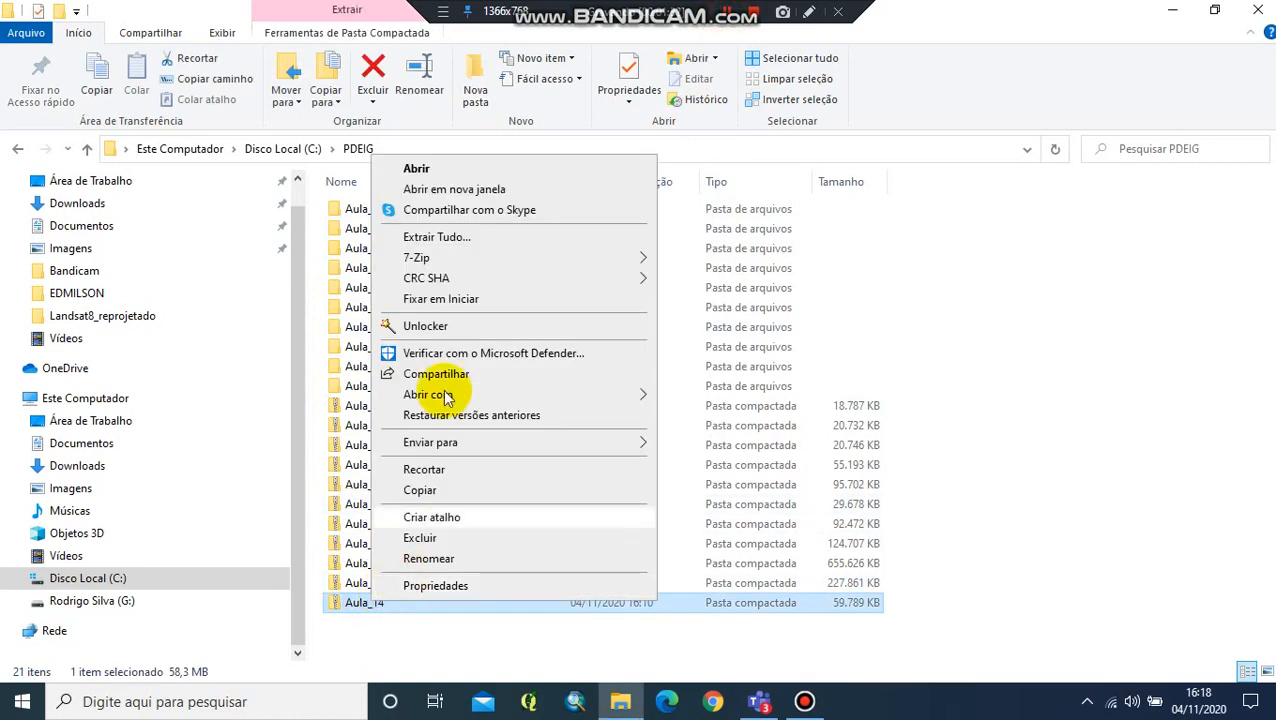
left_click(472, 242)
left_click(793, 528)
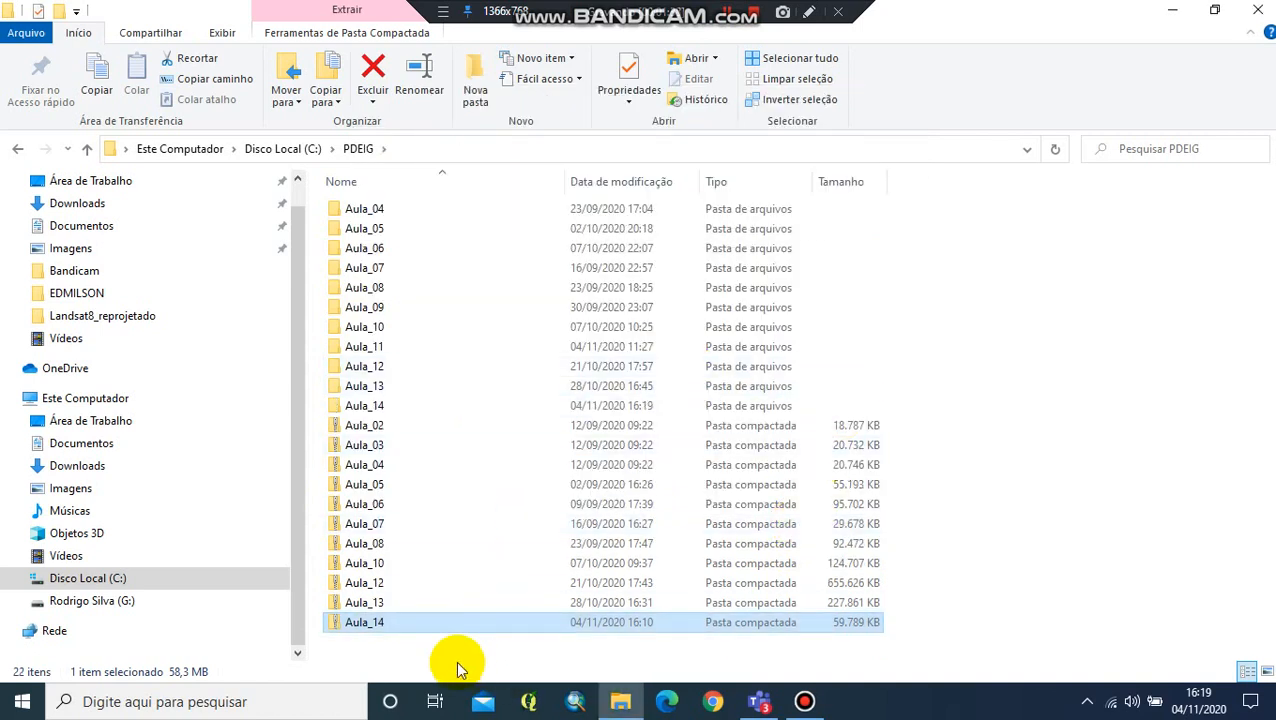
- Open the extracted Aula_14 folder and its nested Aula_14 folder to review the files inside
double_click(379, 404)
double_click(378, 234)
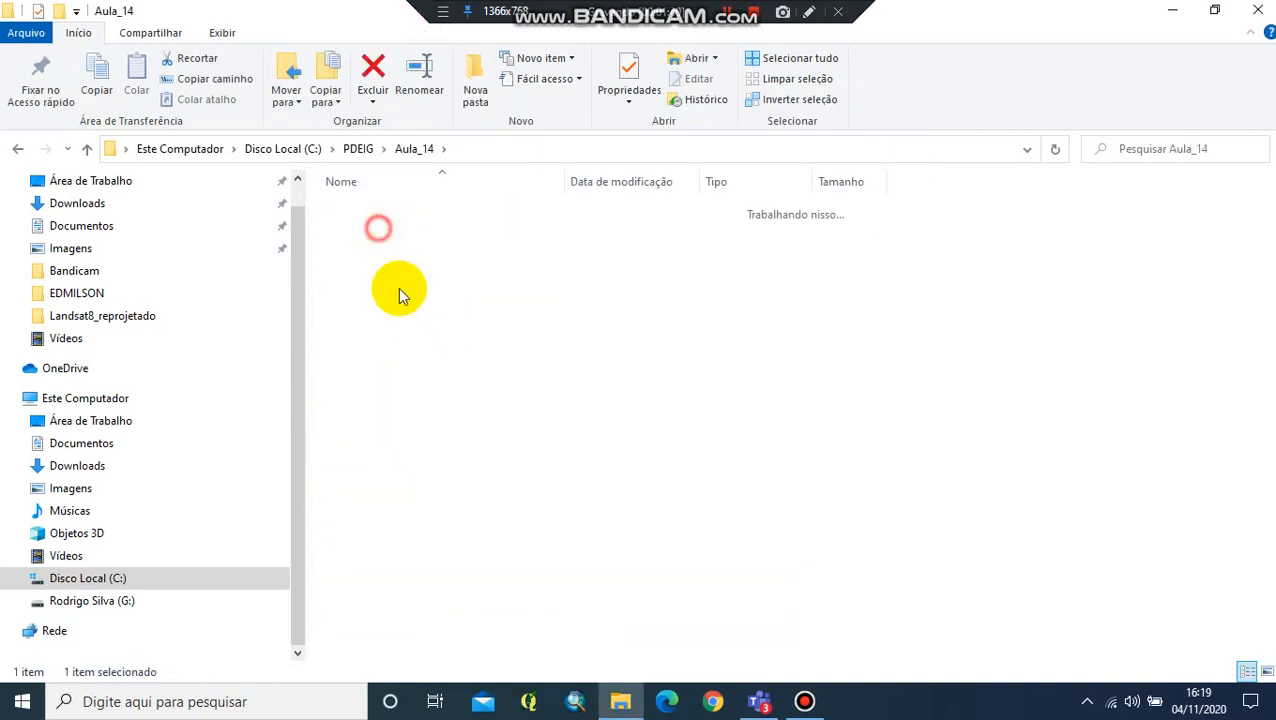
scroll(428, 338, "down", 2)
scroll(428, 338, "up", 3)
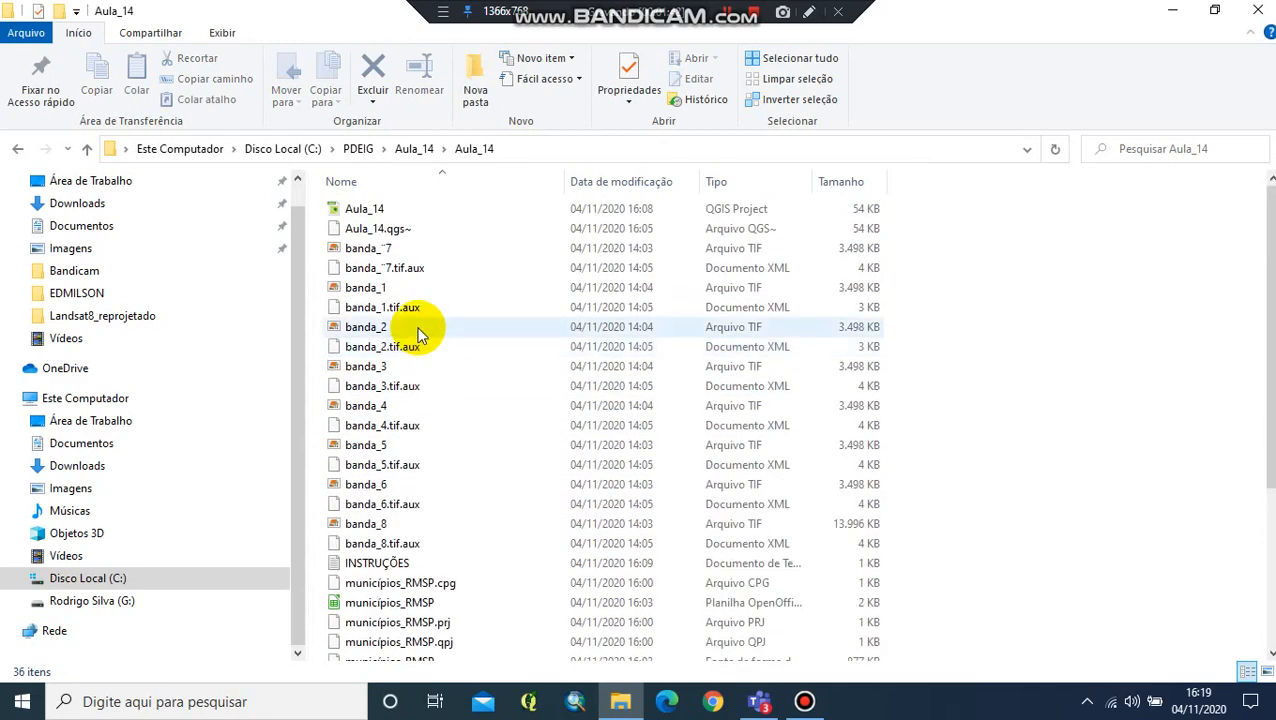
- Open the Aula_14 project in QGIS, dismissing the startup tips
left_click(381, 207)
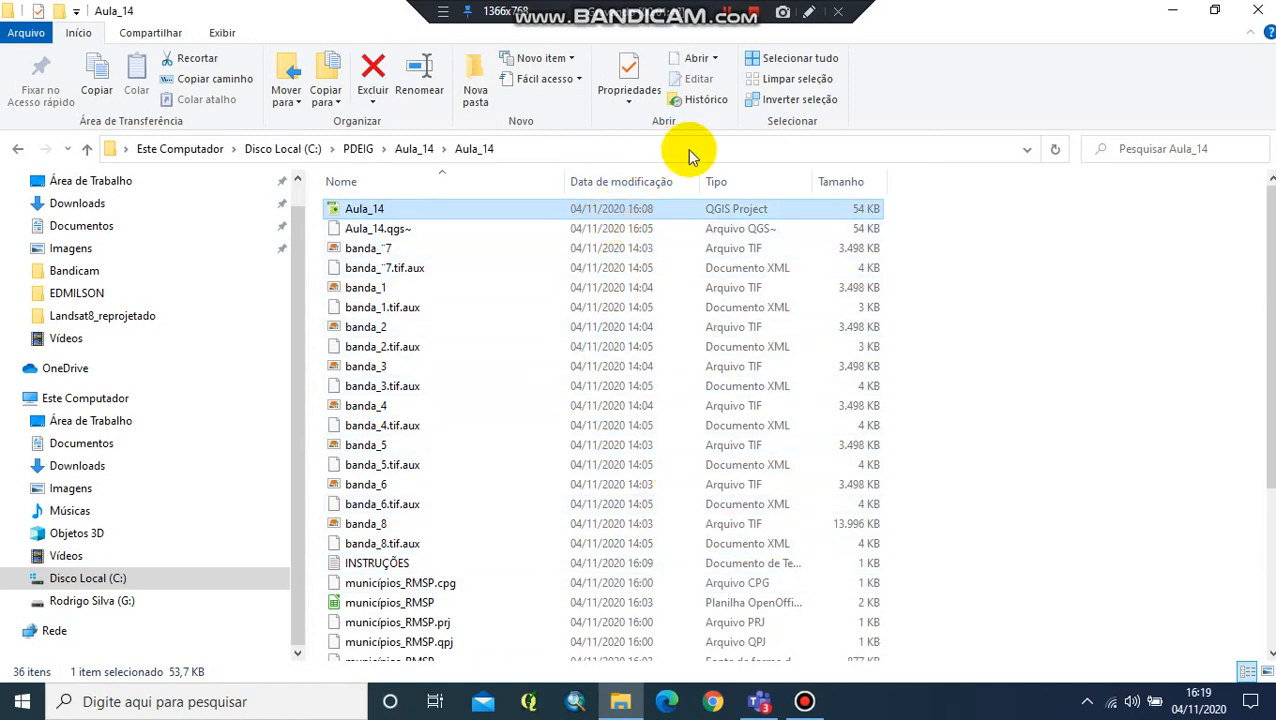
left_click(720, 58)
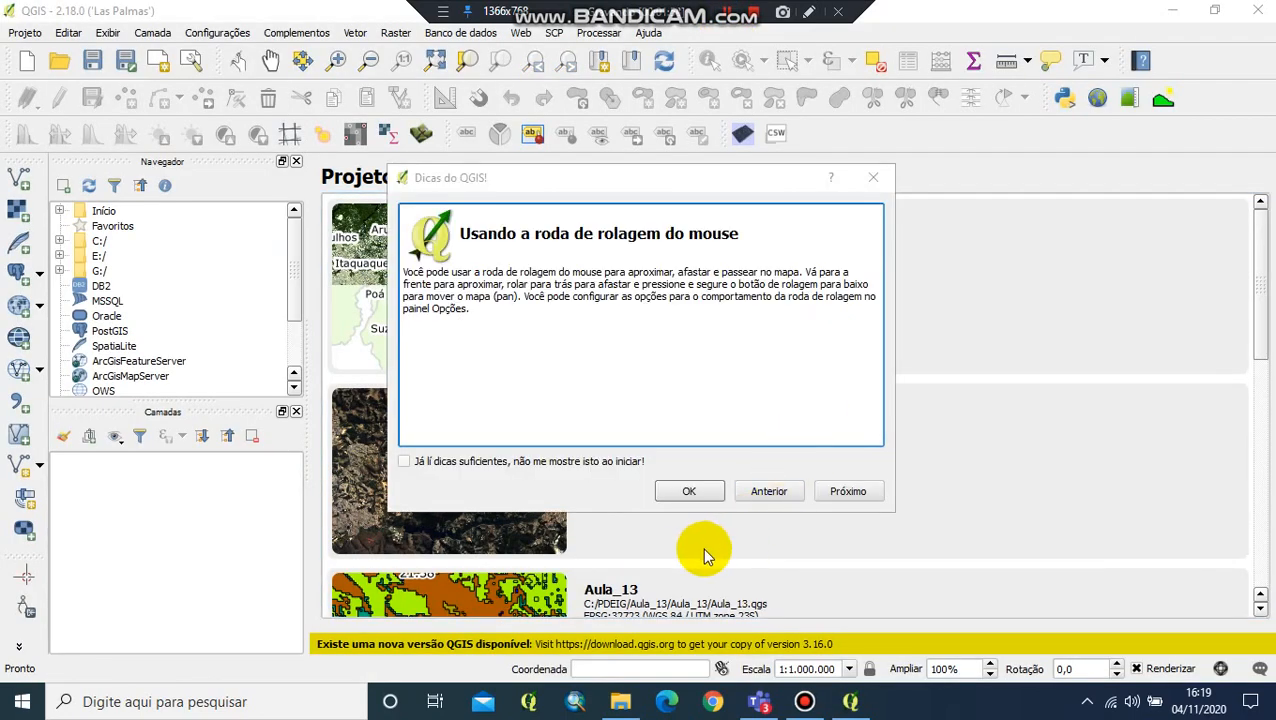
left_click(693, 490)
left_click(478, 276)
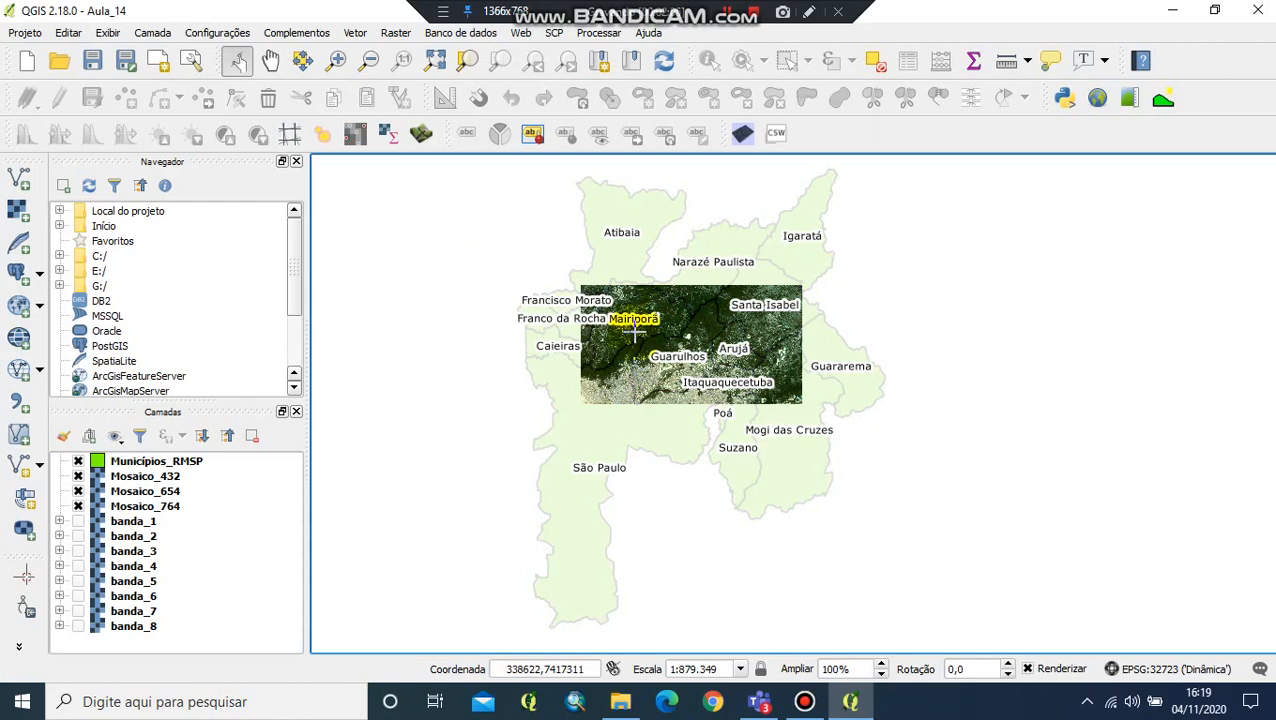
- Inspect the mosaic area on the map and hide the Municípios_RMSP and Mosaico_432 layers
scroll(635, 335, "up", 1)
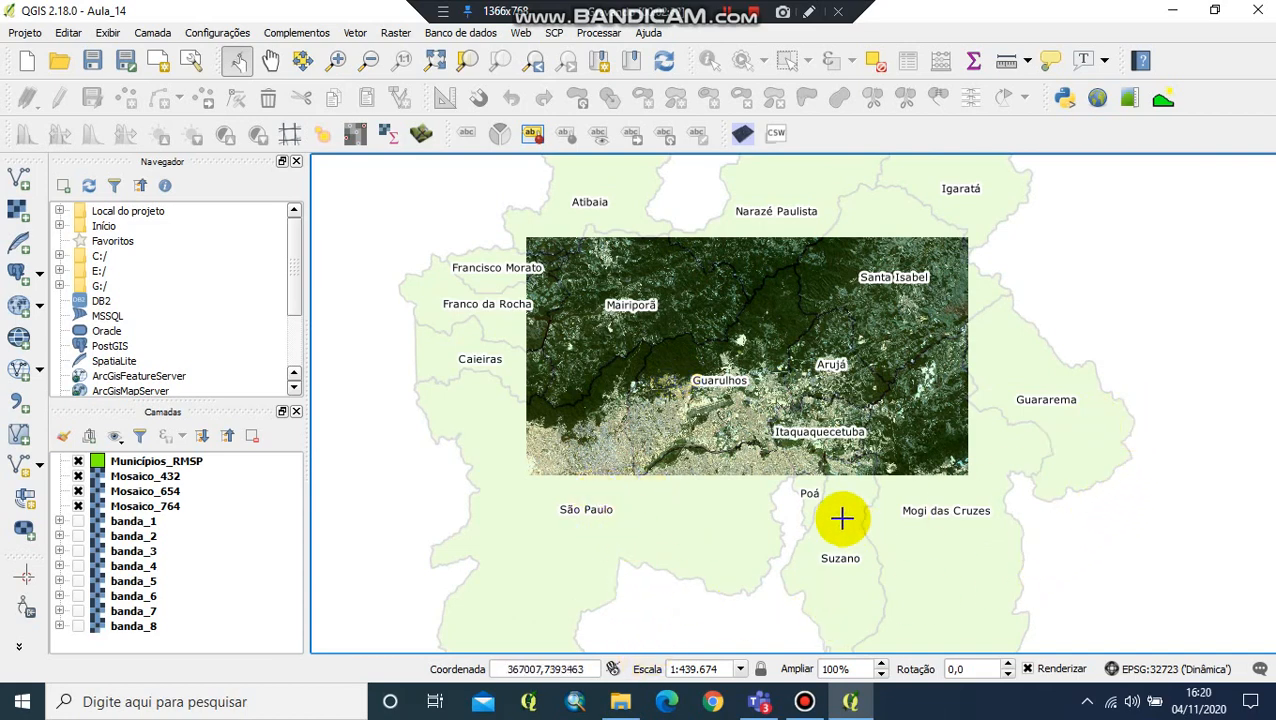
scroll(832, 508, "up", 2)
scroll(741, 438, "down", 2)
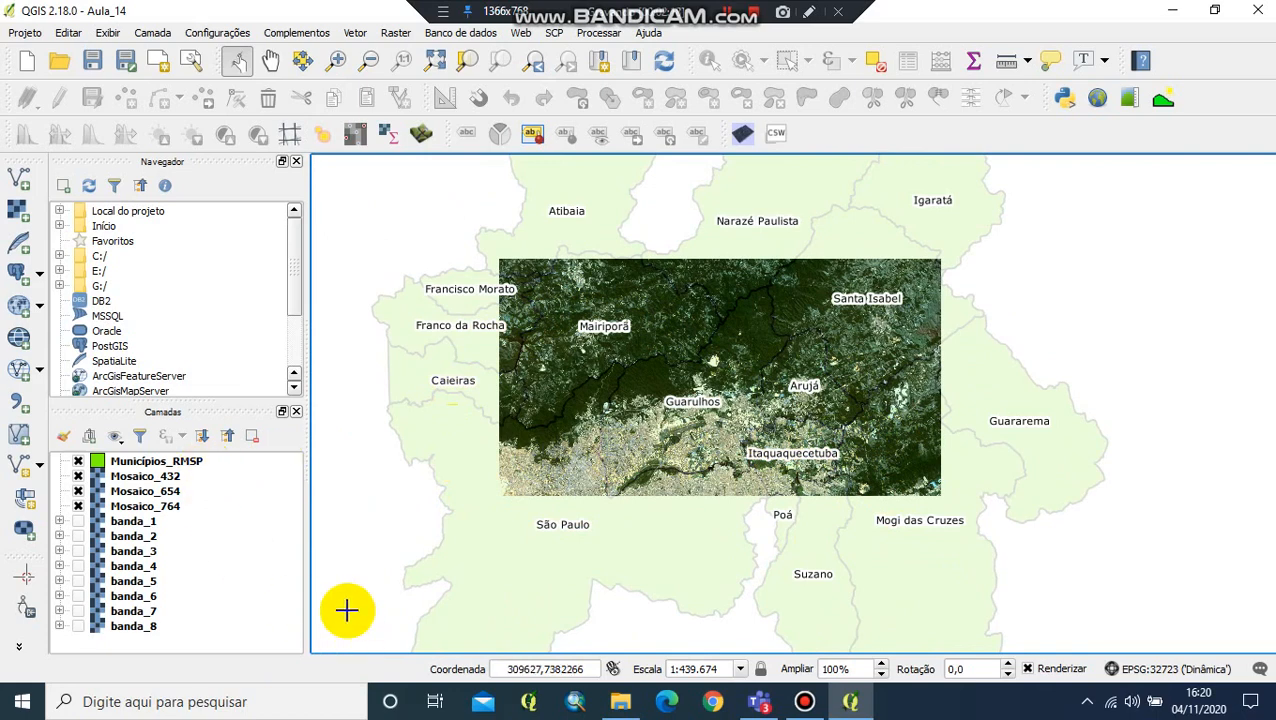
left_click(78, 461)
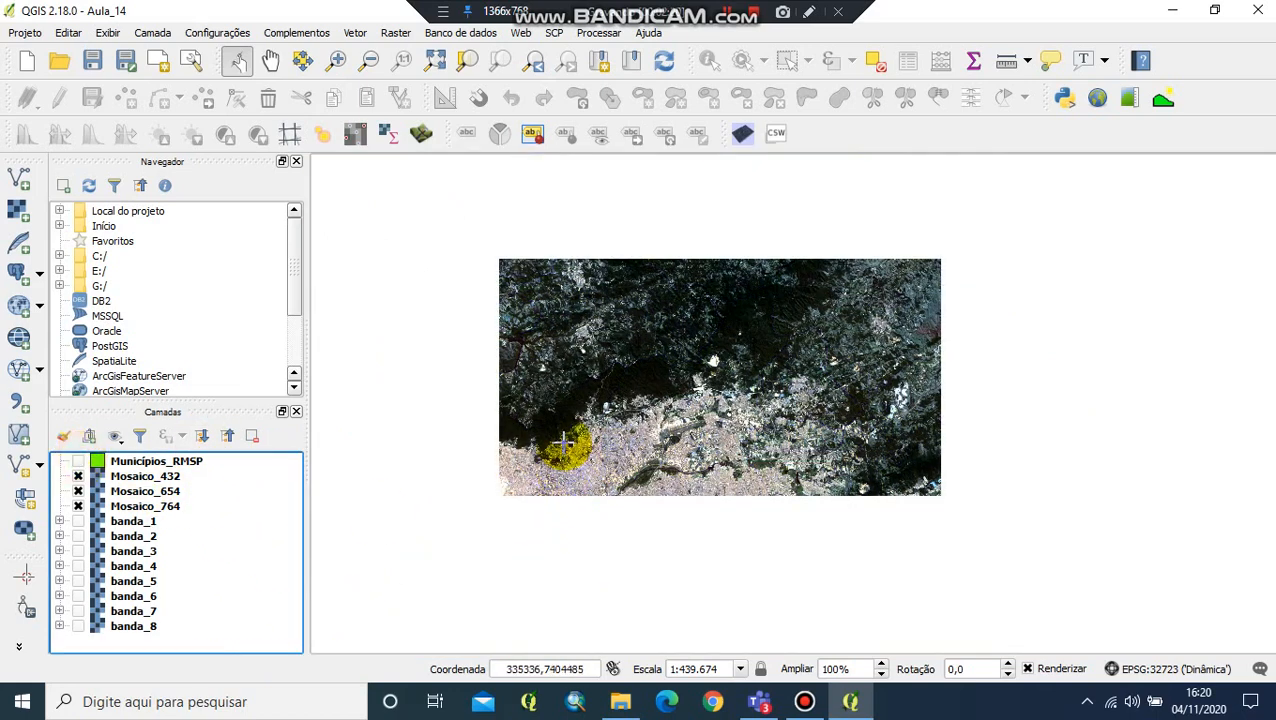
left_click(78, 477)
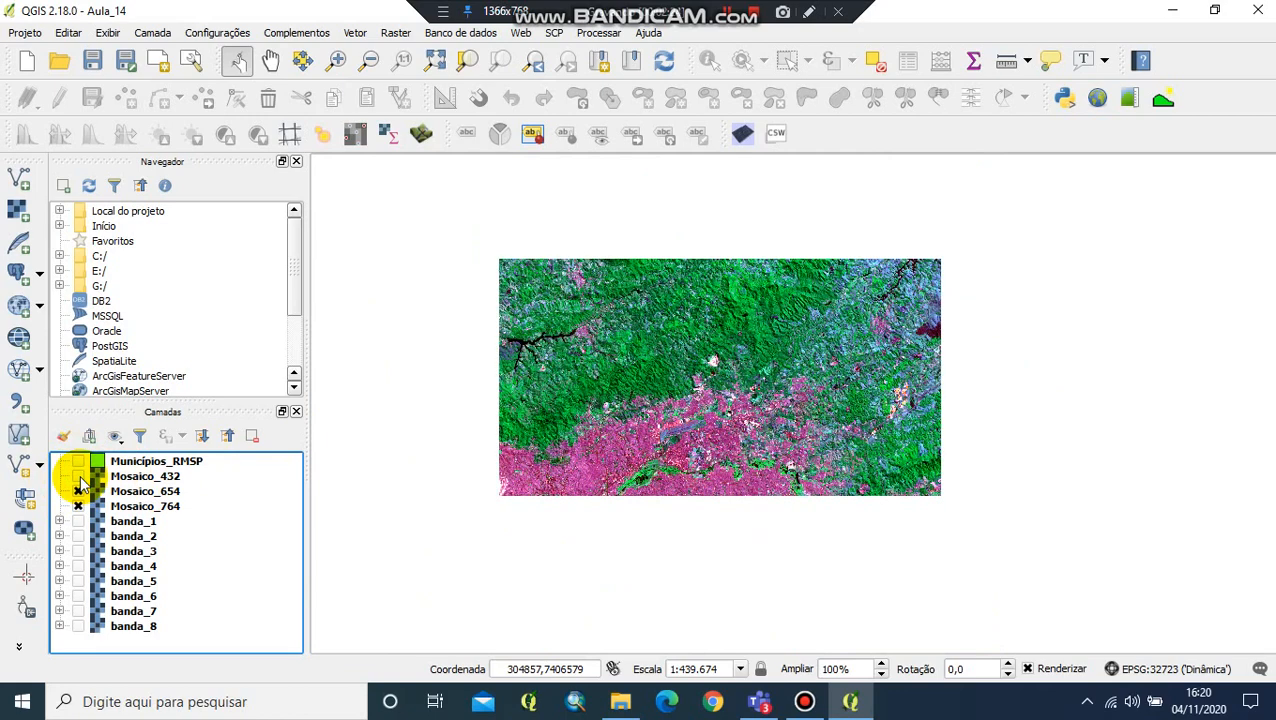
- Compare the Mosaico_764, Mosaico_654 and Mosaico_432 band compositions by toggling the visibility of the upper two
left_click(78, 491)
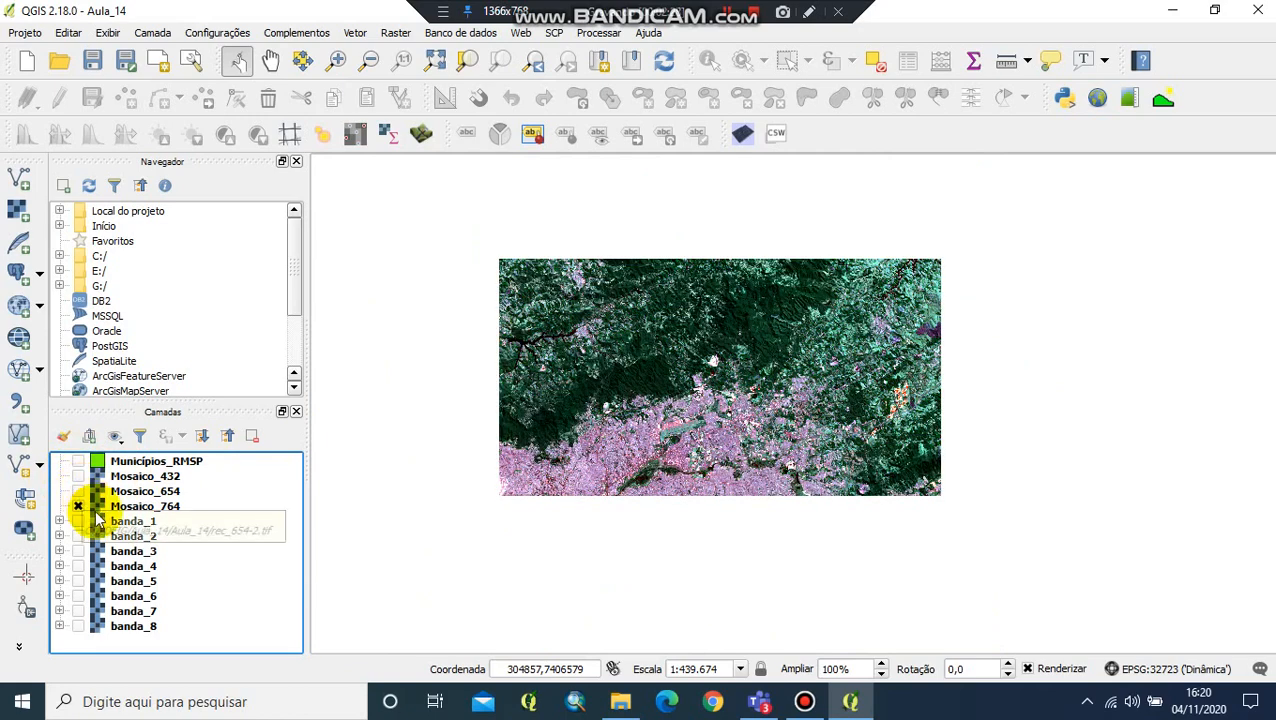
left_click(78, 490)
left_click(78, 477)
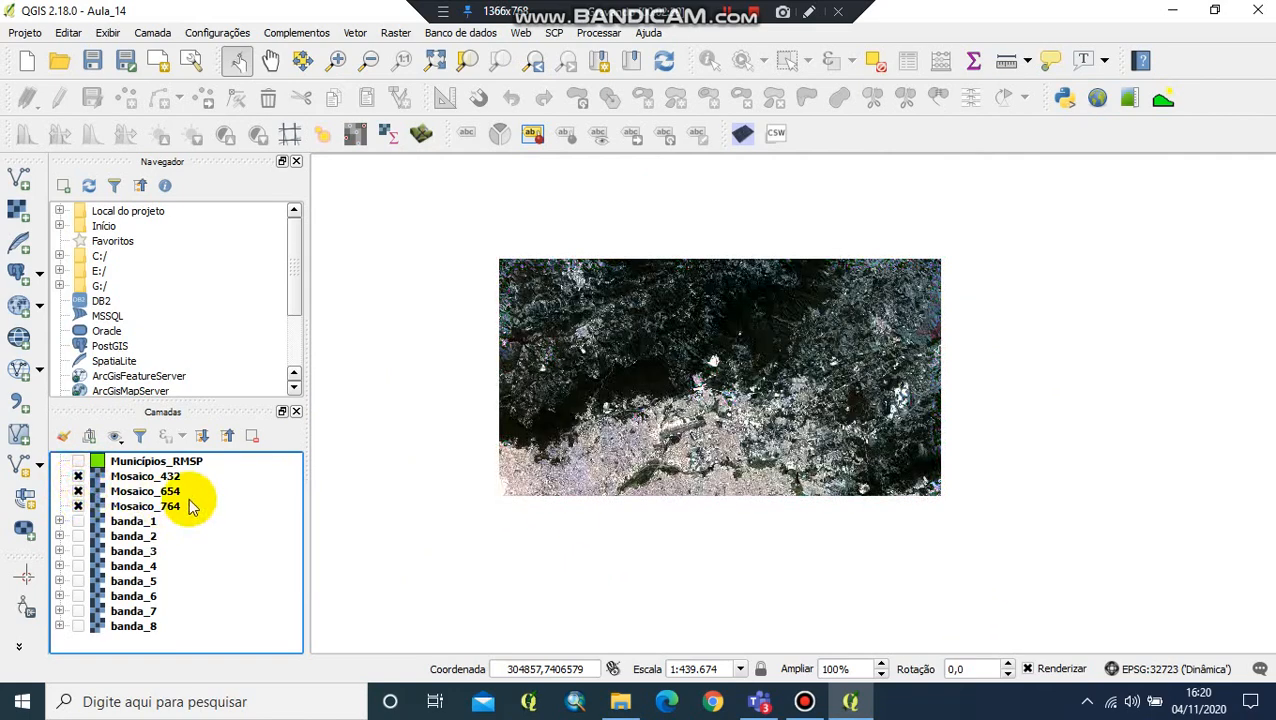
left_click(78, 476)
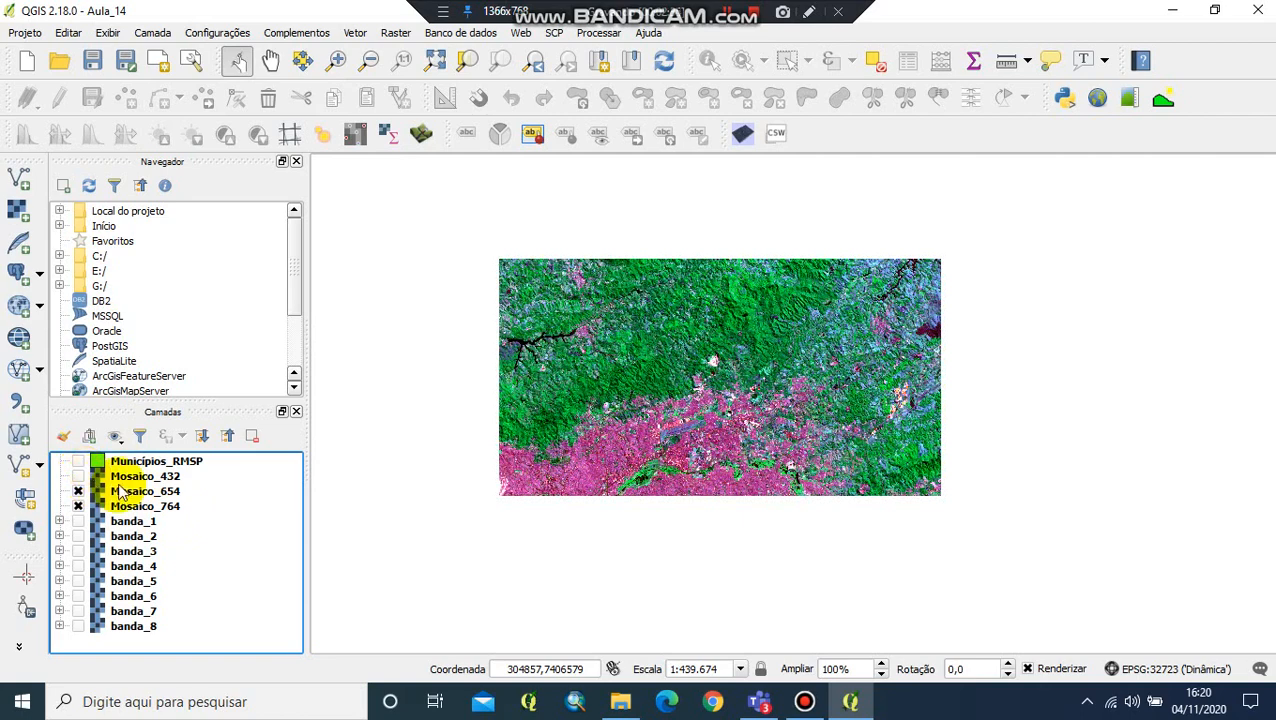
- Check the pixel size in the metadata properties of the Mosaico_654 layer, leaving the layer's settings unsaved
left_click(124, 491)
double_click(124, 492)
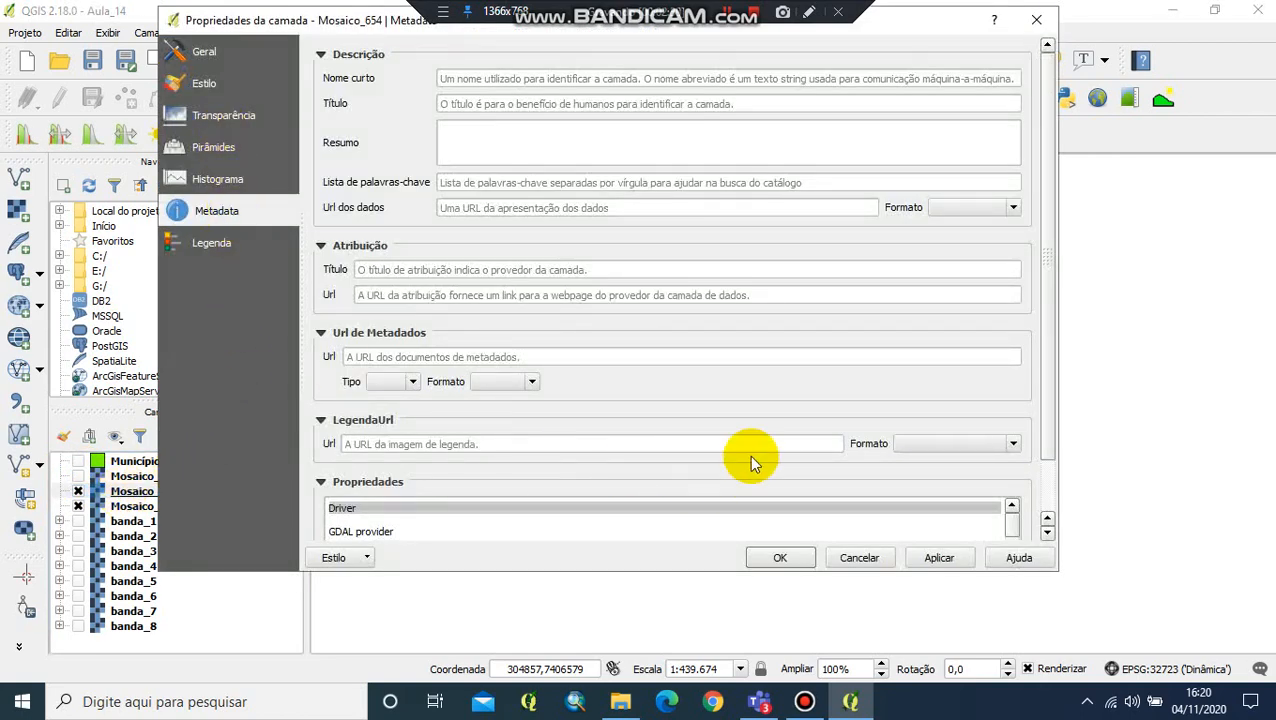
scroll(1050, 228, "down", 2)
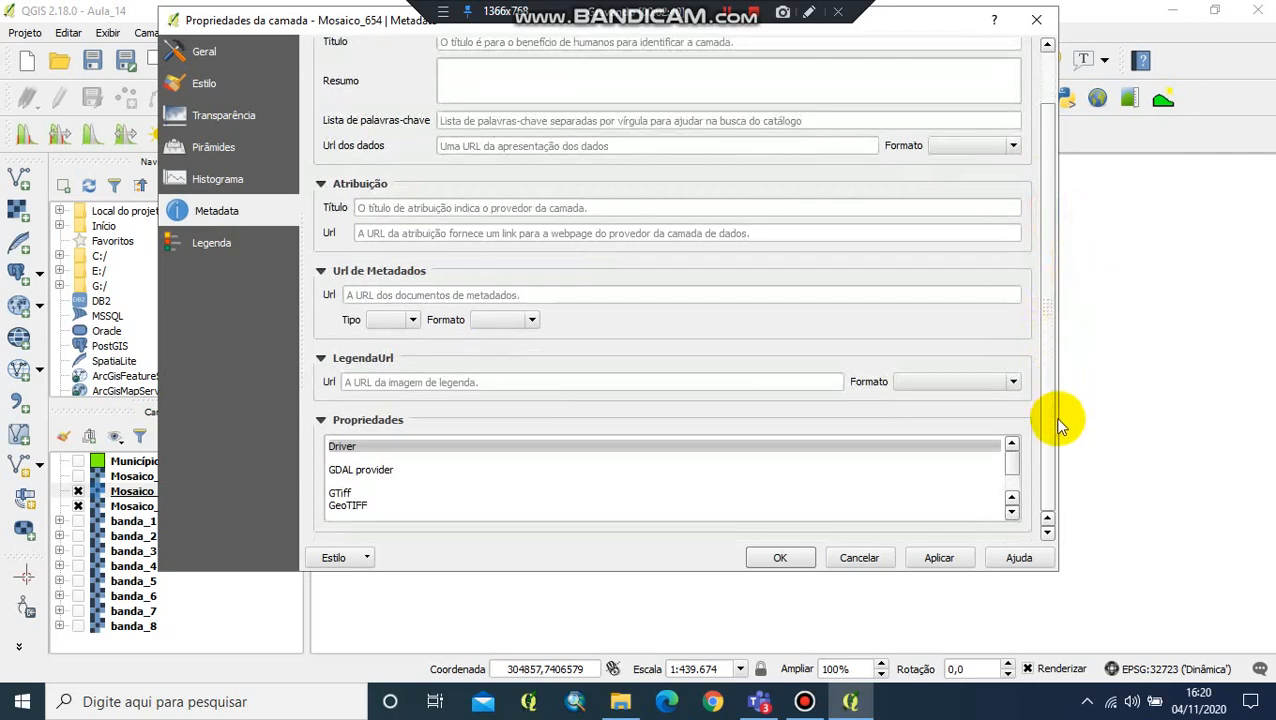
left_click(1012, 515)
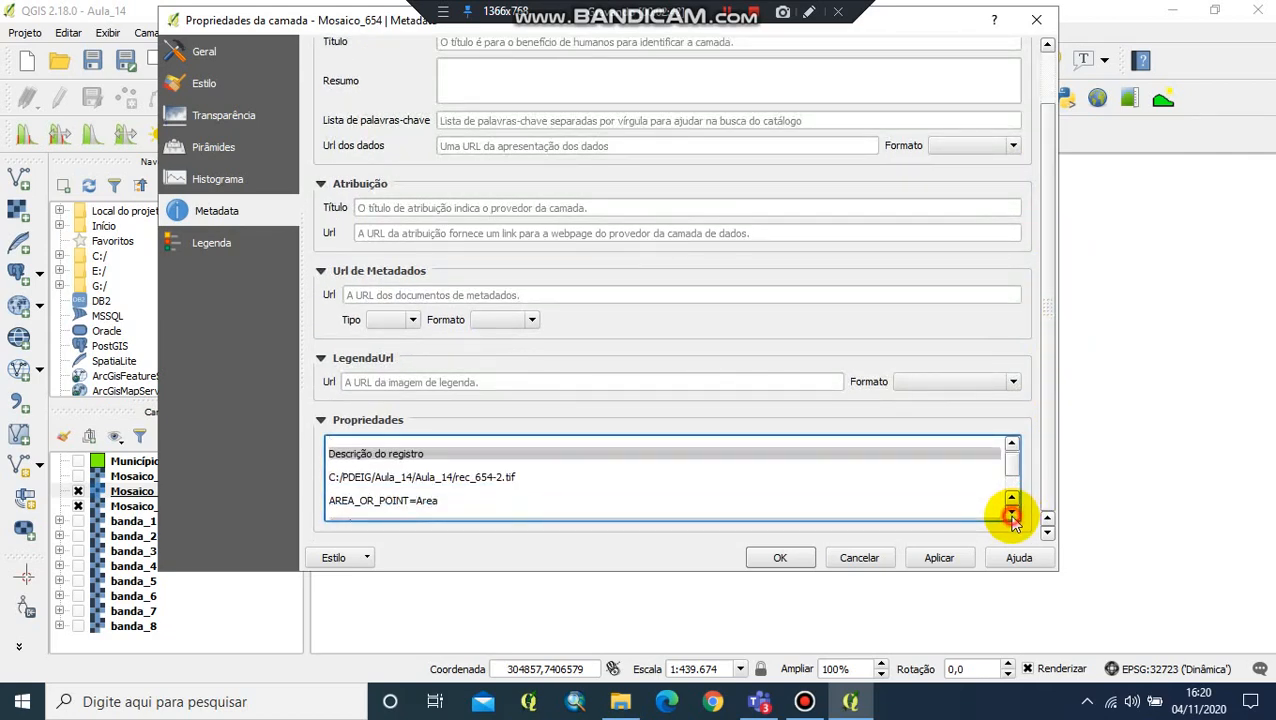
left_click_drag(1012, 515, 1012, 515)
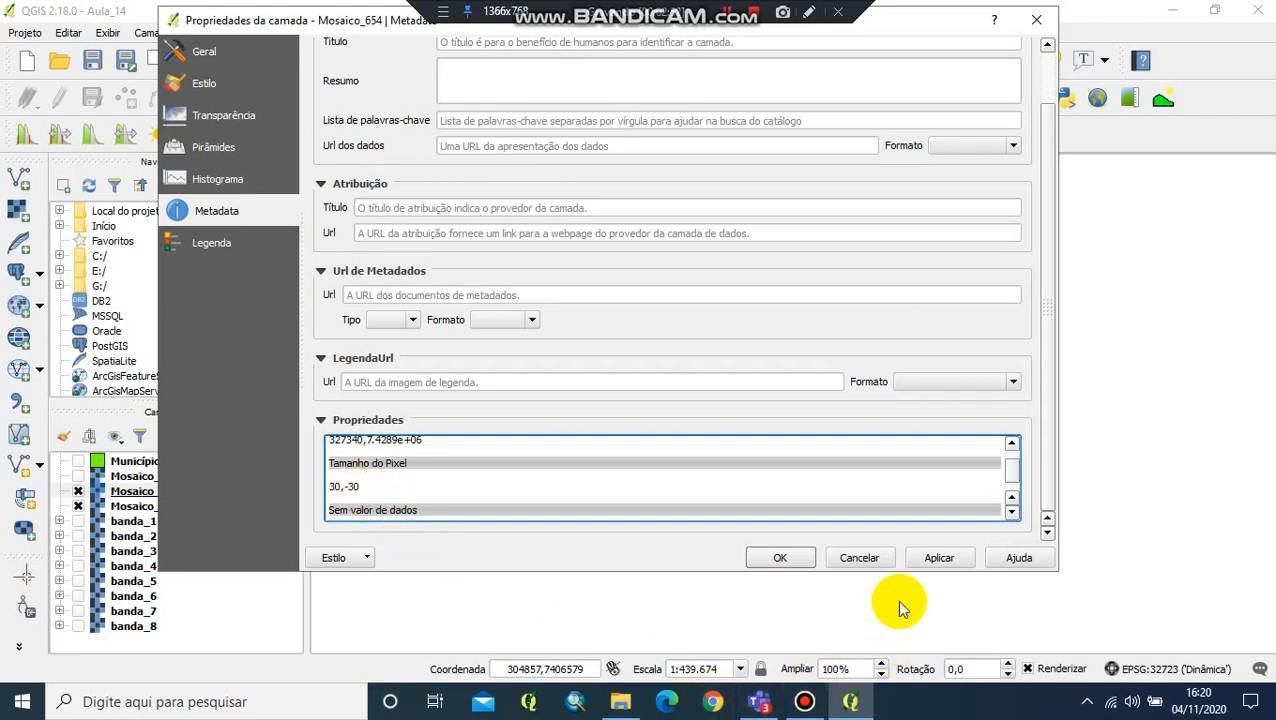
left_click(860, 565)
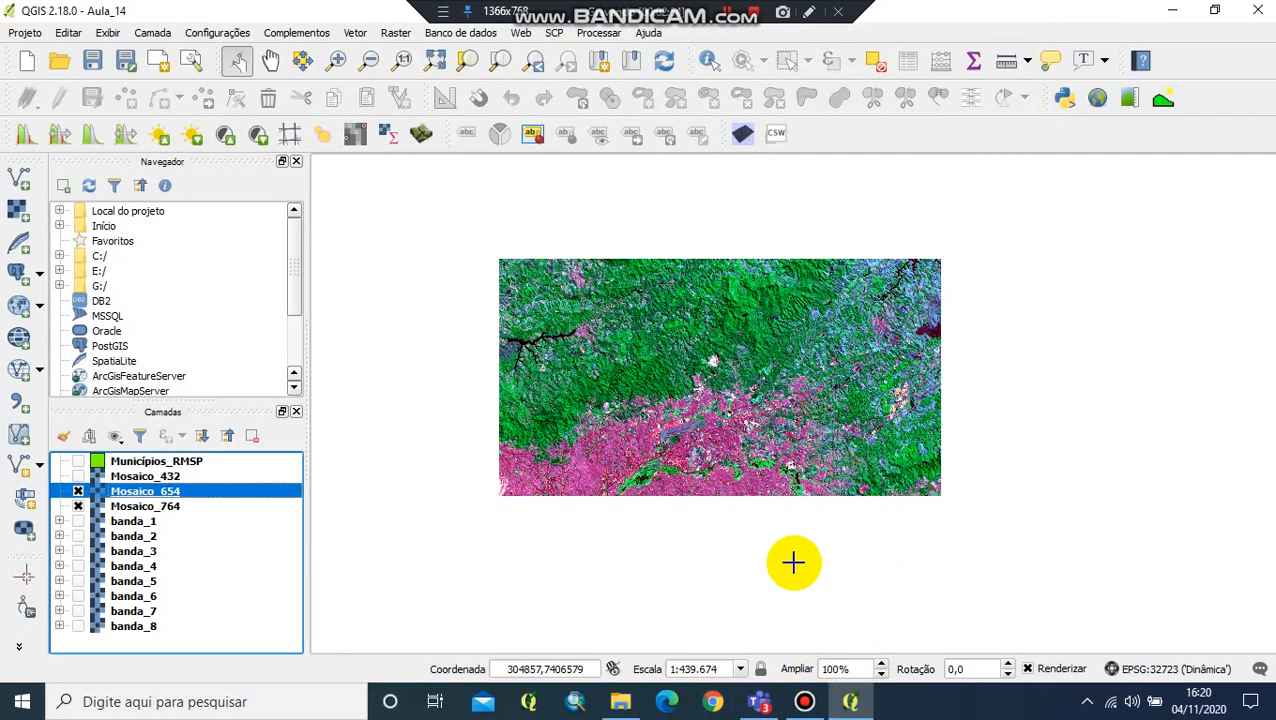
- Hide the Mosaico_654 and Mosaico_764 layers
left_click(78, 506)
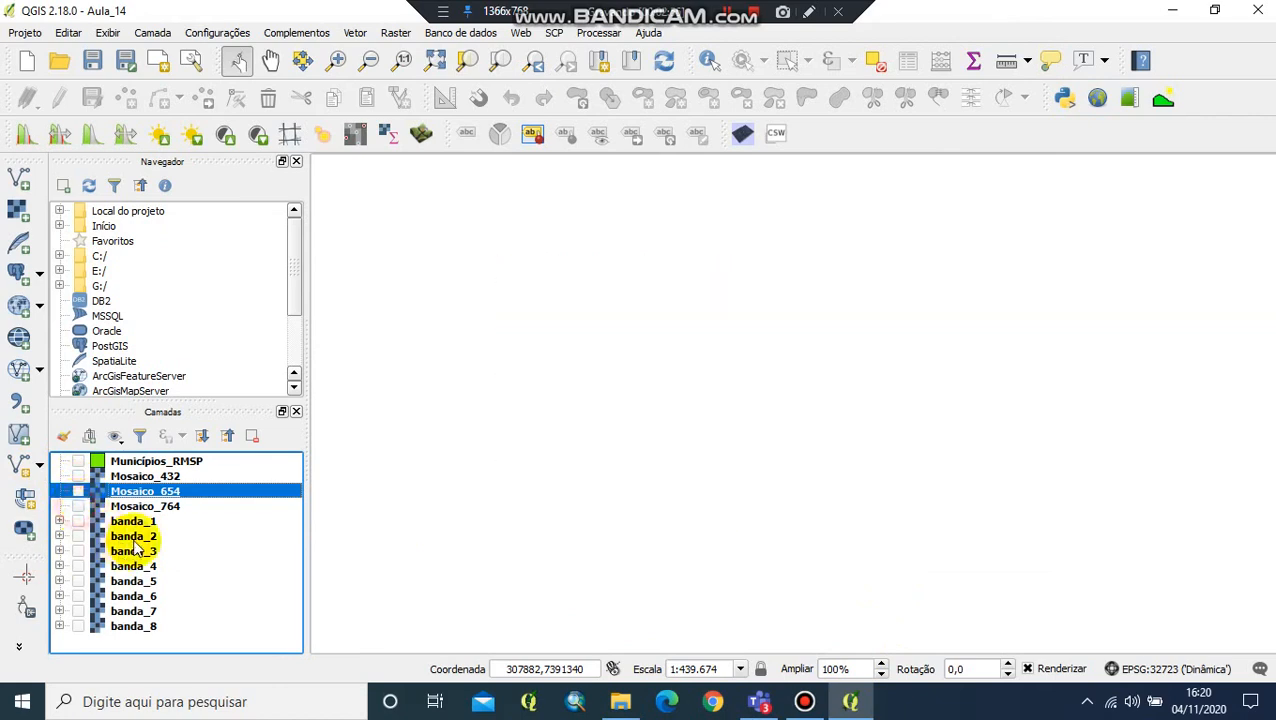
- Show the banda_1 layer and check its pixel size in the metadata properties, leaving the layer's settings unsaved
left_click(78, 521)
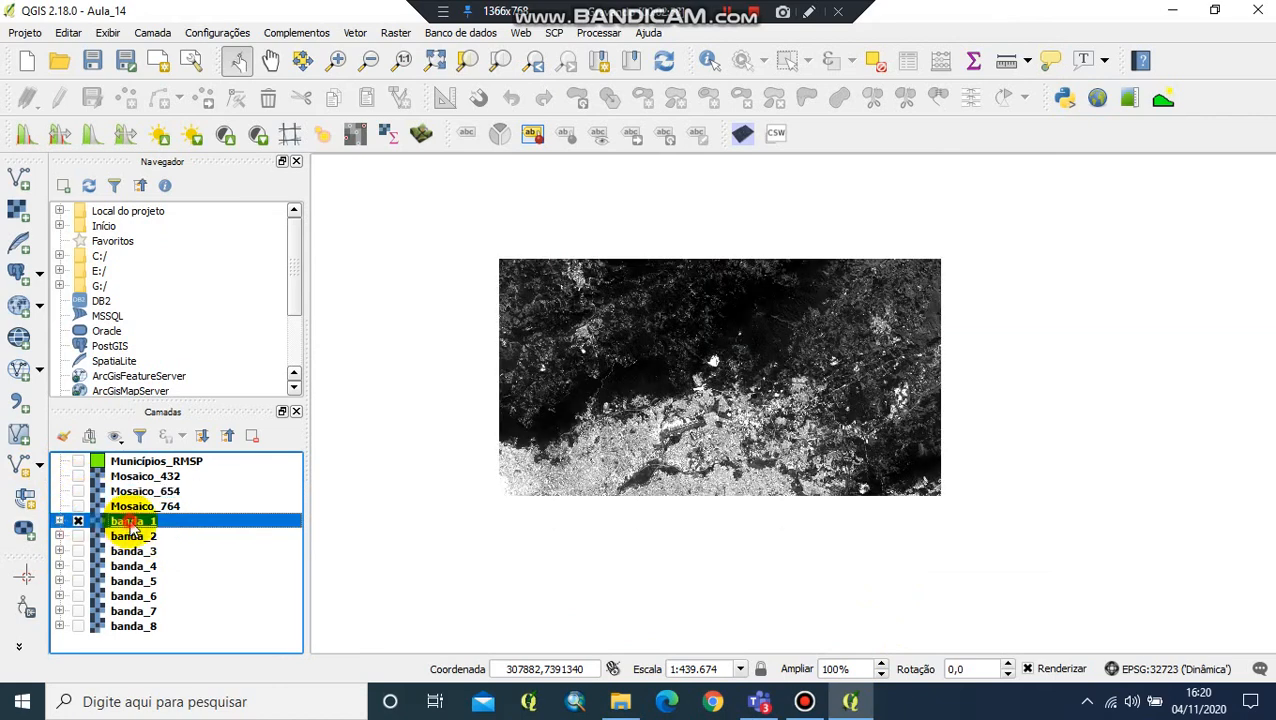
double_click(124, 522)
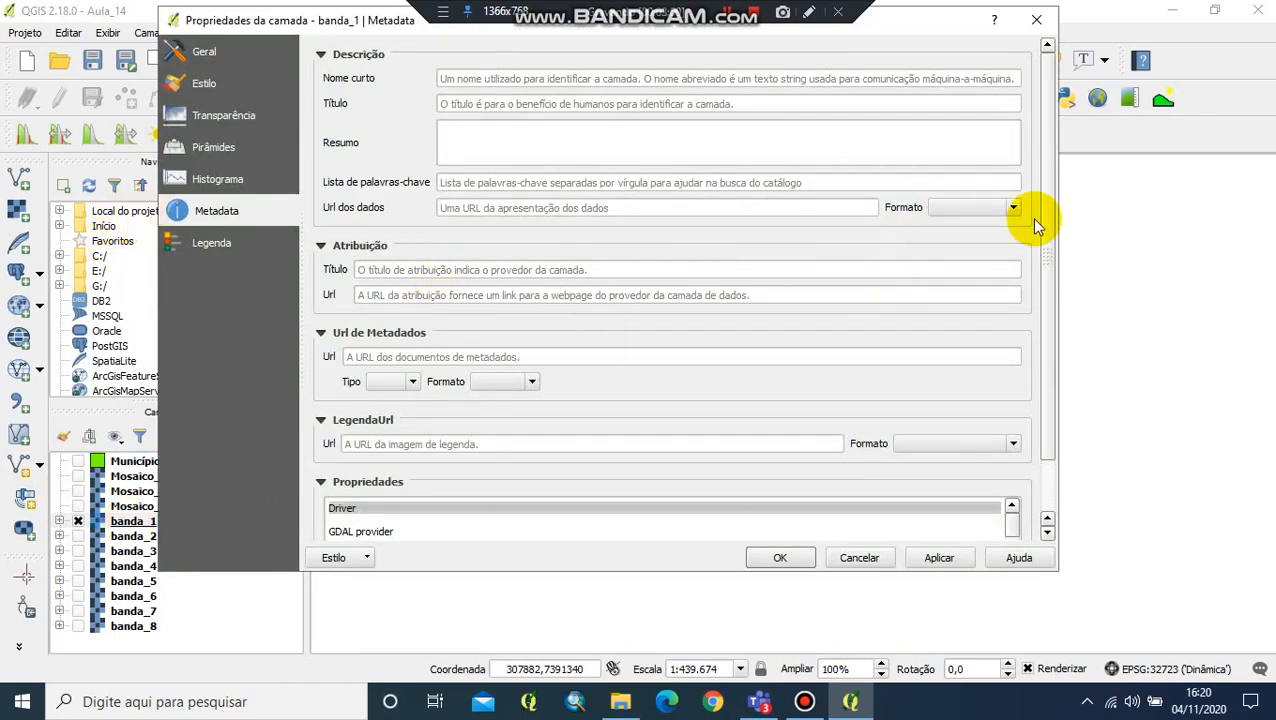
left_click_drag(1053, 243, 1019, 491)
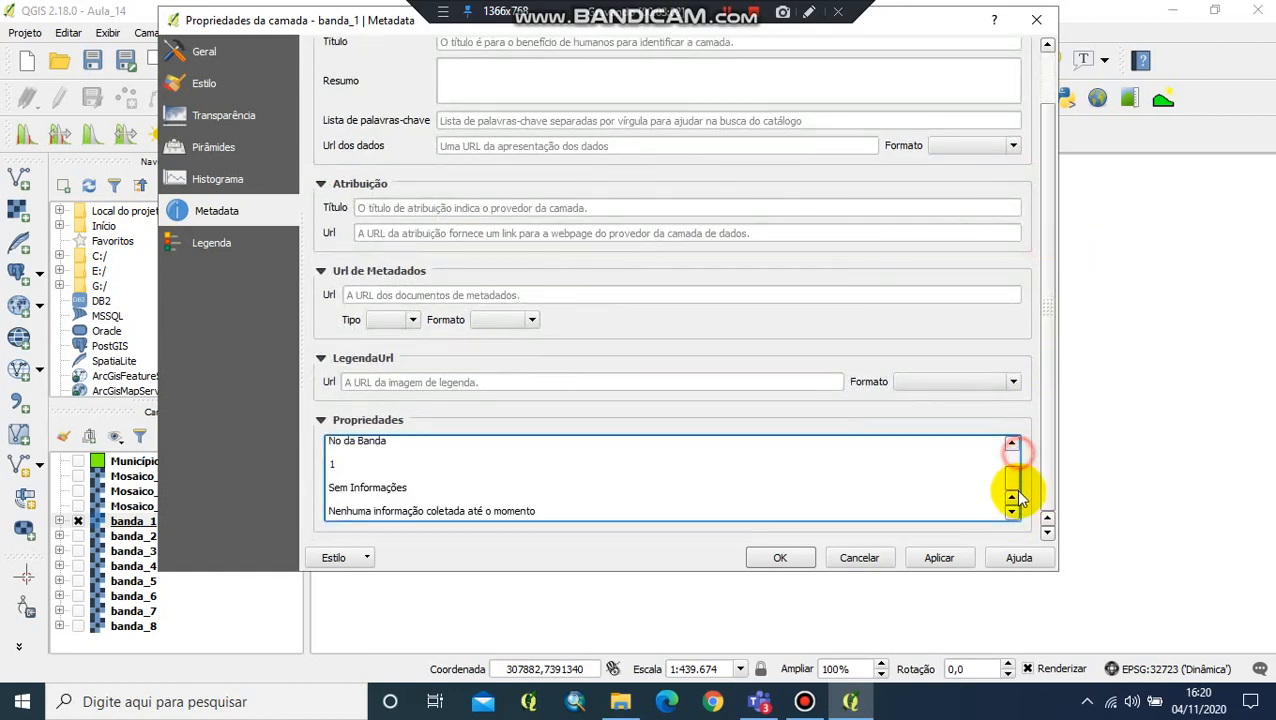
left_click(1013, 443)
left_click(1013, 443)
left_click(1013, 443)
left_click(1013, 443)
left_click(1013, 443)
left_click(1013, 443)
left_click(1013, 443)
left_click(1013, 443)
left_click(1013, 443)
left_click(1013, 443)
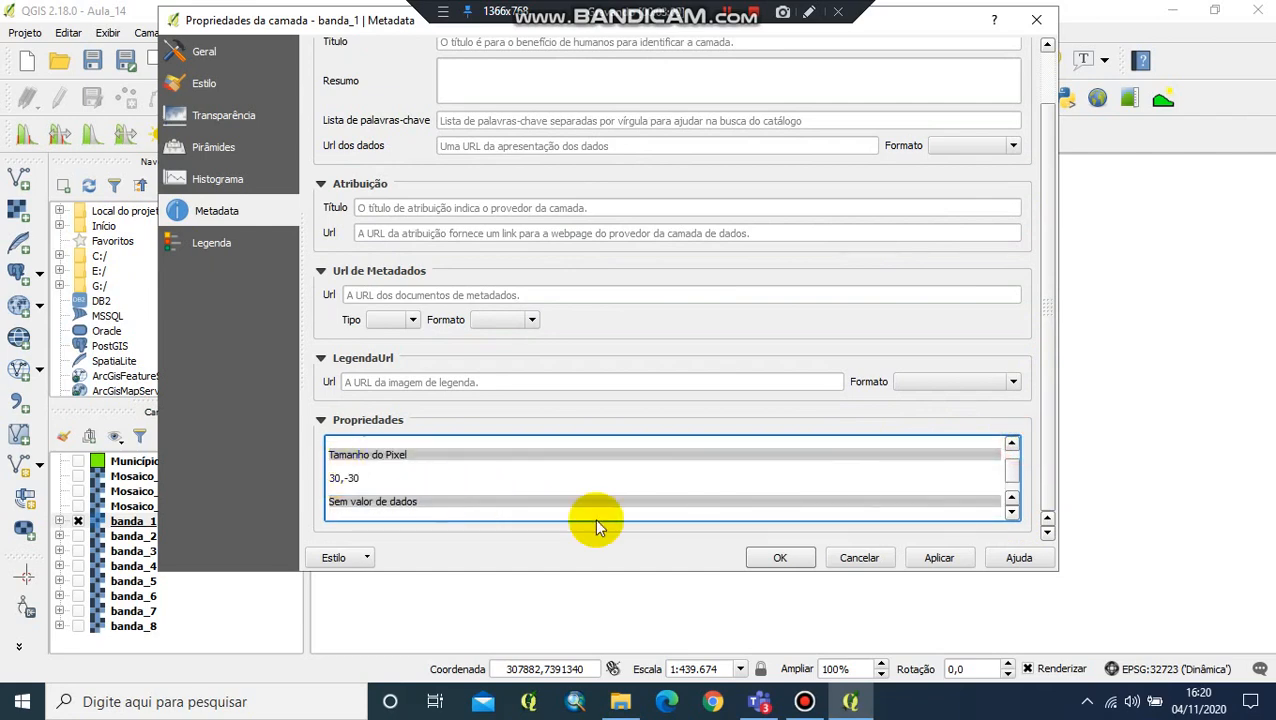
left_click(859, 557)
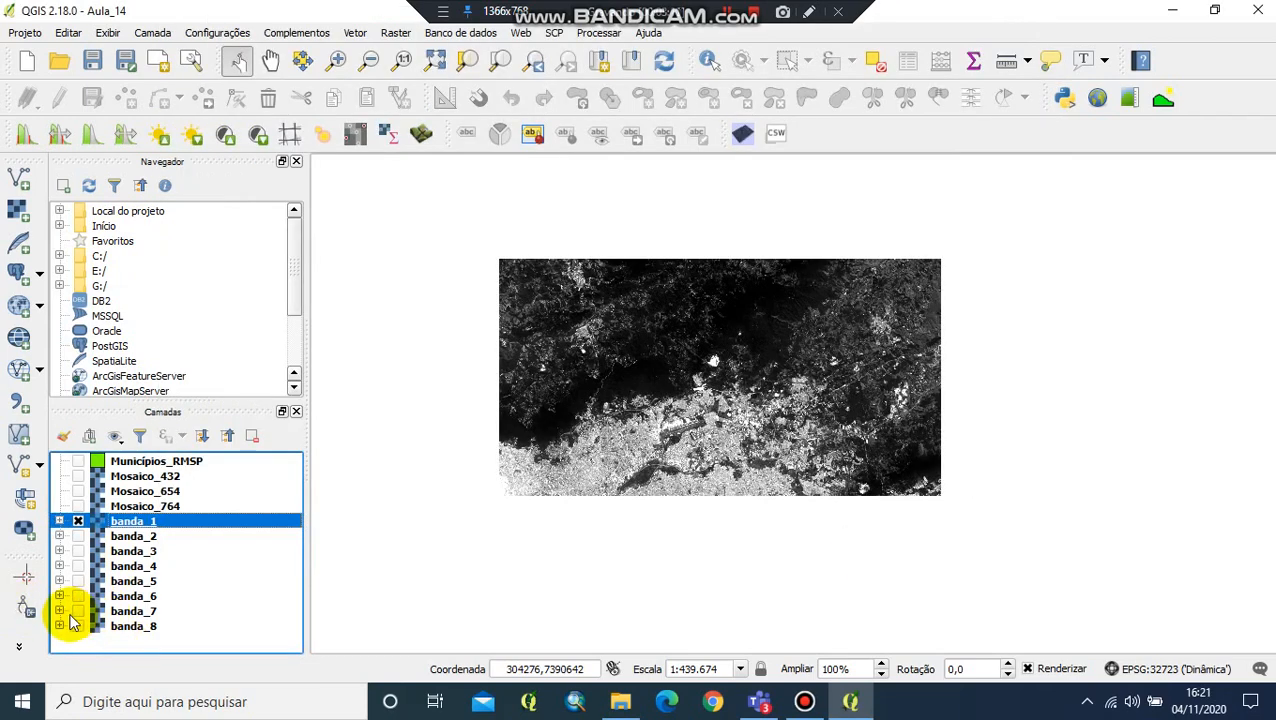
- Display banda_8 instead of banda_1 and check its pixel size in the metadata properties, leaving the layer's settings unsaved
left_click(78, 521)
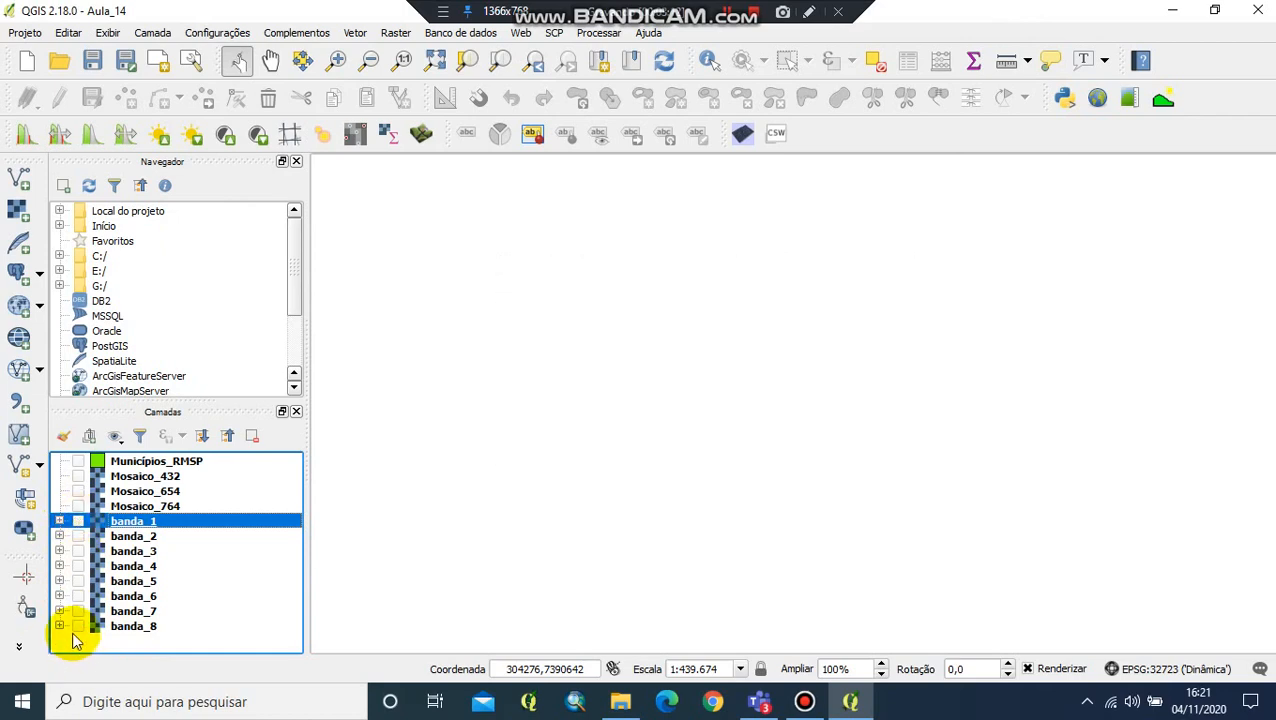
left_click(86, 628)
left_click(78, 626)
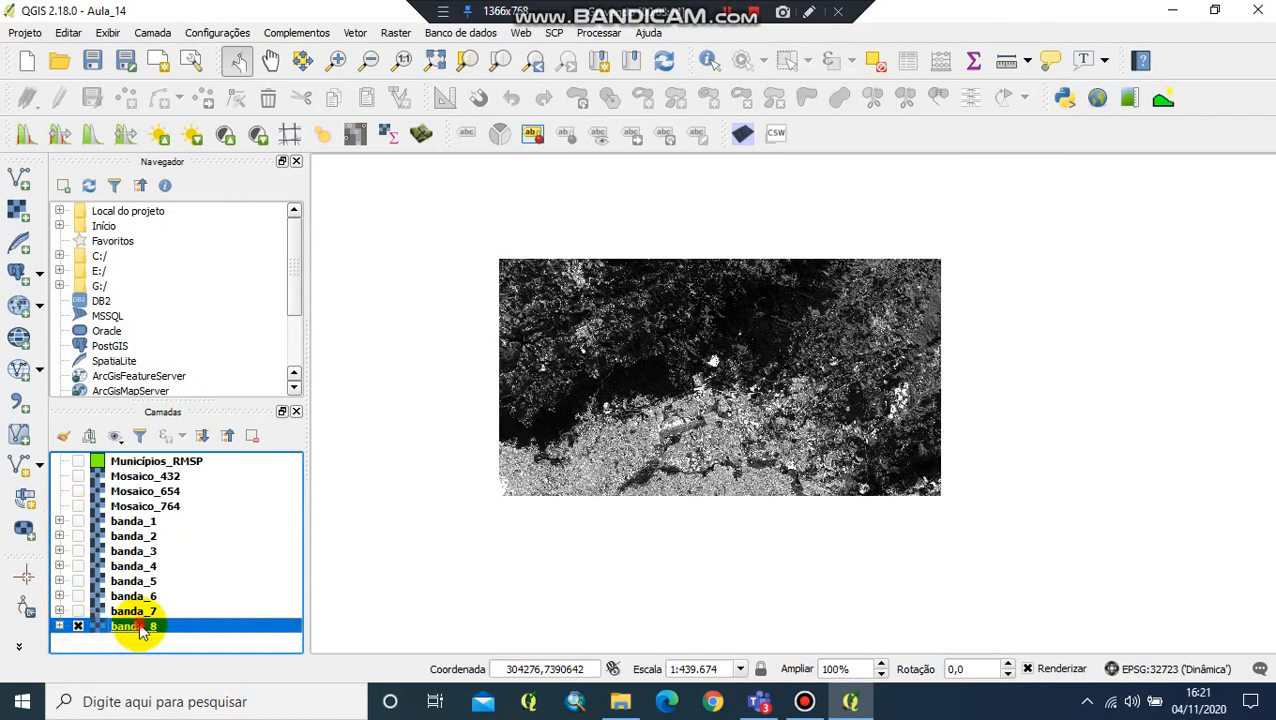
double_click(135, 626)
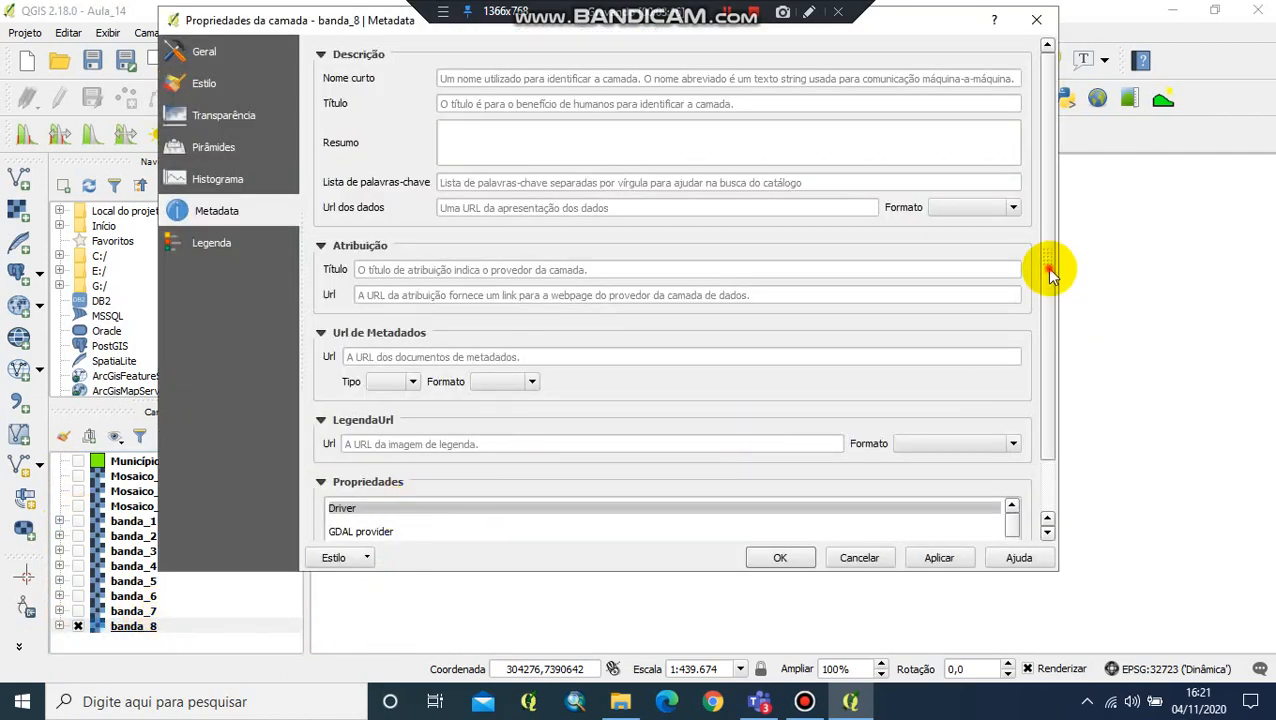
left_click_drag(1046, 267, 1045, 449)
left_click(1012, 513)
left_click(1012, 513)
left_click(1012, 513)
left_click(1012, 513)
left_click(1012, 513)
left_click(1012, 513)
left_click(1012, 513)
left_click(1012, 513)
left_click(1012, 513)
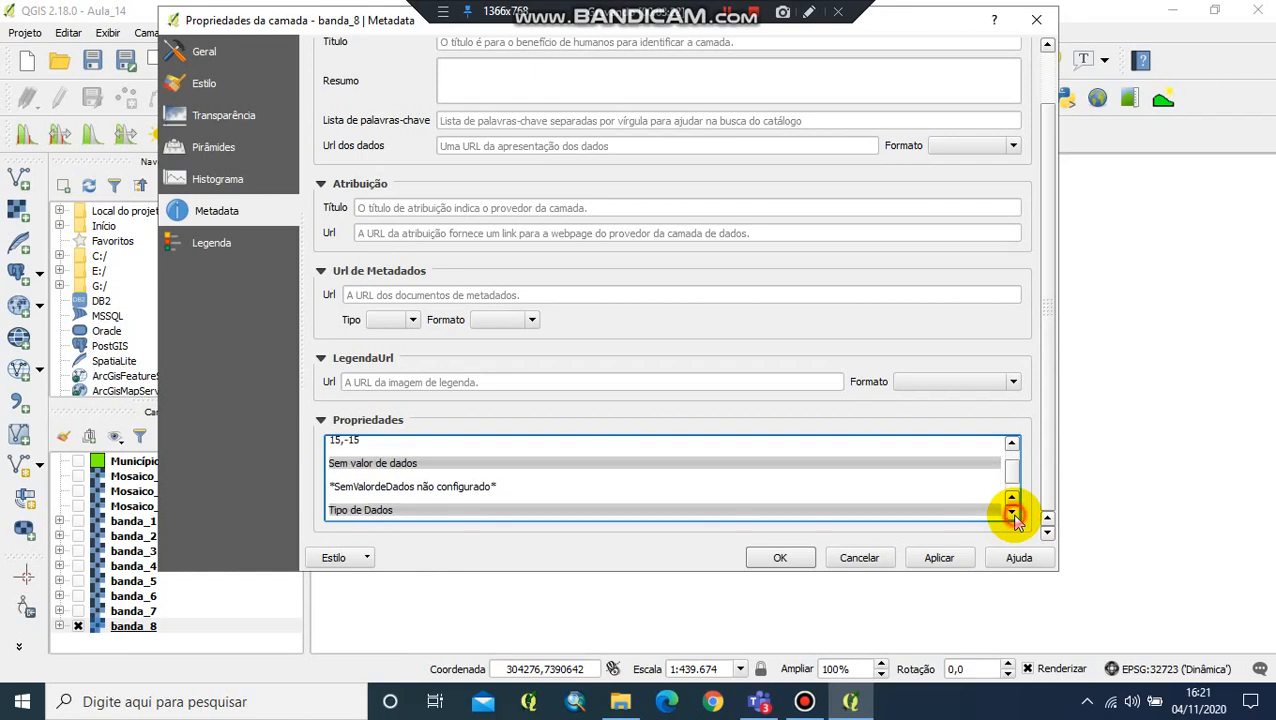
left_click(1012, 442)
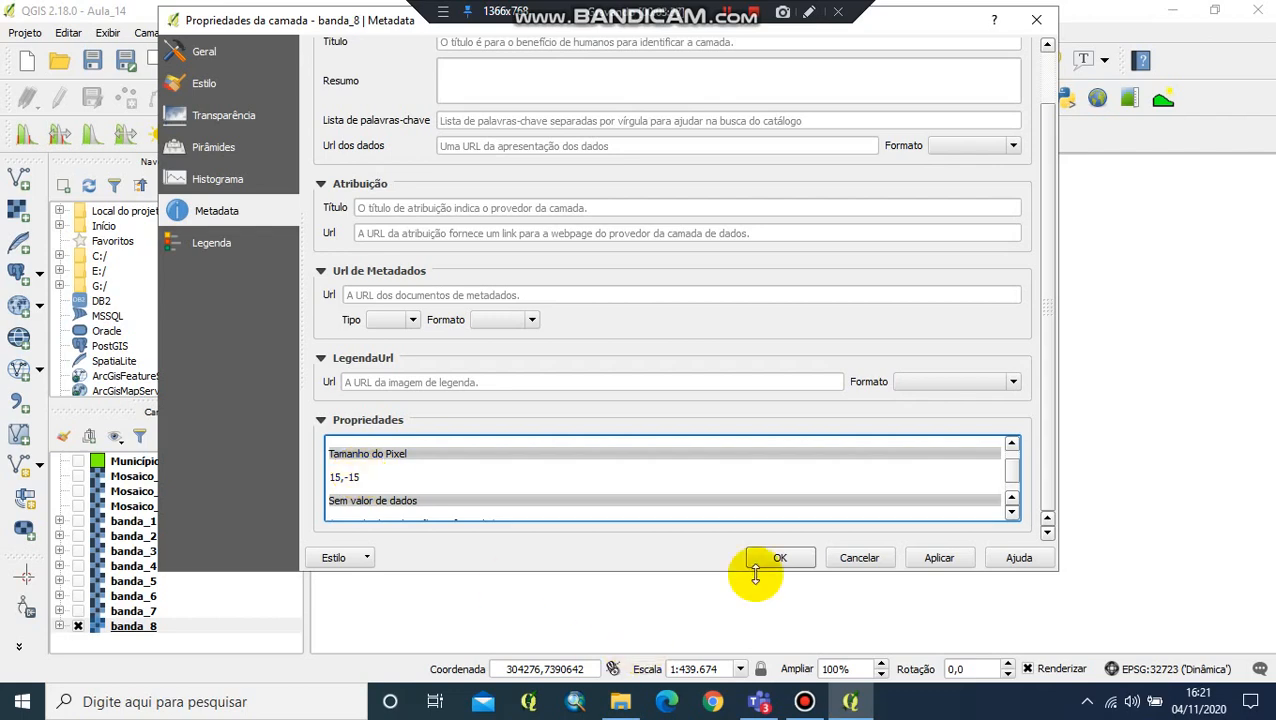
left_click(857, 559)
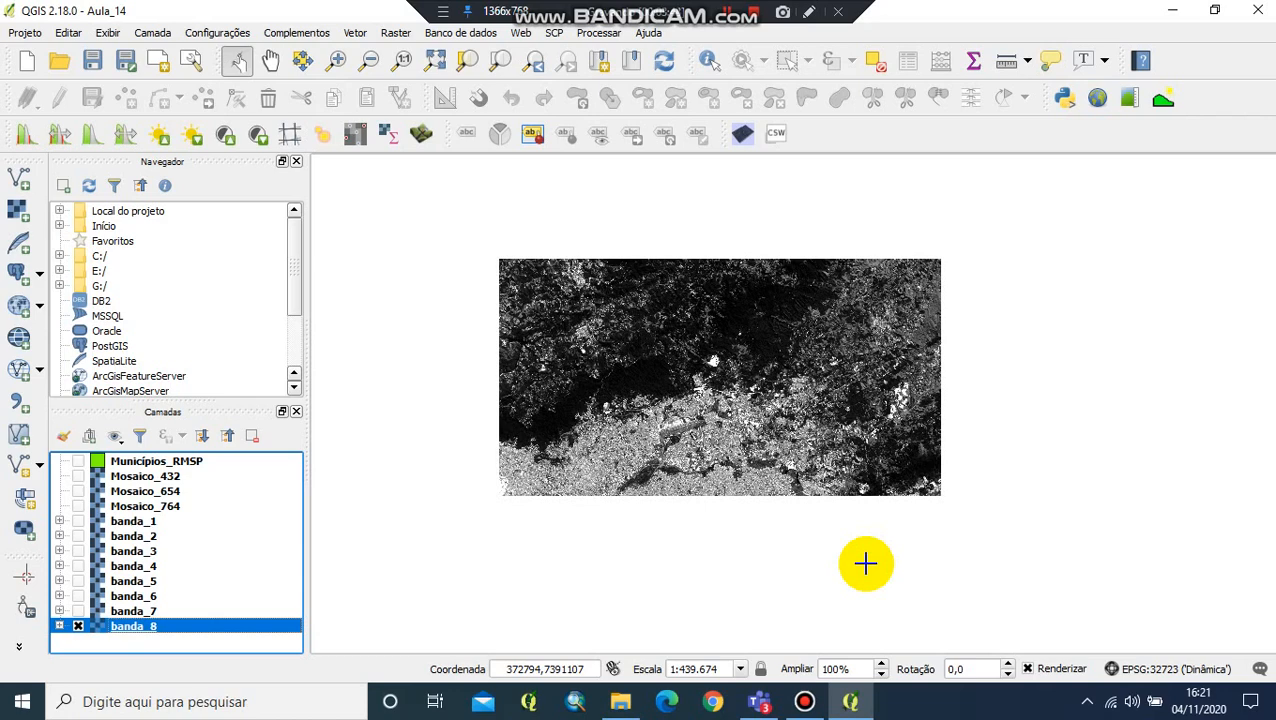
- Switch to File Explorer and open the INSTRUÇÕES text file in the Aula_14 folder
left_click(620, 701)
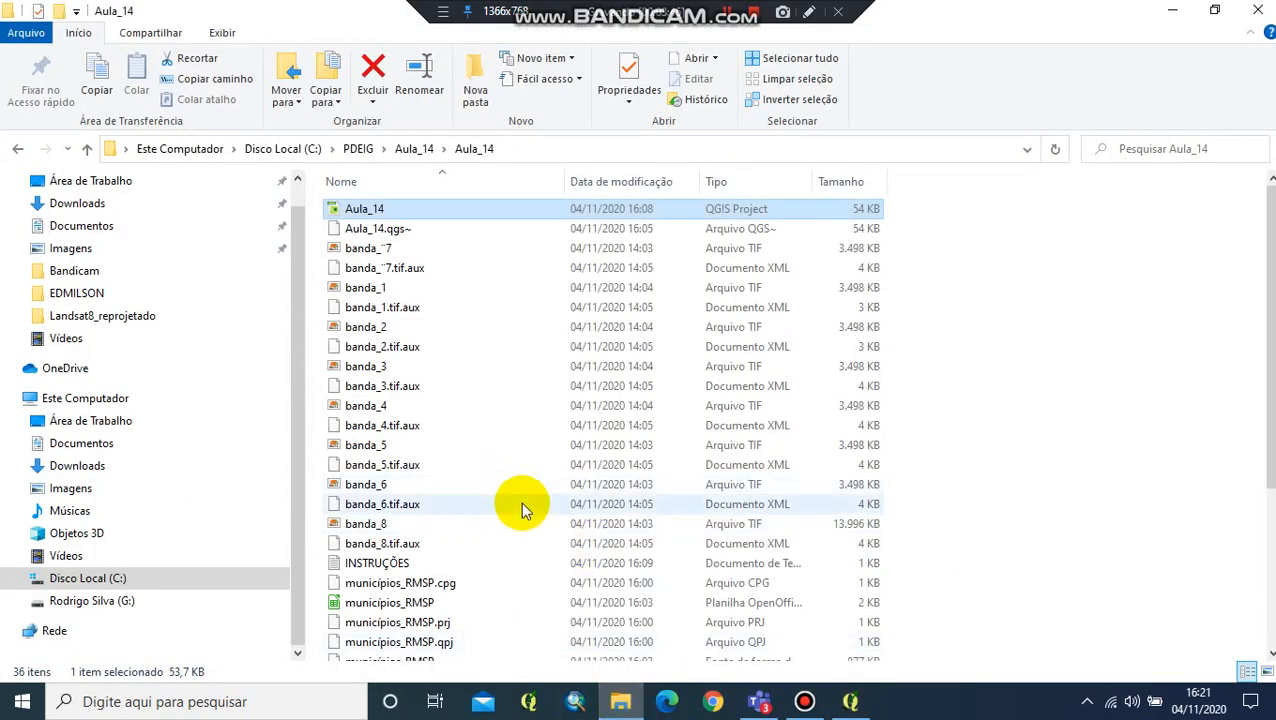
scroll(521, 510, "down", 4)
left_click(402, 316)
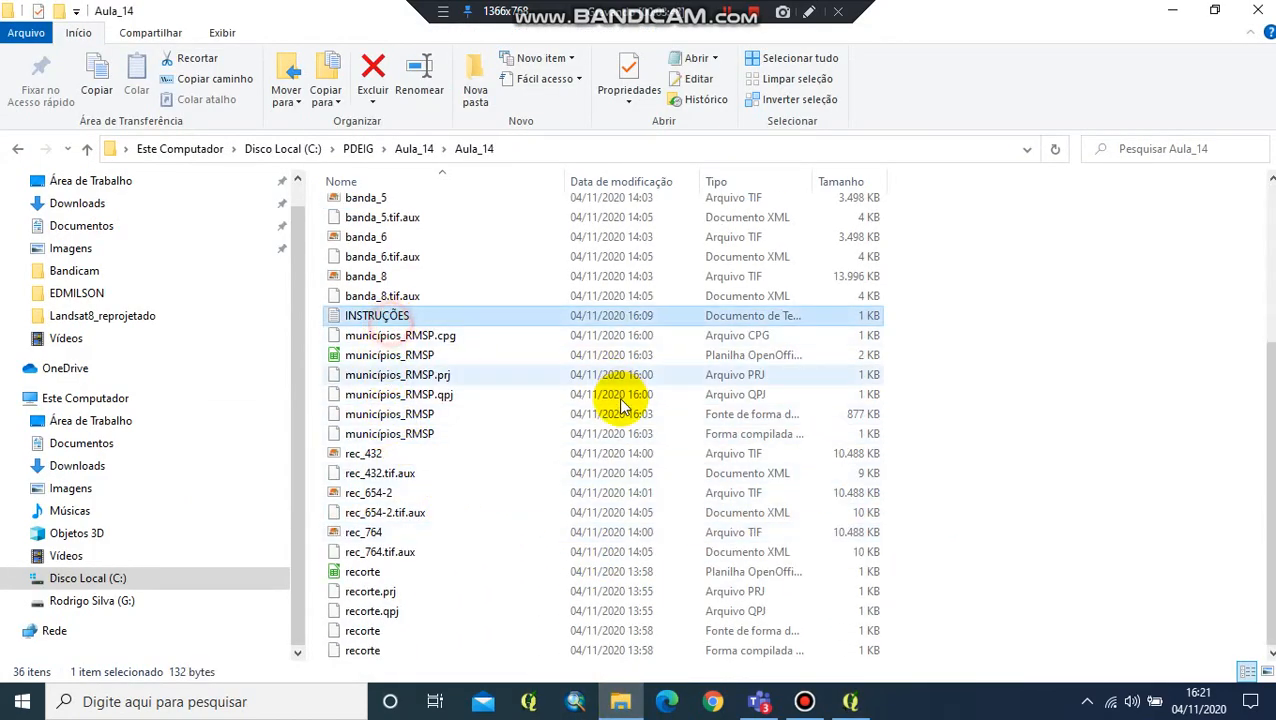
key("Return")
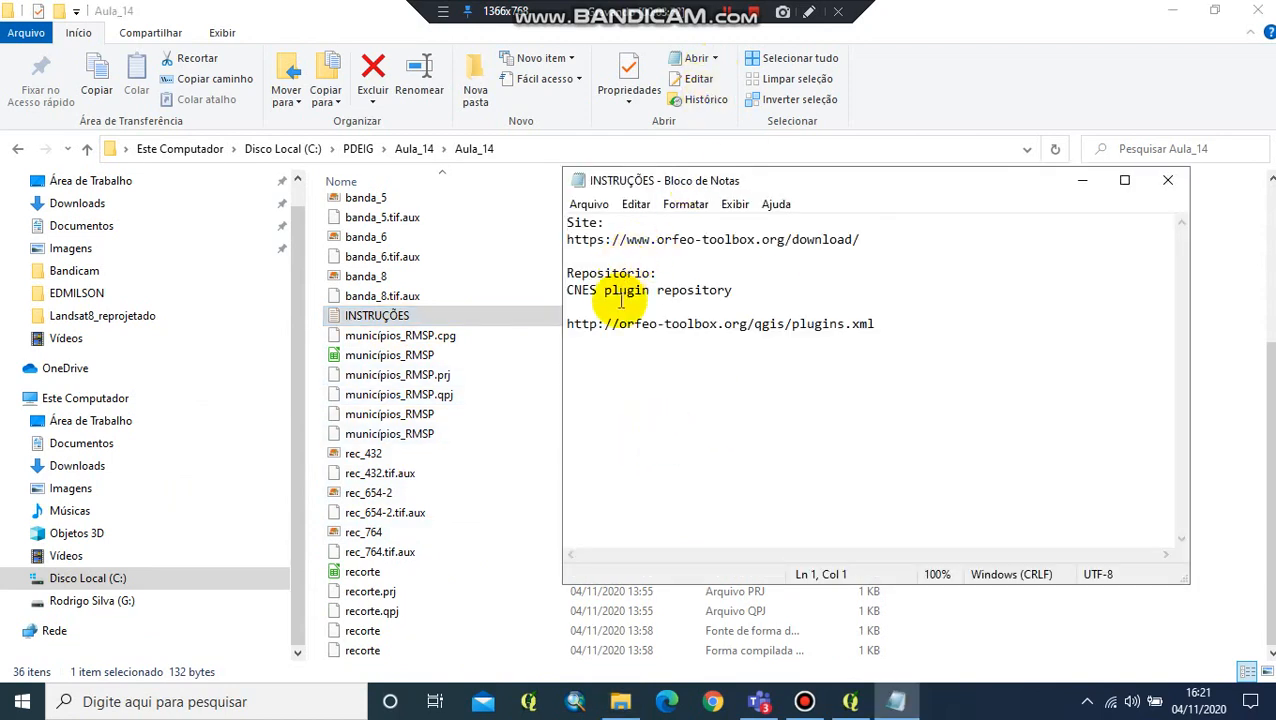
left_click_drag(862, 240, 554, 239)
key("ctrl+c")
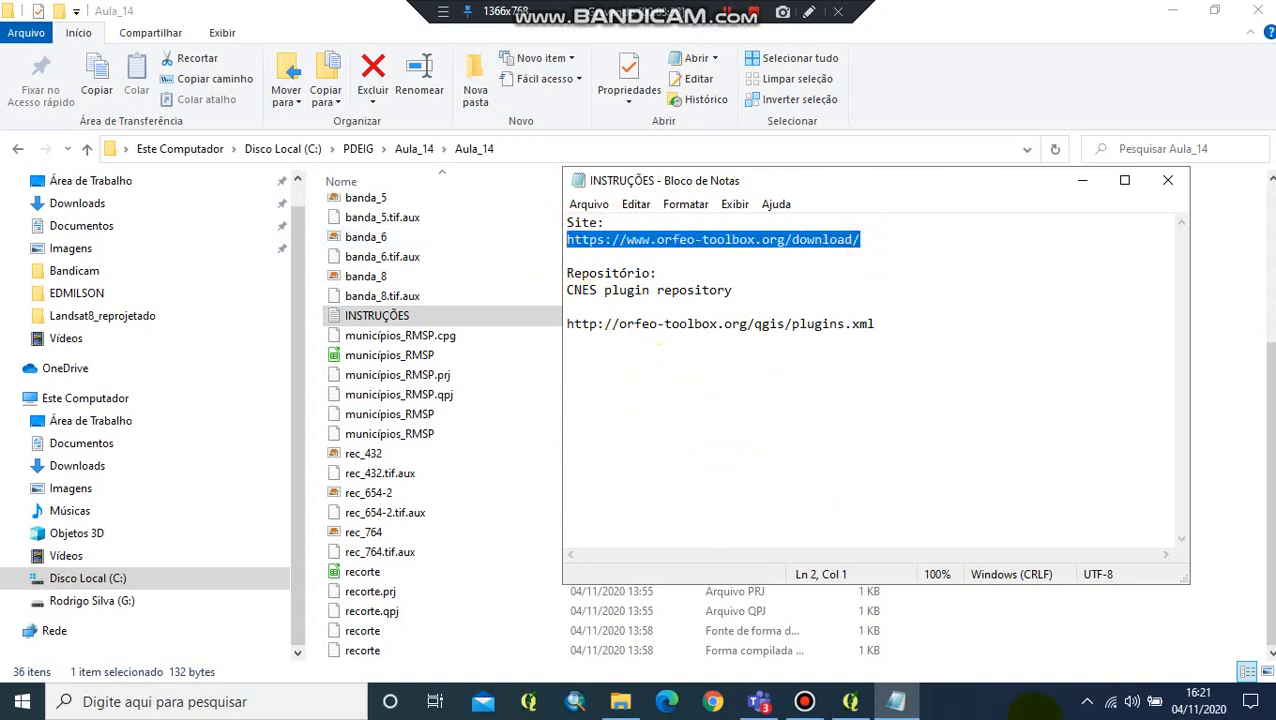
left_click(713, 703)
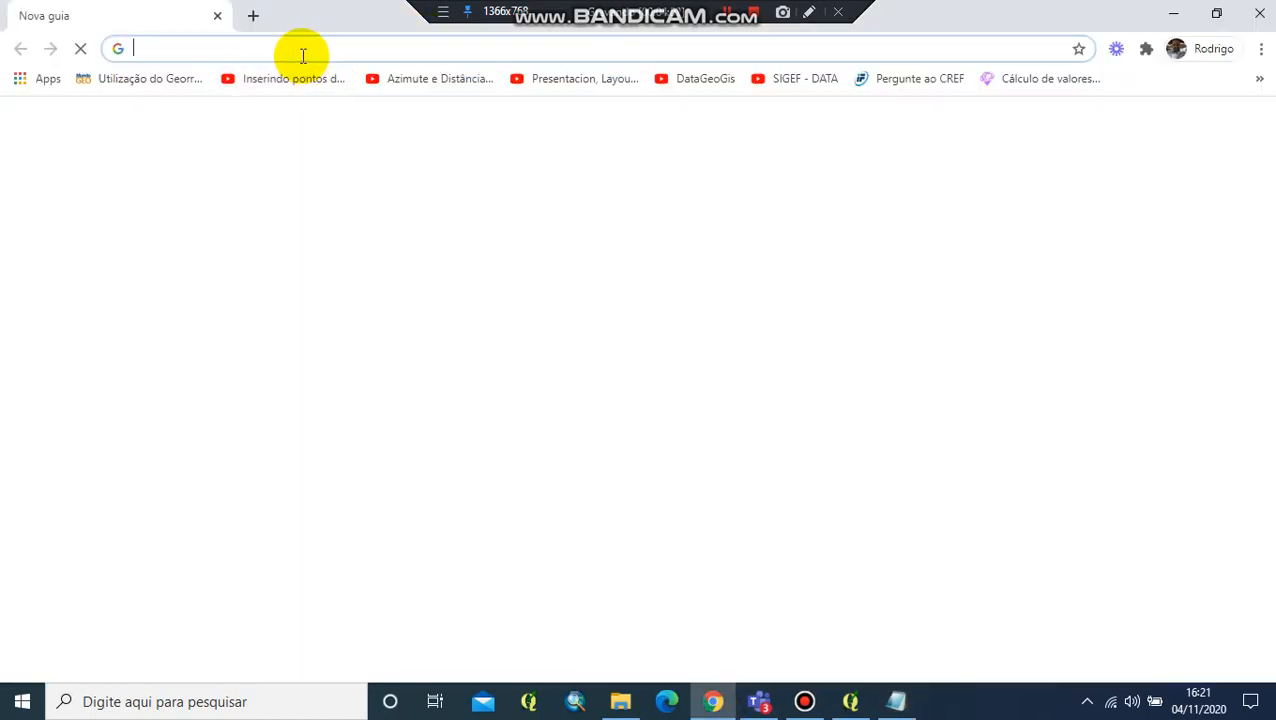
key("ctrl+v")
key("Return")
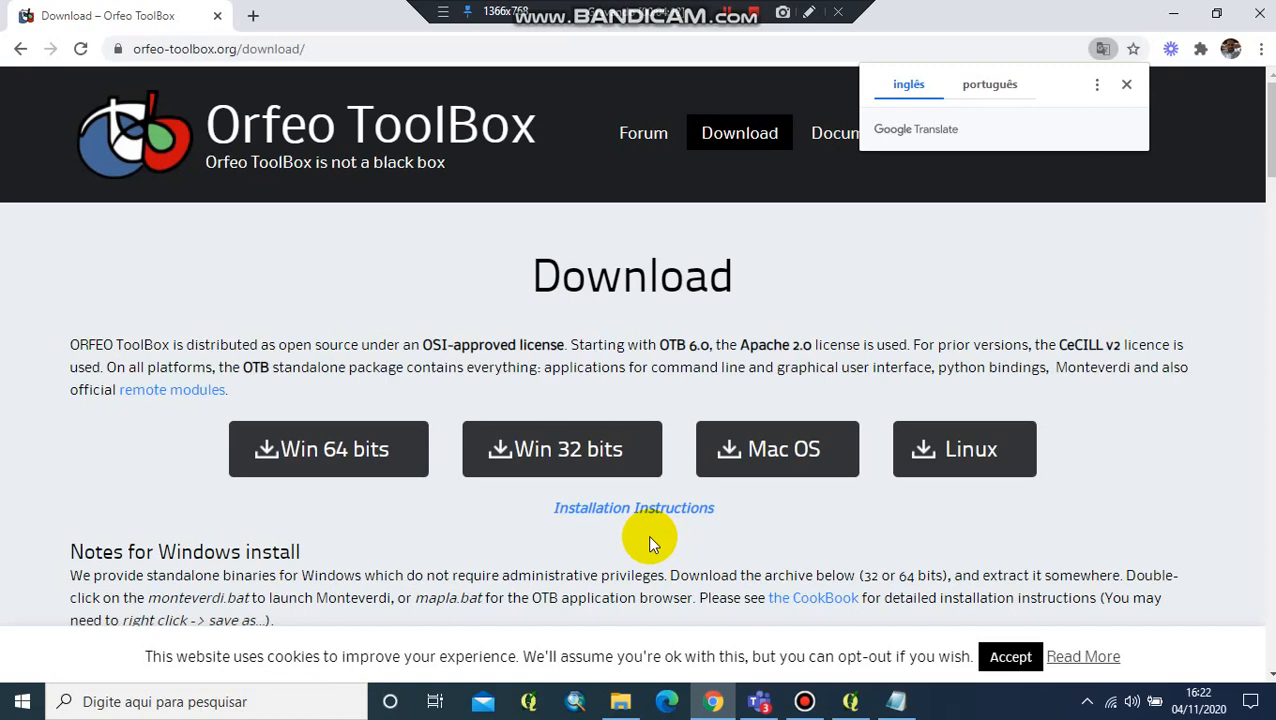
- Check in the computer's system properties whether Windows is 32-bit or 64-bit, and return to the Orfeo ToolBox download page
left_click(621, 710)
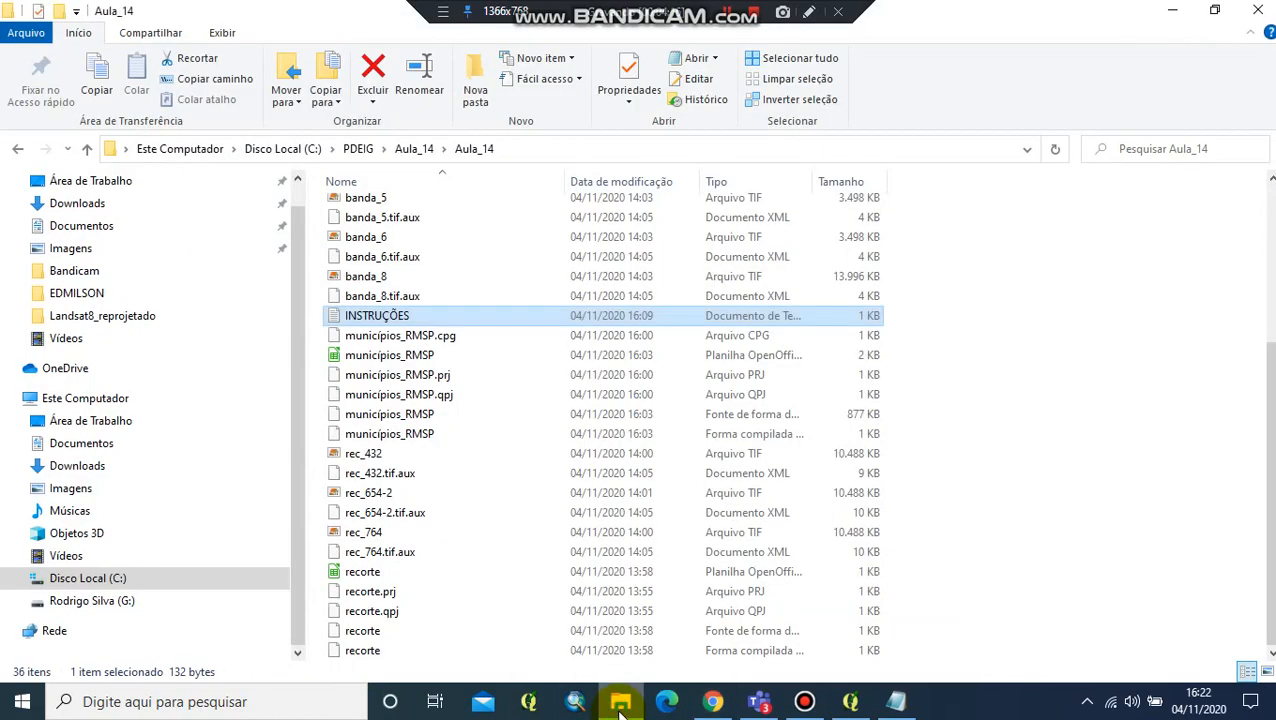
left_click(88, 425)
left_click(84, 398)
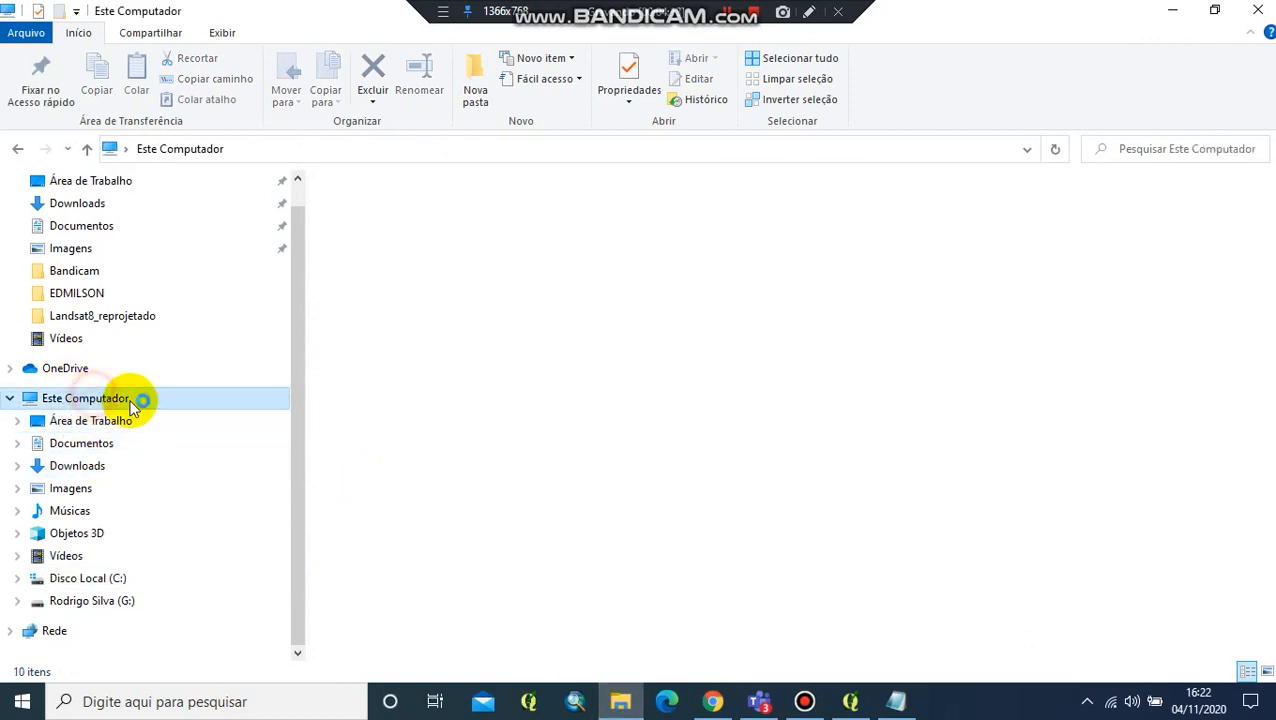
right_click(661, 495)
left_click(730, 477)
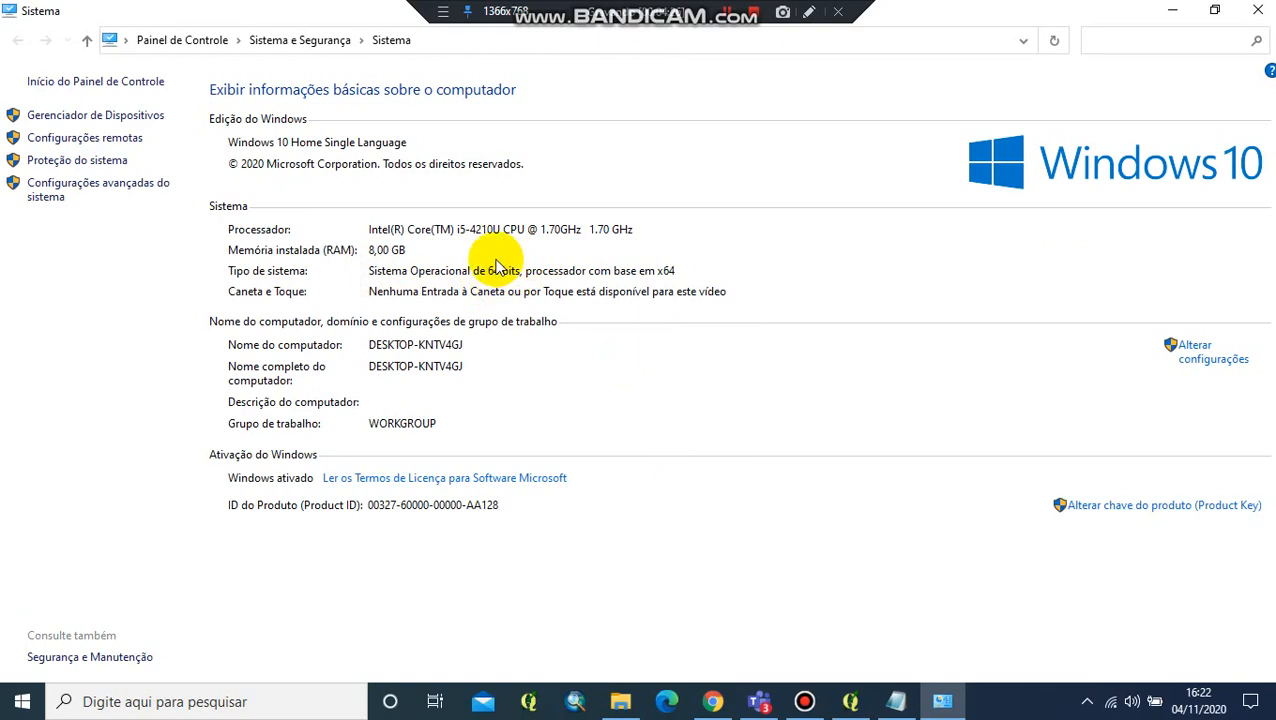
left_click(1258, 10)
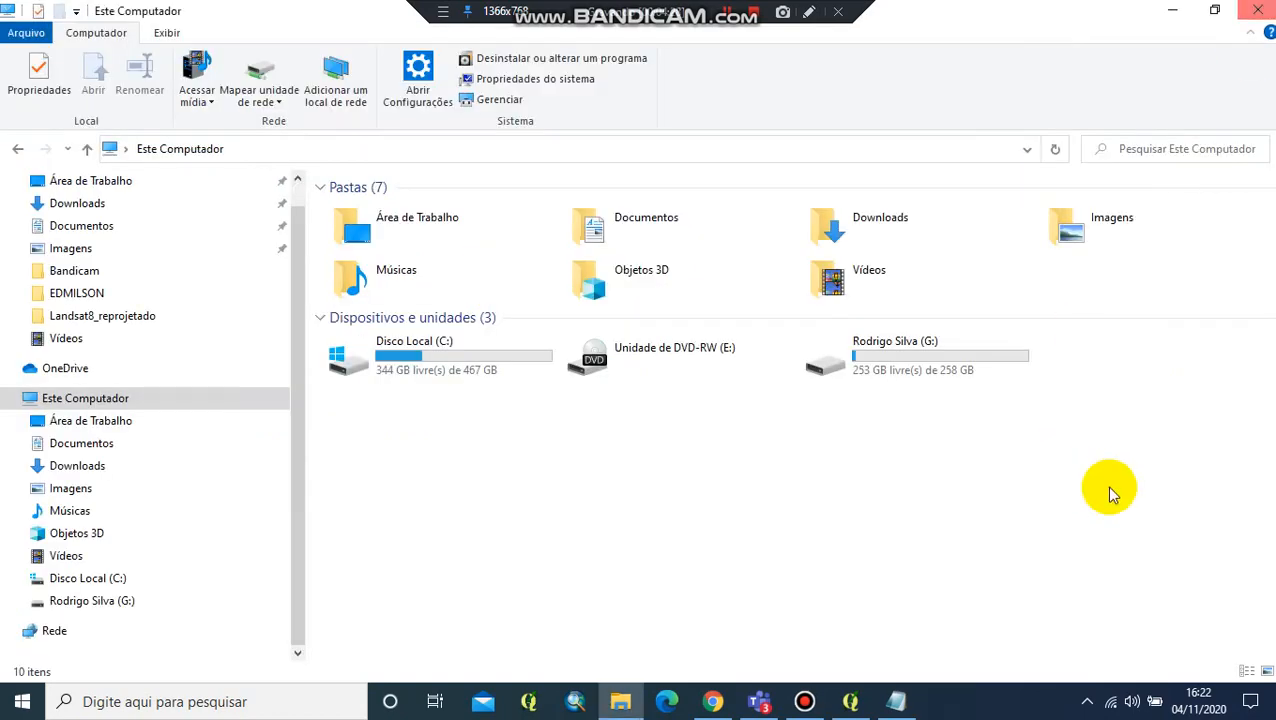
left_click(1257, 11)
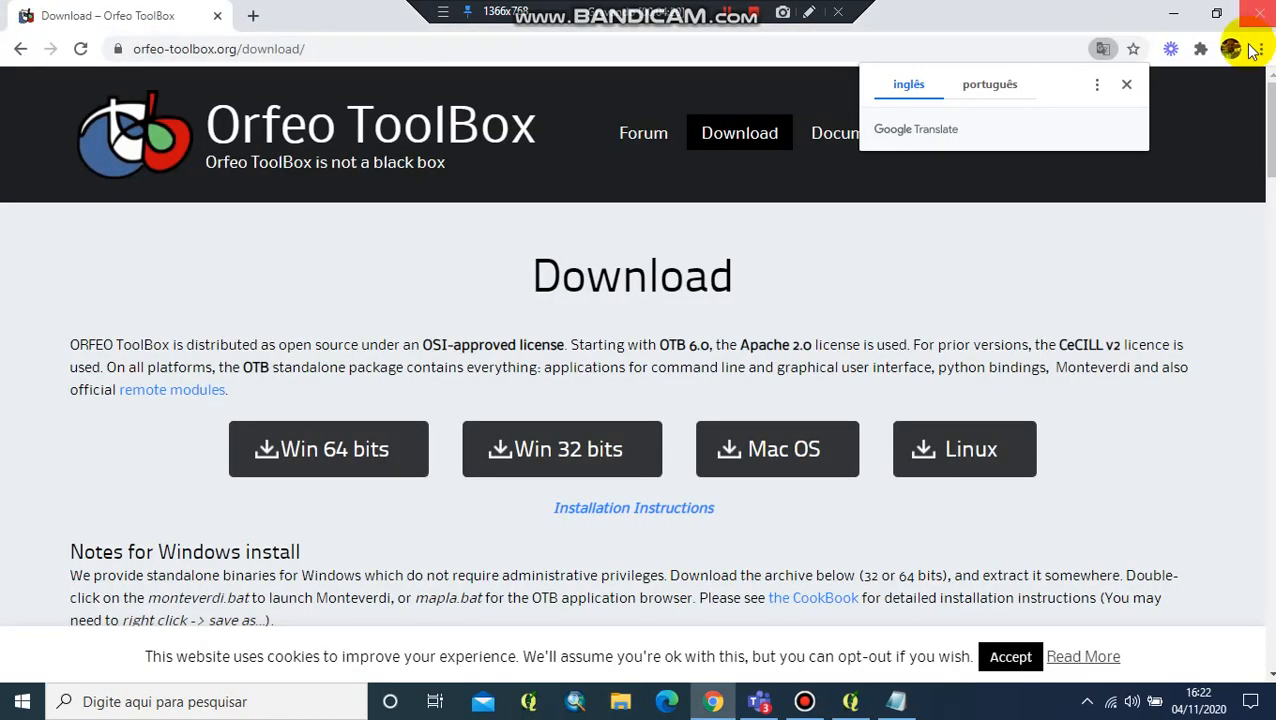
- Start downloading the Windows 64-bit Orfeo ToolBox package and cancel the download
left_click(333, 443)
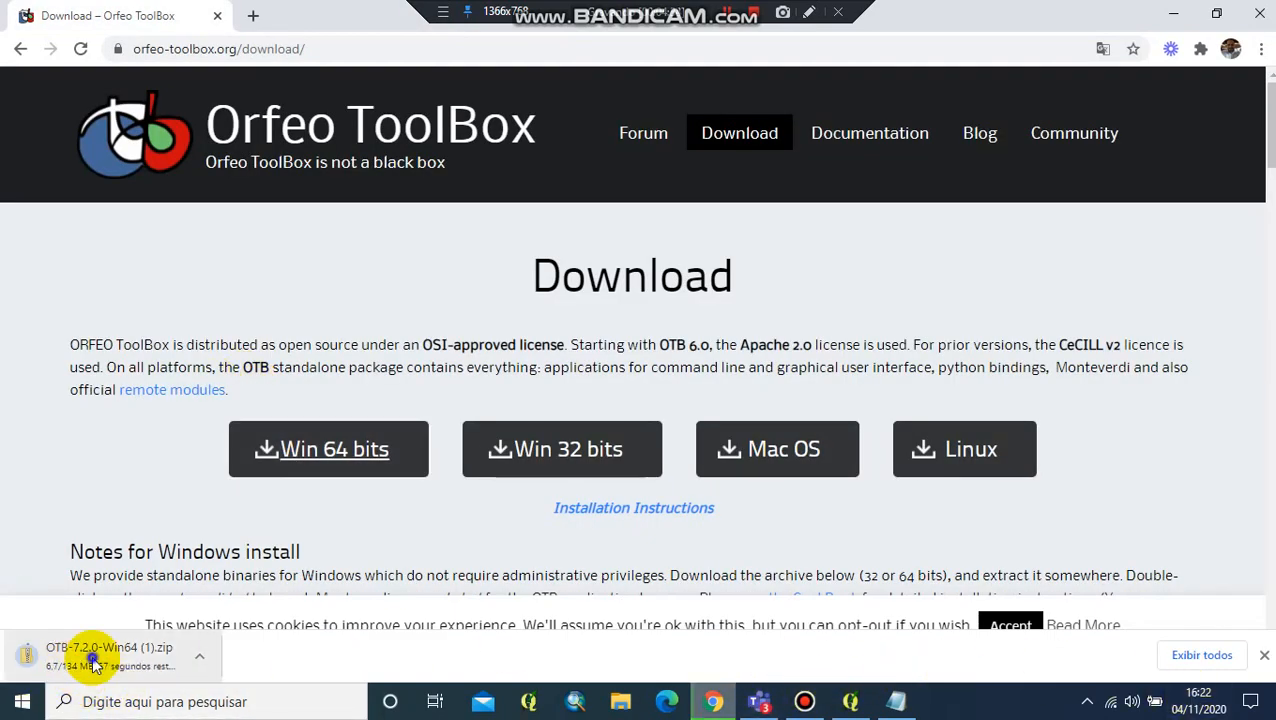
right_click(95, 655)
left_click(148, 642)
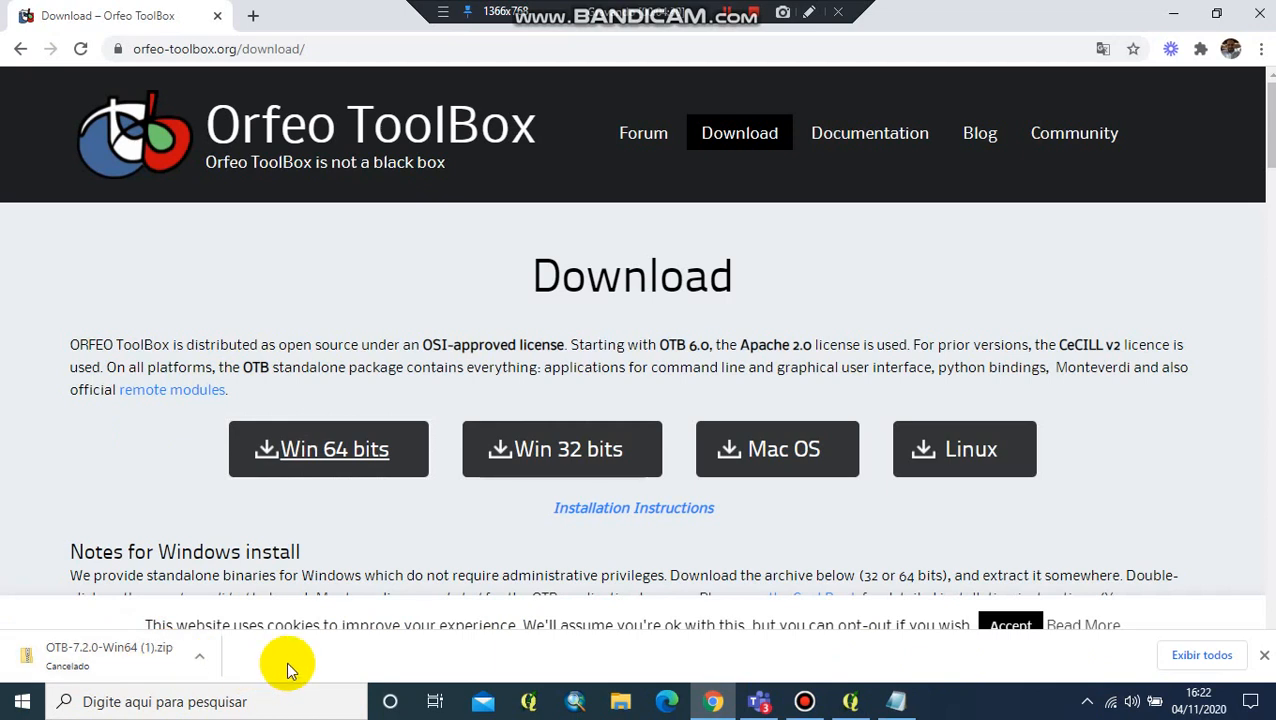
- Locate the downloaded OTB-7.2.0-Win64 archive in its folder, start extracting it to the default destination, and cancel the extraction
left_click(1209, 664)
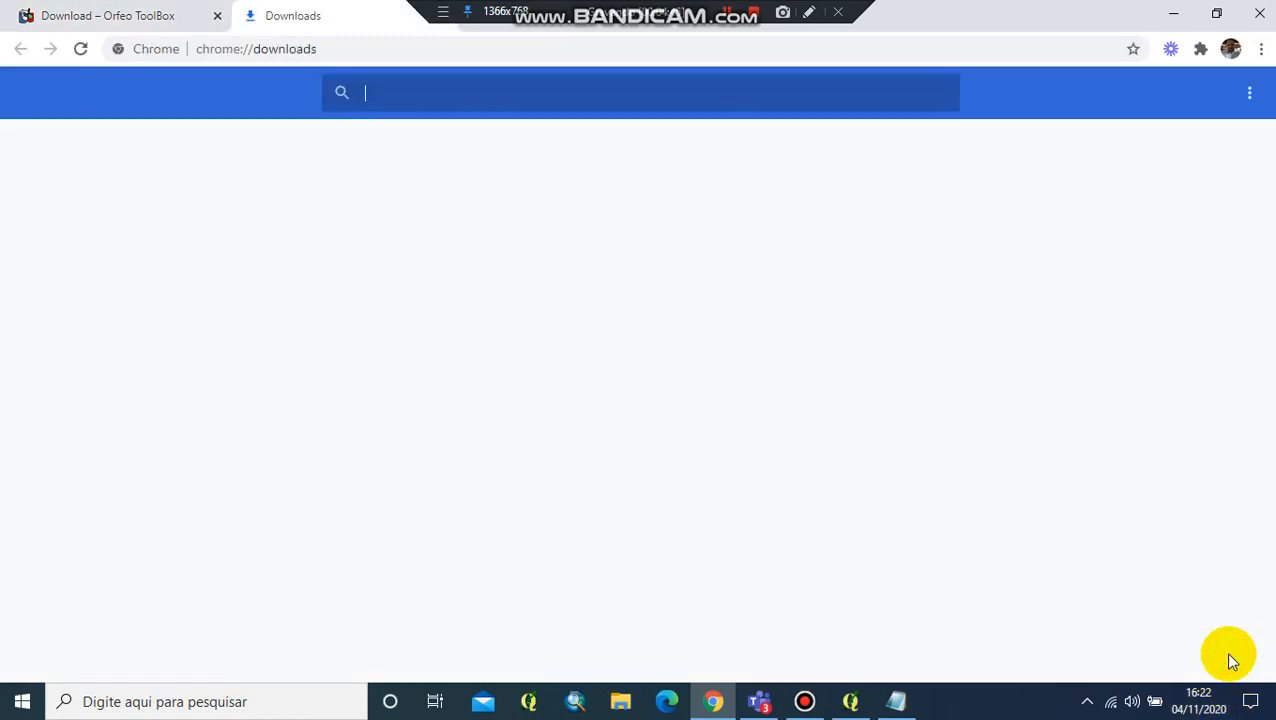
left_click(470, 405)
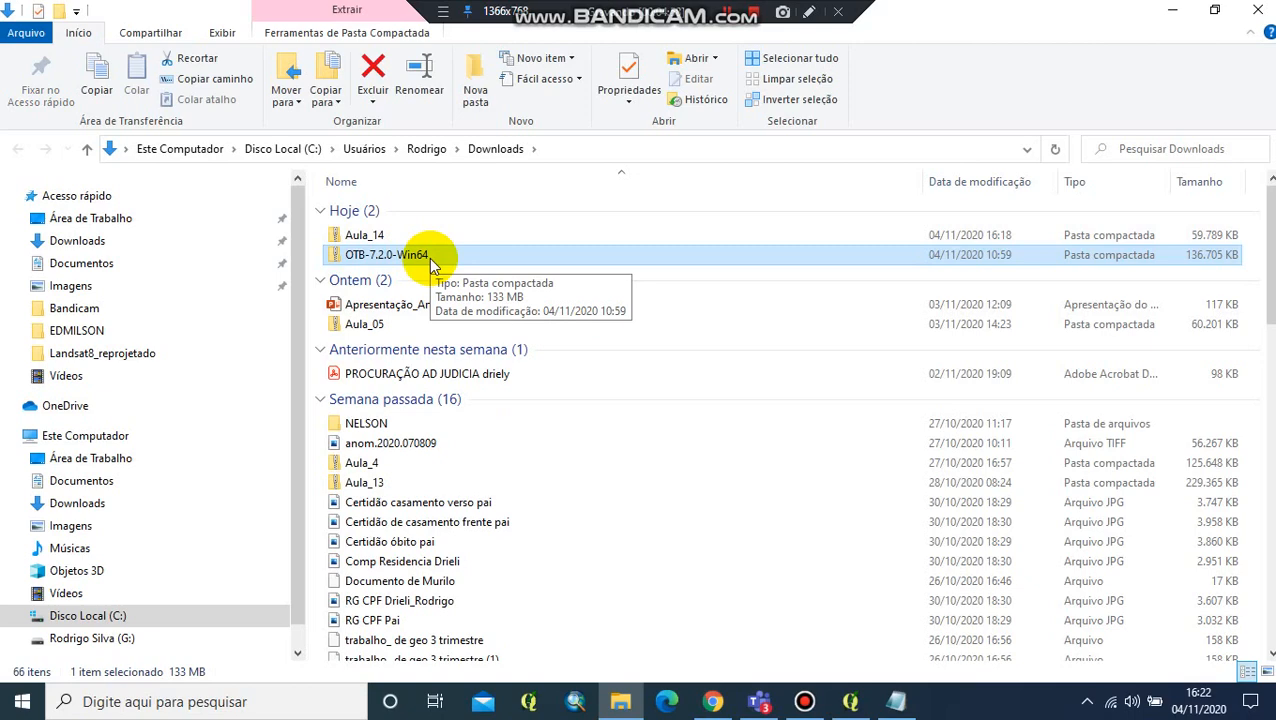
right_click(429, 257)
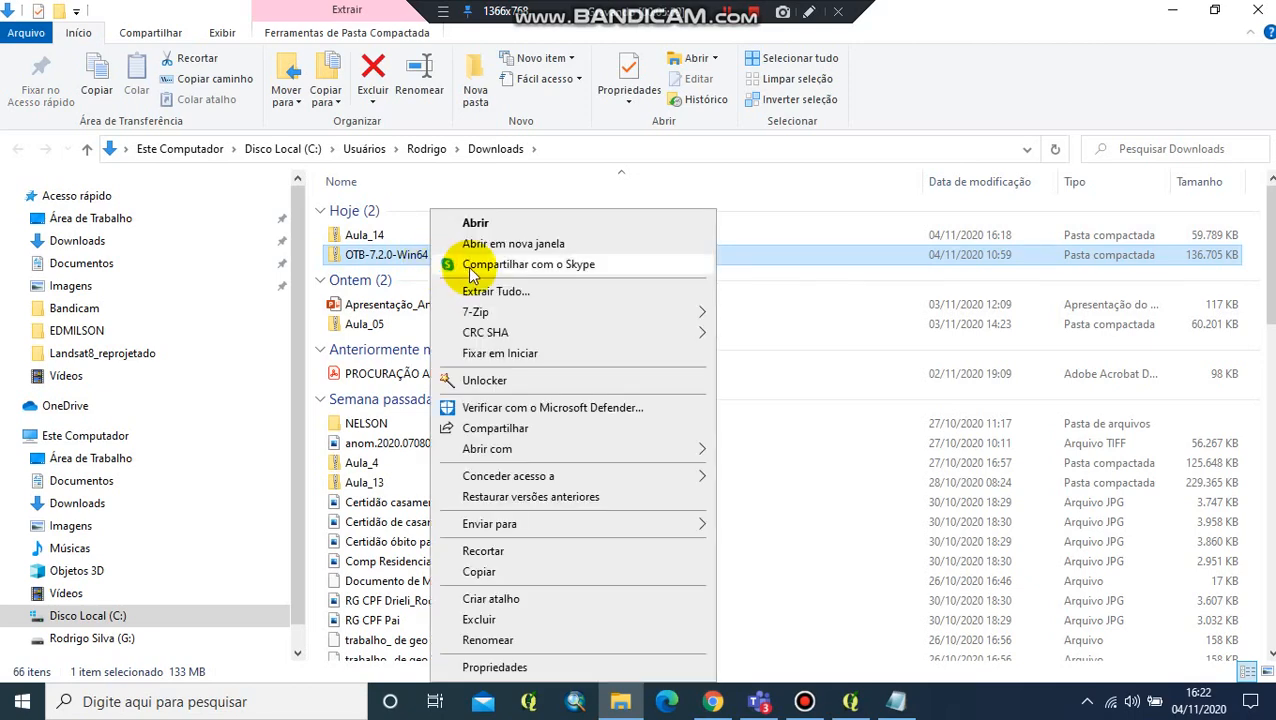
left_click(496, 291)
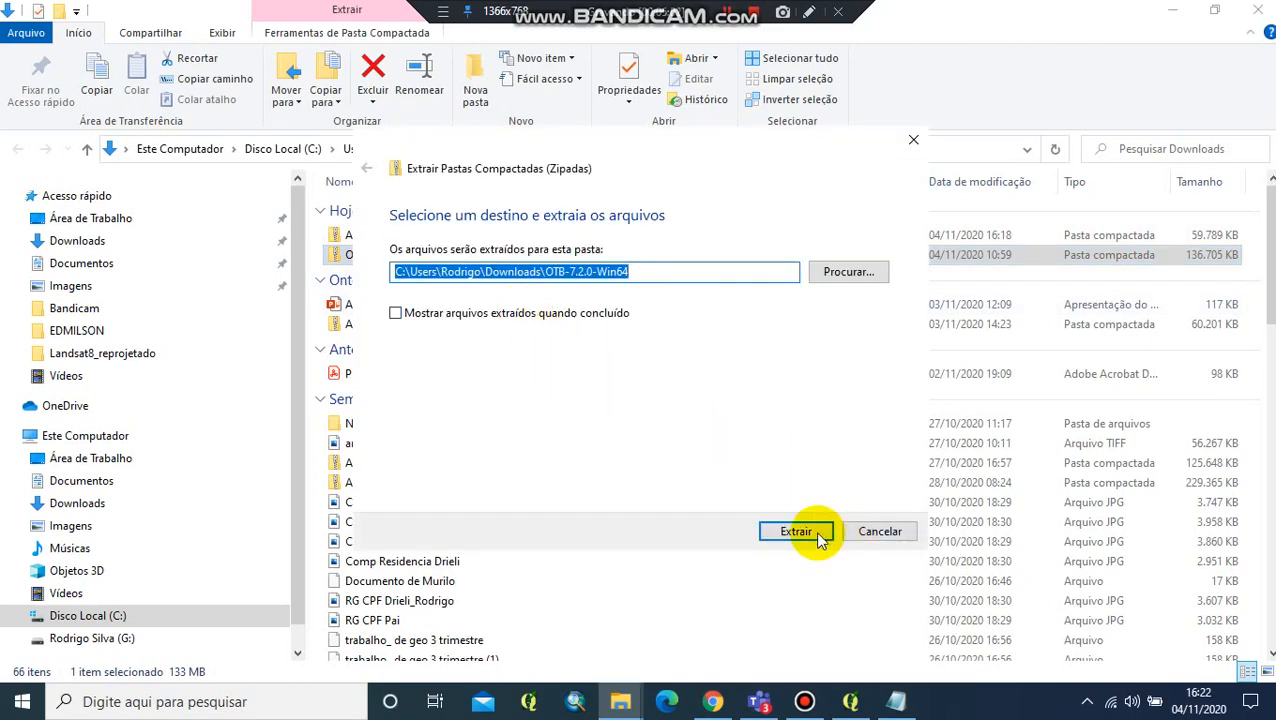
left_click(816, 536)
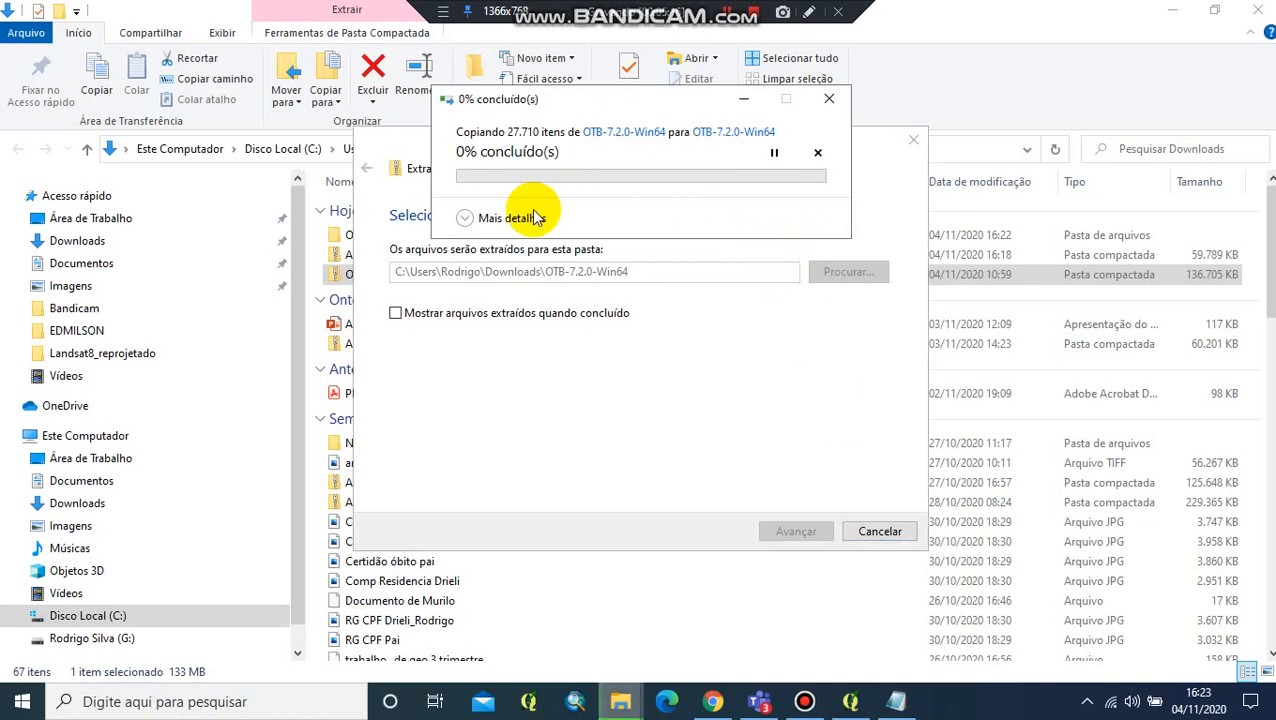
left_click(775, 155)
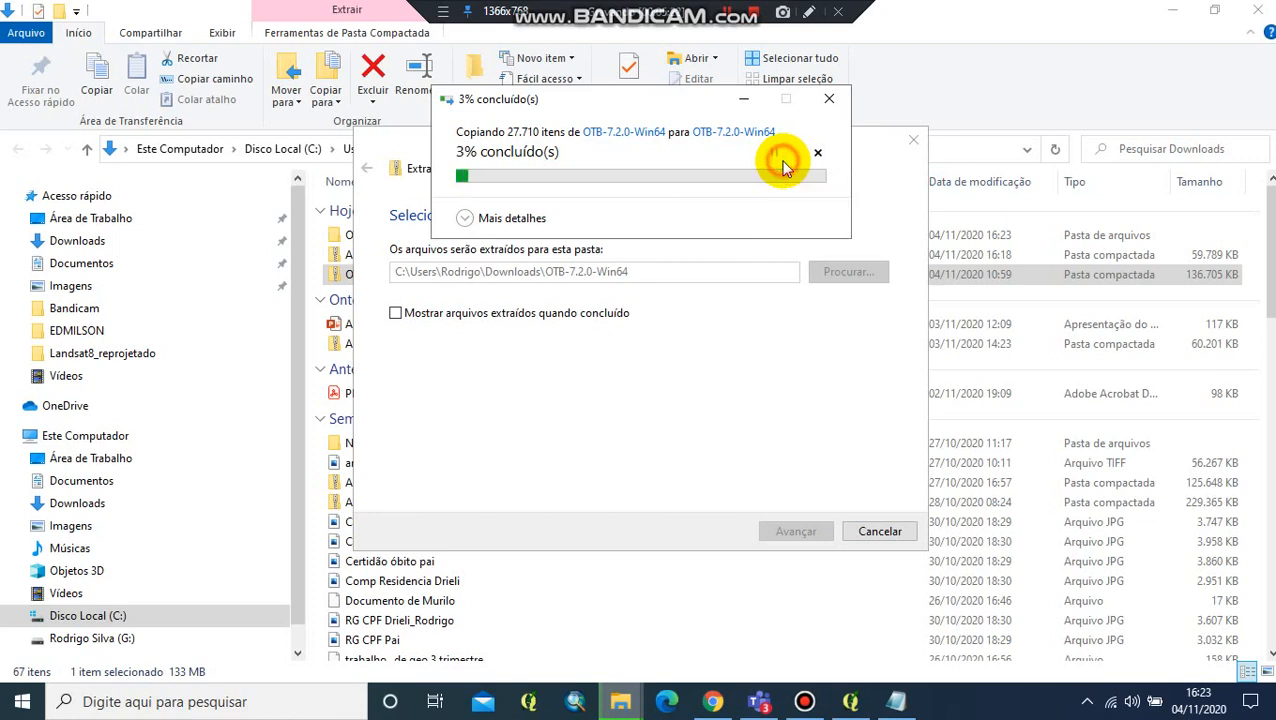
left_click(817, 153)
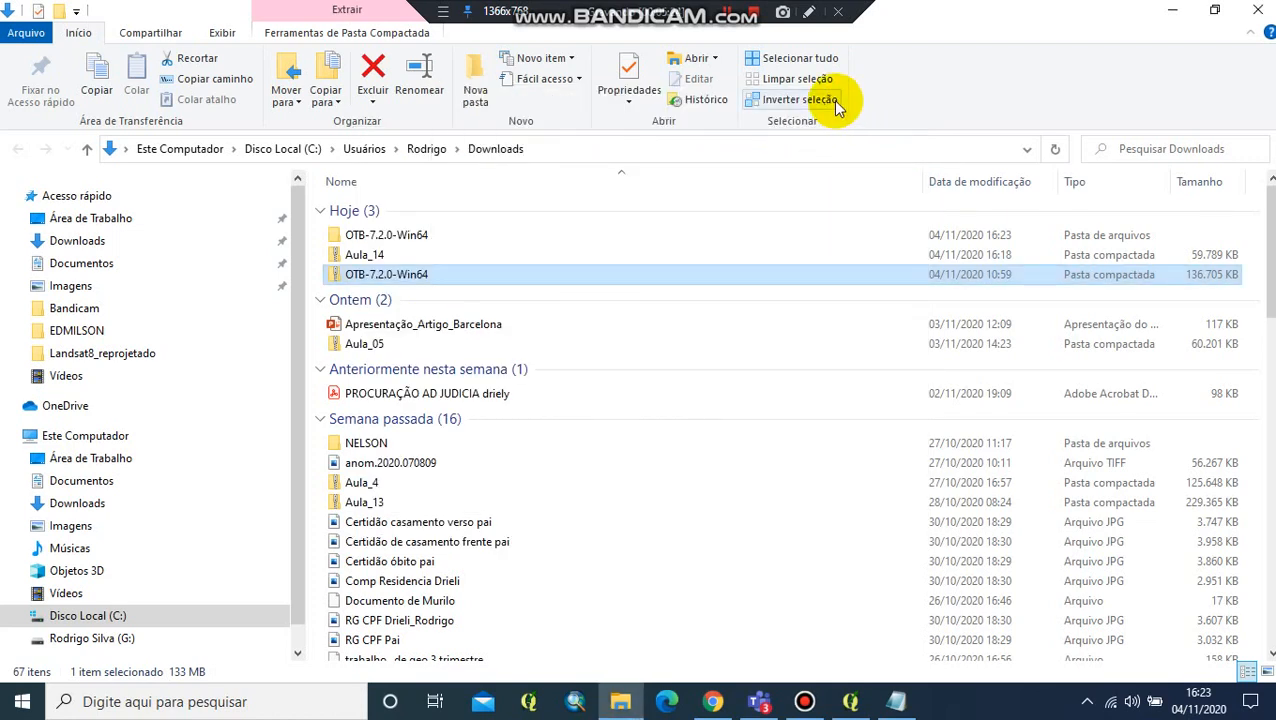
- Open the OTB-7.2.0-Win64 folder stored directly on Disco Local (C:)
left_click(418, 236)
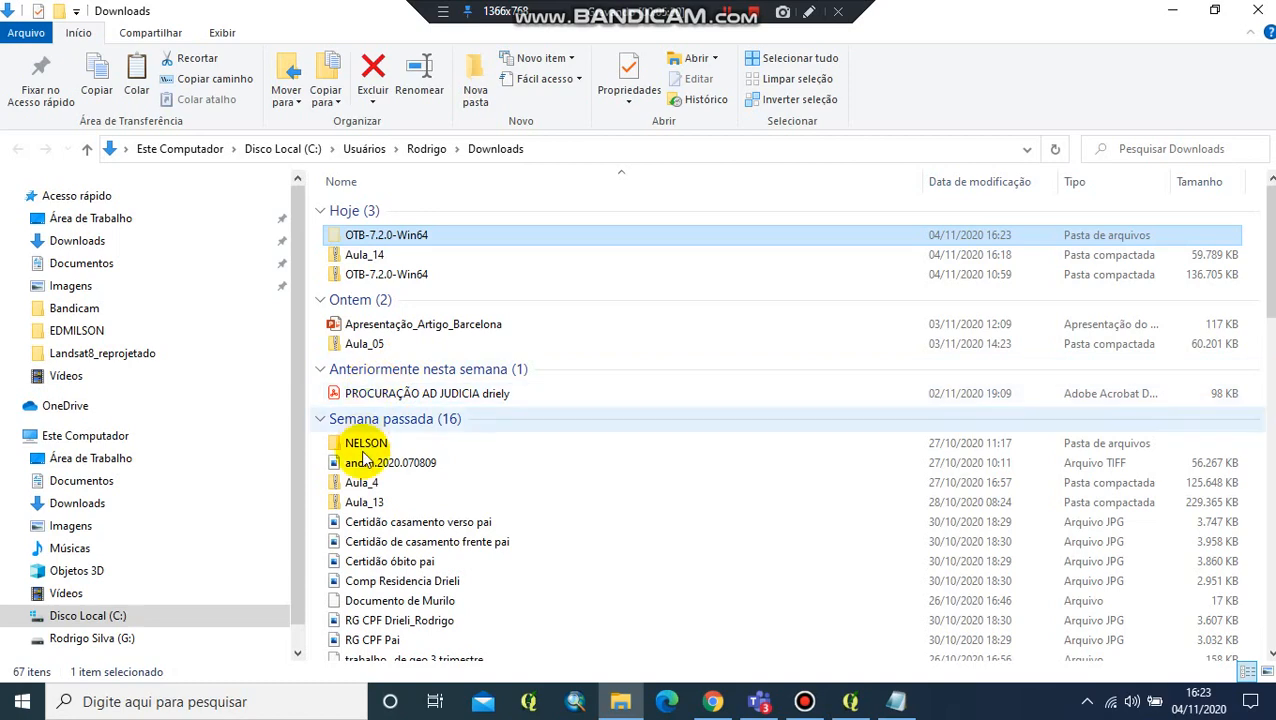
left_click(105, 615)
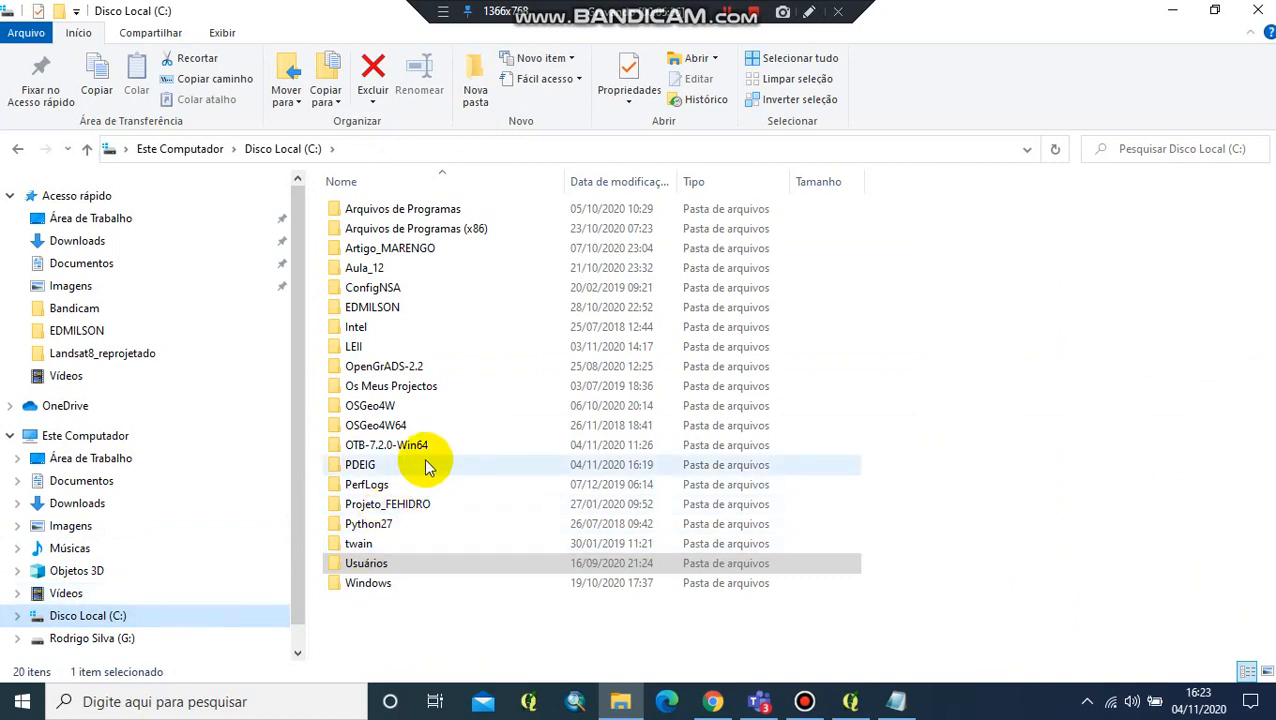
left_click(410, 444)
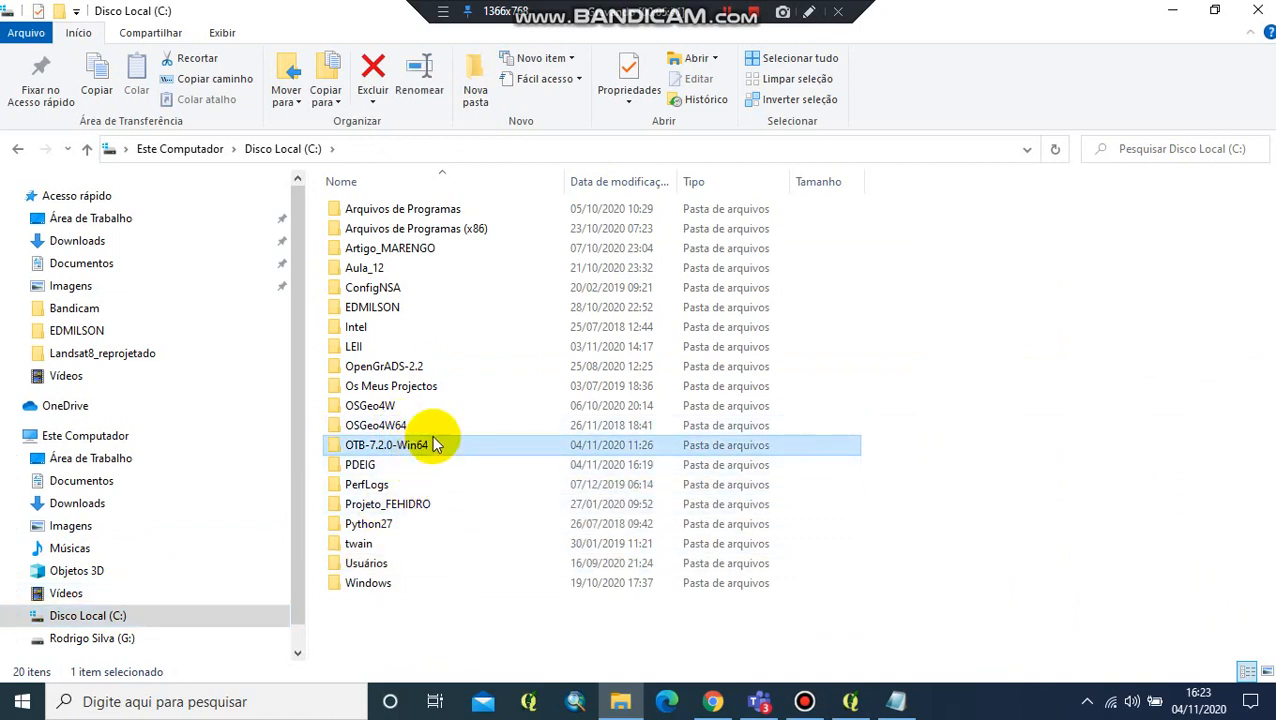
double_click(420, 446)
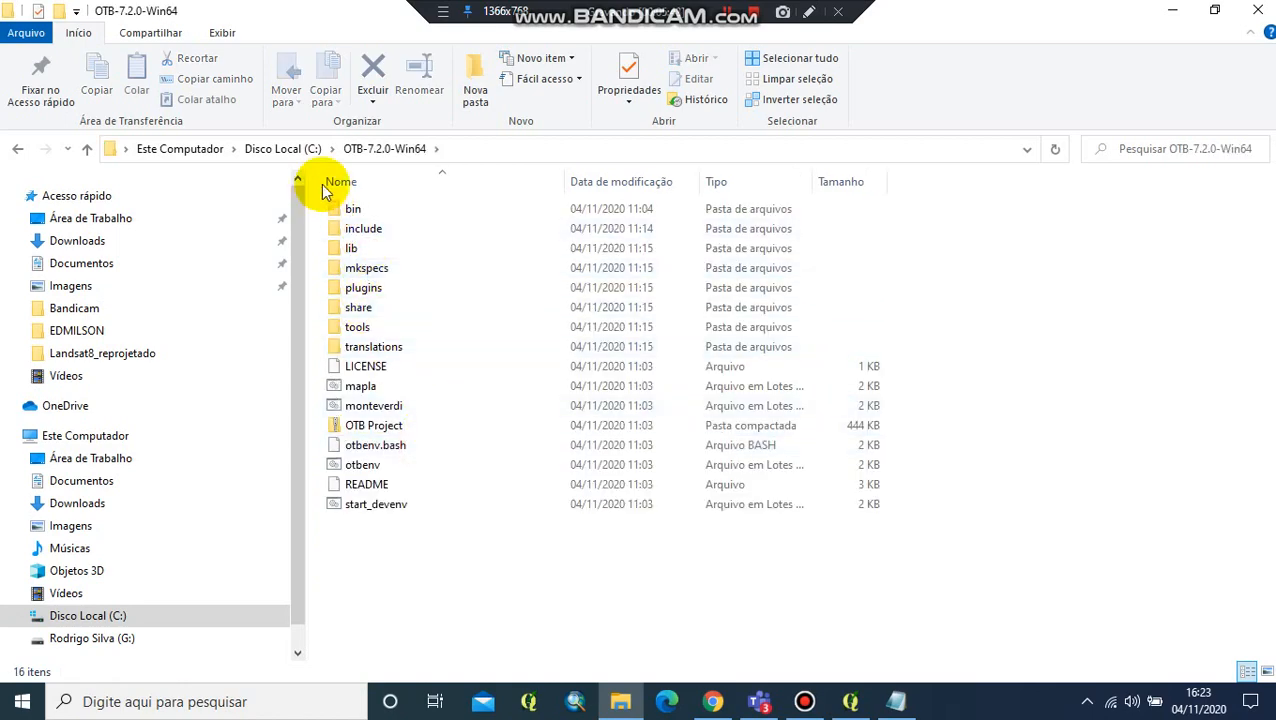
- Review where the OTB-7.2.0-Win64 folder sits on Disco Local (C:) and what it contains, and close the file window
left_click(87, 148)
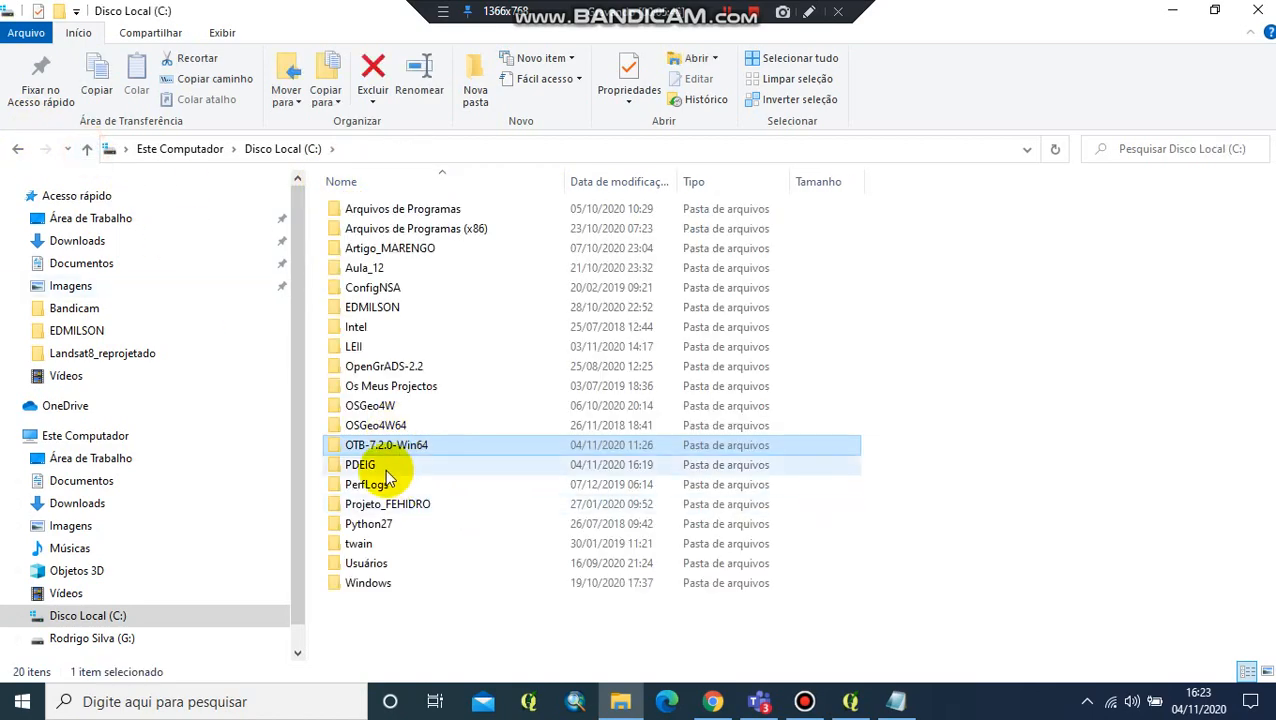
double_click(418, 446)
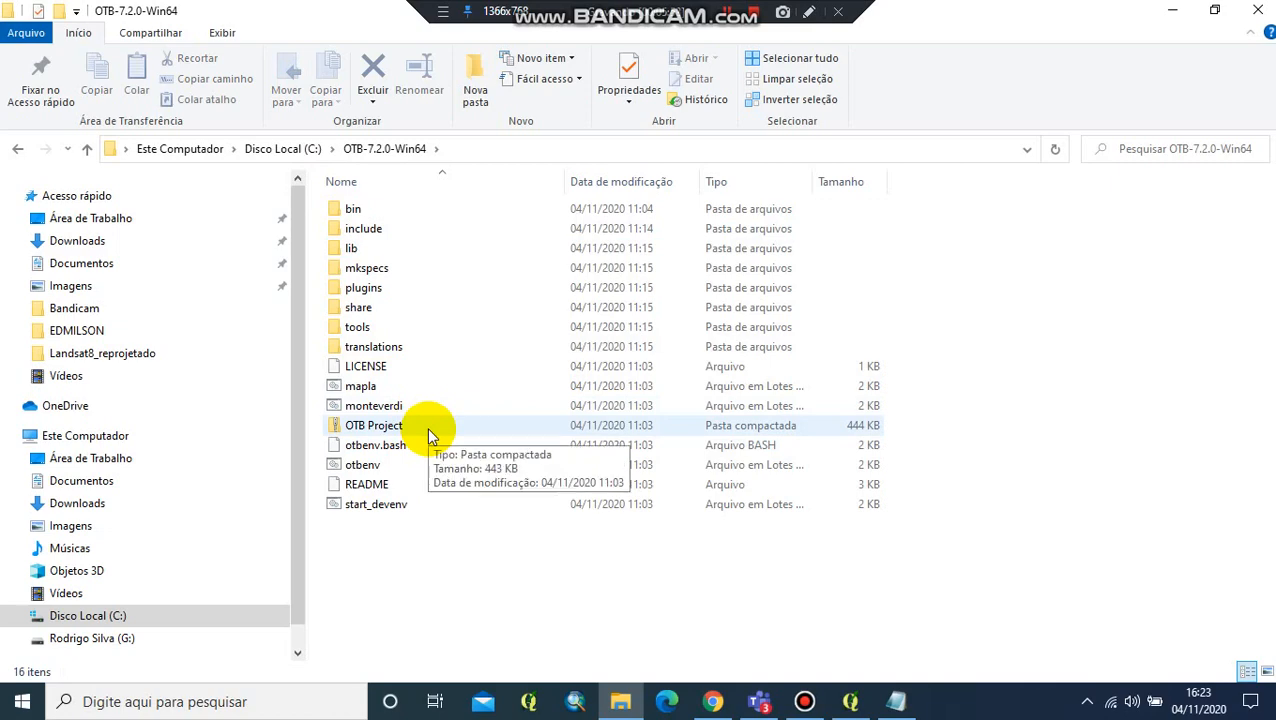
left_click(88, 150)
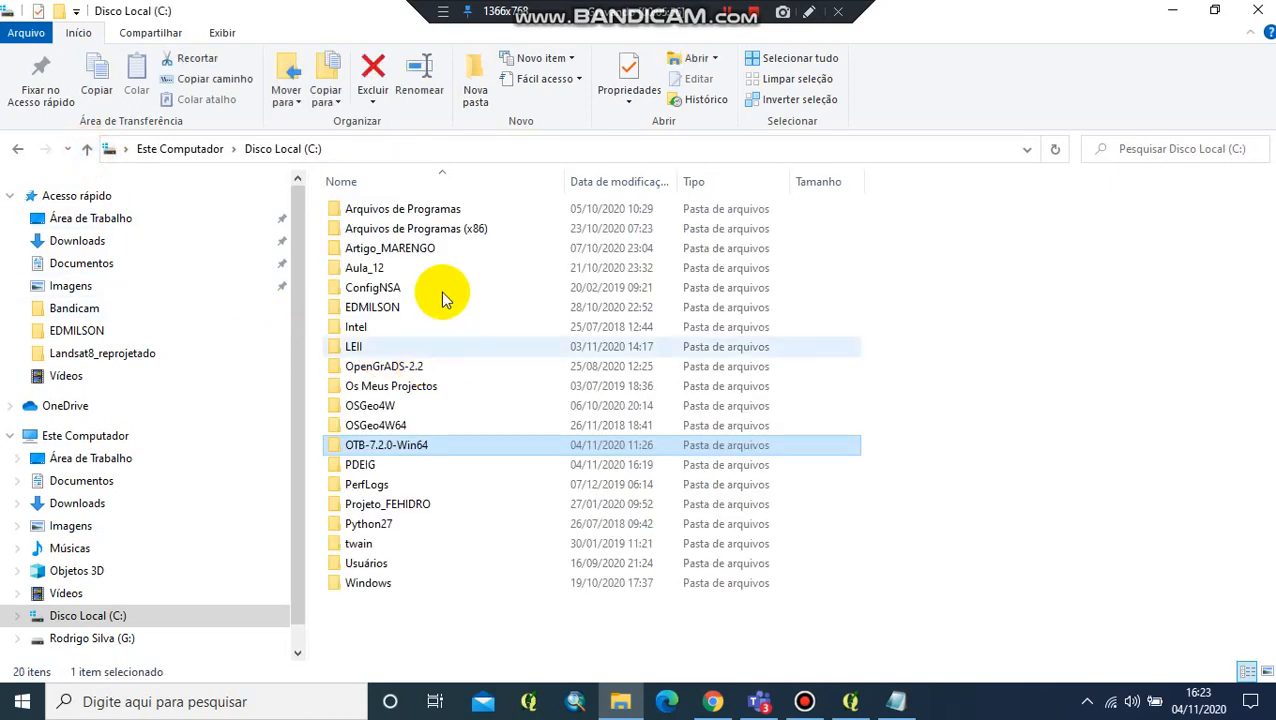
left_click(407, 452)
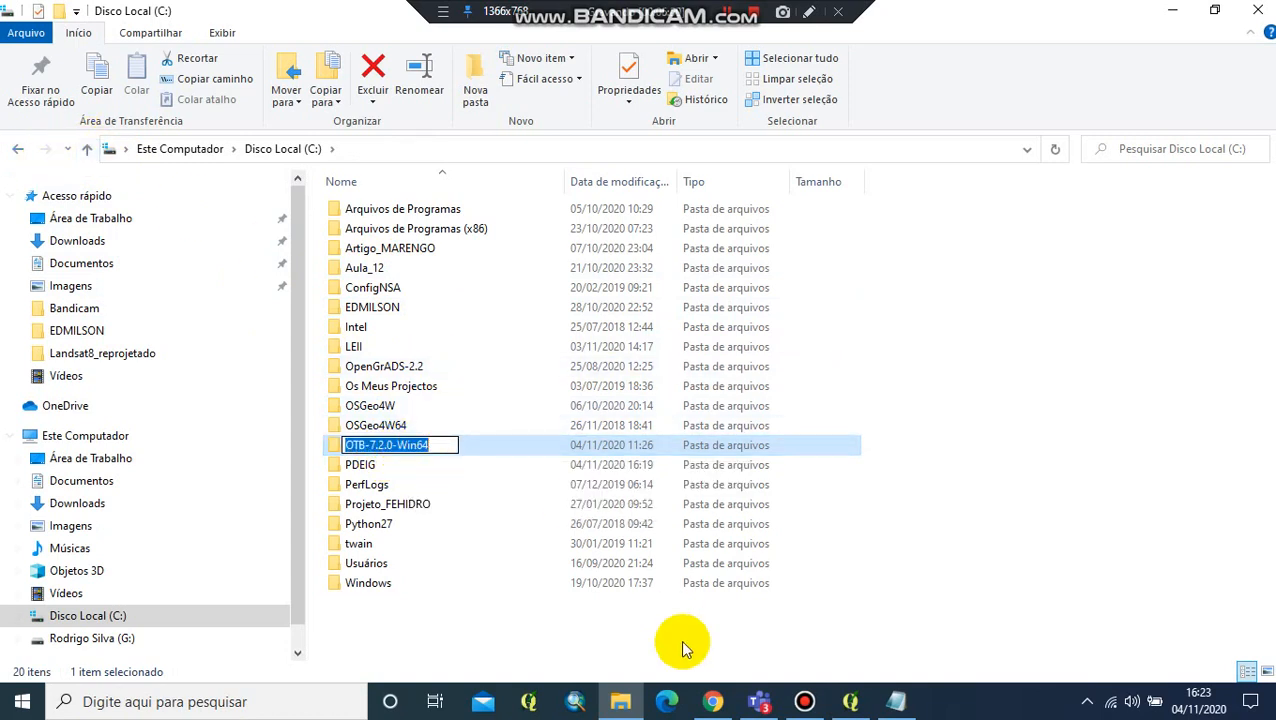
left_click(571, 604)
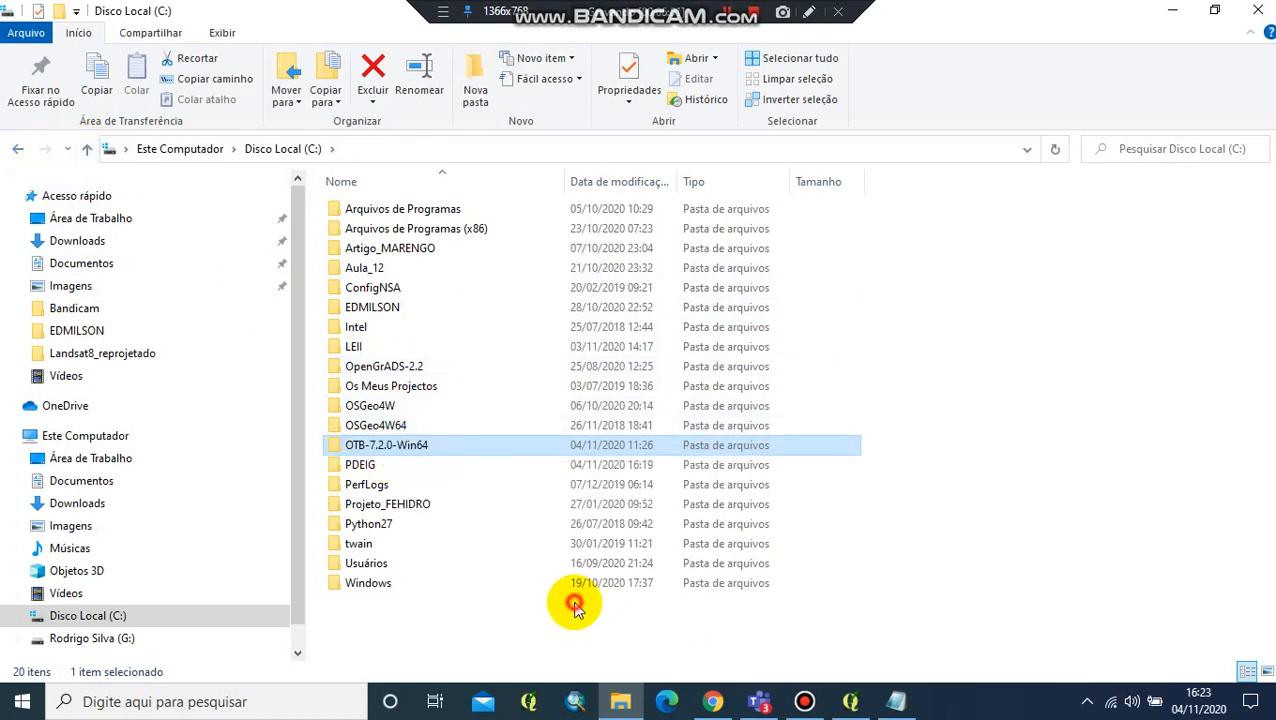
double_click(409, 445)
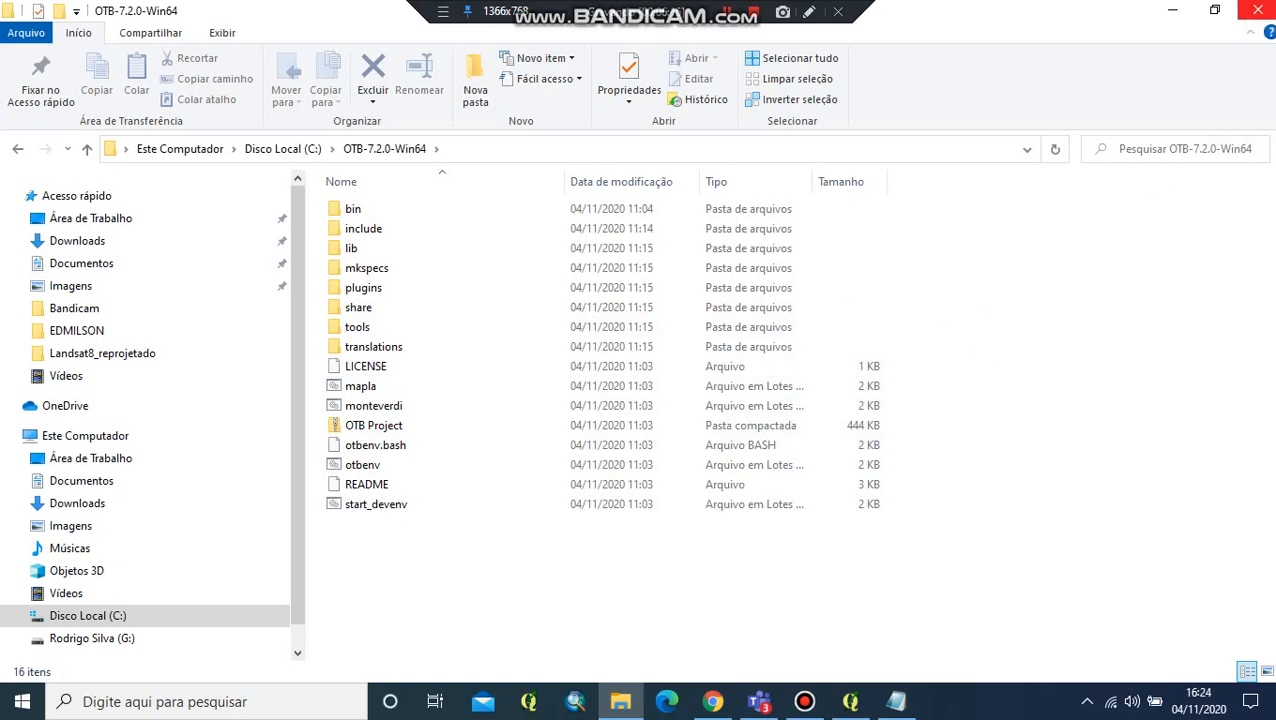
left_click(1257, 10)
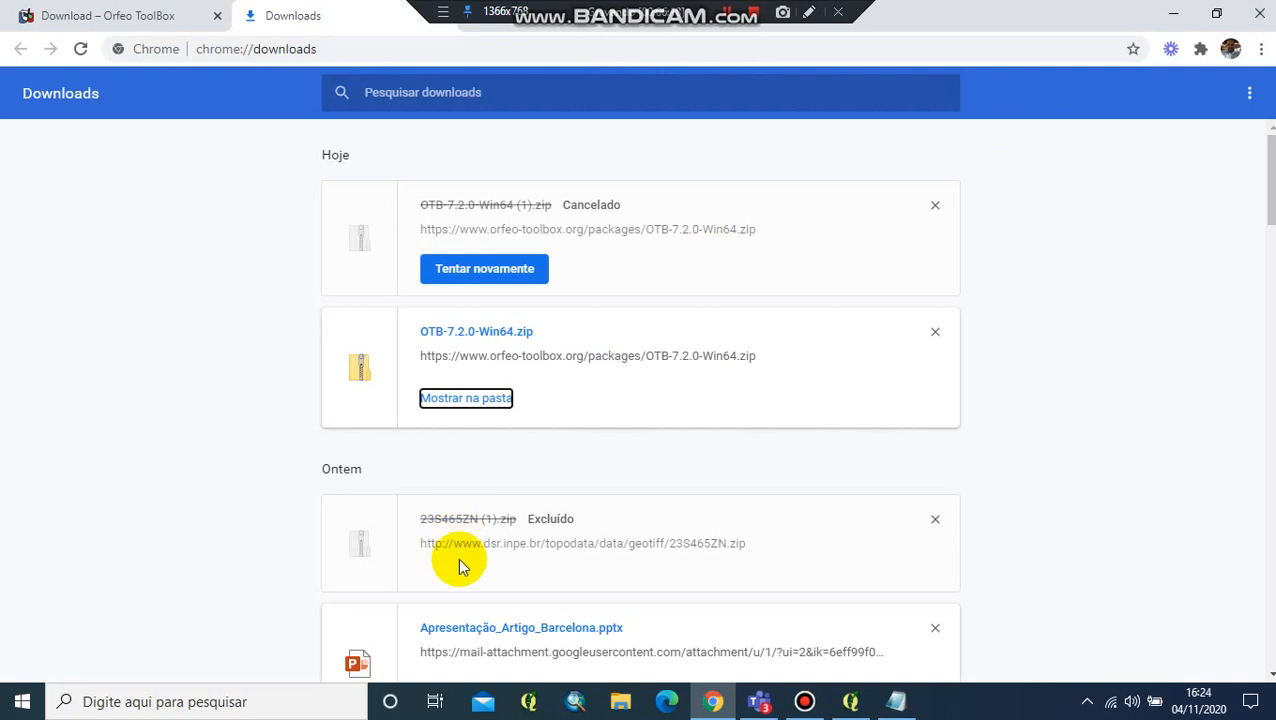
- Switch to the Aula_14 project in QGIS, hide the banda_8 layer and show Mosaico_432
left_click(895, 703)
left_click(897, 705)
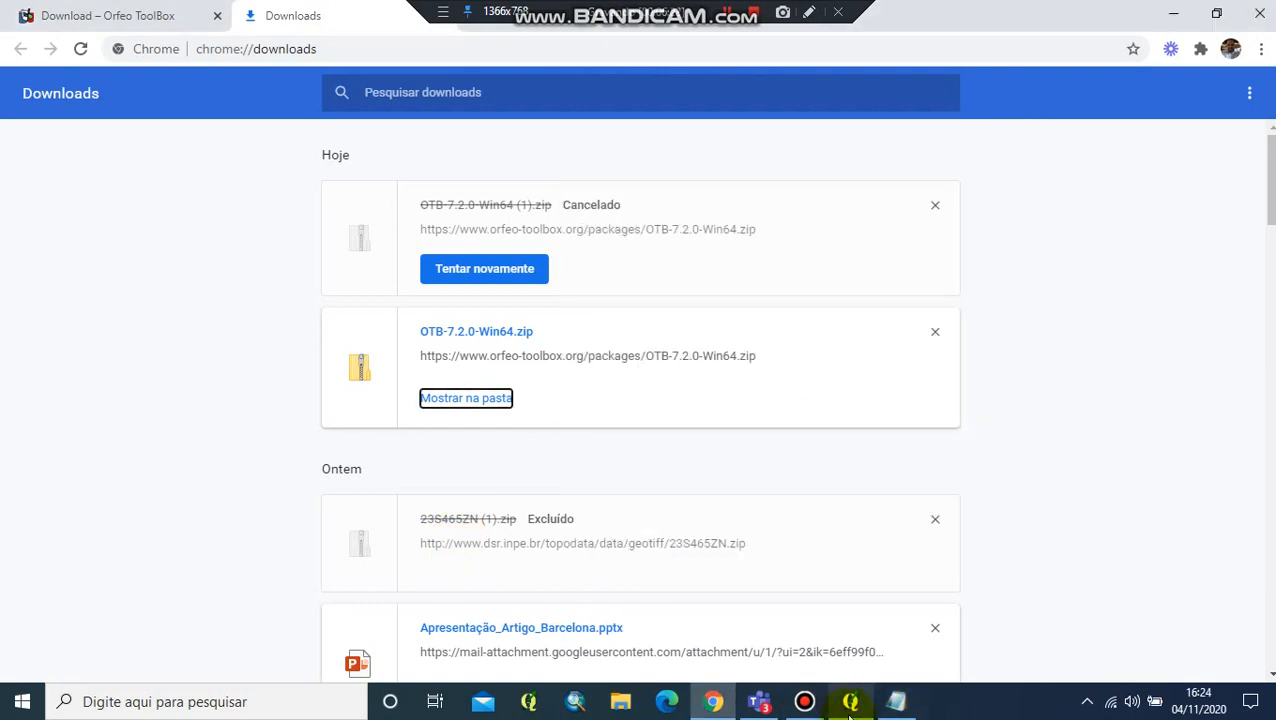
left_click(850, 703)
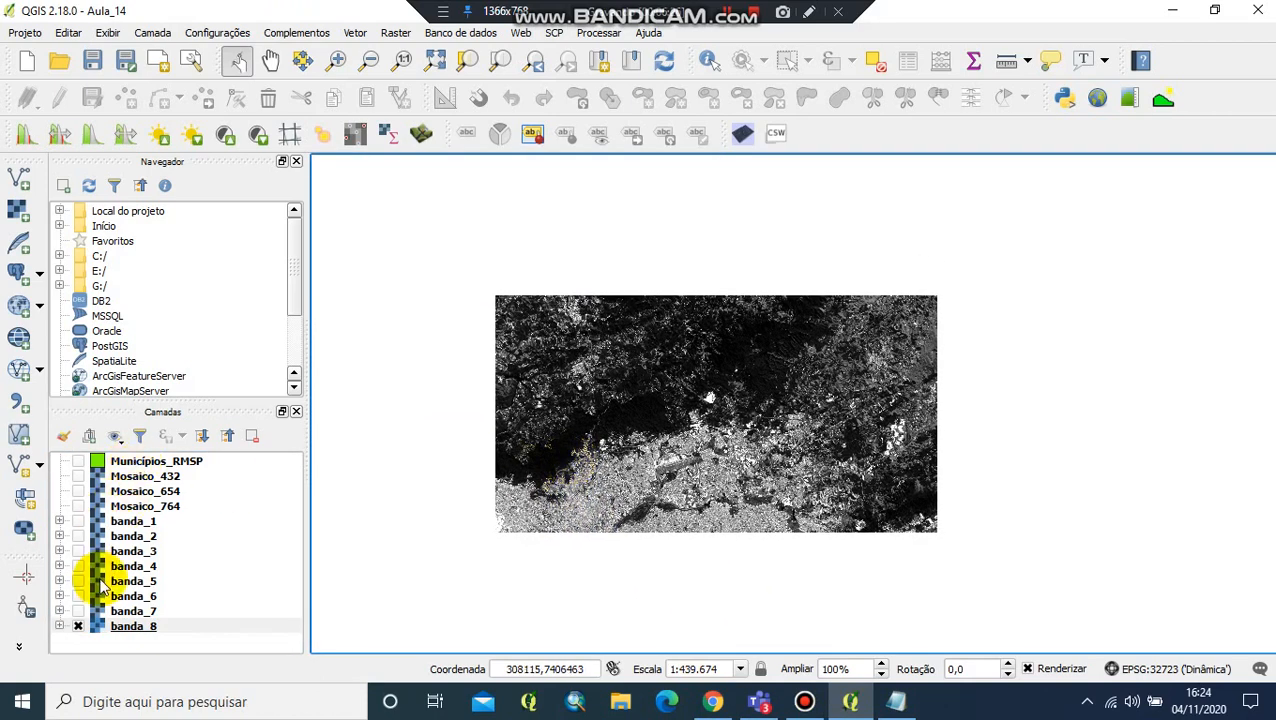
left_click(78, 626)
left_click(78, 477)
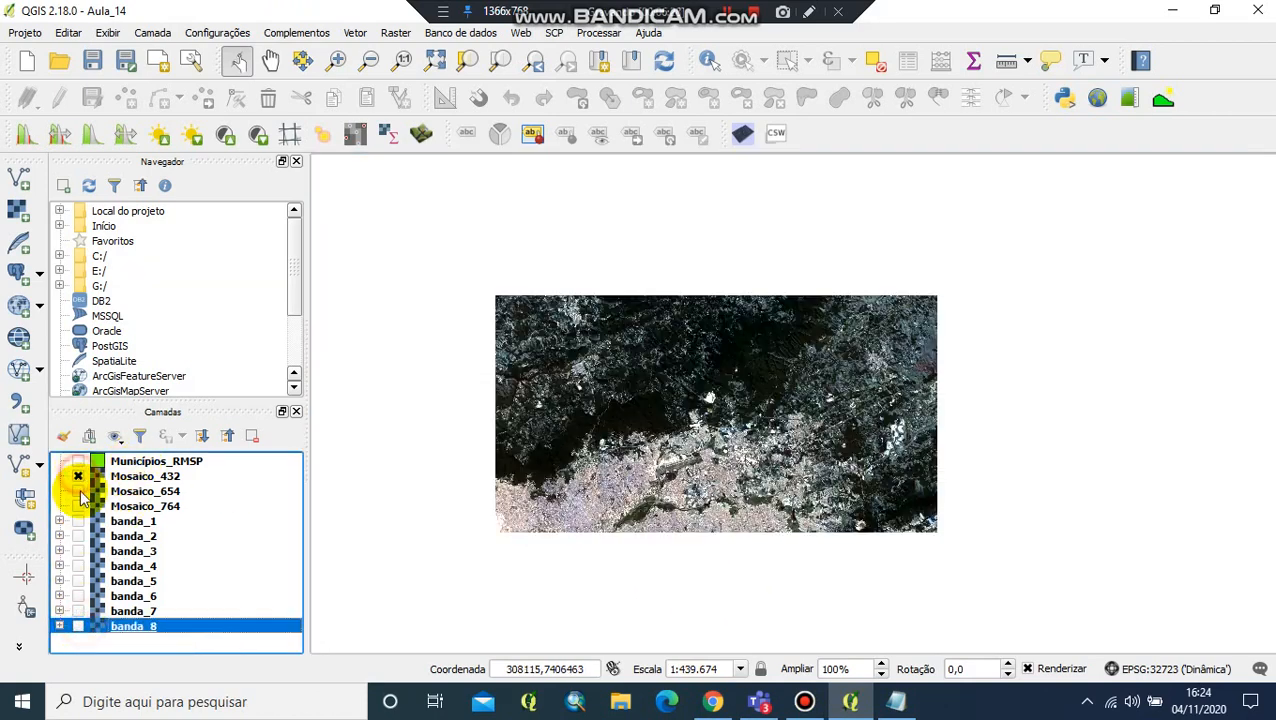
- Start adding a plugin repository in the plugin manager and name it "CNES plugin repository", copied from the INSTRUÇÕES notes
left_click(297, 33)
left_click(305, 51)
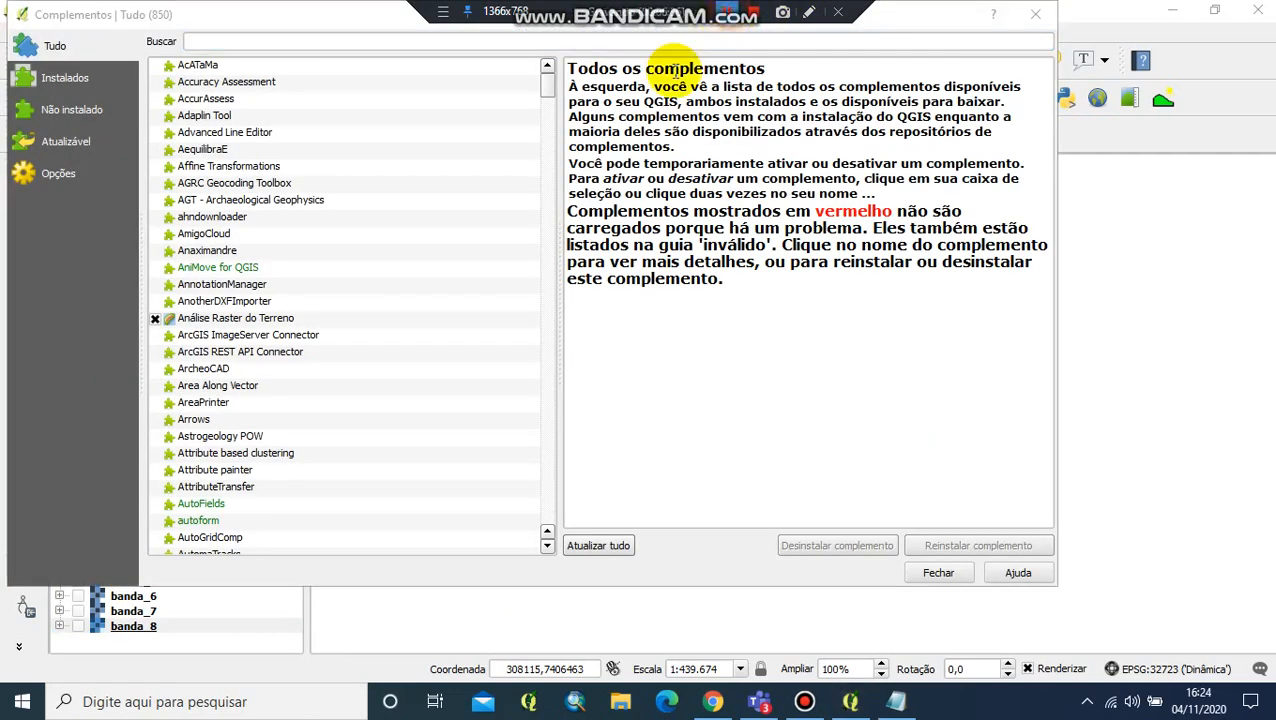
left_click(62, 179)
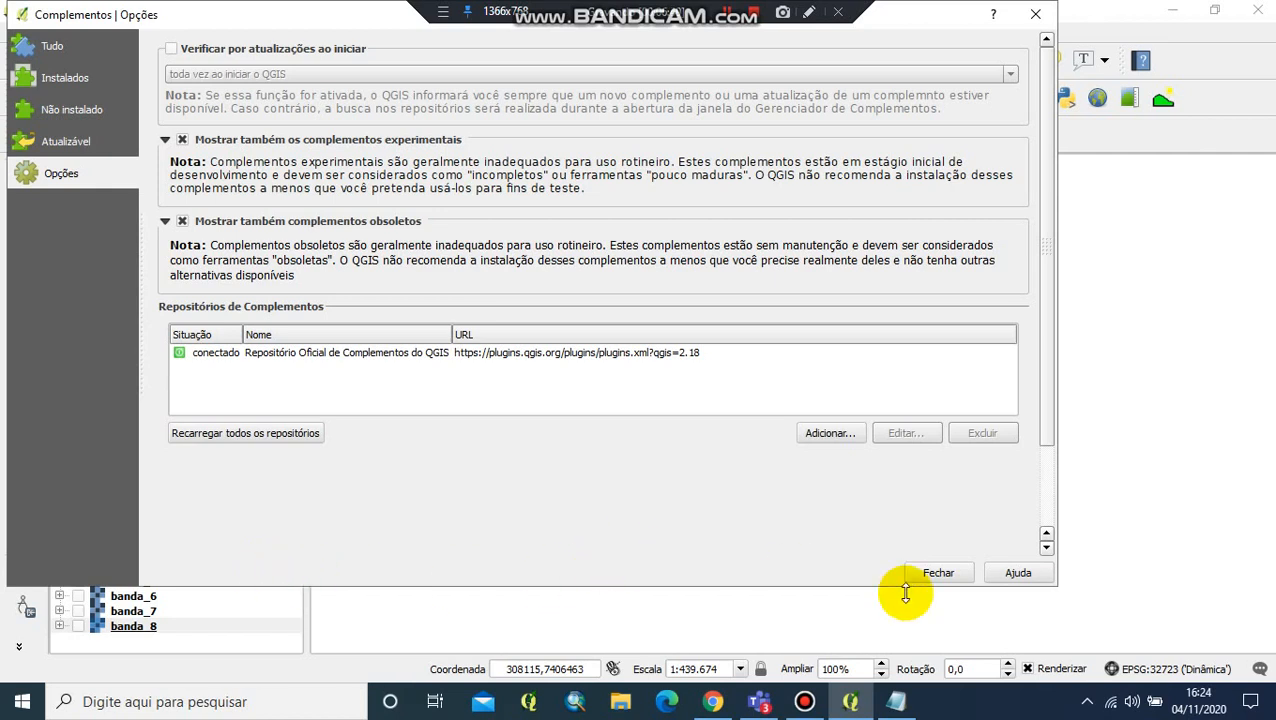
left_click(830, 433)
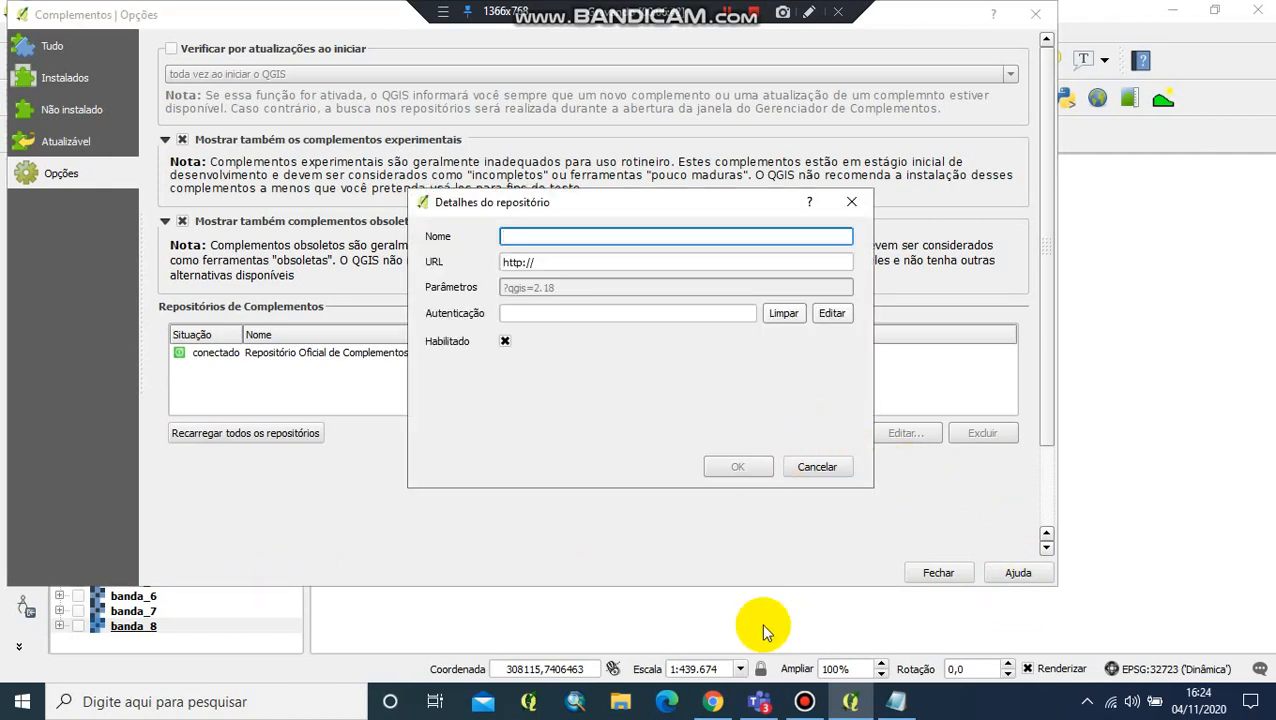
left_click(896, 701)
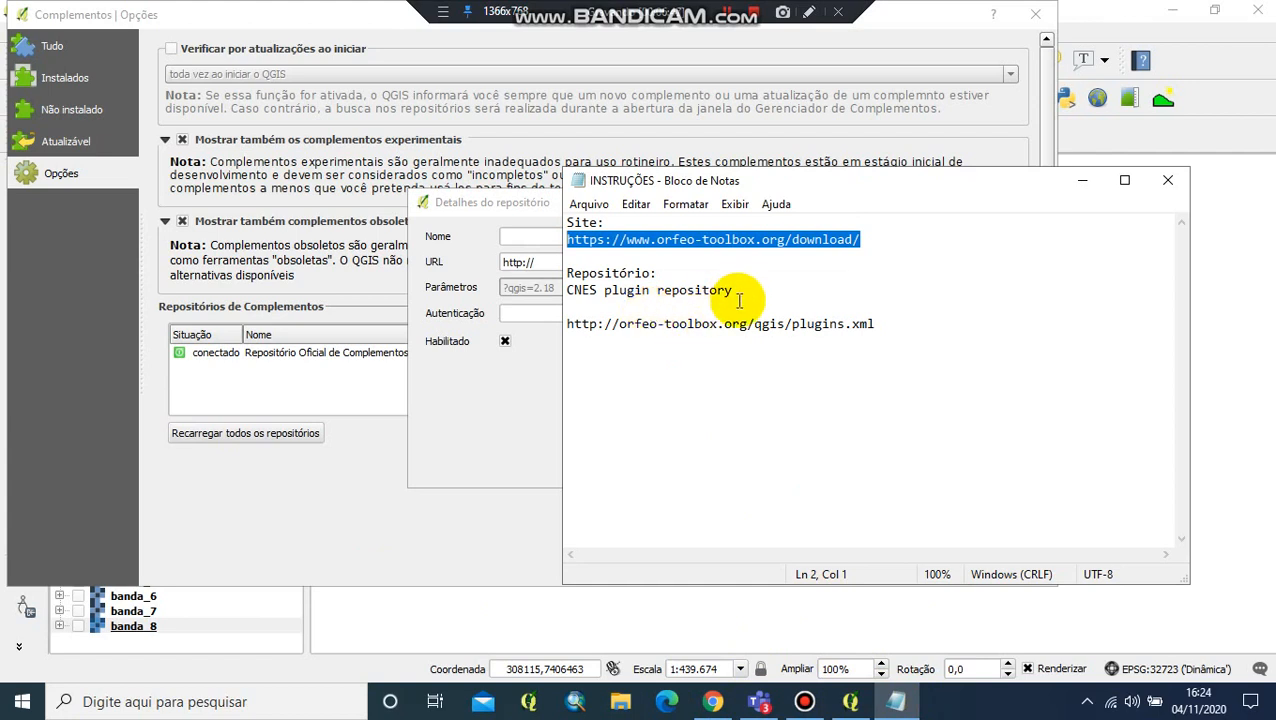
left_click_drag(736, 291, 570, 297)
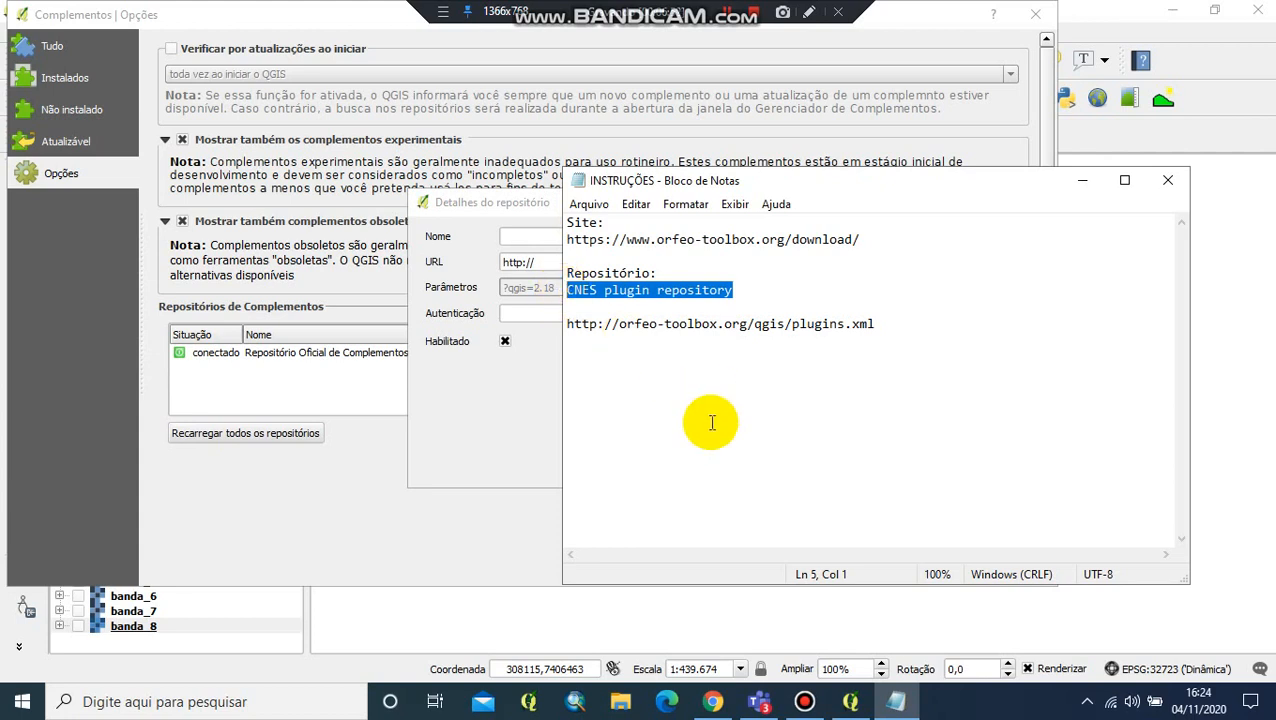
left_click(532, 201)
type("CNES plugin repository")
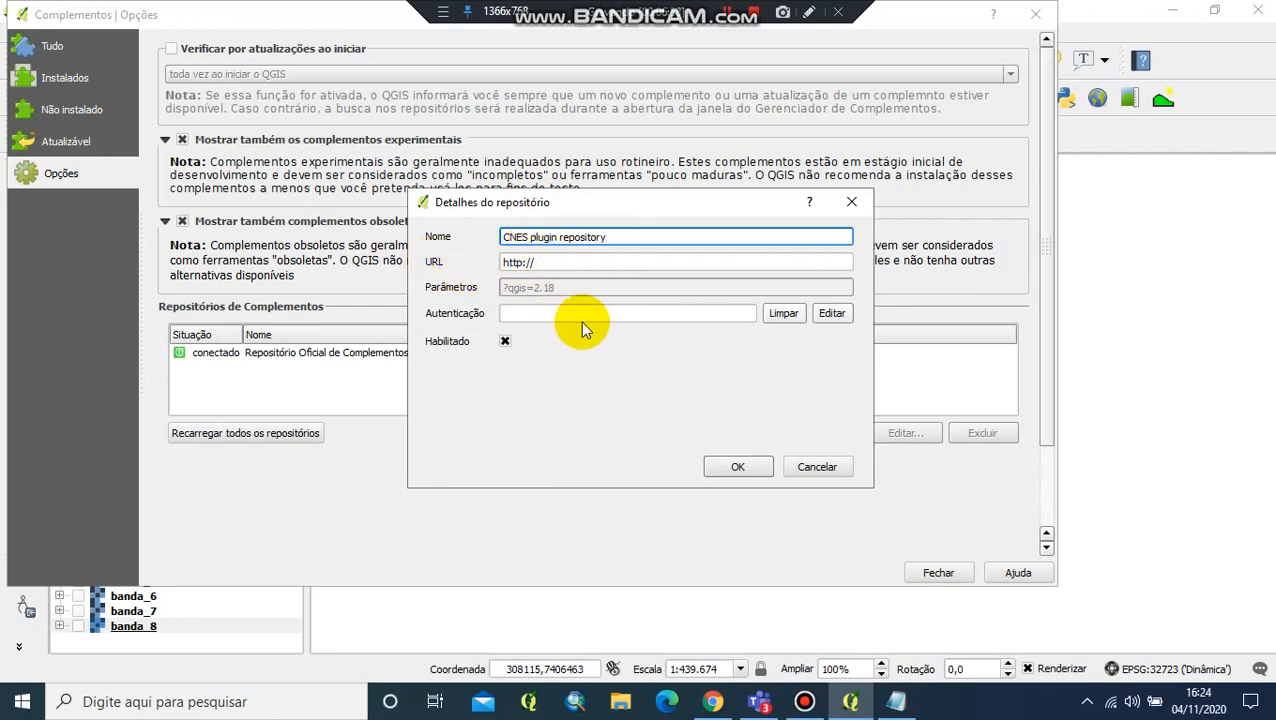
key("alt+Tab")
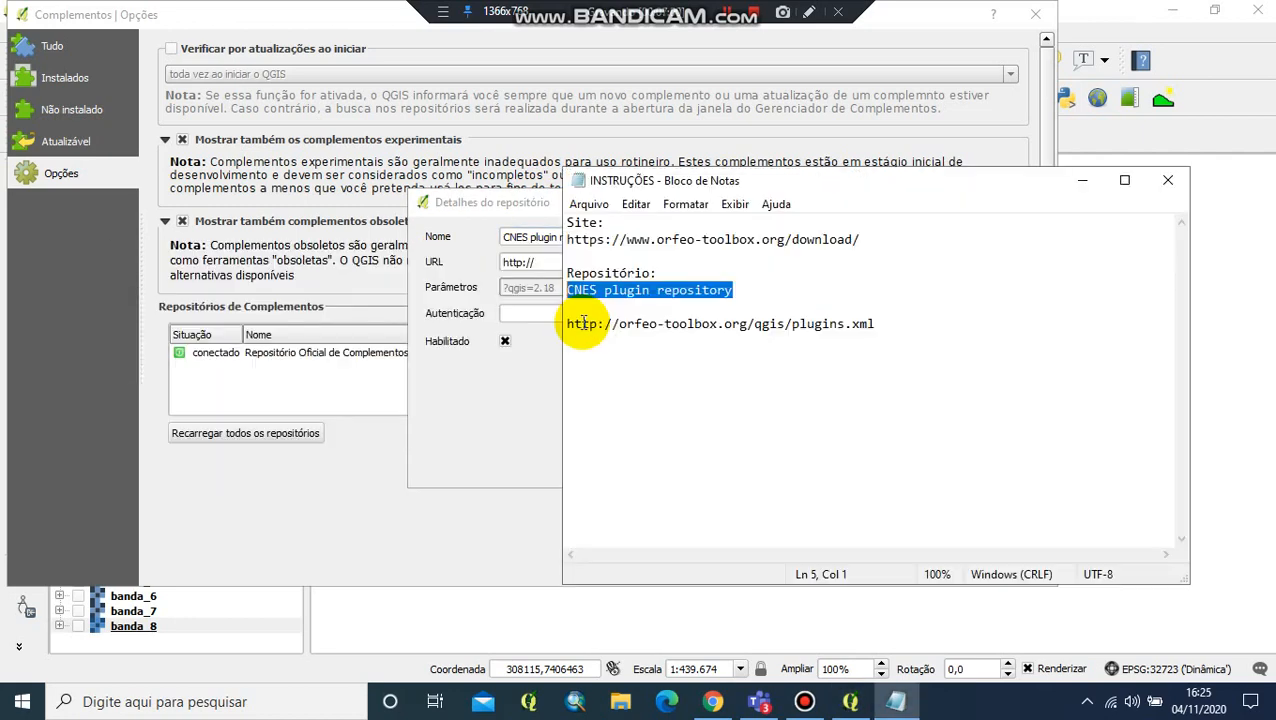
left_click_drag(876, 323, 566, 323)
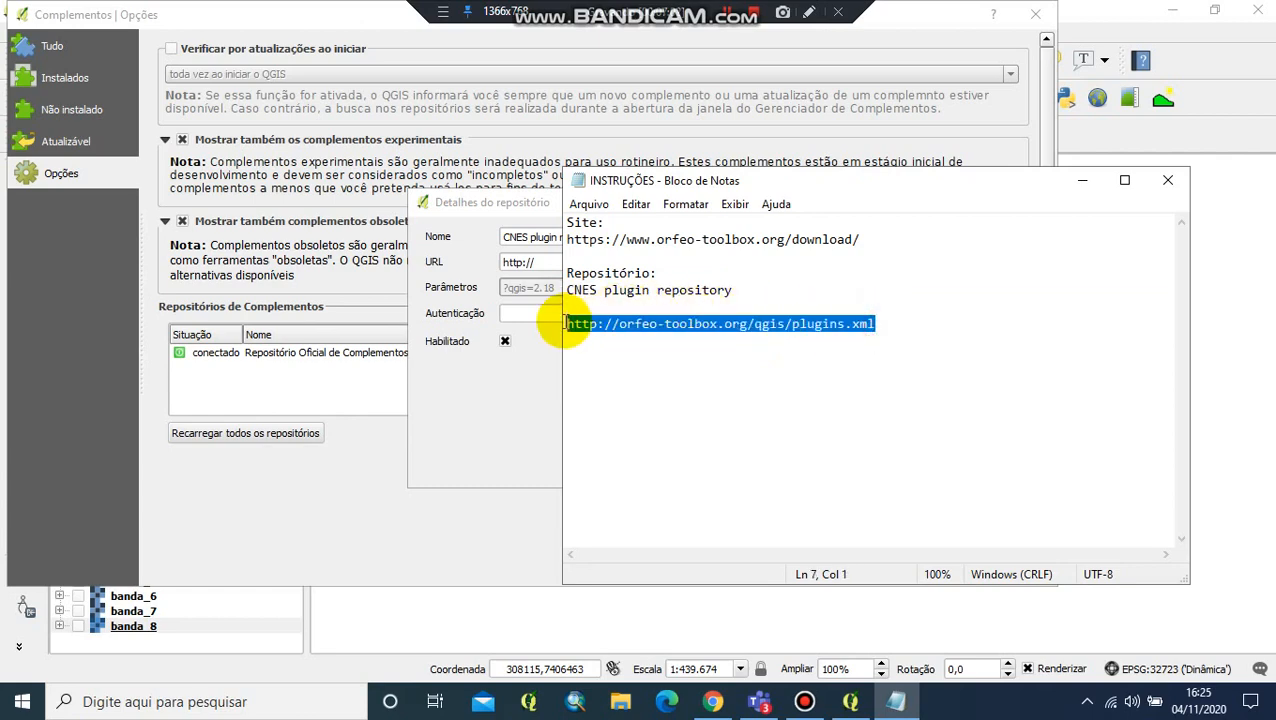
key("alt+Tab")
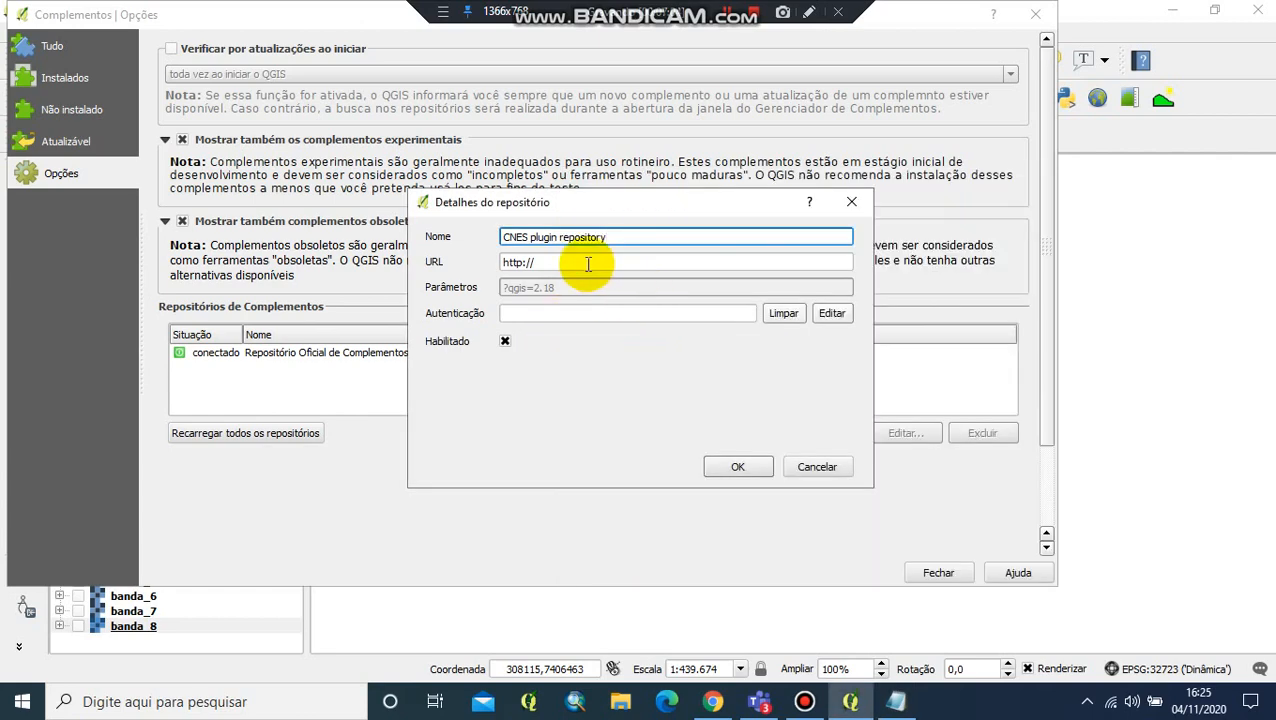
left_click_drag(588, 262, 412, 260)
key("ctrl+v")
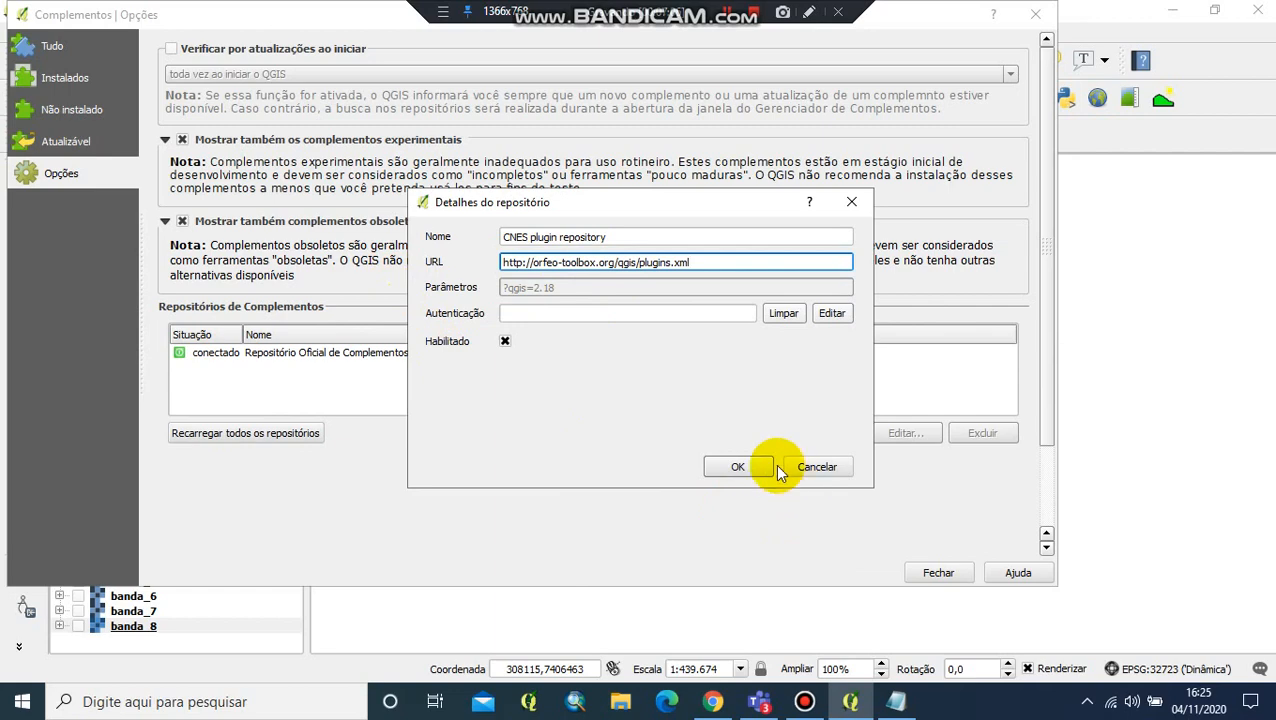
left_click(746, 465)
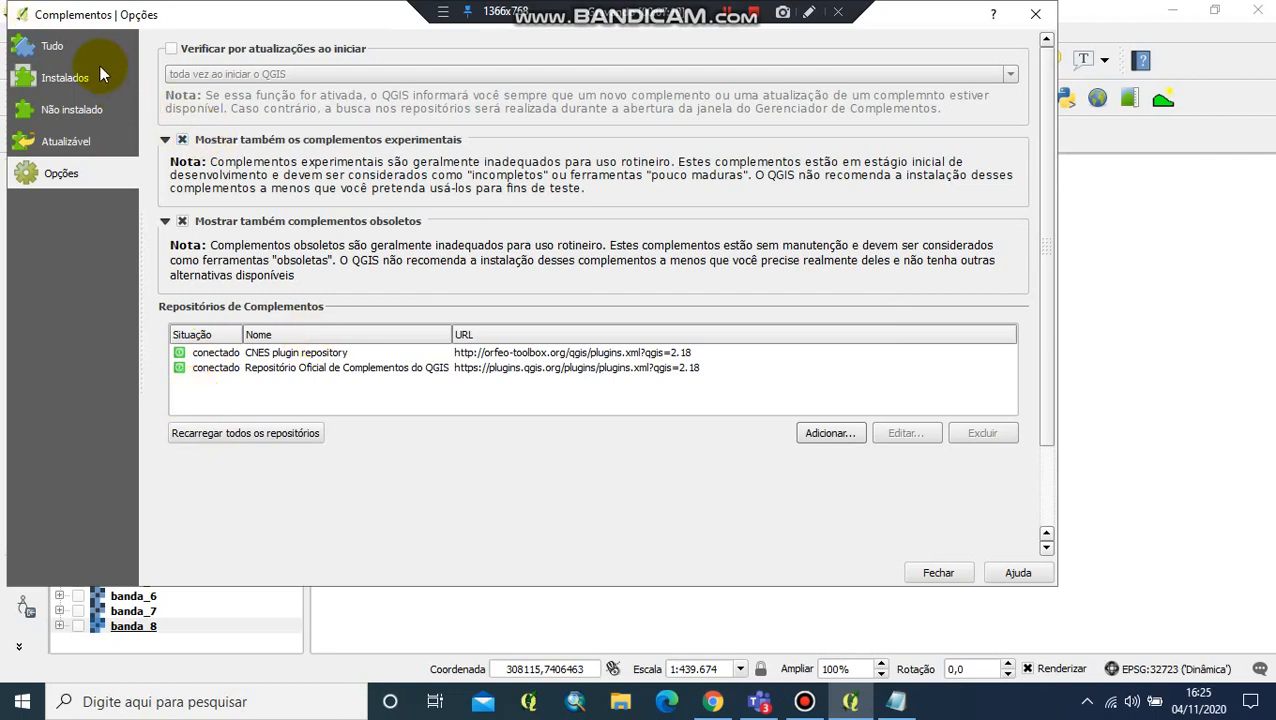
left_click(55, 45)
left_click(940, 573)
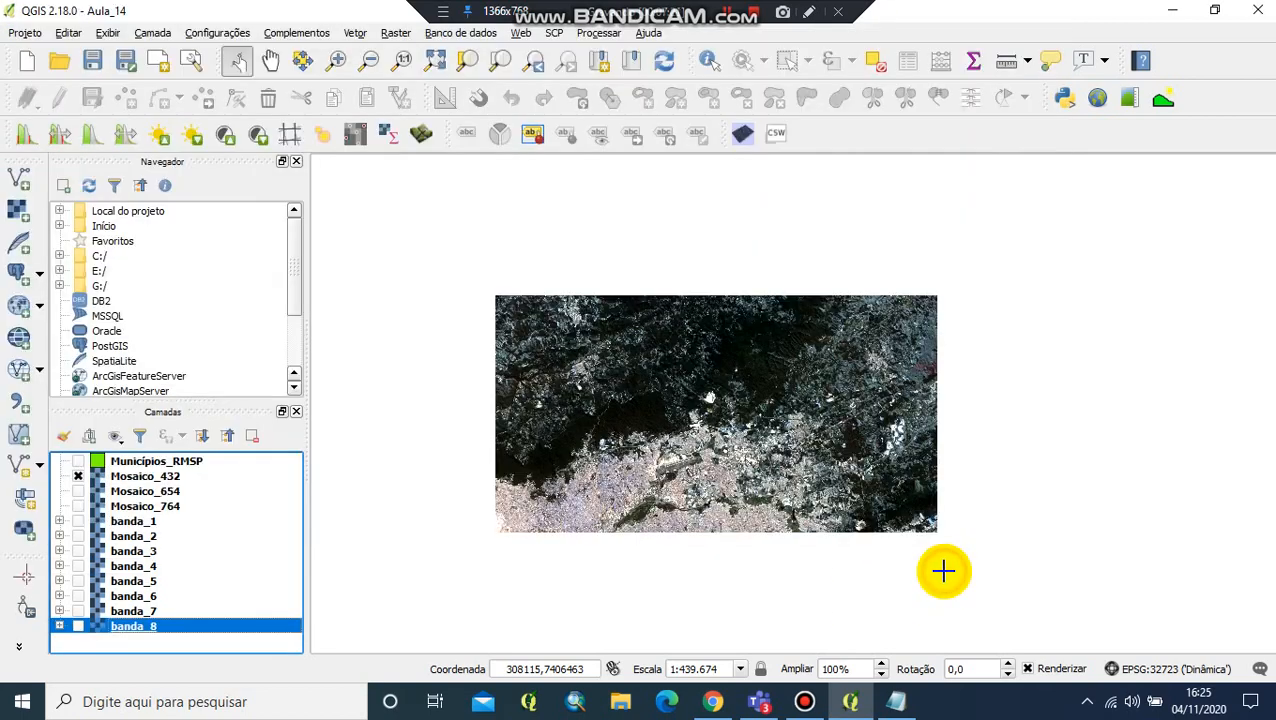
- Open the processing options and expand the Orfeo toolbox (Caixa de Ferramentas Orfeo) settings among the providers
left_click(600, 33)
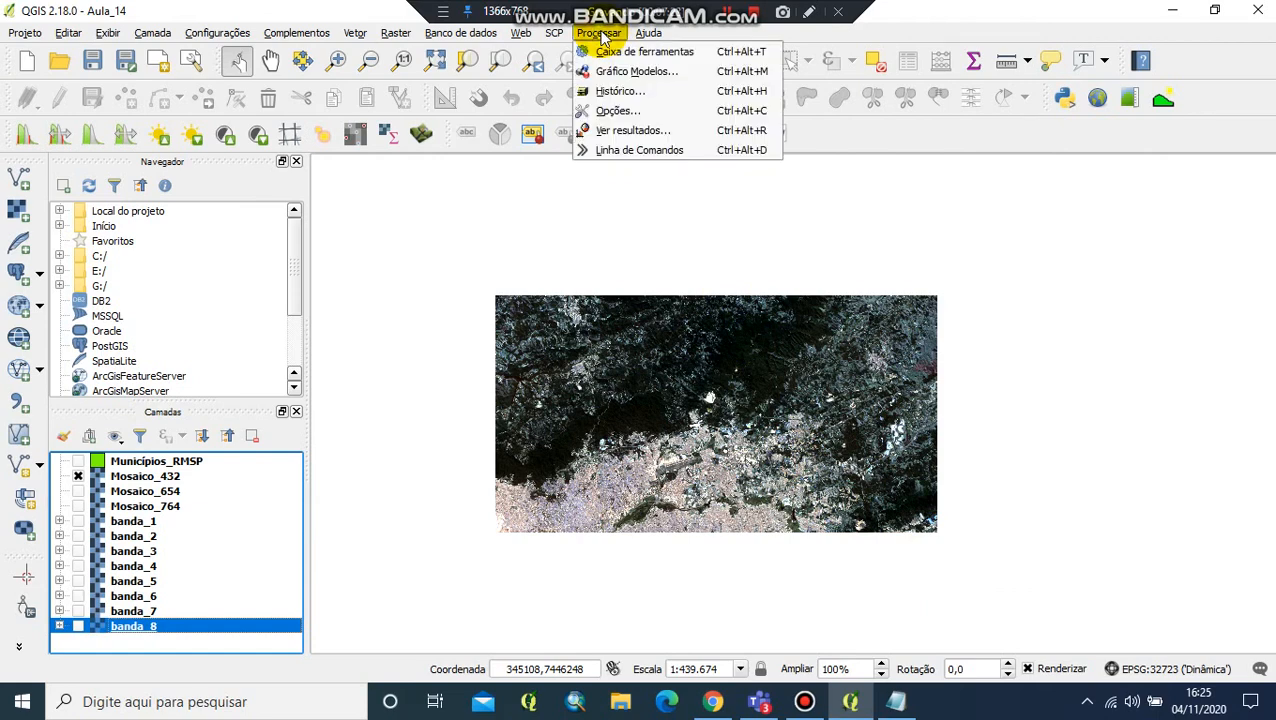
left_click(618, 111)
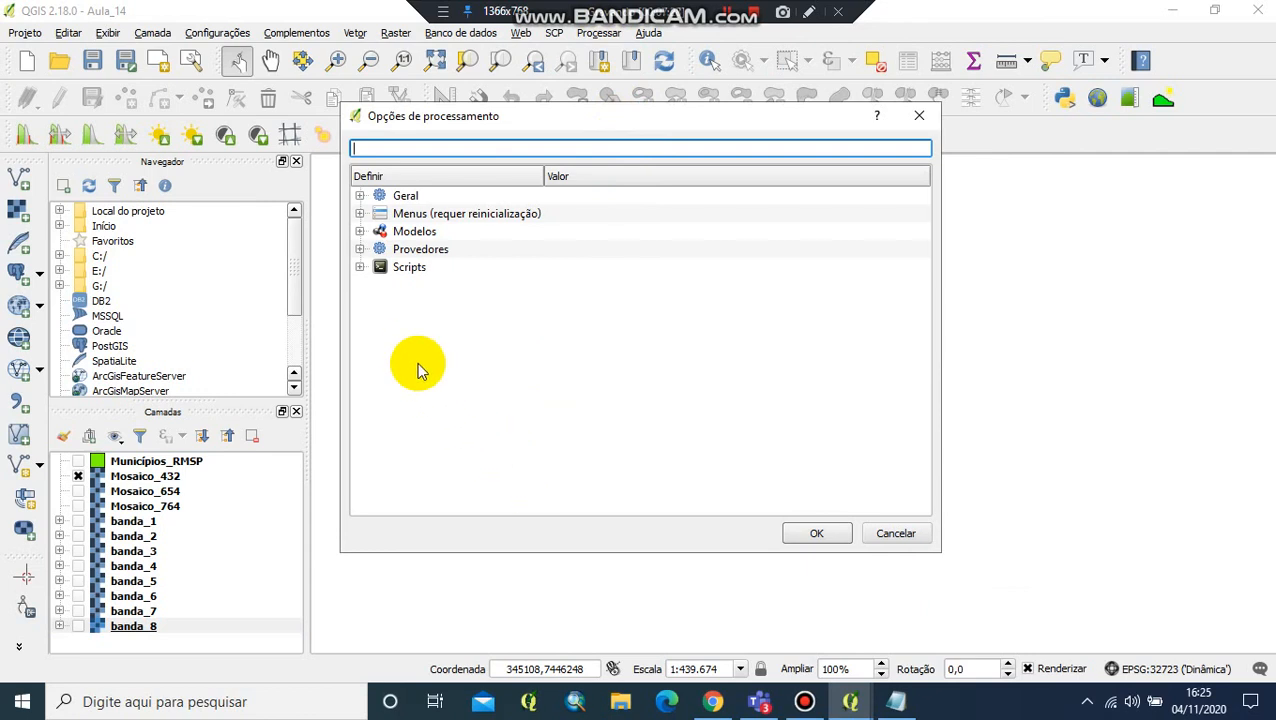
left_click(360, 249)
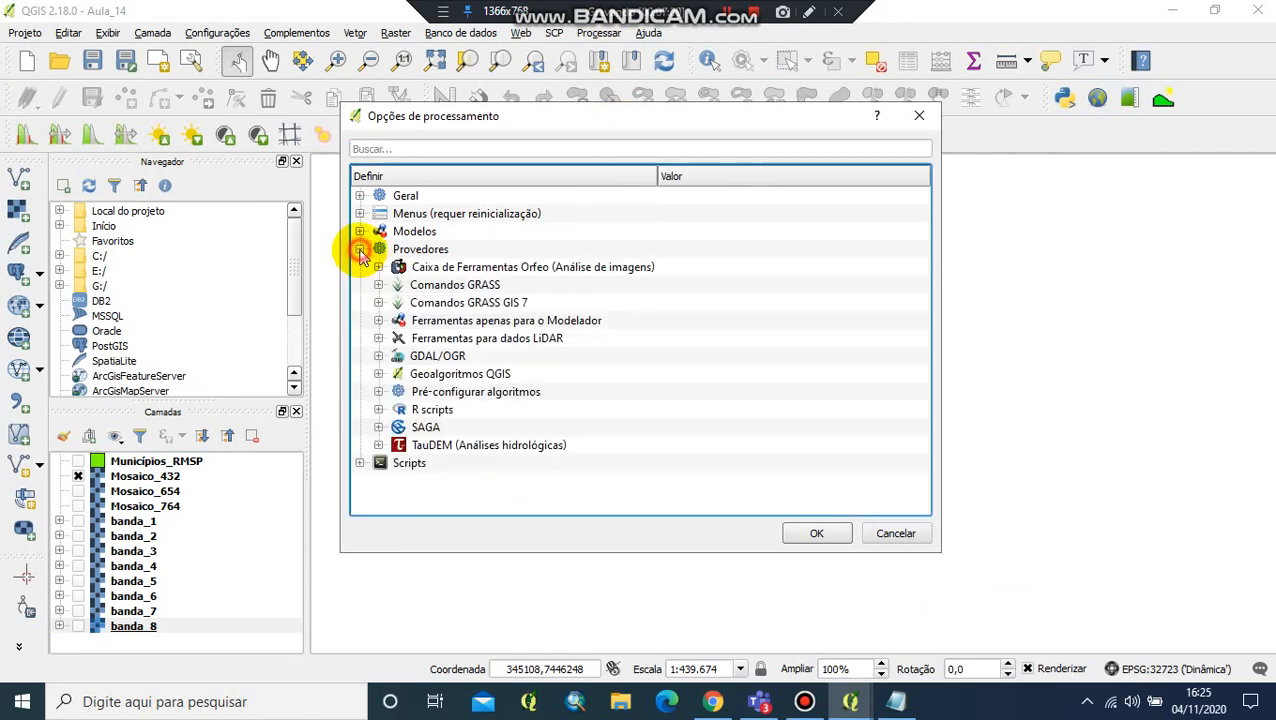
left_click(378, 267)
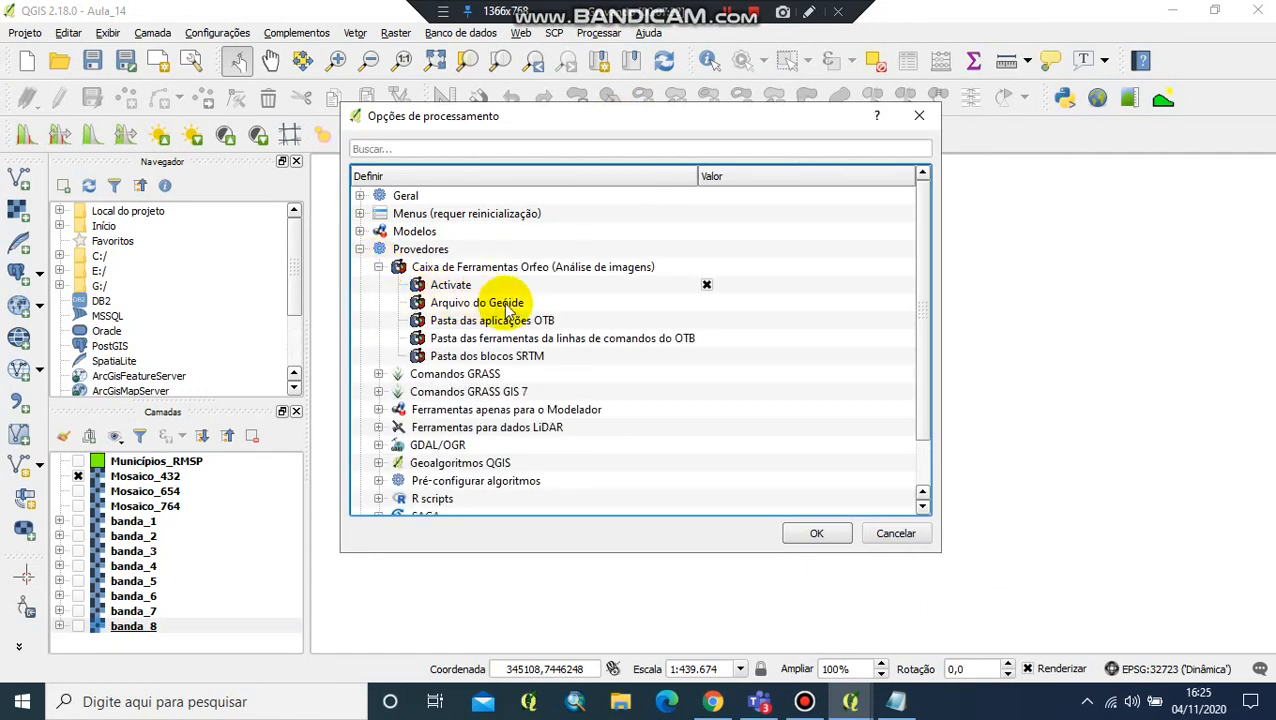
- Start choosing the OTB applications folder (Pasta das aplicações OTB) and browse to the local disk C:
left_click_drag(783, 319, 760, 340)
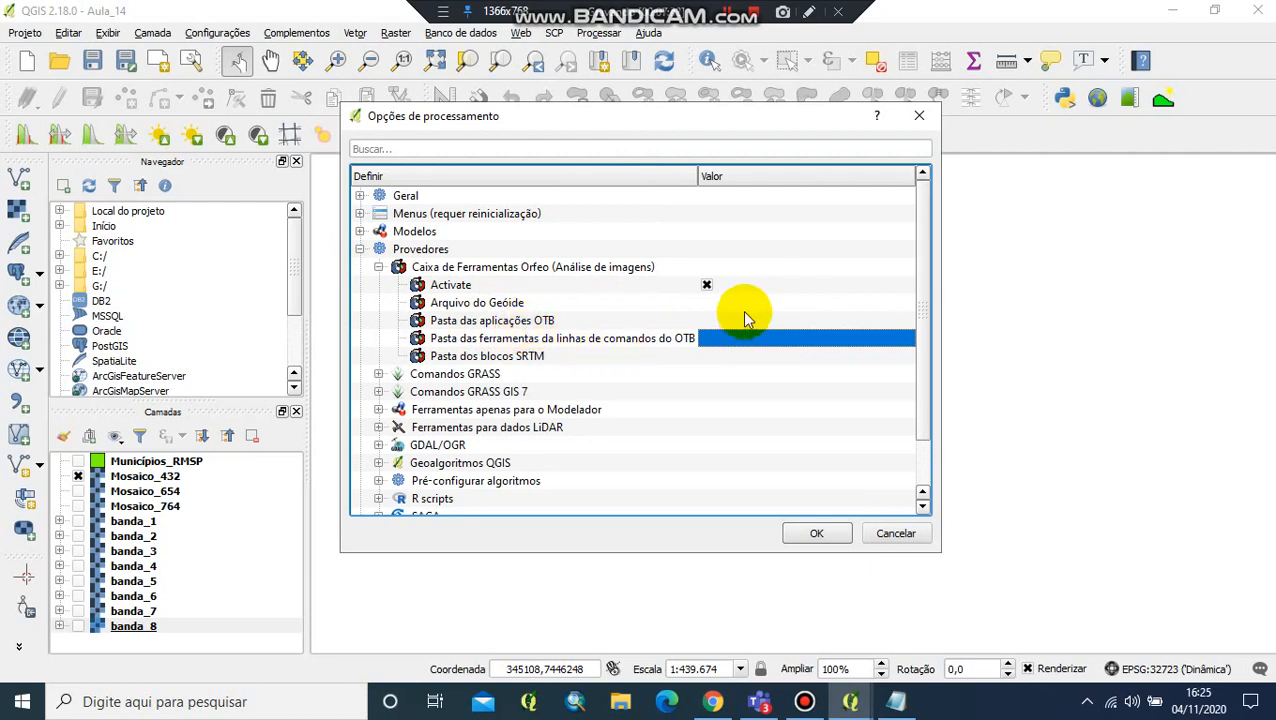
left_click(746, 320)
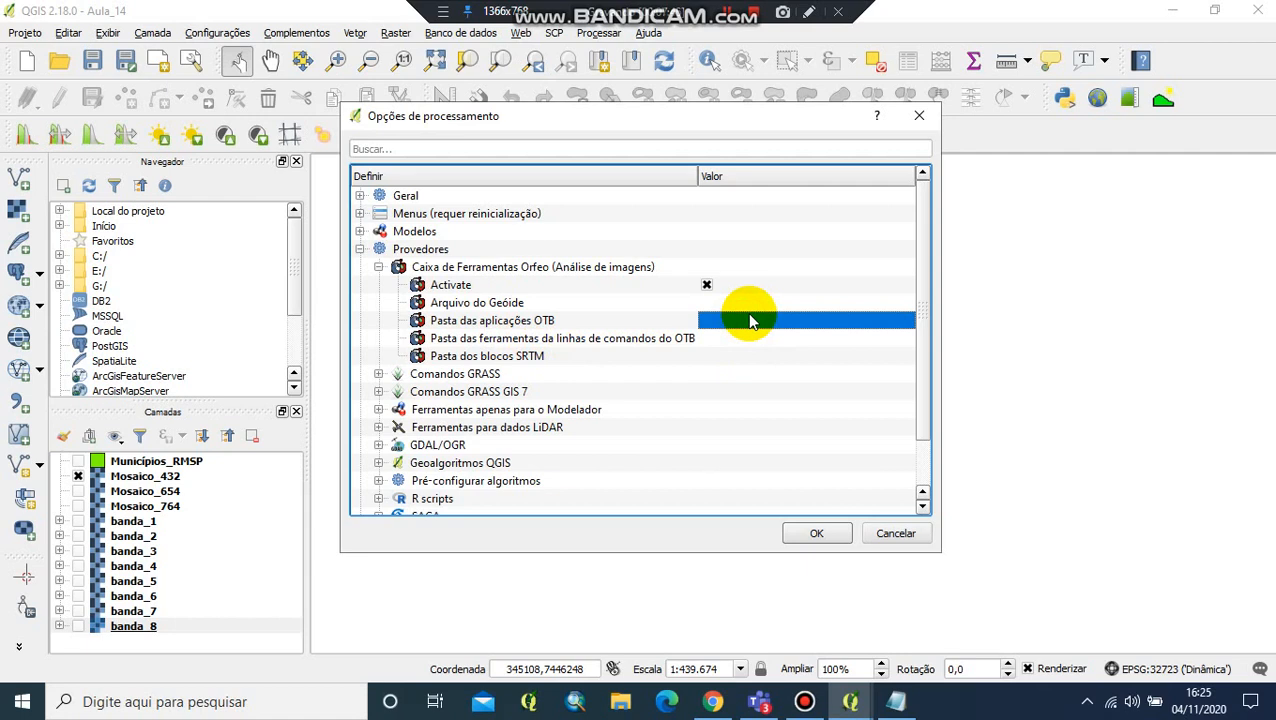
left_click(760, 320)
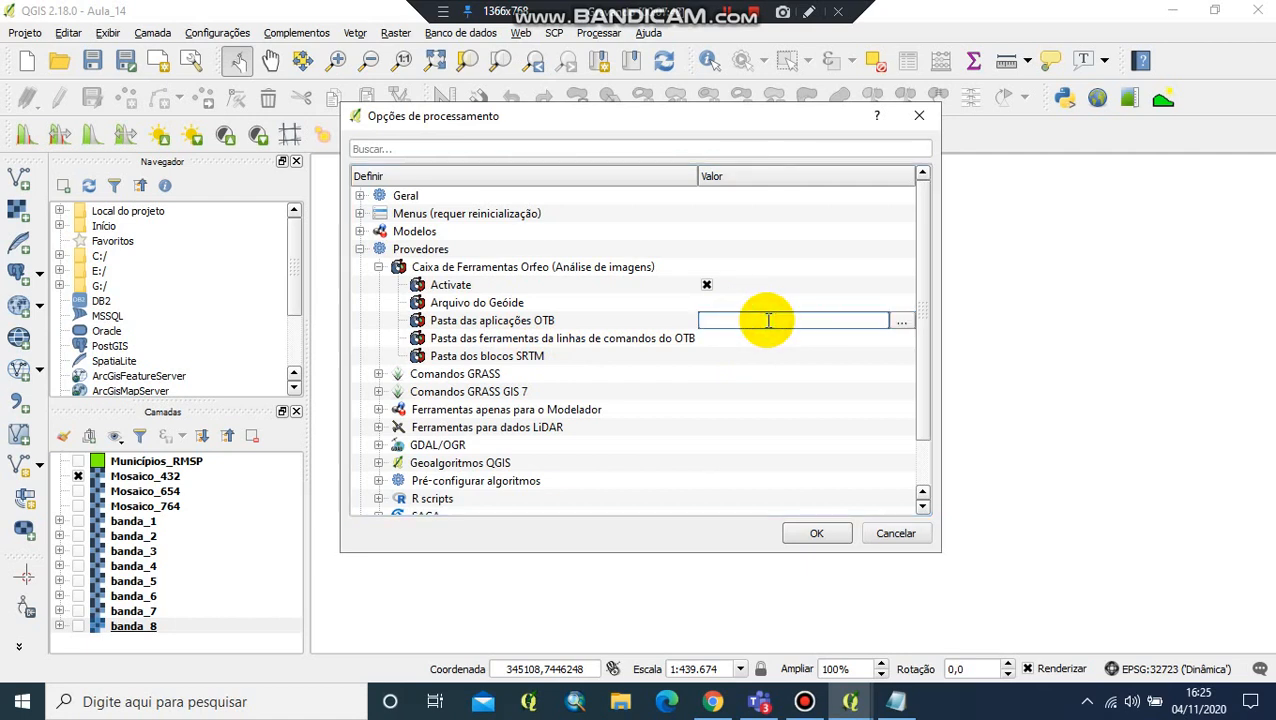
left_click(902, 321)
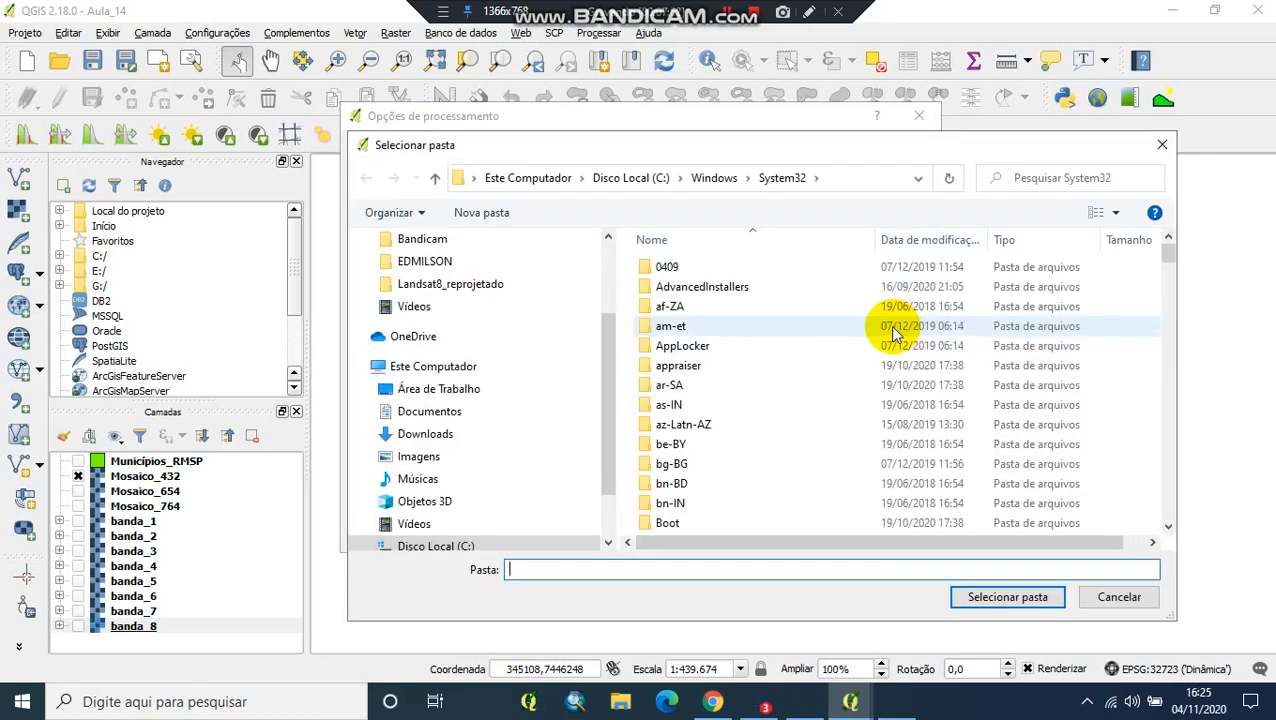
left_click(465, 541)
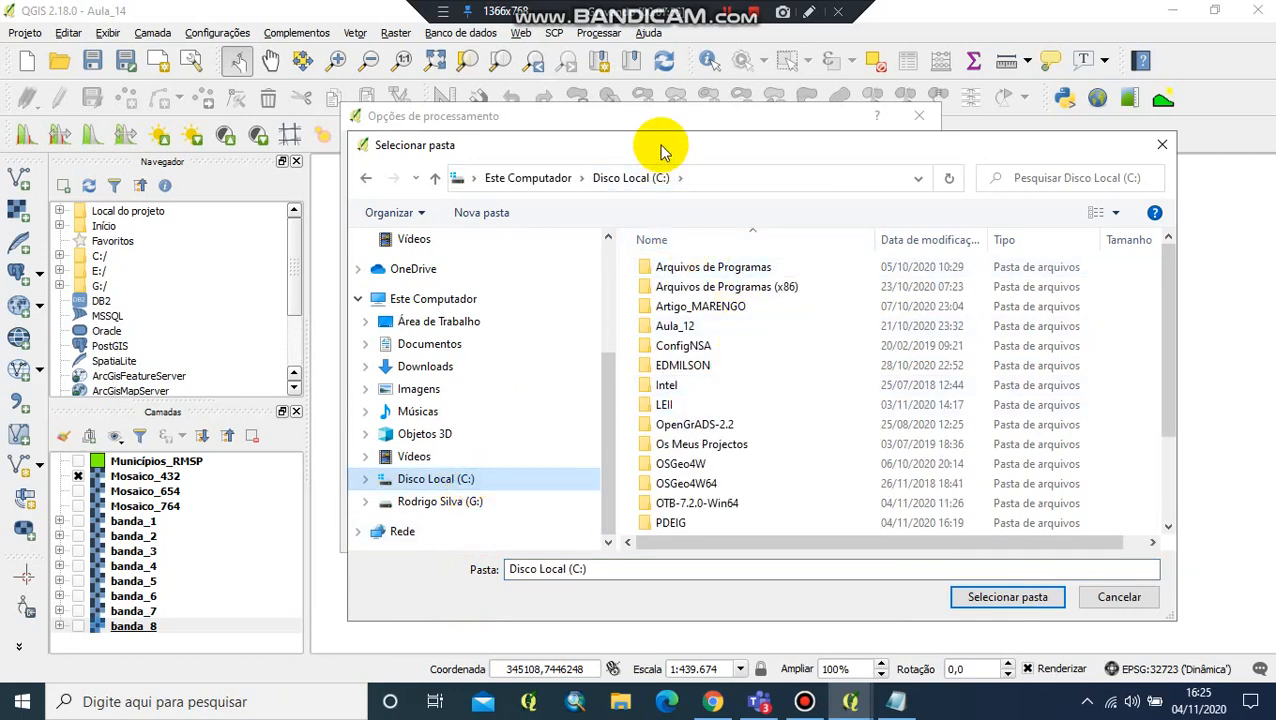
left_click_drag(662, 142, 898, 421)
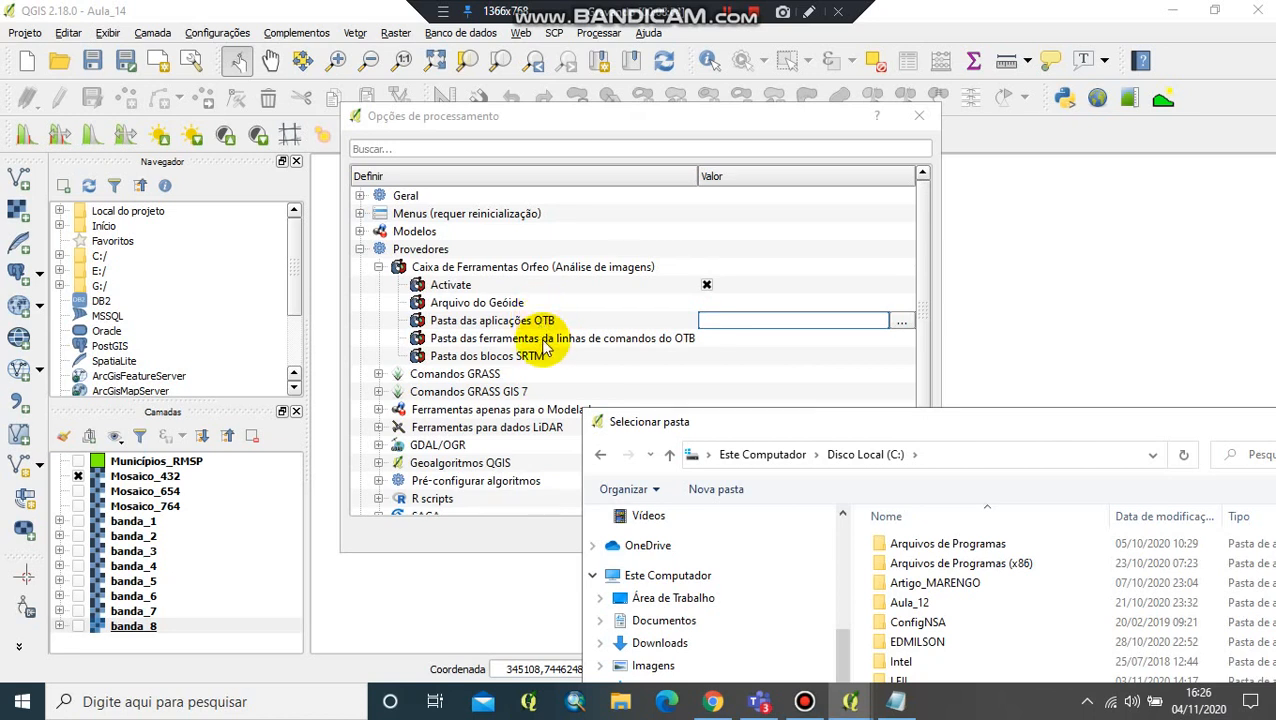
left_click_drag(806, 415, 399, 100)
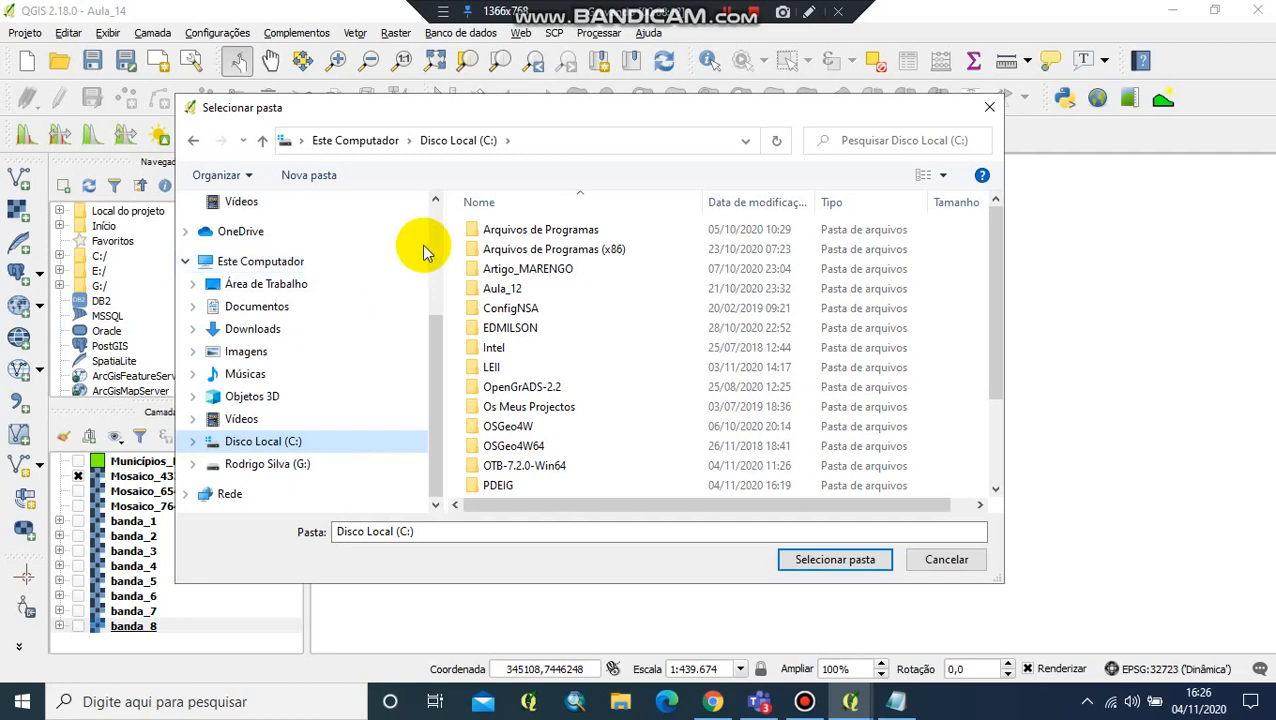
- Set the OTB applications folder to C:\OTB-7.2.0-Win64\lib\otb\applications
scroll(498, 372, "down", 2)
double_click(555, 348)
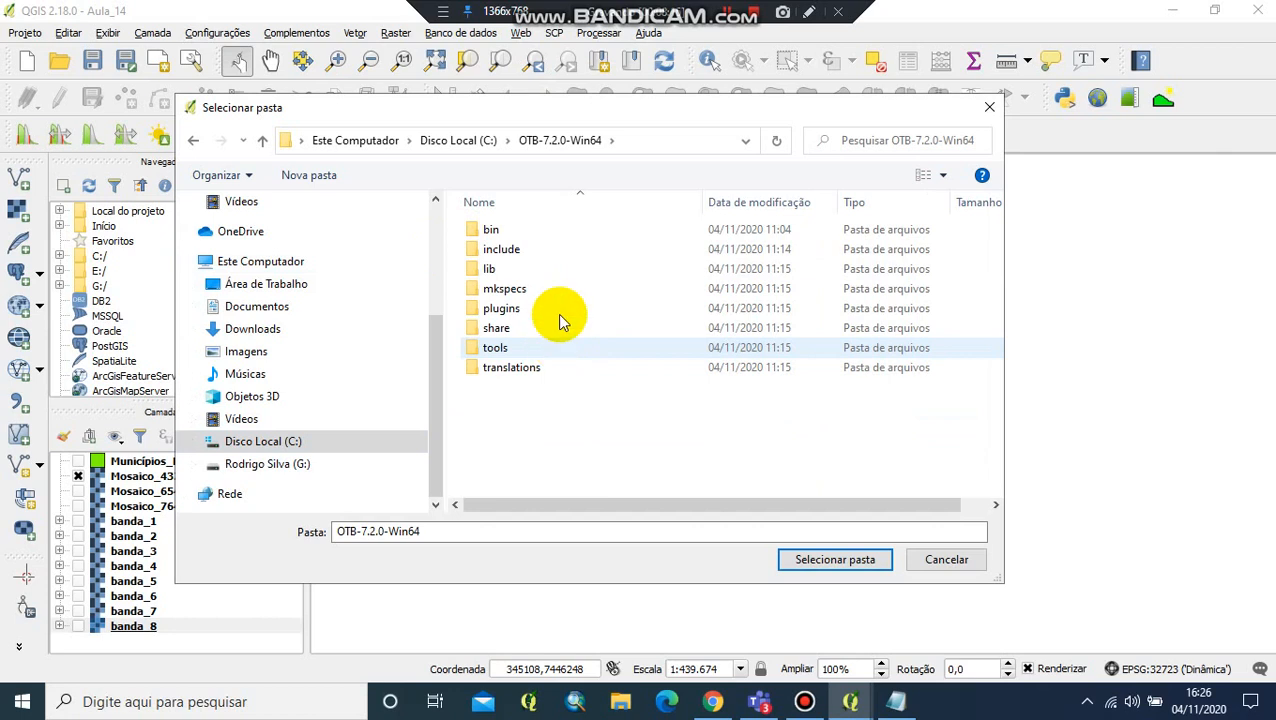
double_click(503, 270)
left_click(521, 250)
double_click(521, 249)
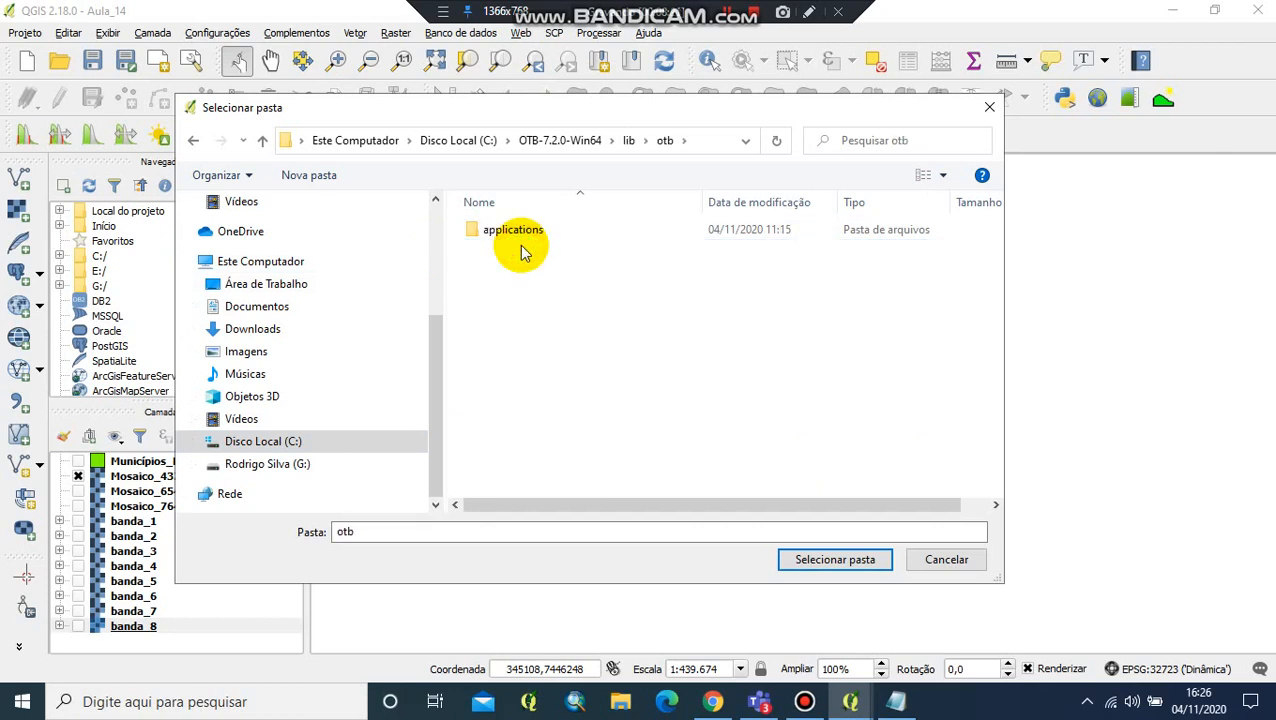
double_click(541, 232)
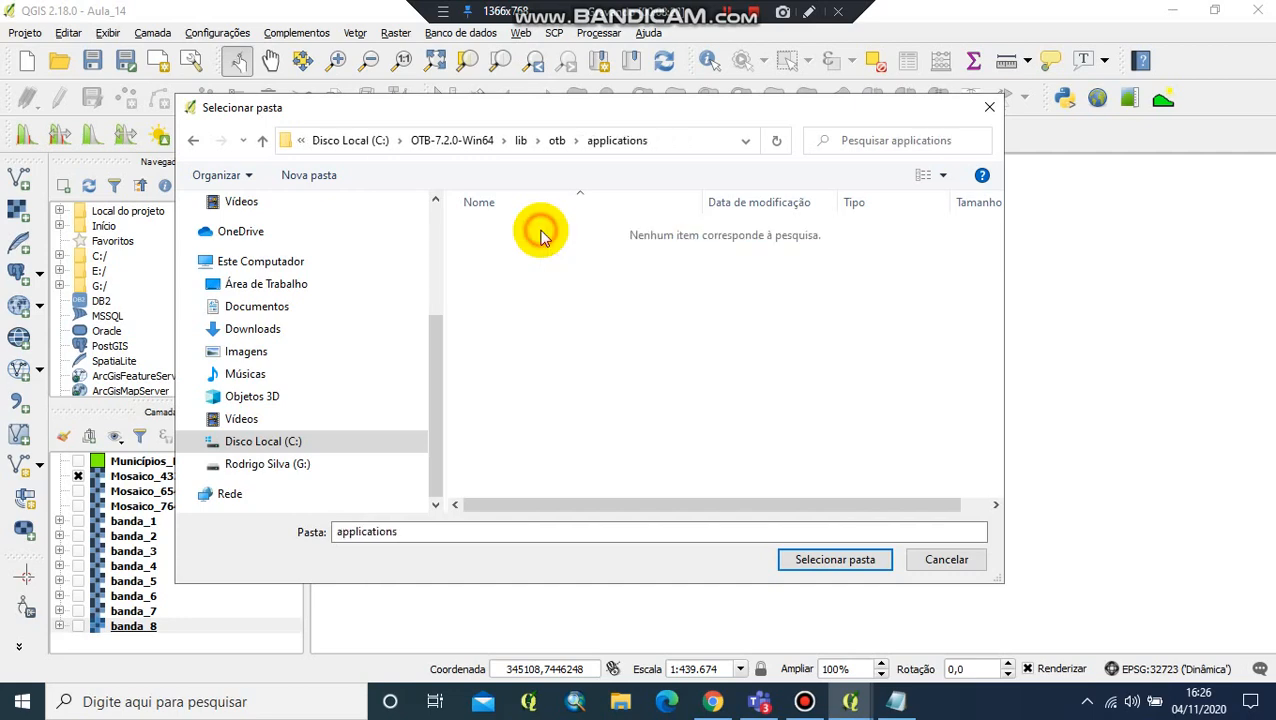
left_click(851, 560)
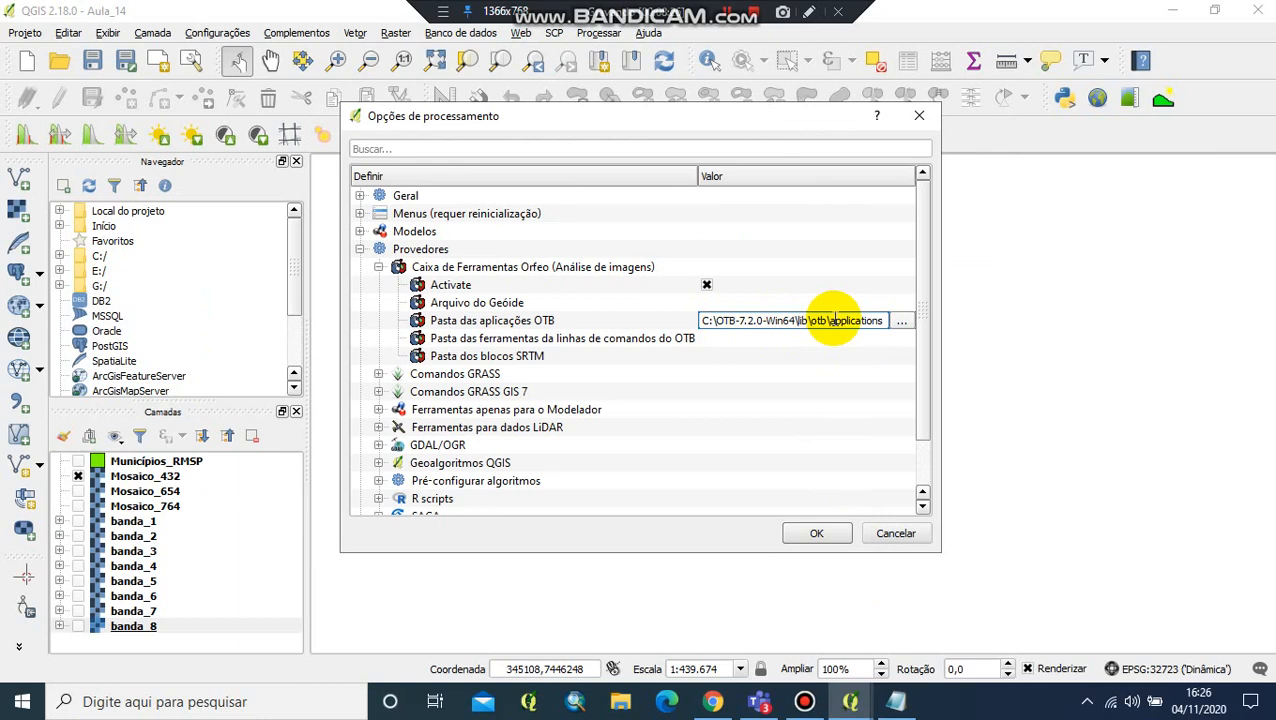
- Set the OTB command line tools folder to C:\OTB-7.2.0-Win64\bin
left_click(750, 340)
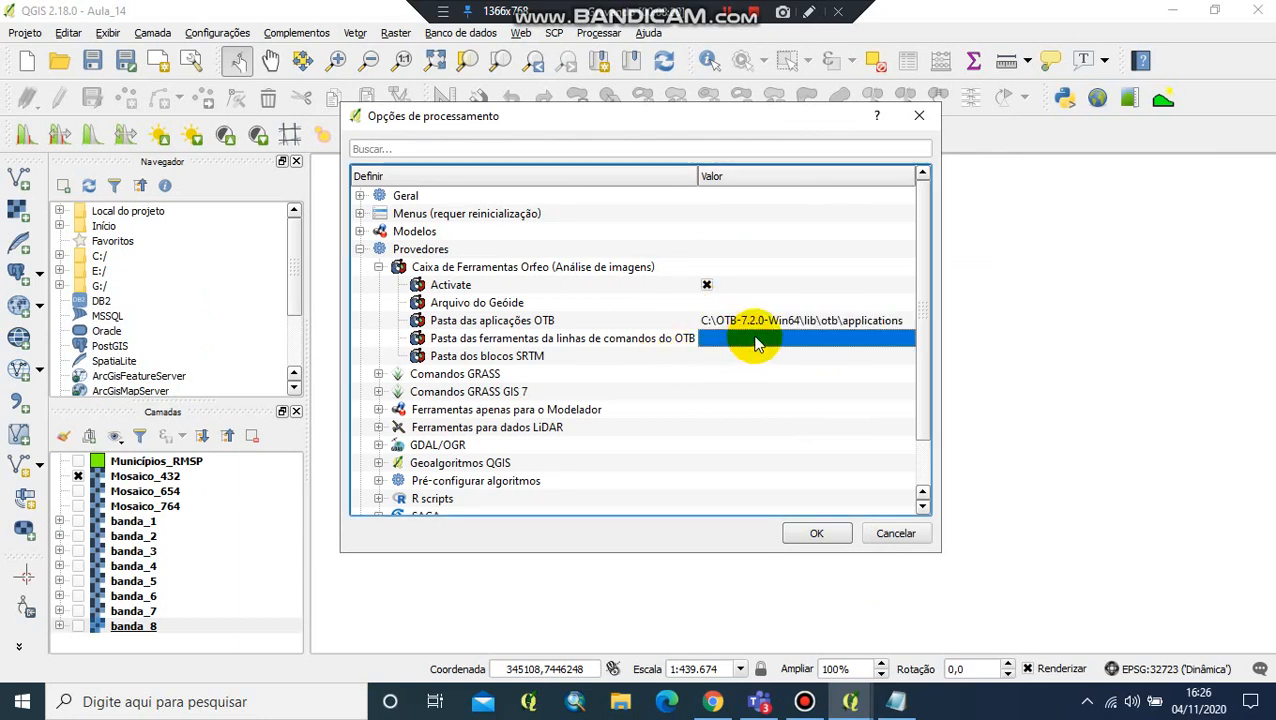
left_click(790, 342)
left_click(900, 340)
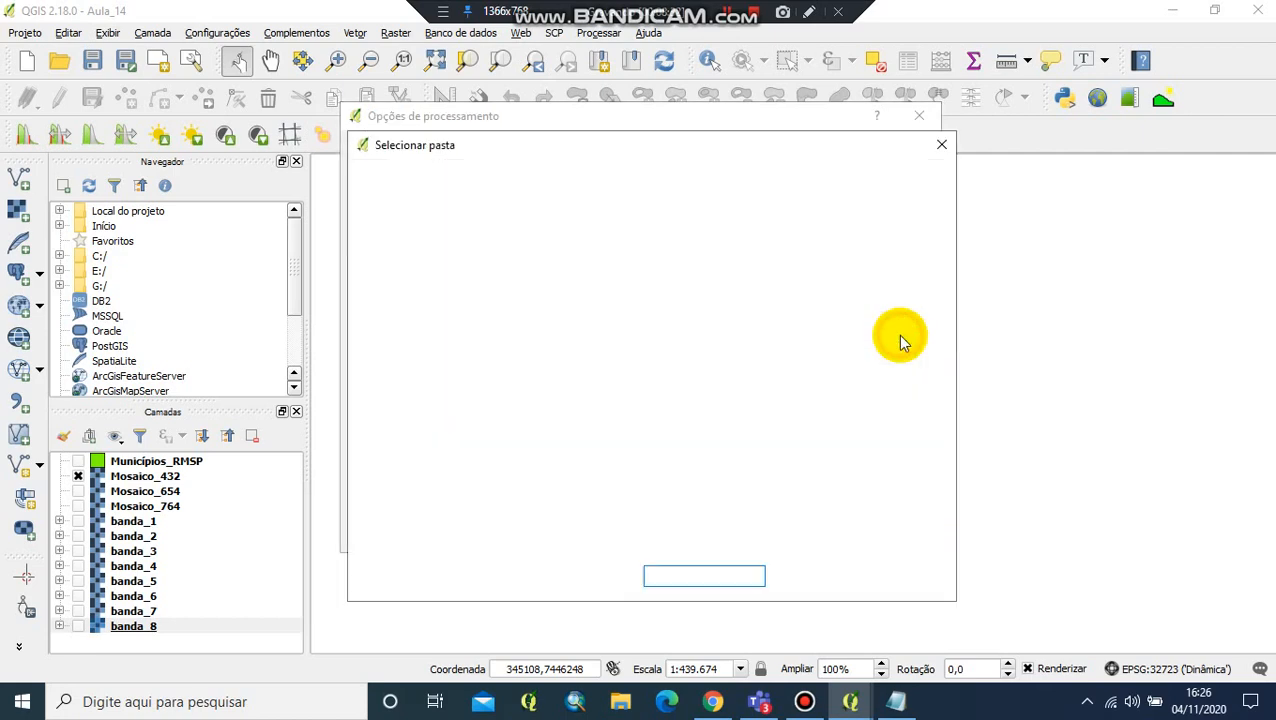
left_click(285, 472)
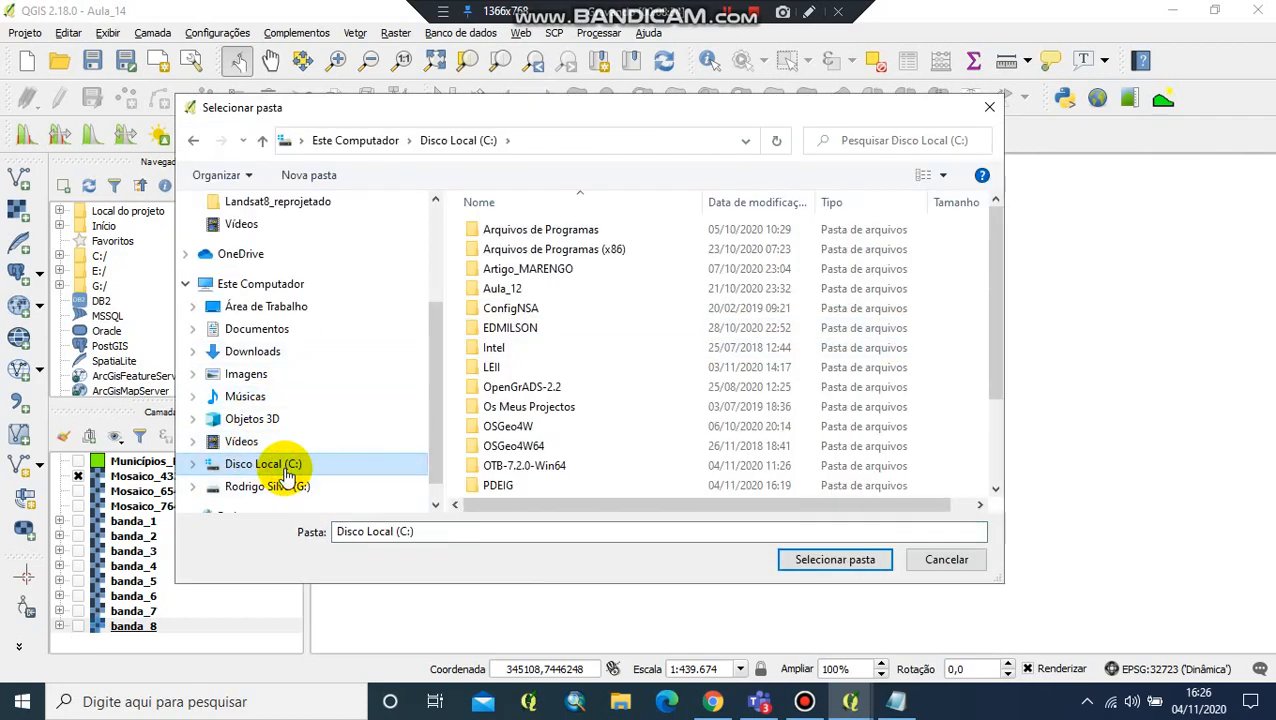
double_click(567, 467)
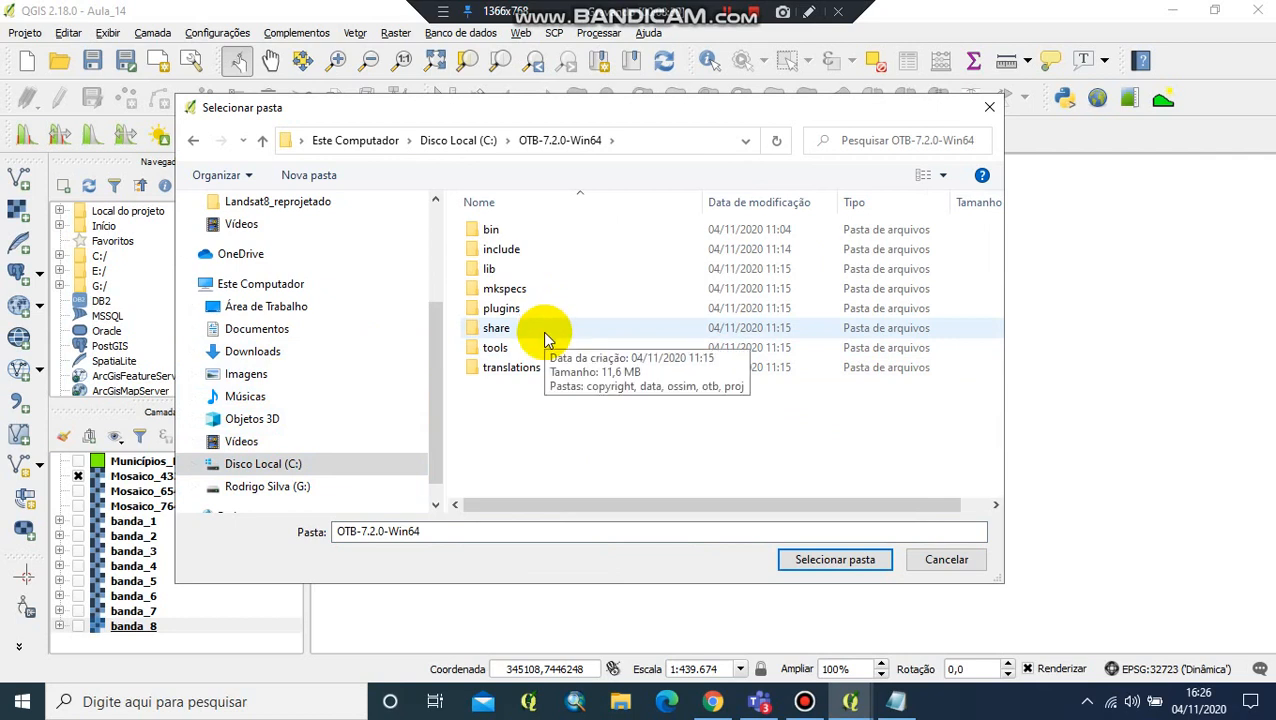
double_click(492, 231)
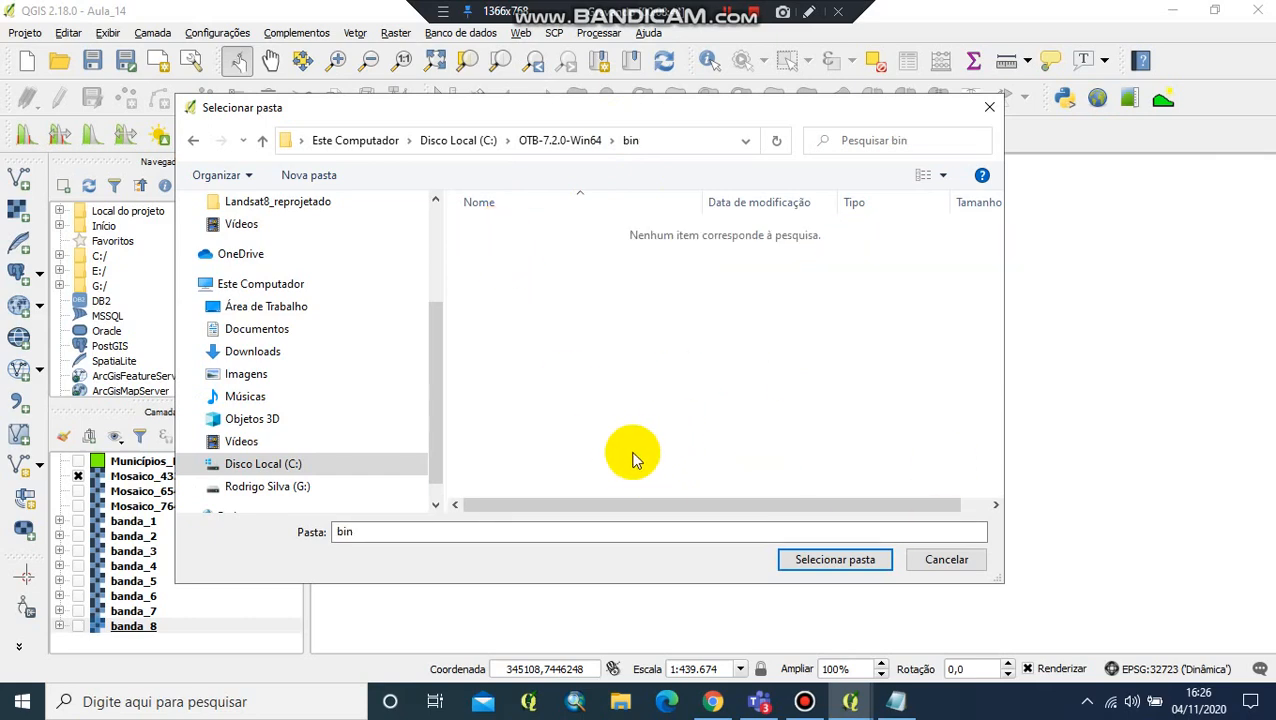
left_click(852, 559)
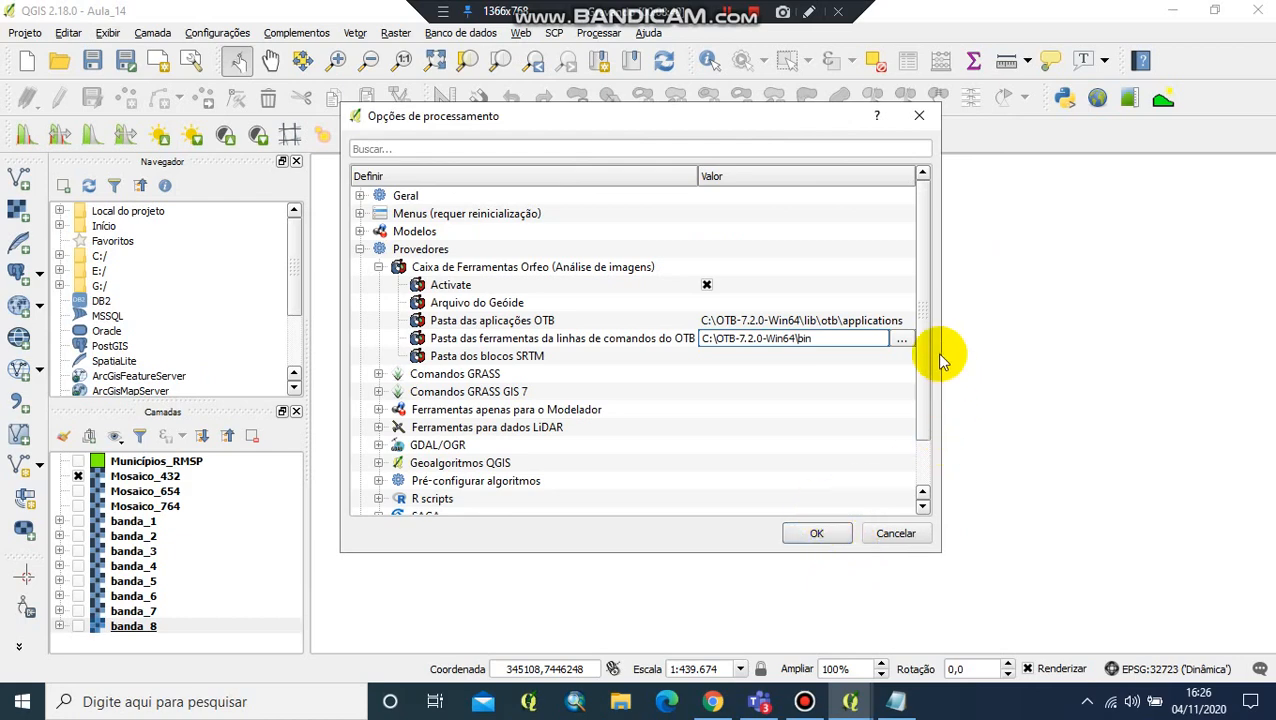
- Examine the Comandos GRASS provider settings, including the Msys folder entry, and review the OTB folder paths
scroll(917, 345, "down", 1)
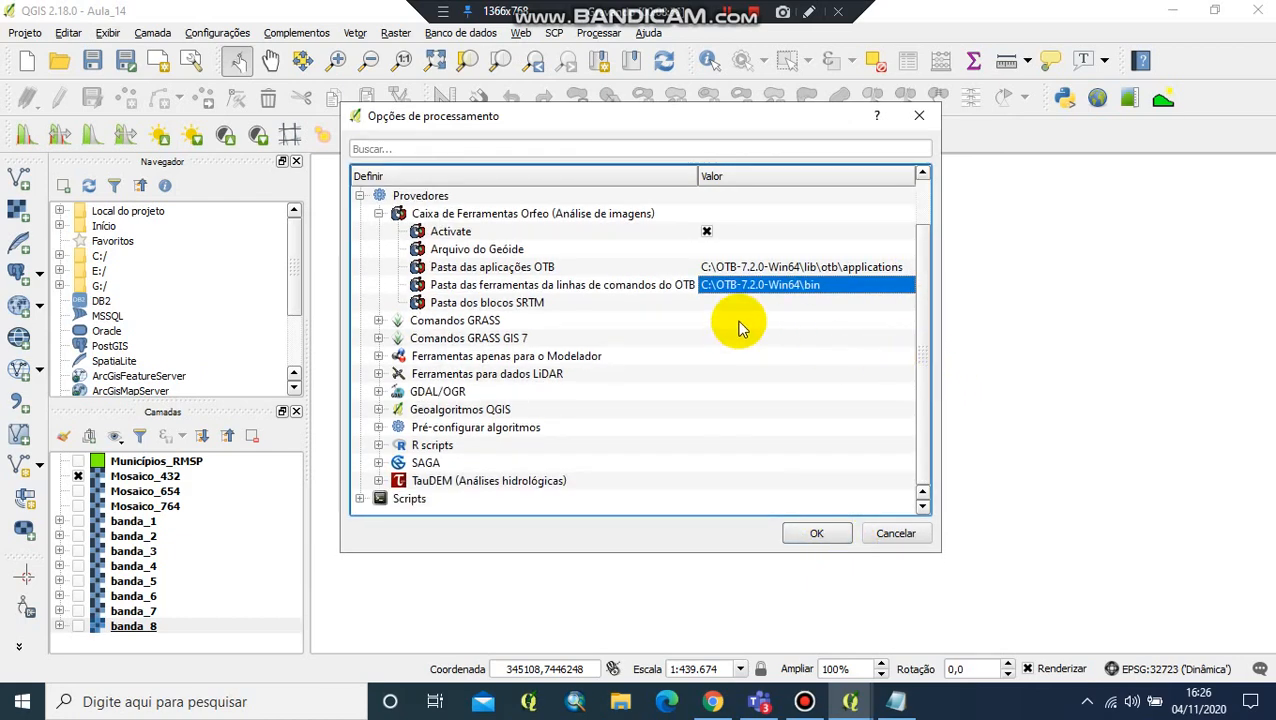
left_click(379, 321)
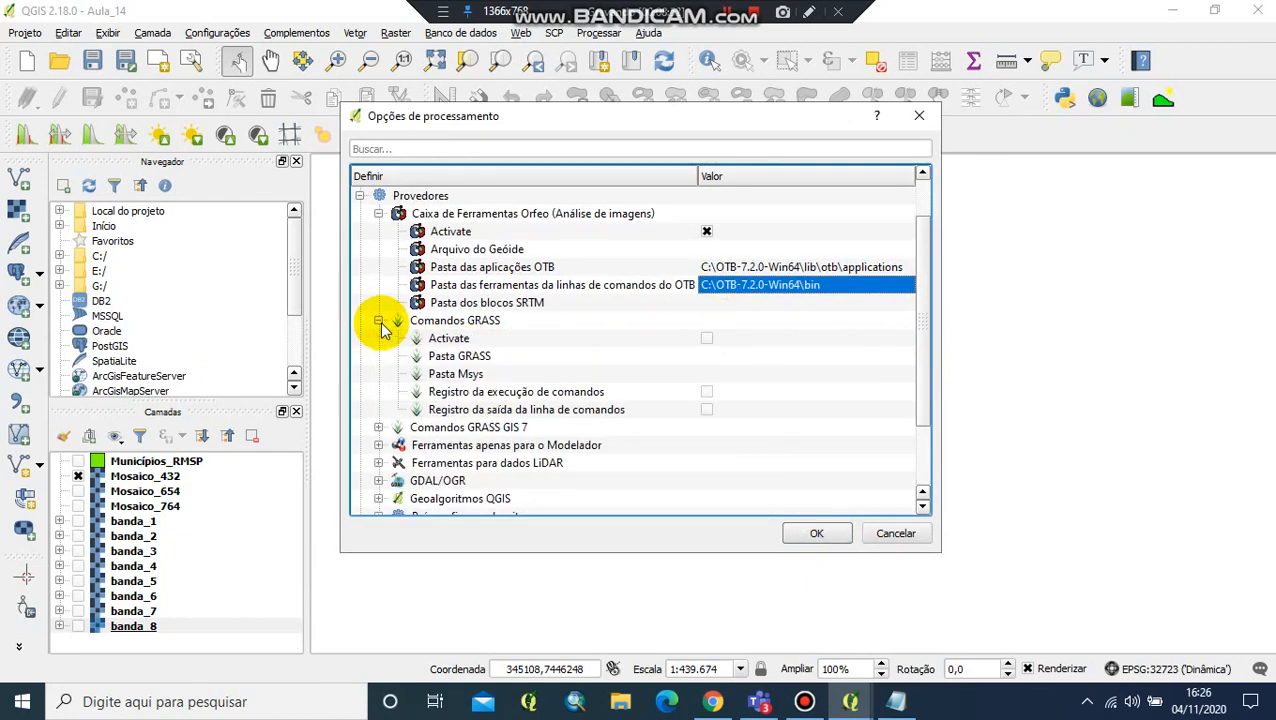
left_click(757, 376)
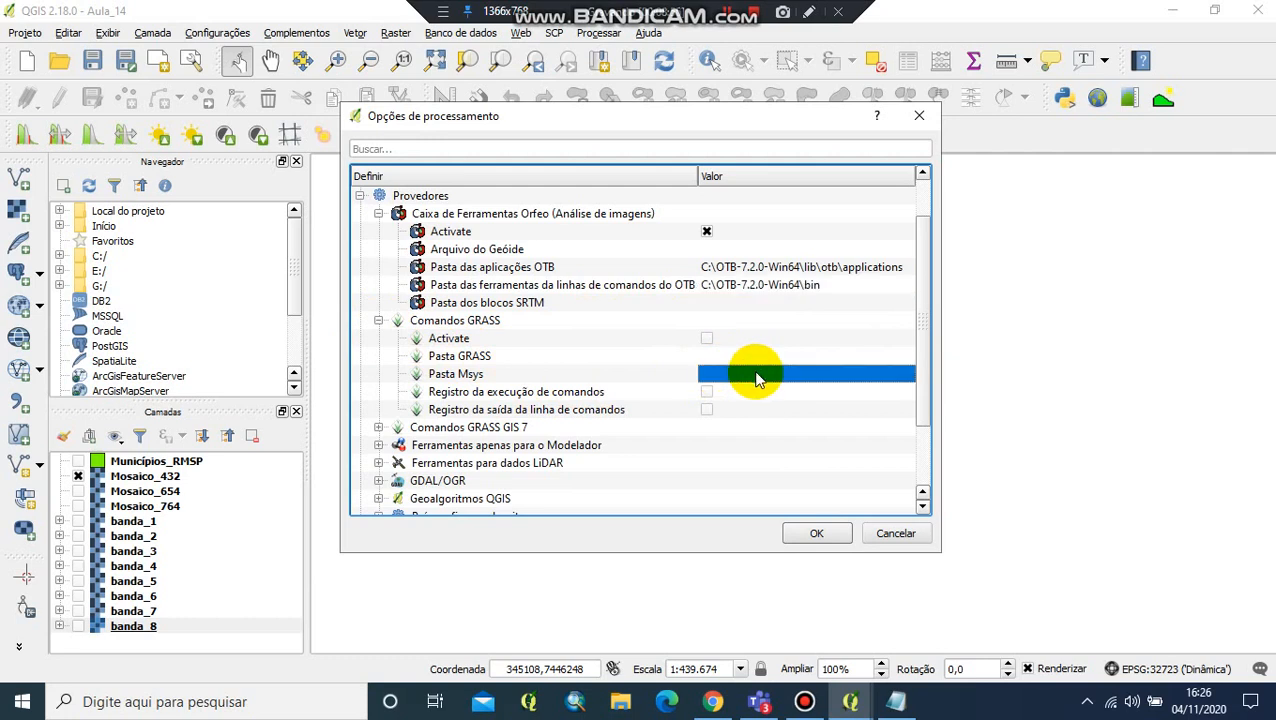
left_click(780, 379)
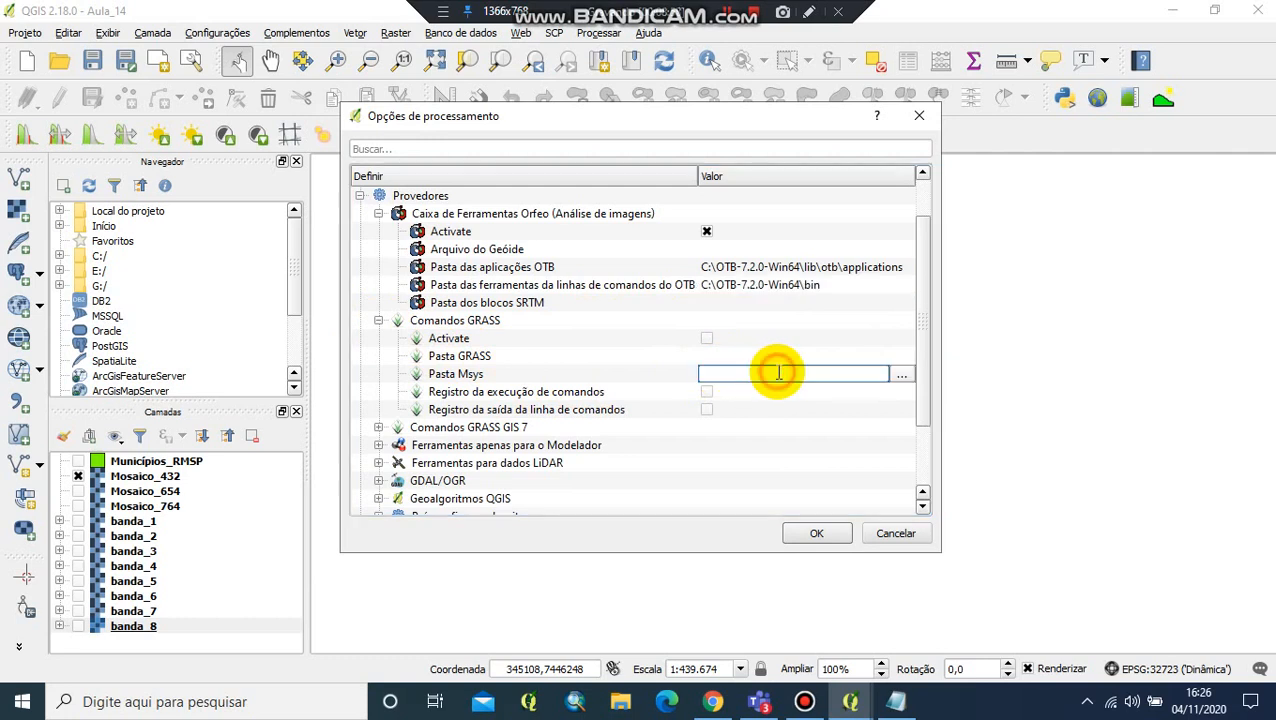
left_click(854, 372)
left_click(862, 376)
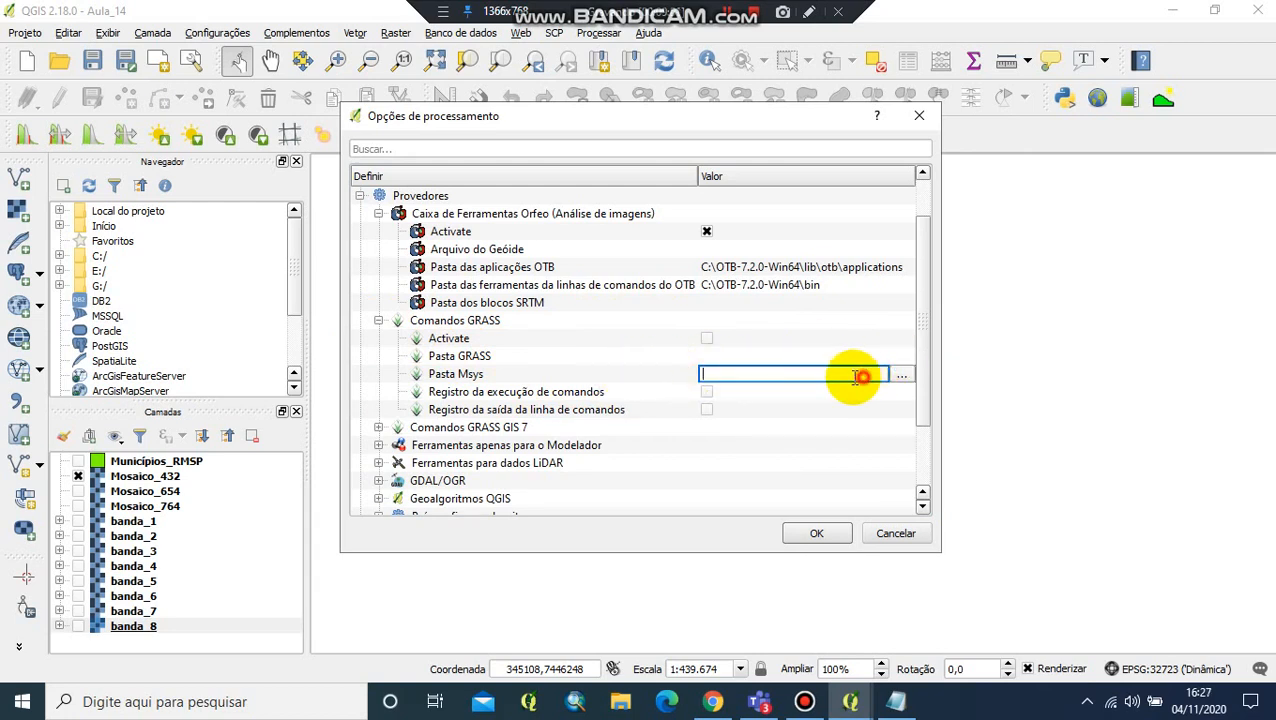
left_click(814, 463)
left_click_drag(925, 352, 918, 218)
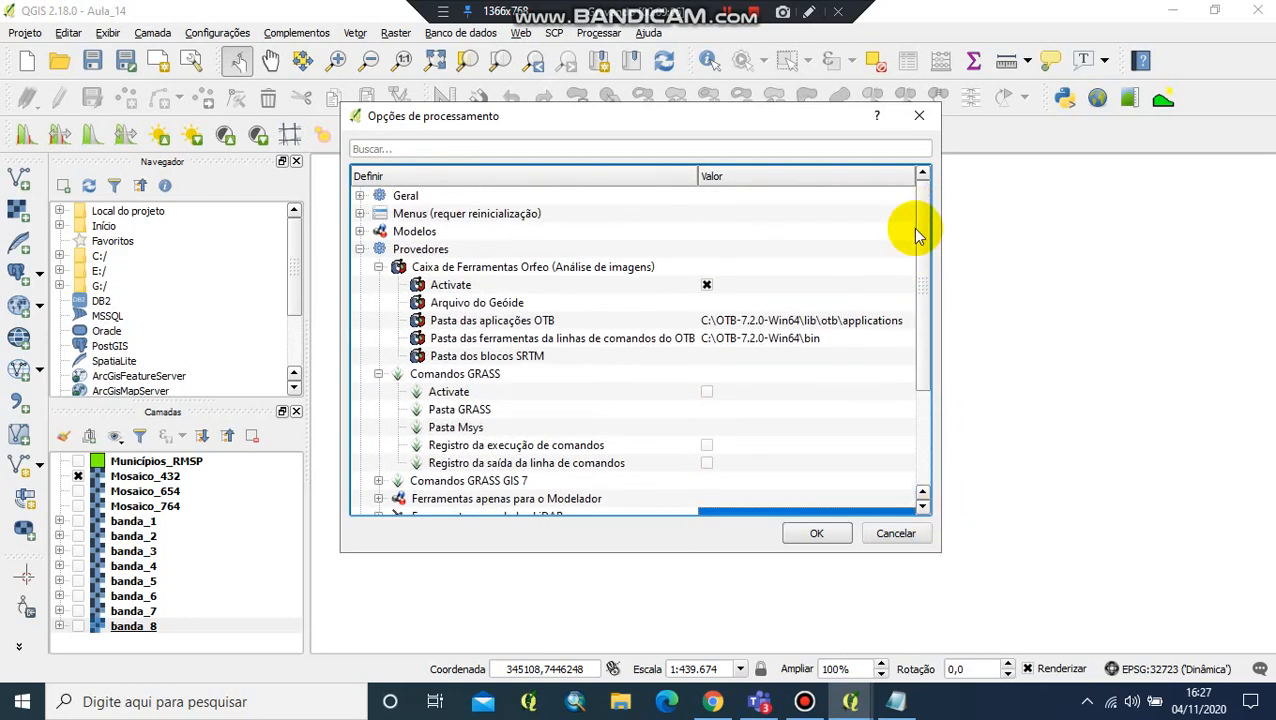
- Accept the processing options and check the Processing Toolbox's provider list for Orfeo
left_click(826, 537)
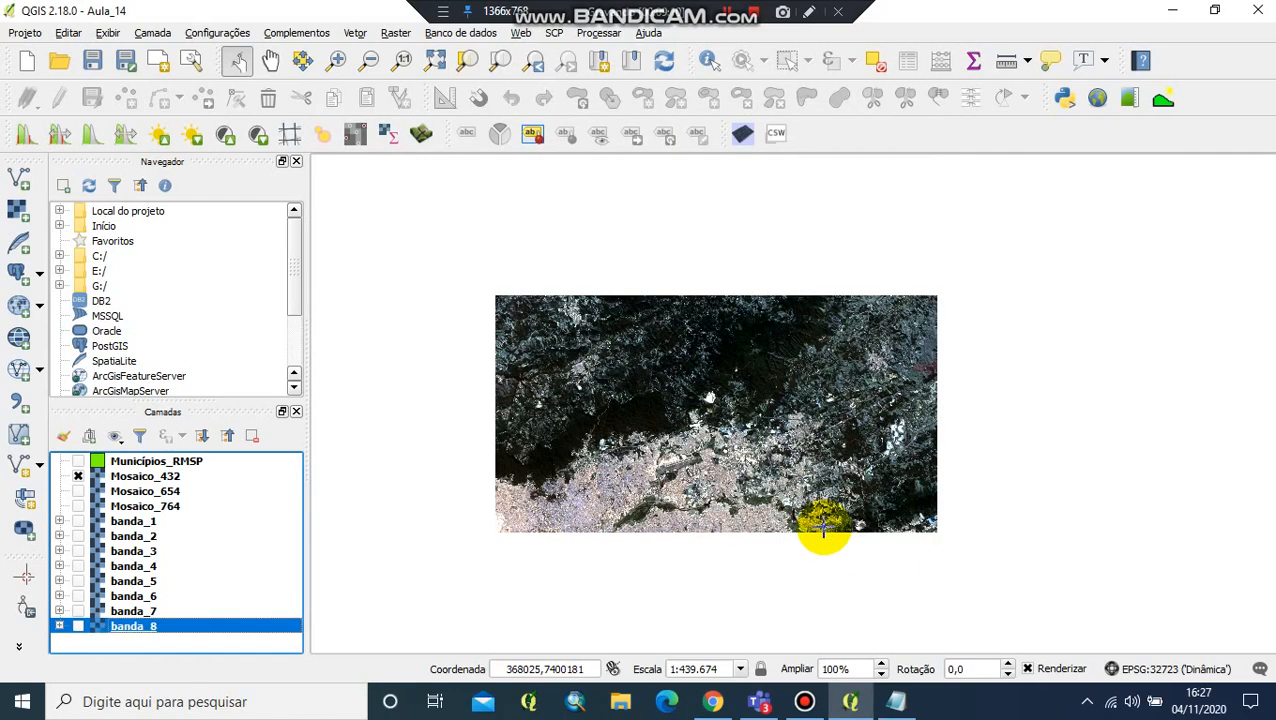
left_click(598, 33)
left_click(655, 52)
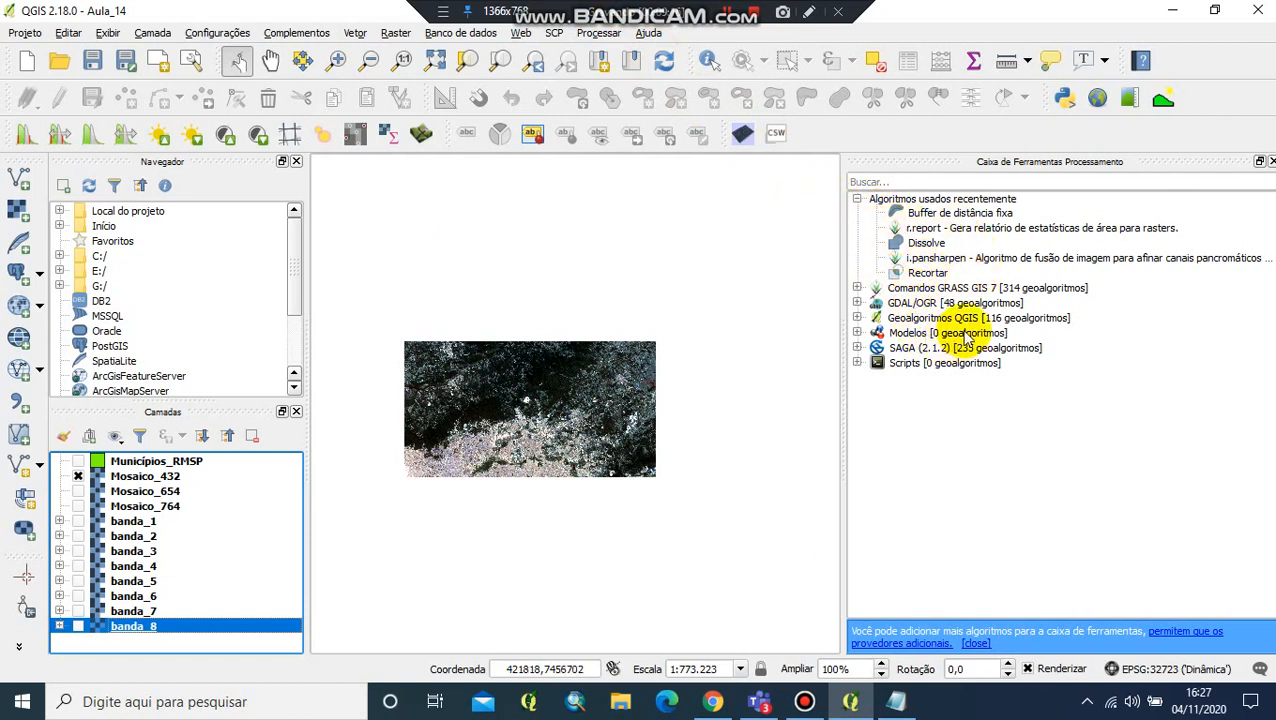
left_click(856, 199)
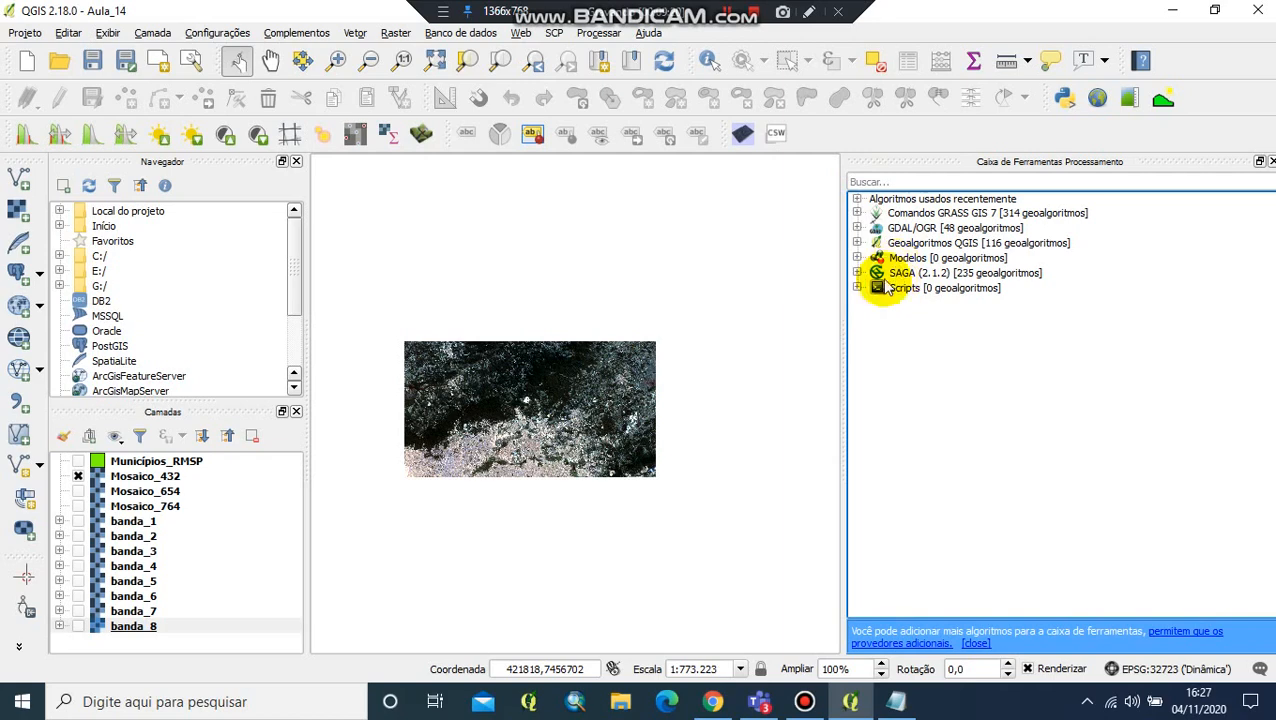
- Save the Aula_14 project and close QGIS
left_click(1272, 161)
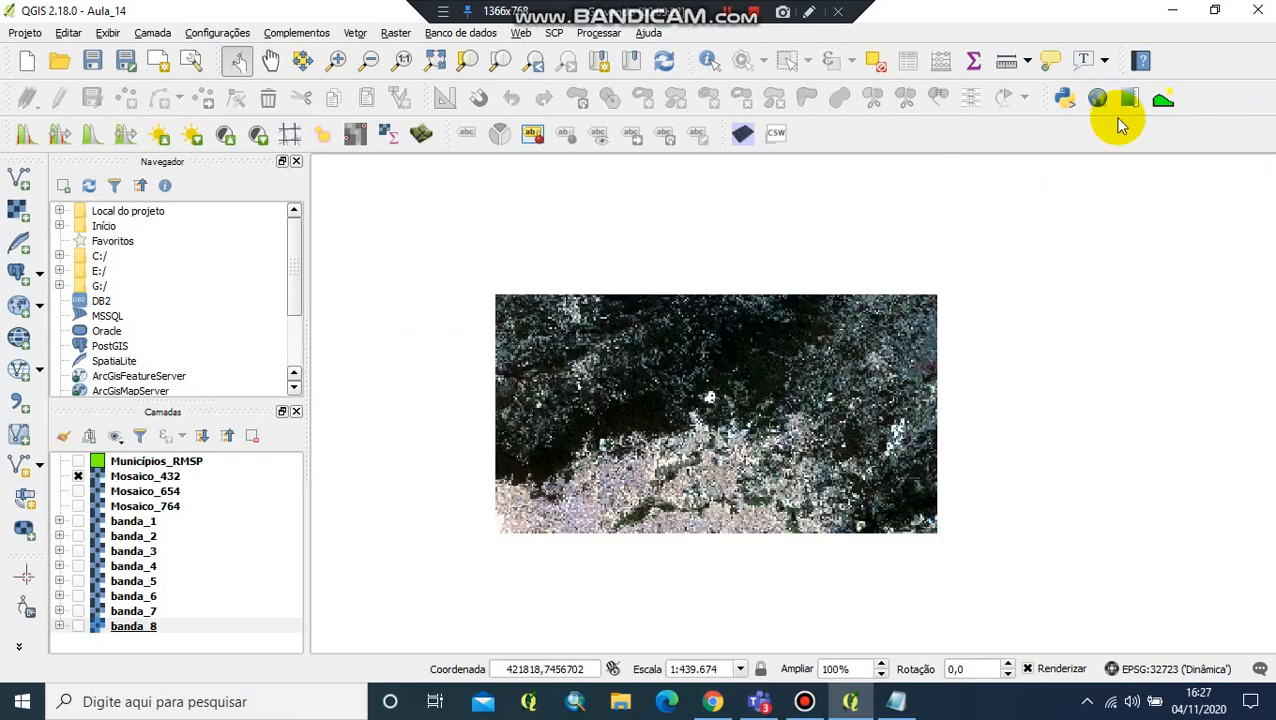
left_click(93, 64)
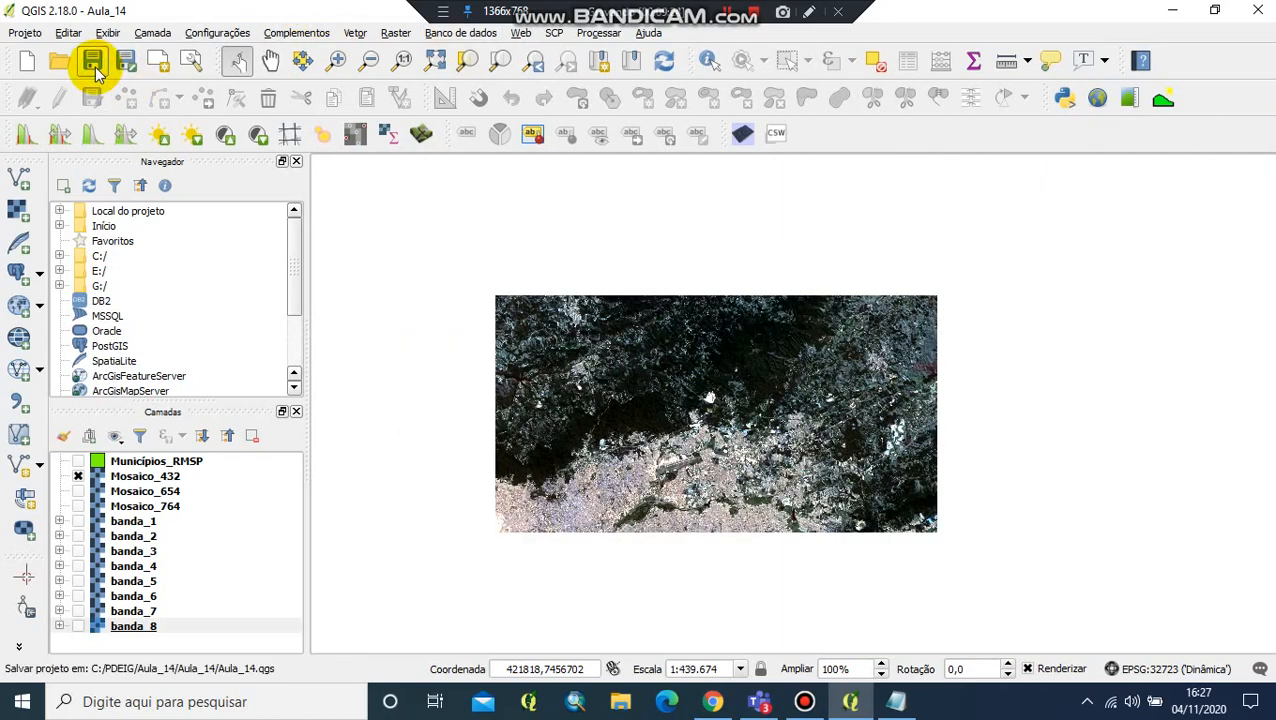
left_click(1262, 10)
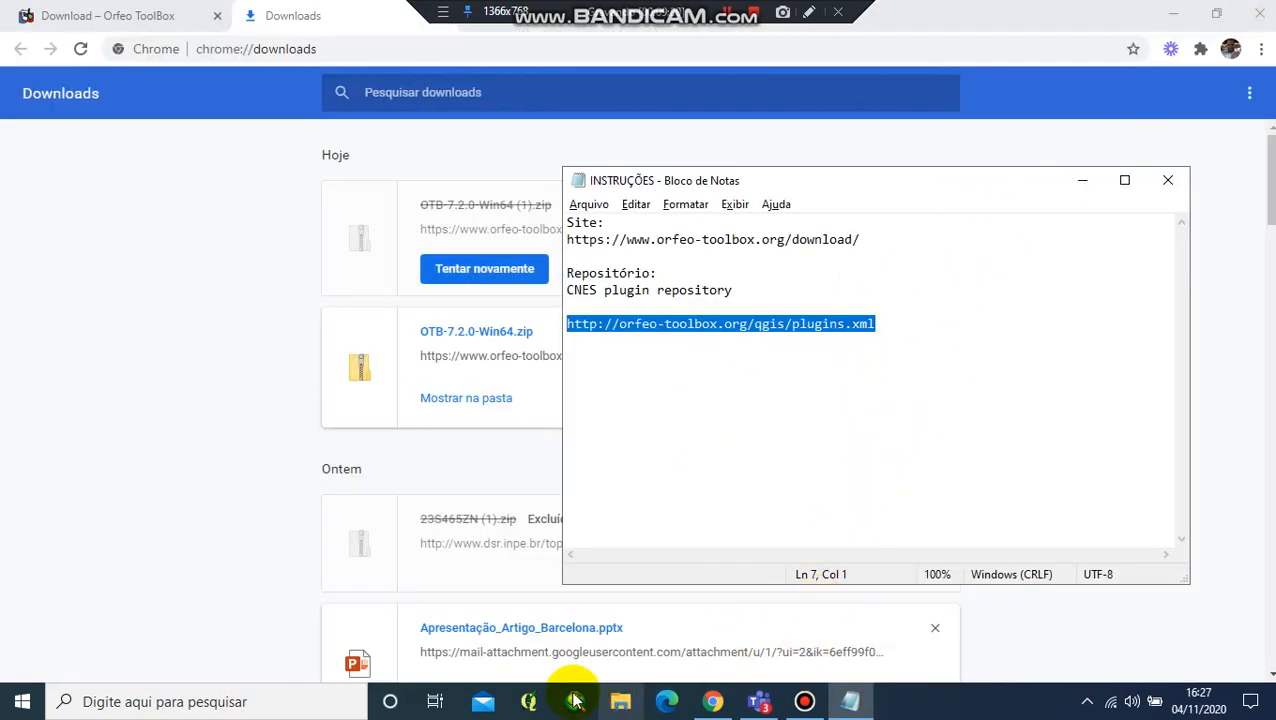
- Open the Aula_14 QGIS project file from C:\PDEIG\Aula_14\Aula_14
left_click(531, 705)
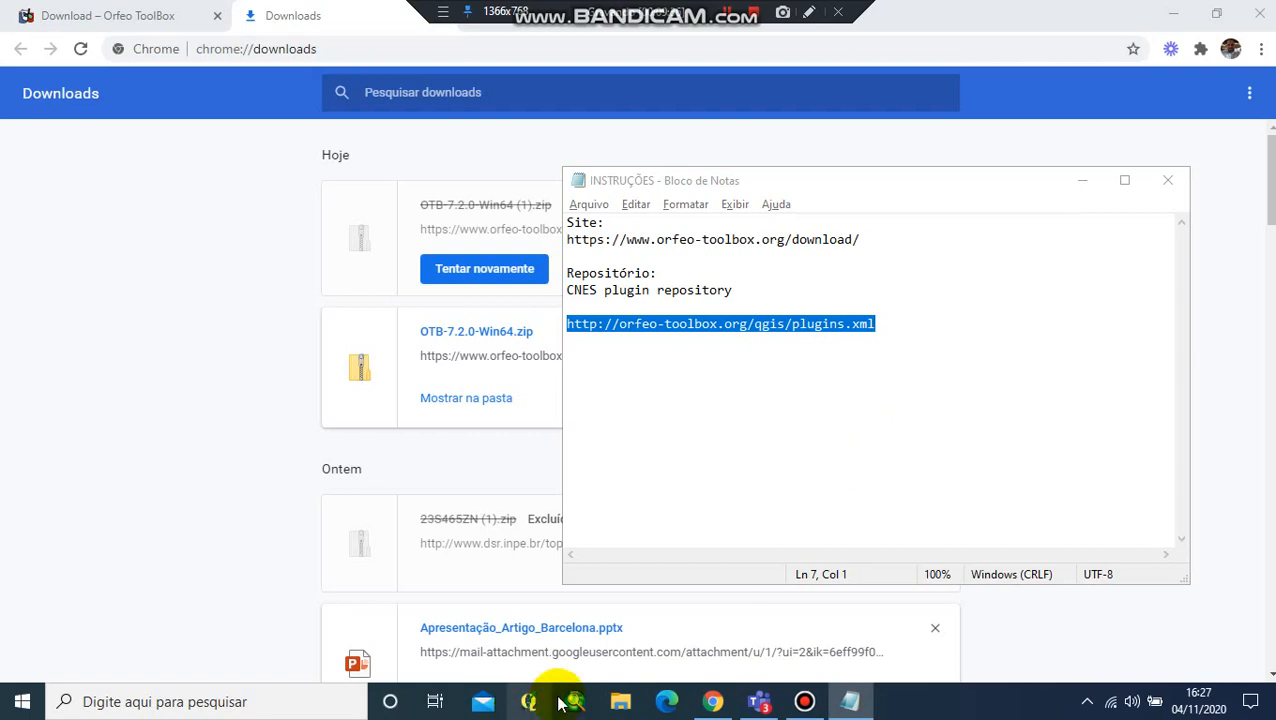
left_click(621, 703)
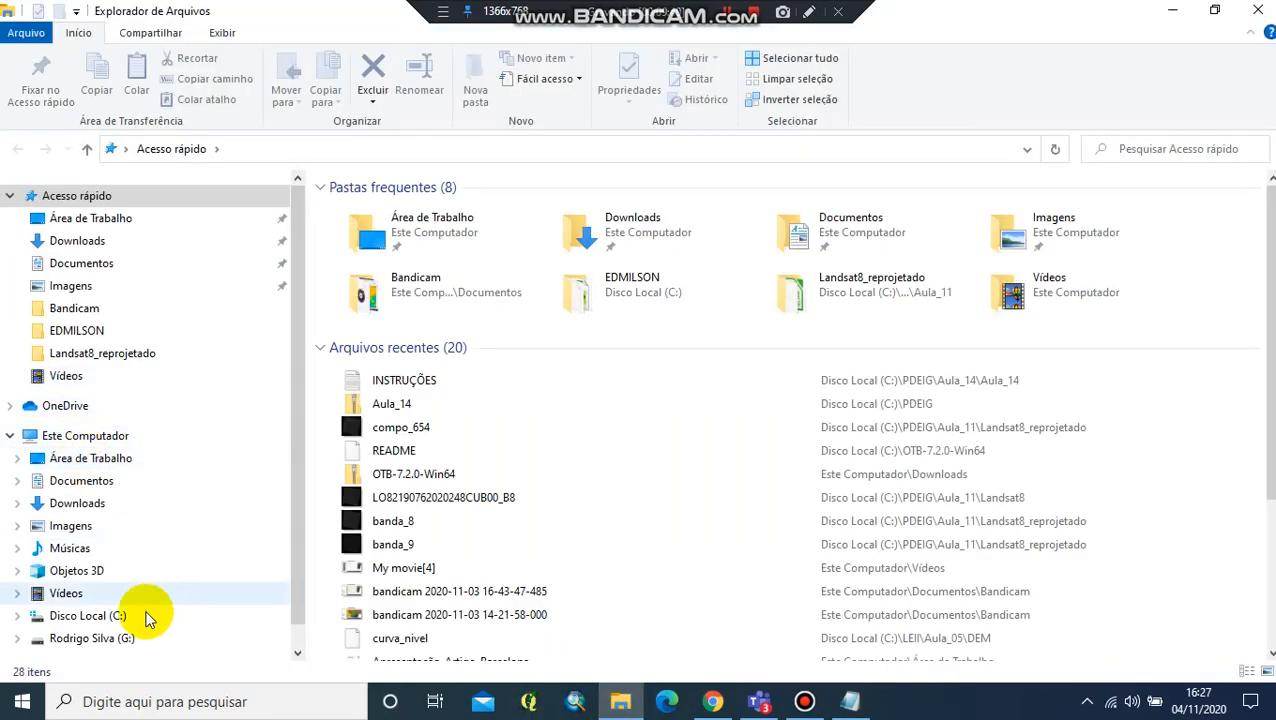
left_click(117, 618)
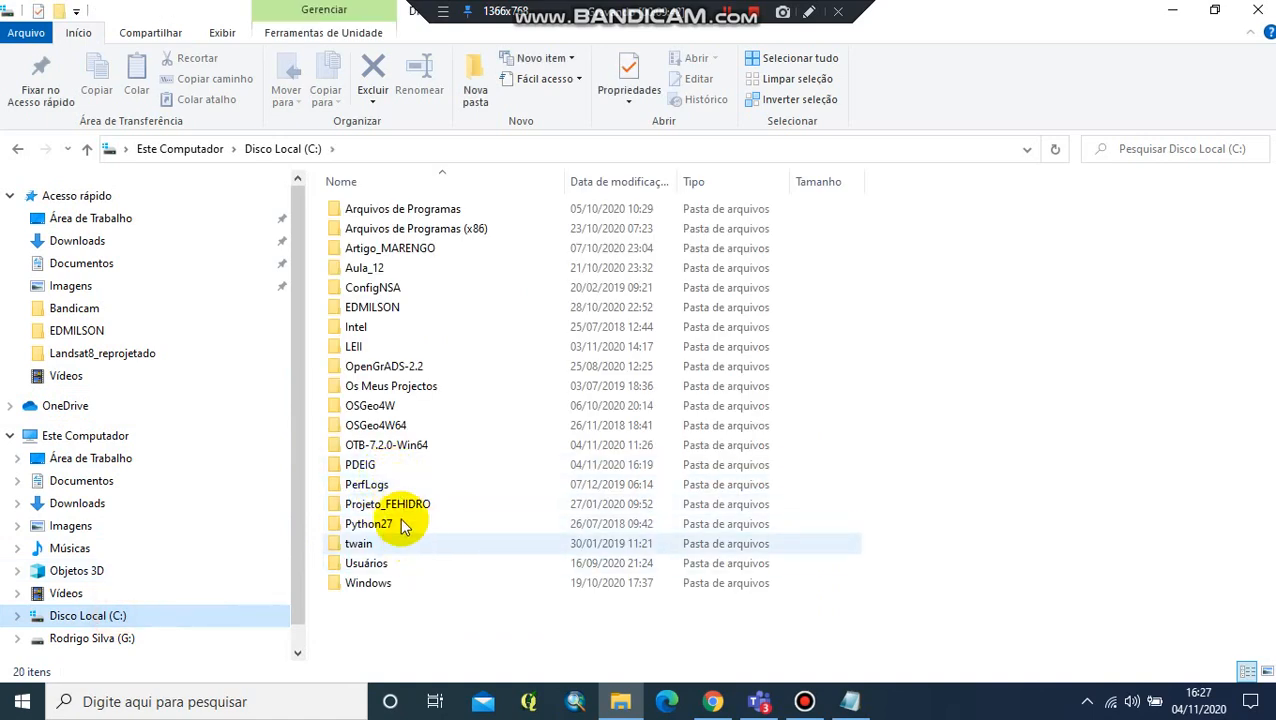
double_click(389, 465)
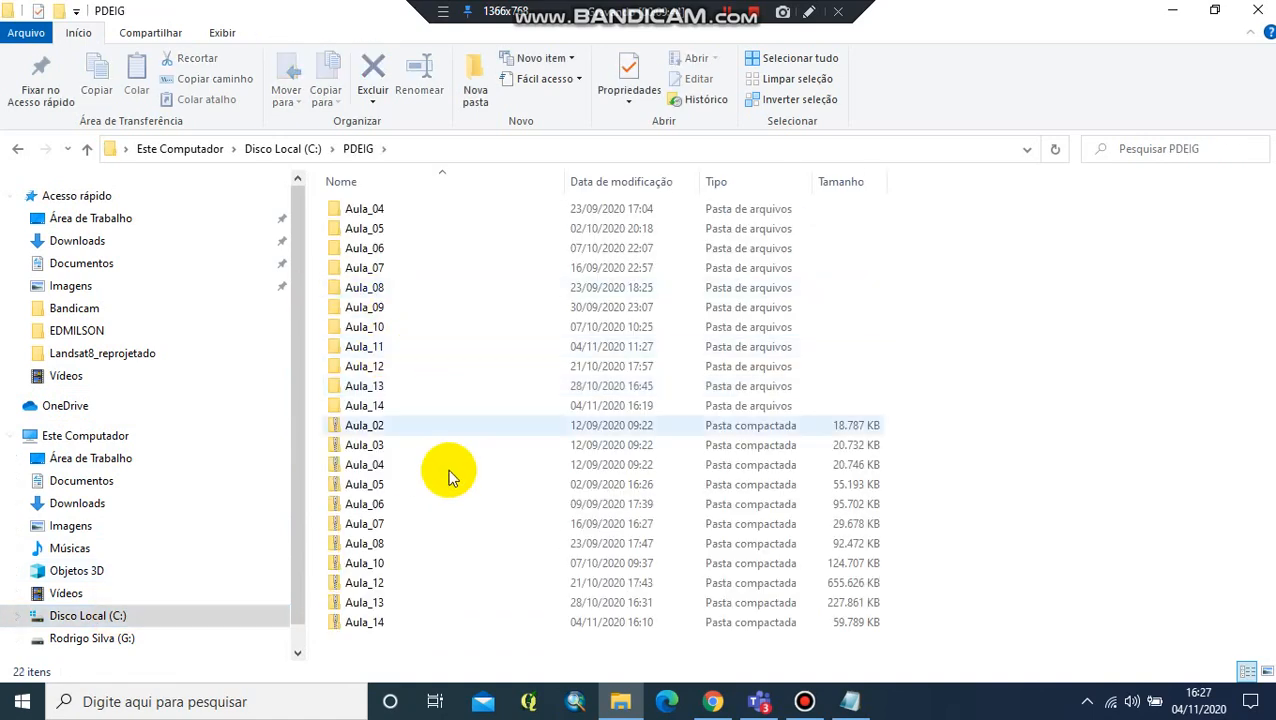
double_click(390, 407)
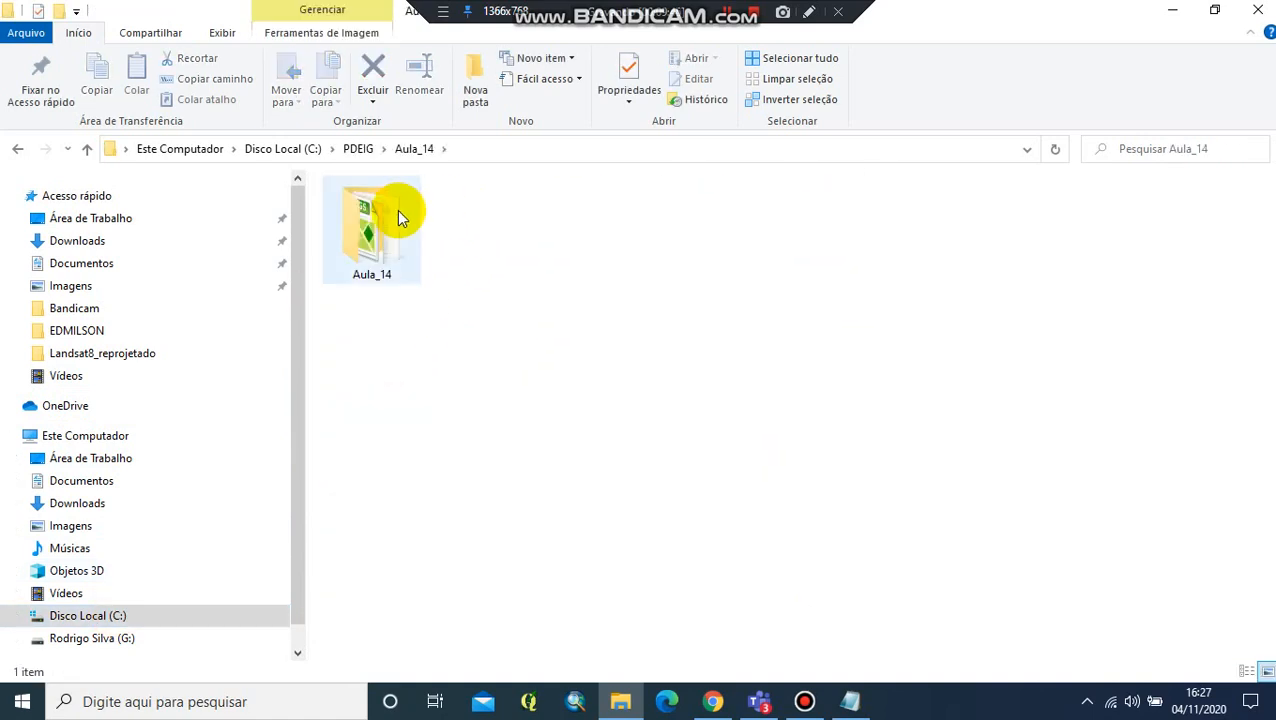
double_click(394, 224)
left_click(390, 207)
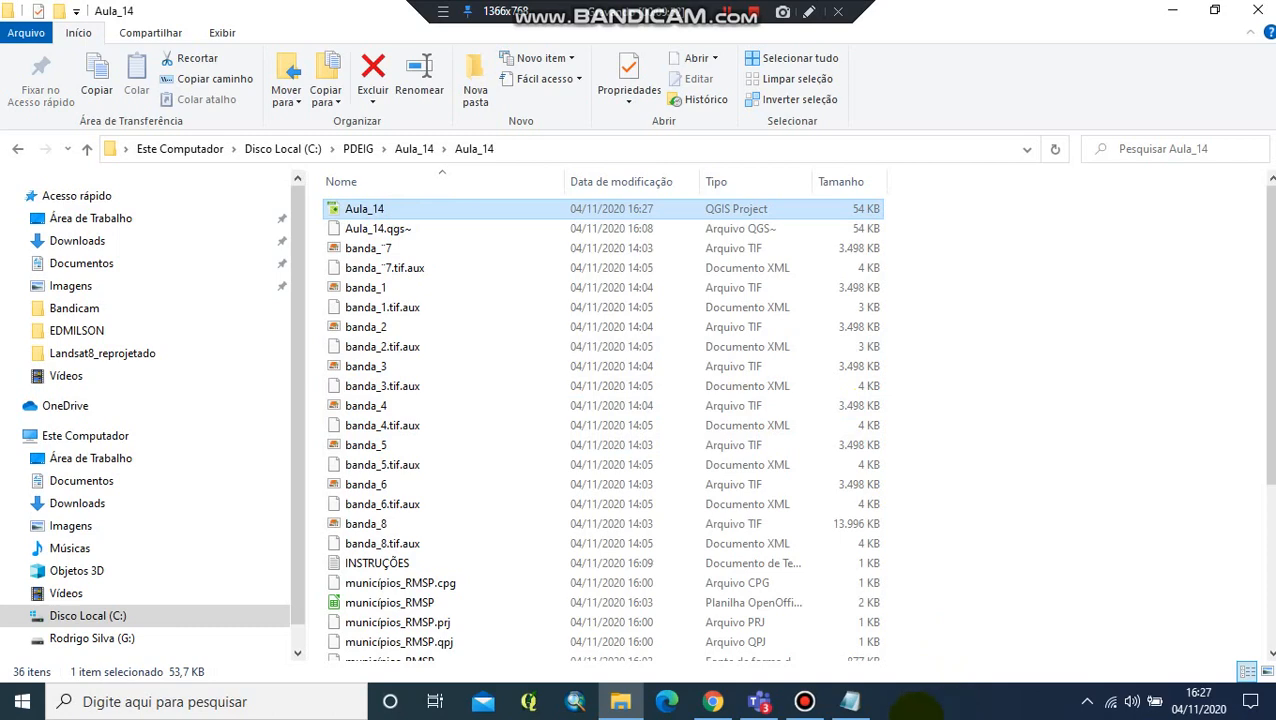
- Minimise the File Explorer, Notepad and Chrome windows and dismiss the QGIS tips to bring up the Aula_14 project
left_click(1172, 10)
left_click(1083, 184)
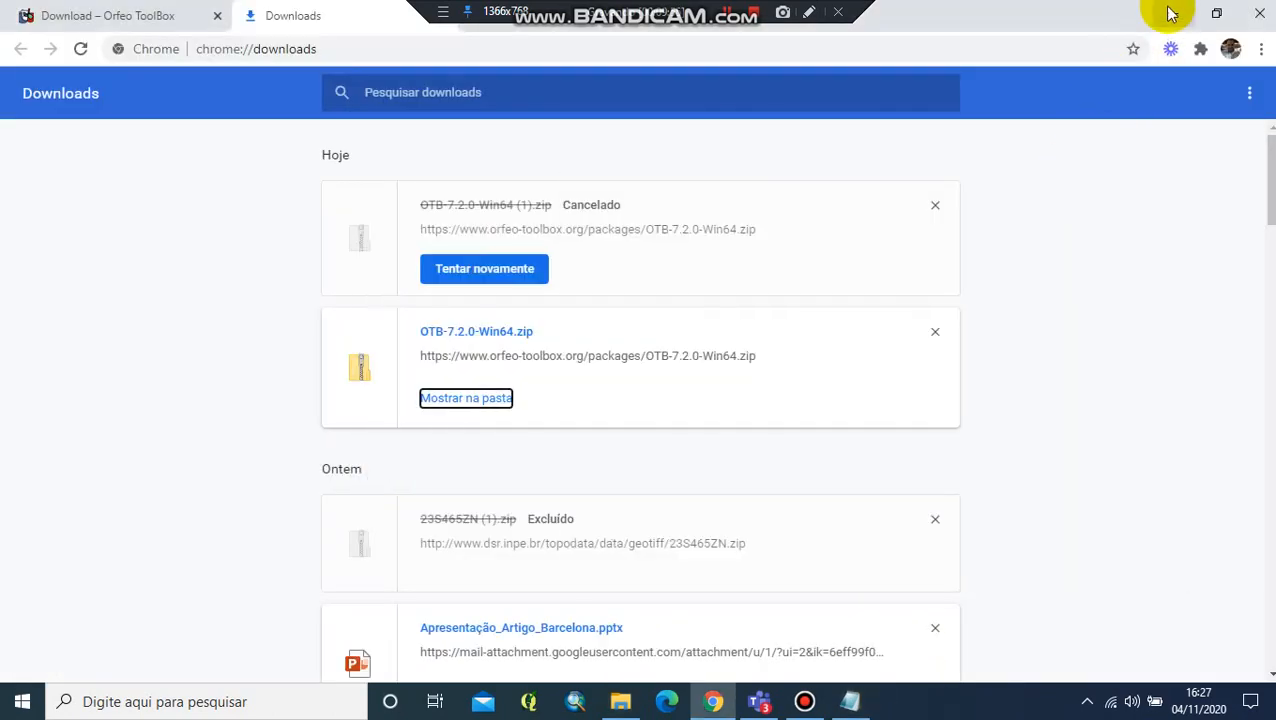
left_click(1172, 13)
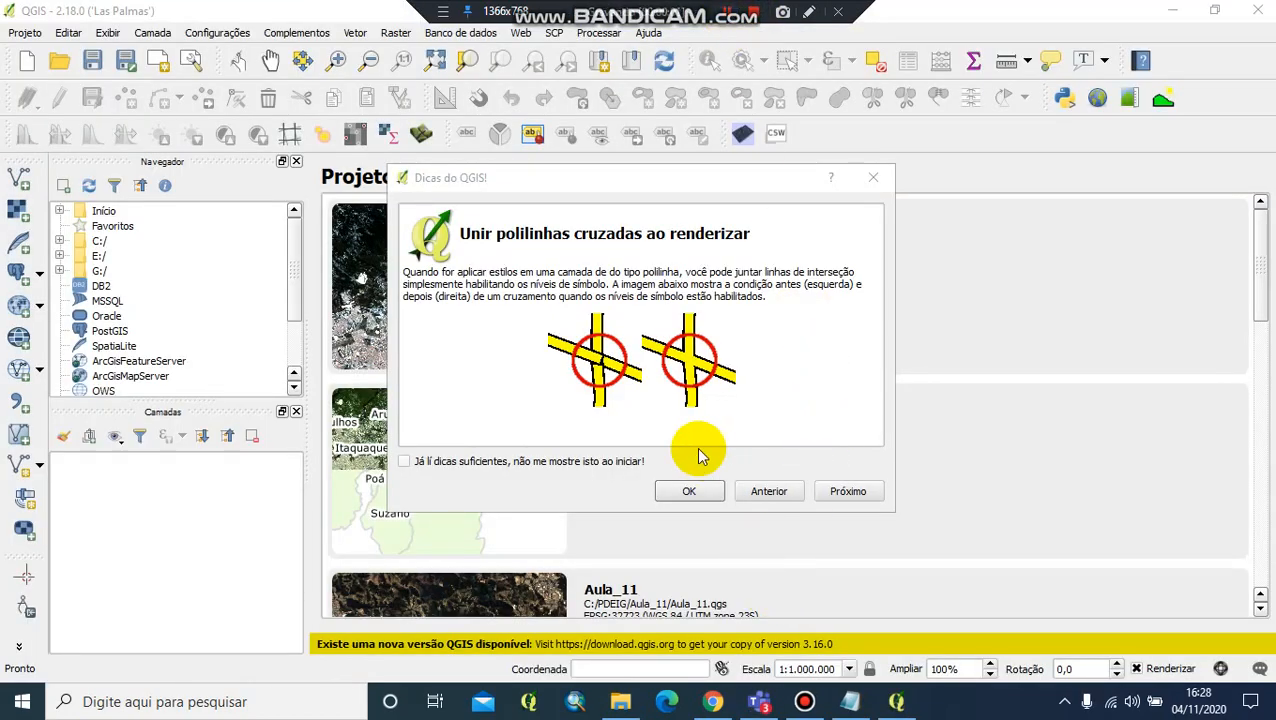
left_click(688, 496)
left_click(503, 318)
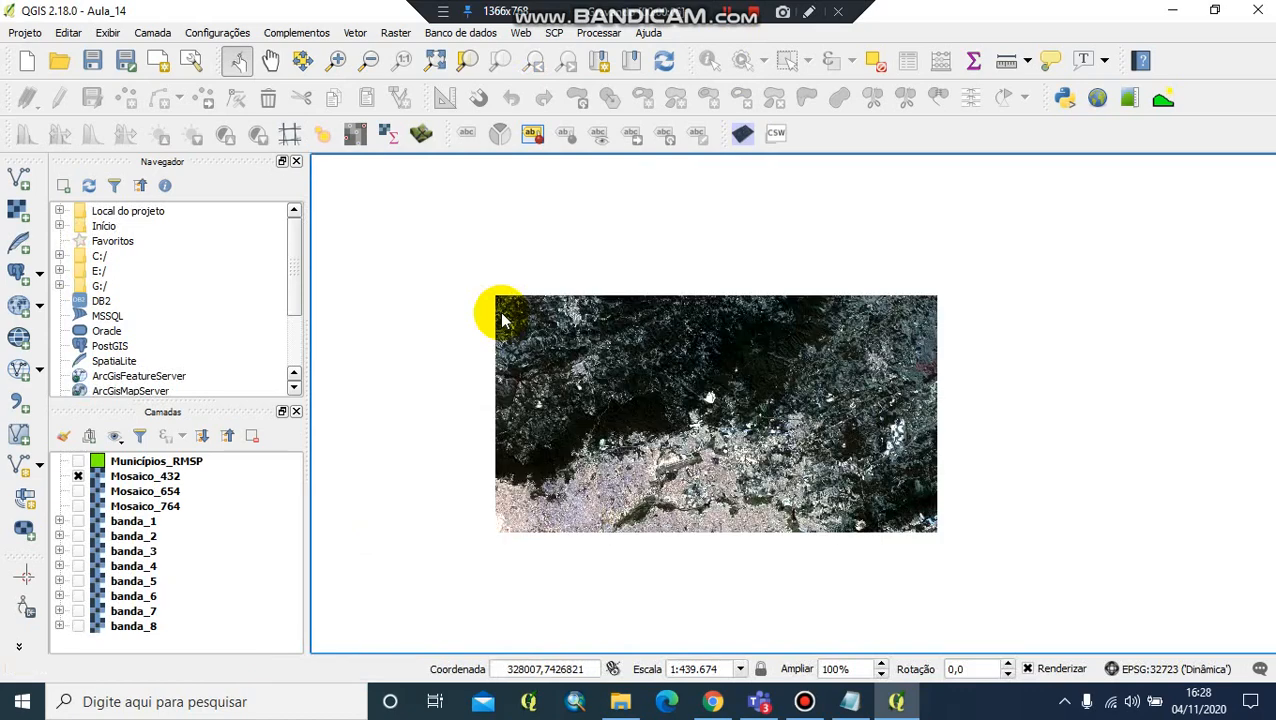
- Show the Processing Toolbox and open the Superimpose sensor algorithm from the Orfeo Geometry group
left_click(604, 34)
left_click(629, 55)
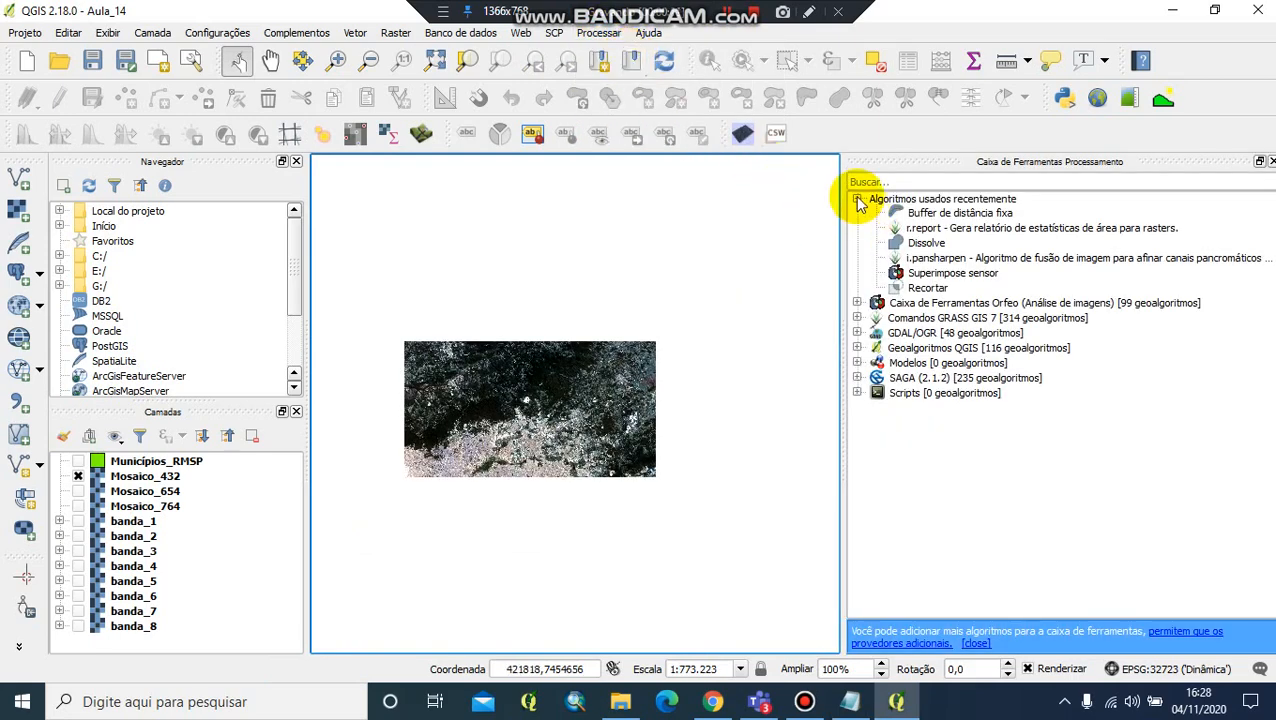
left_click(857, 199)
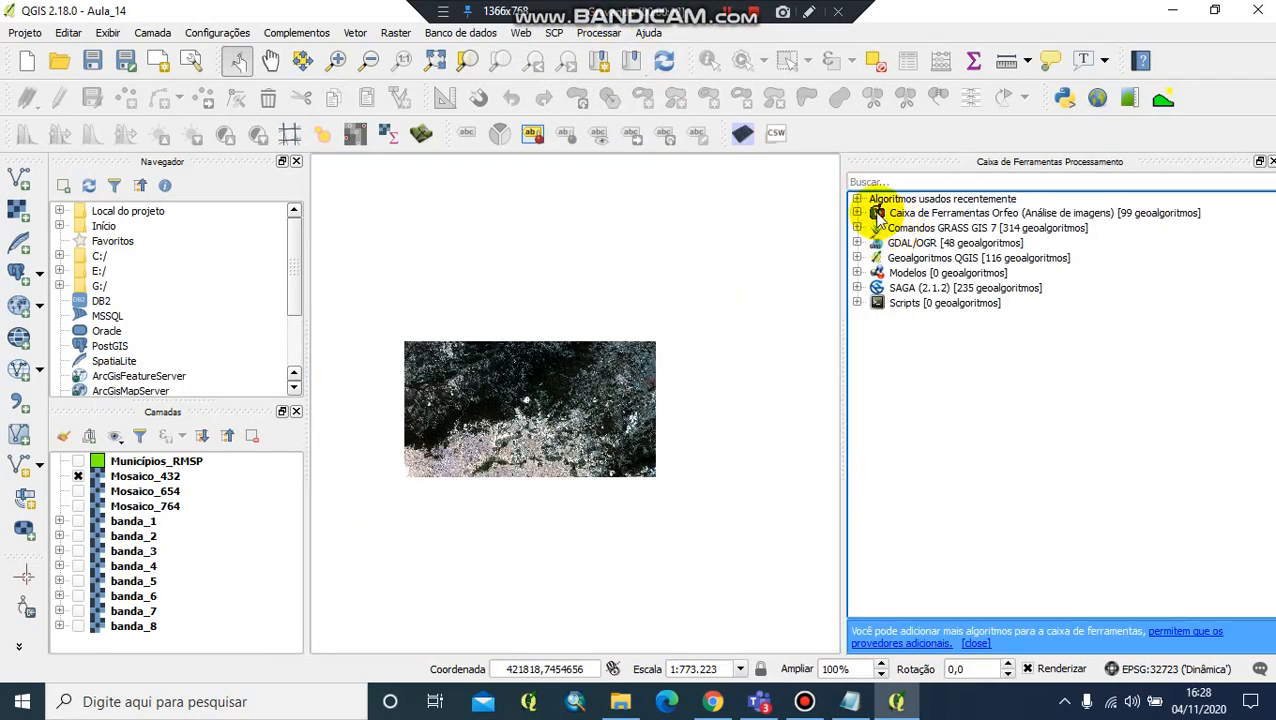
left_click(857, 213)
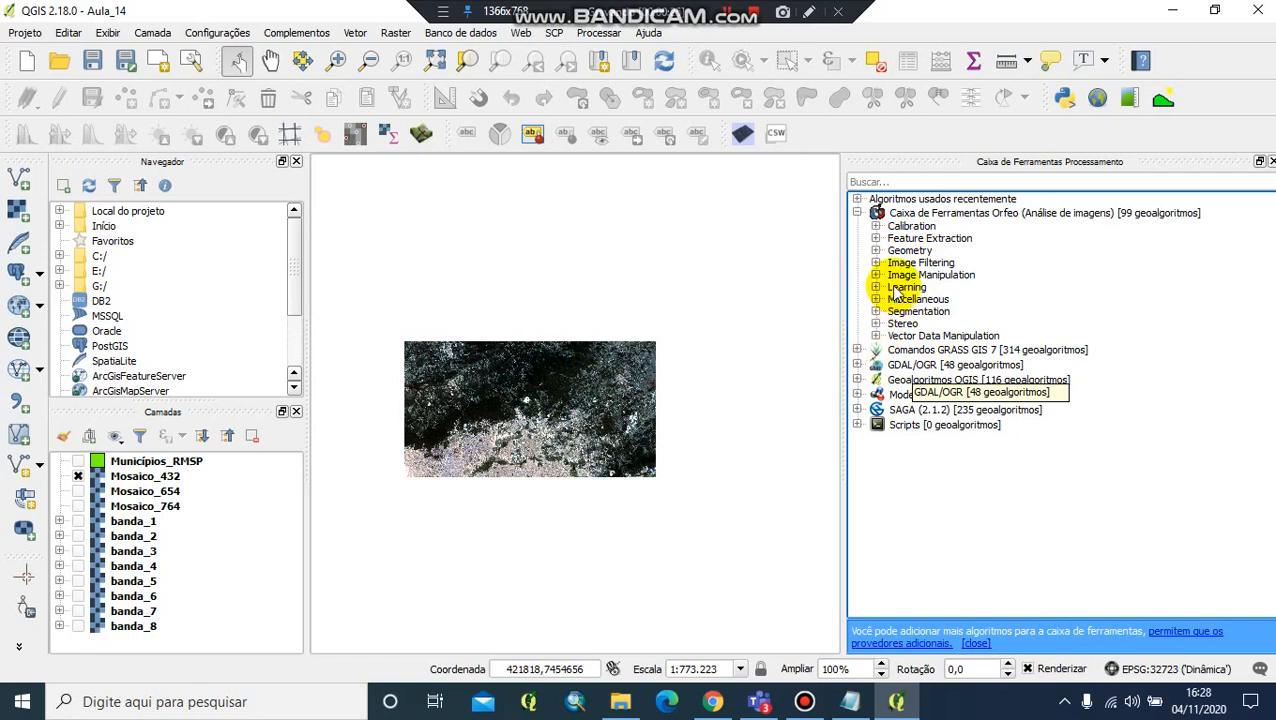
left_click(876, 251)
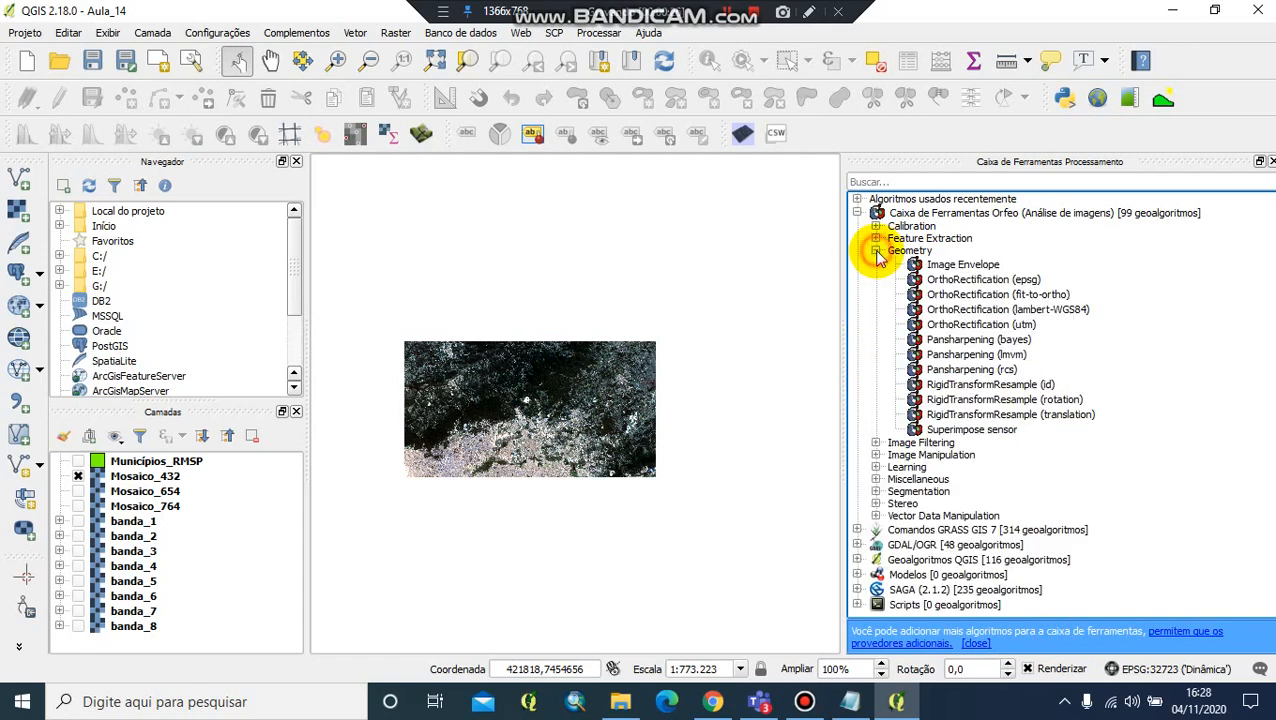
double_click(1010, 432)
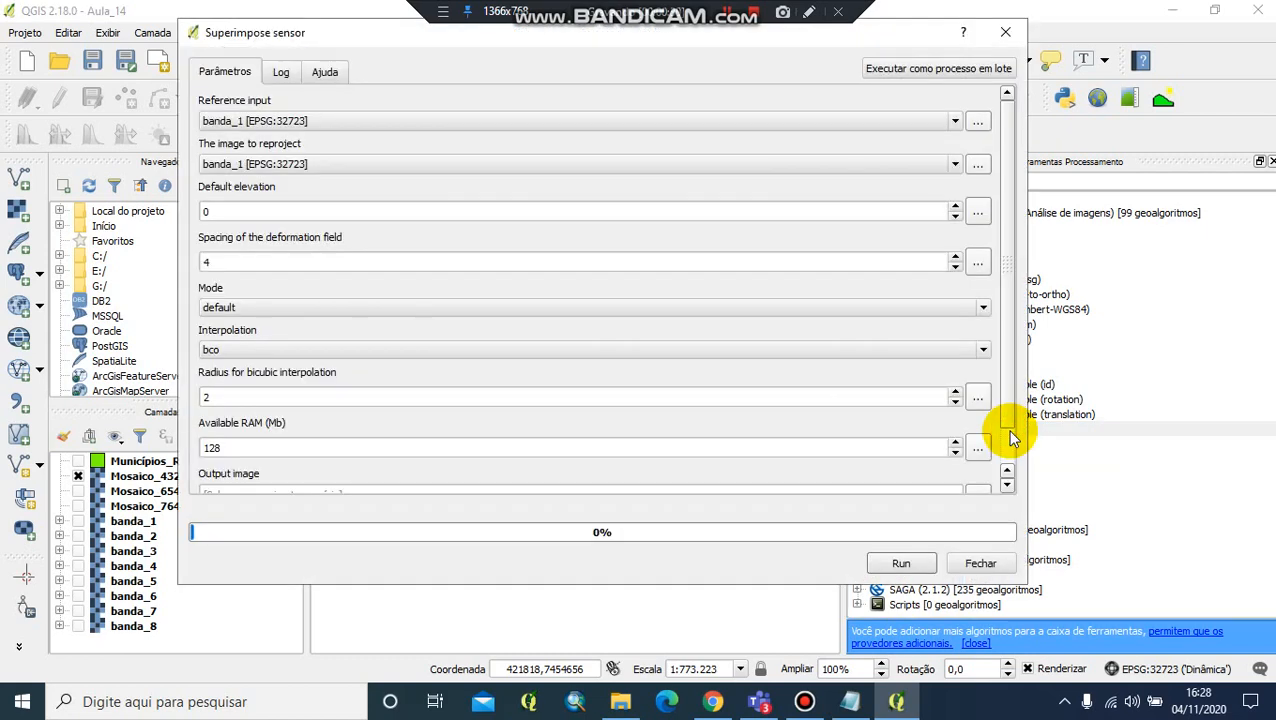
left_click_drag(304, 33, 272, 56)
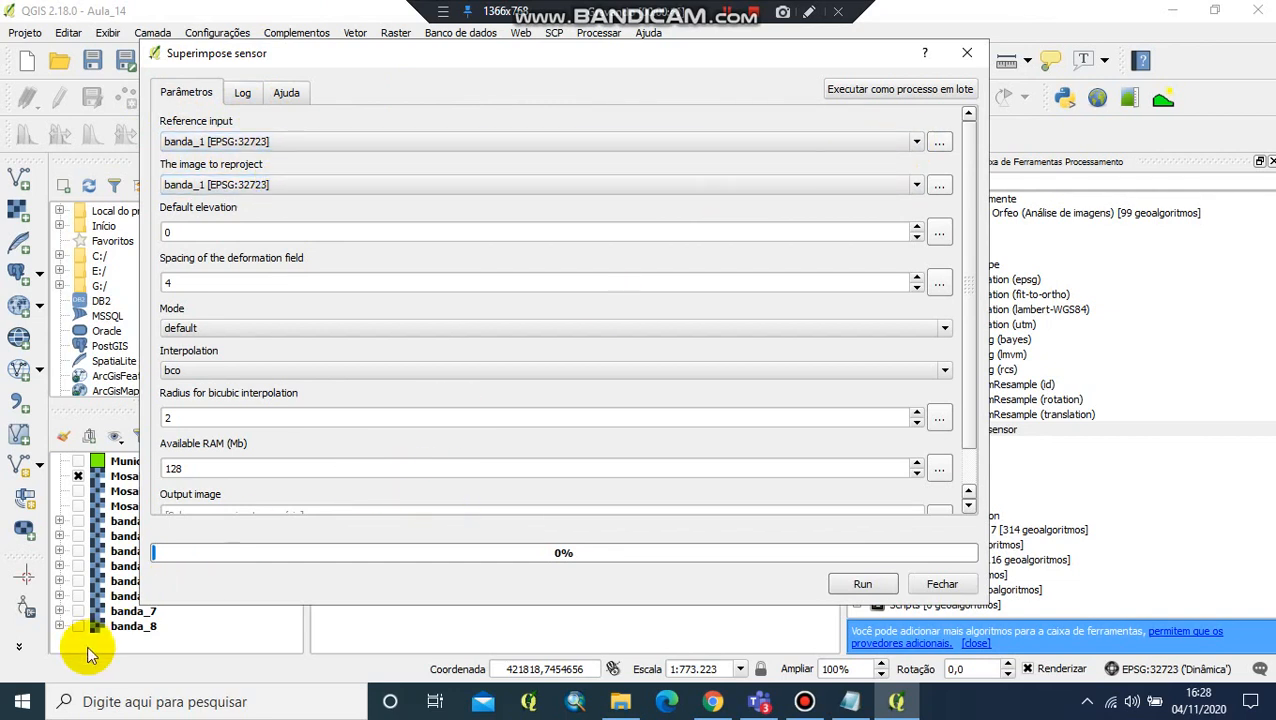
- Set the reference input to banda_8 and the image to reproject to Mosaico_654, keeping bco interpolation
left_click(914, 142)
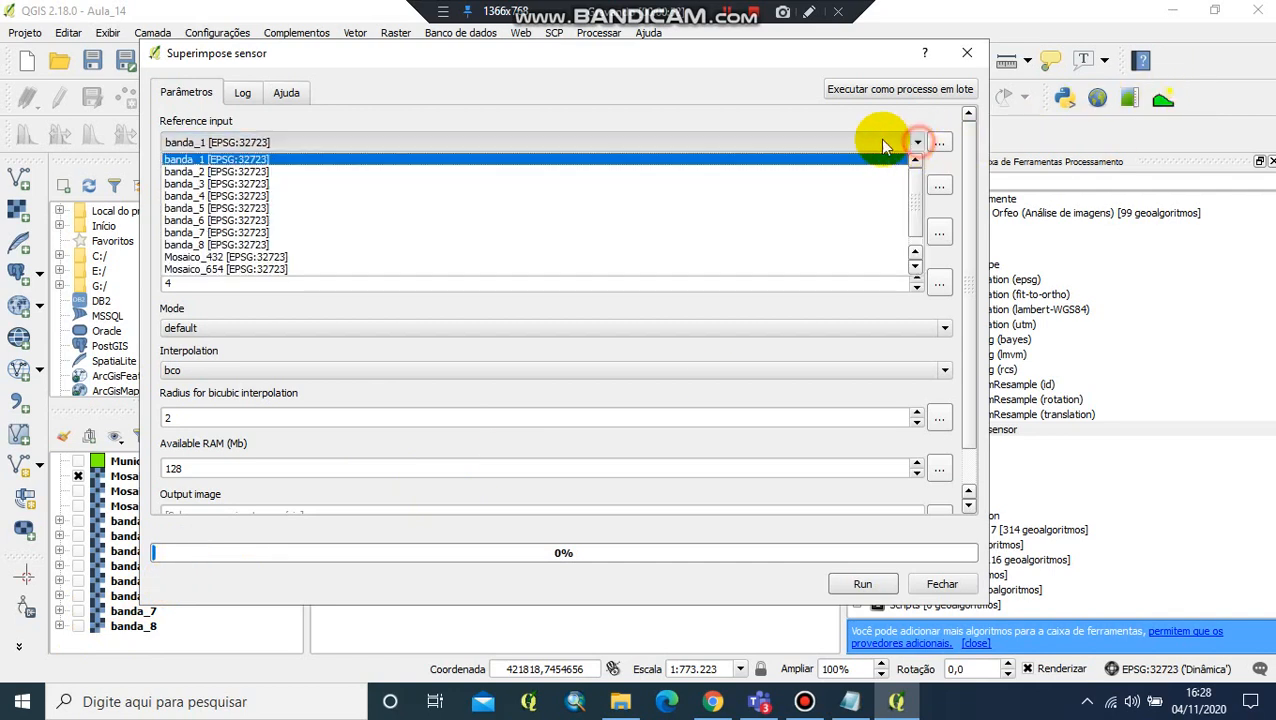
left_click(297, 246)
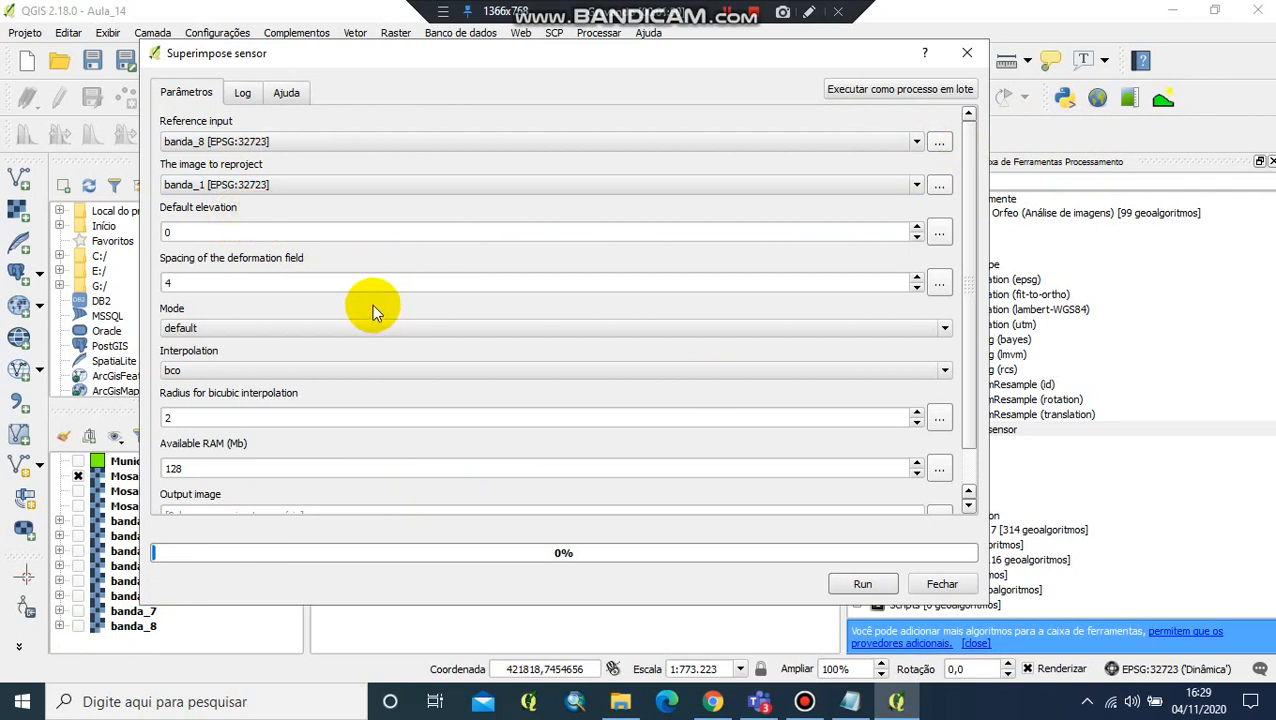
left_click(915, 185)
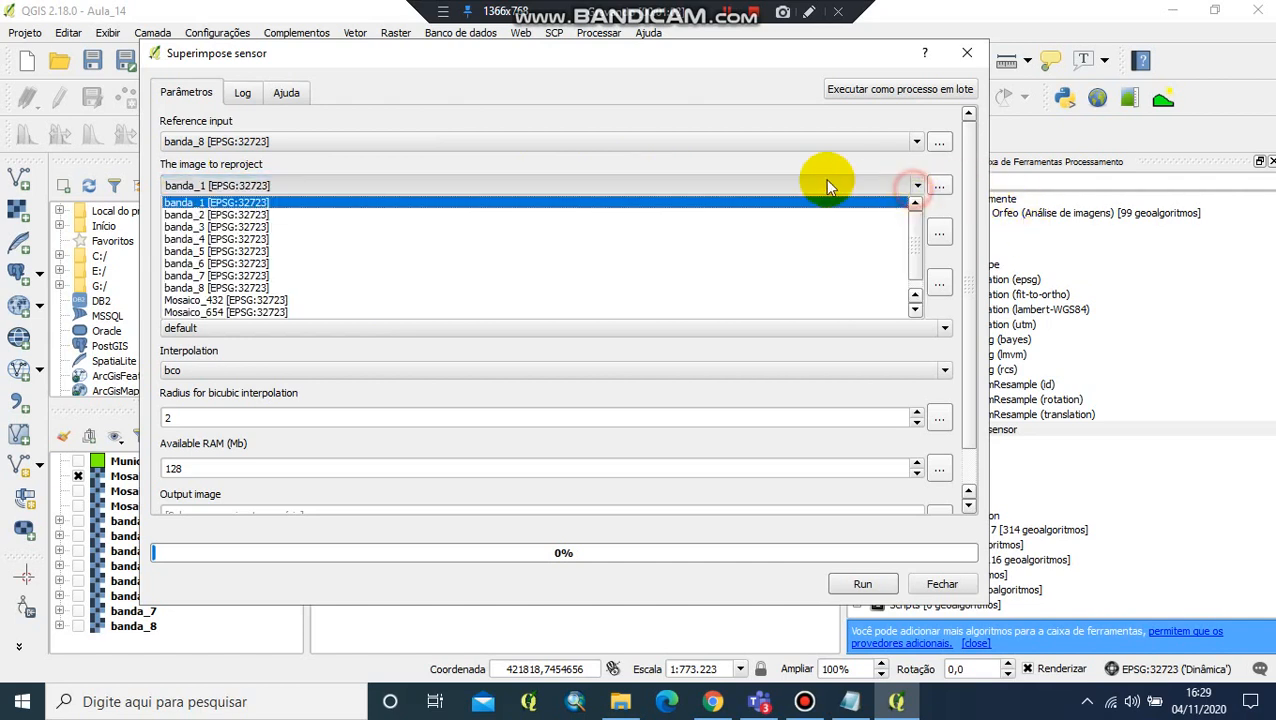
left_click(258, 306)
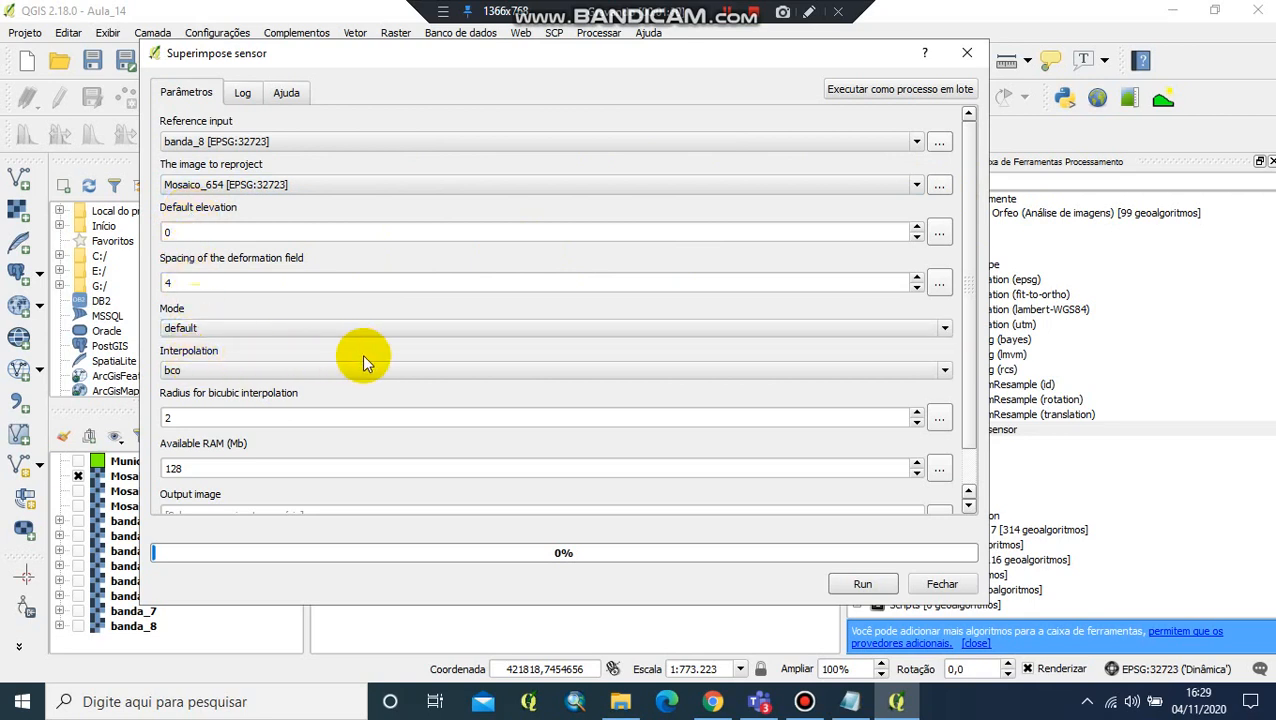
left_click(945, 371)
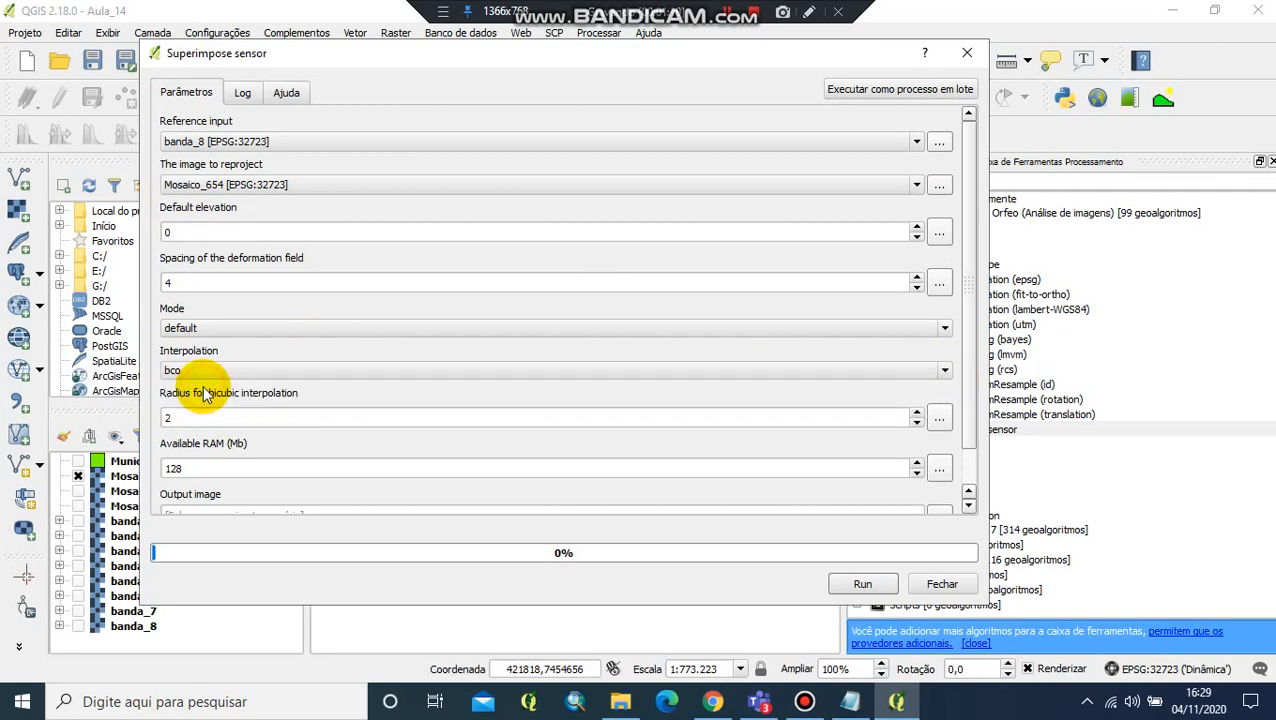
left_click(205, 390)
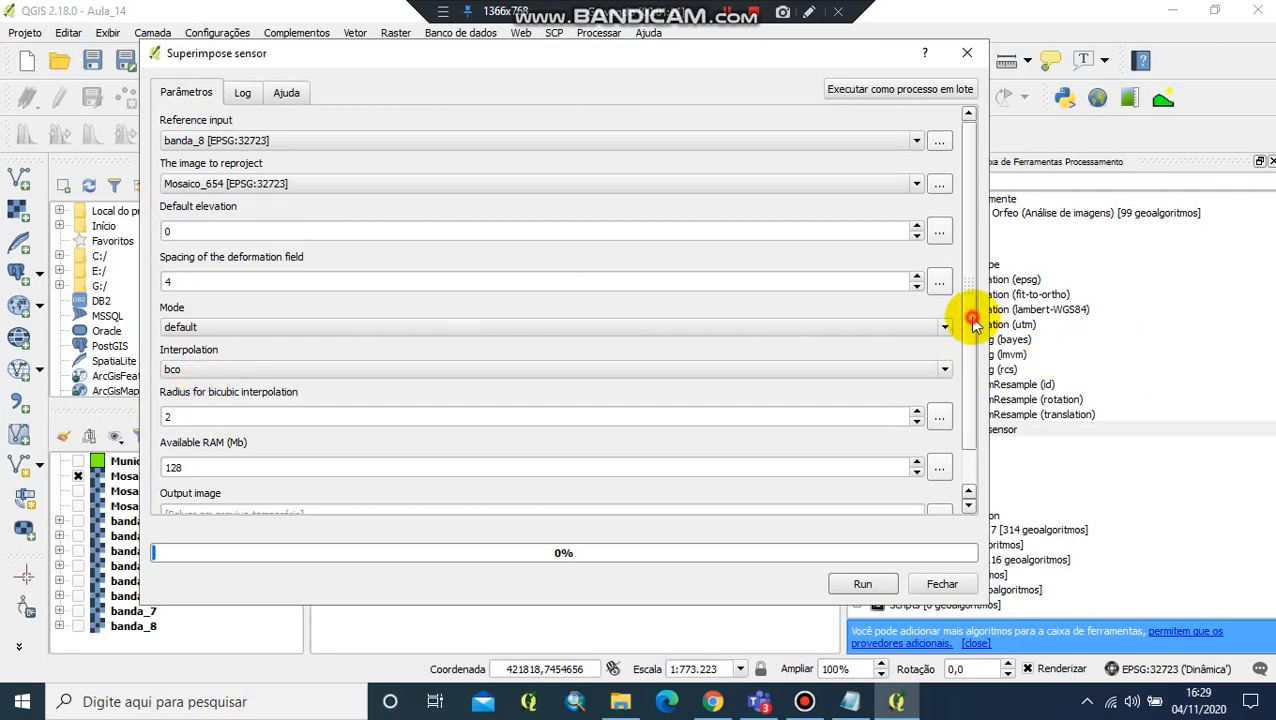
- Set the output image file to PAN_654 in C:\PDEIG\Aula_14\Aula_14 and run Superimpose sensor
scroll(968, 322, "down", 1)
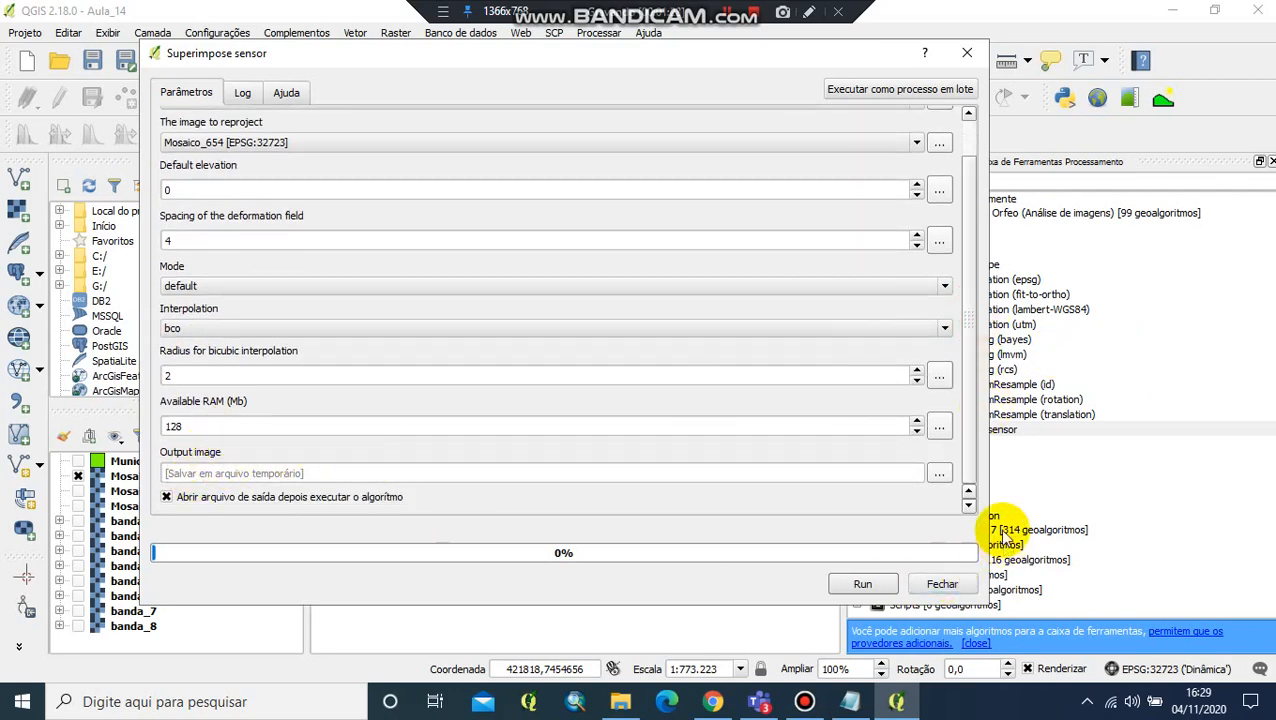
left_click(939, 473)
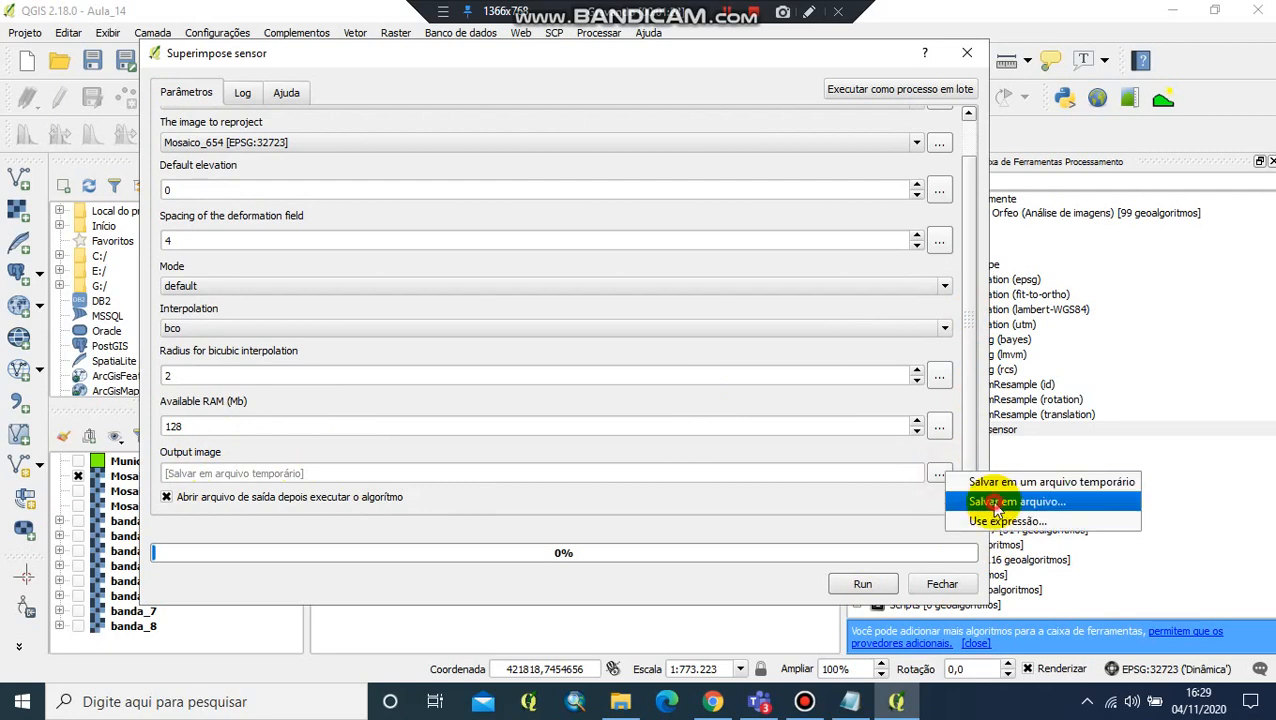
left_click(995, 504)
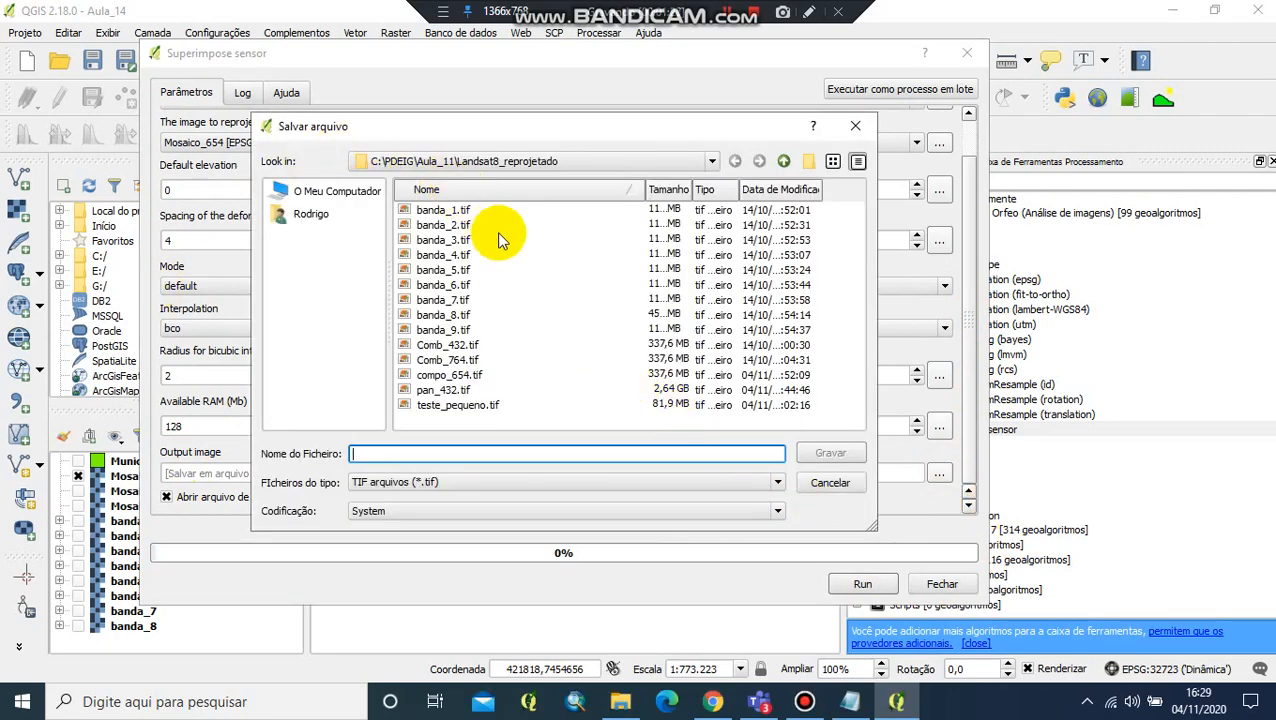
left_click(340, 192)
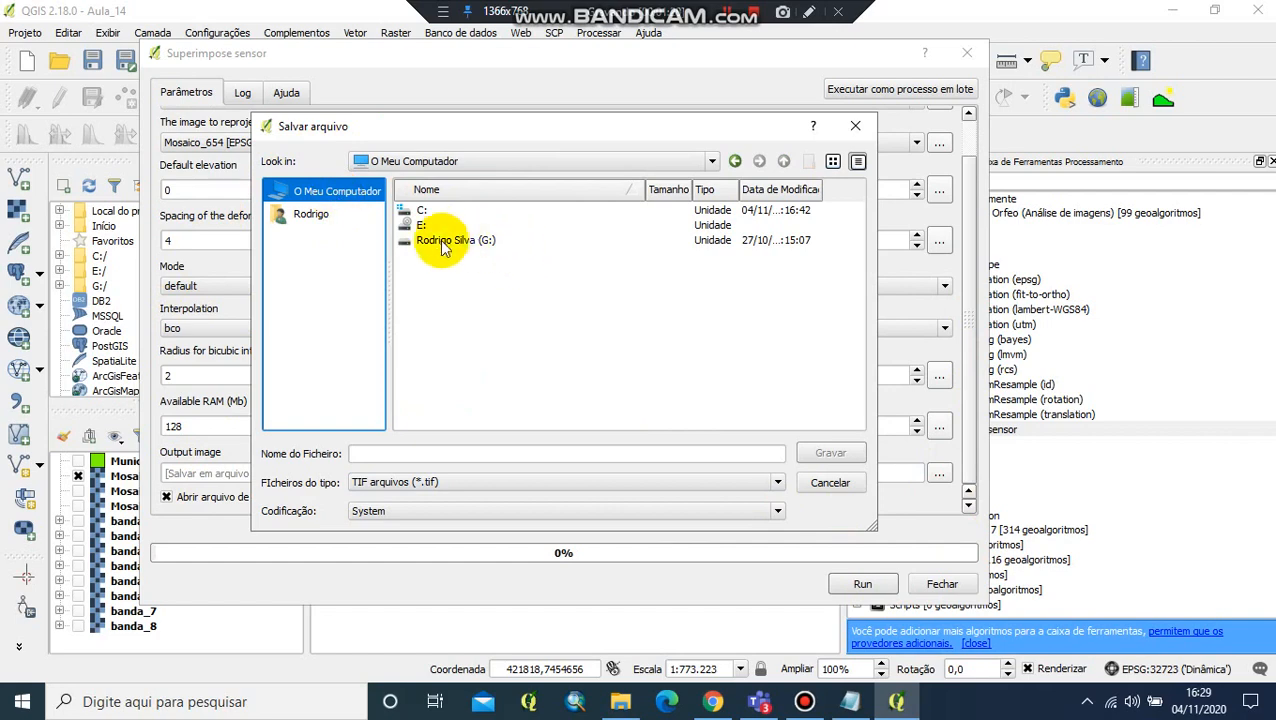
double_click(424, 211)
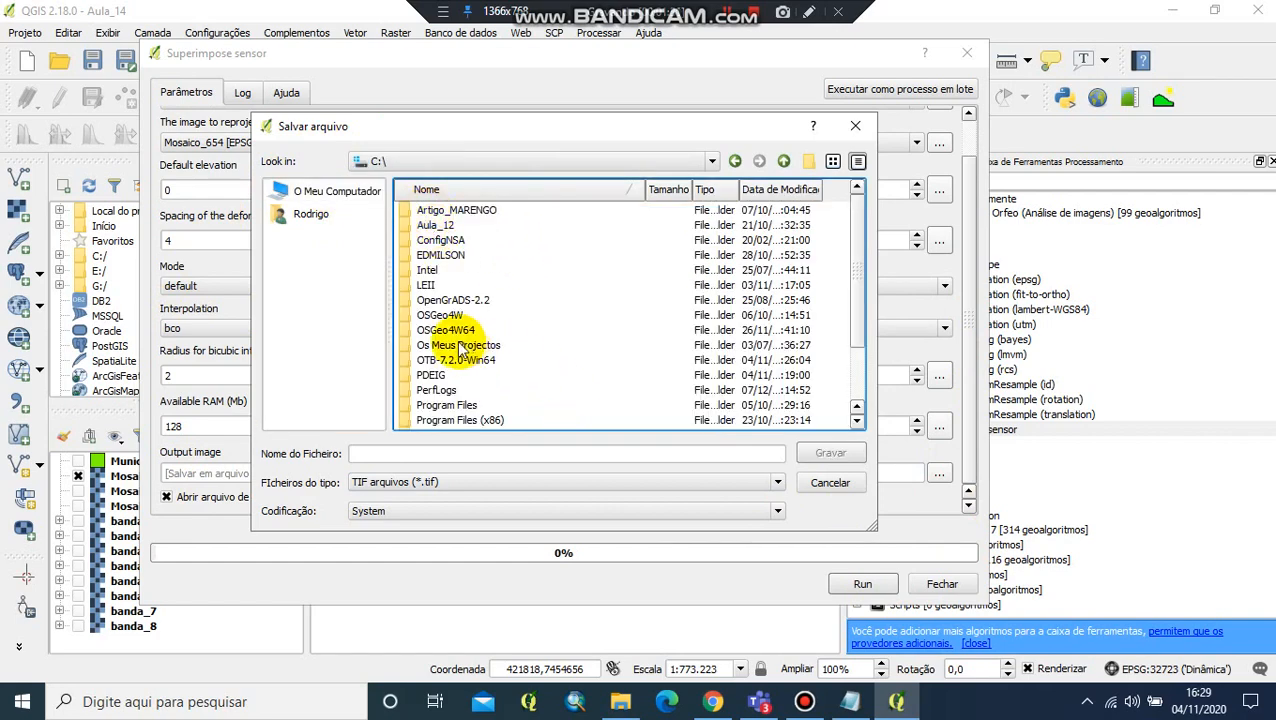
scroll(464, 347, "down", 2)
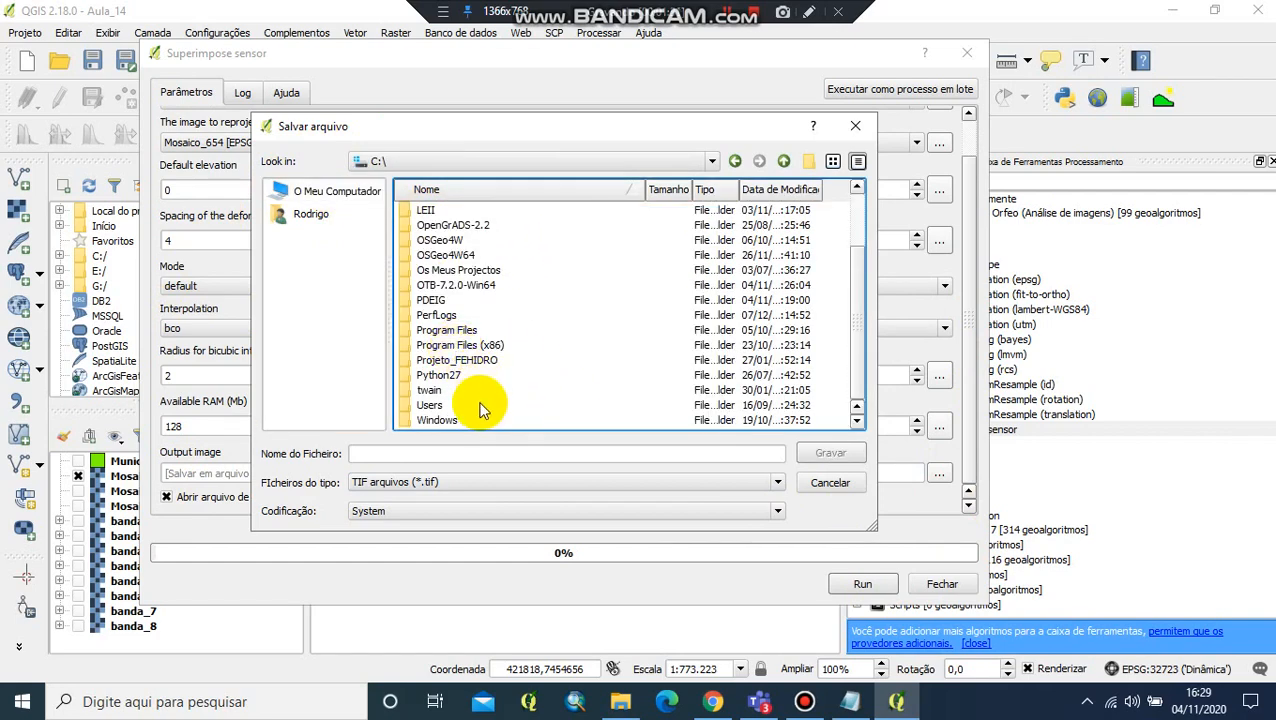
double_click(432, 301)
double_click(464, 356)
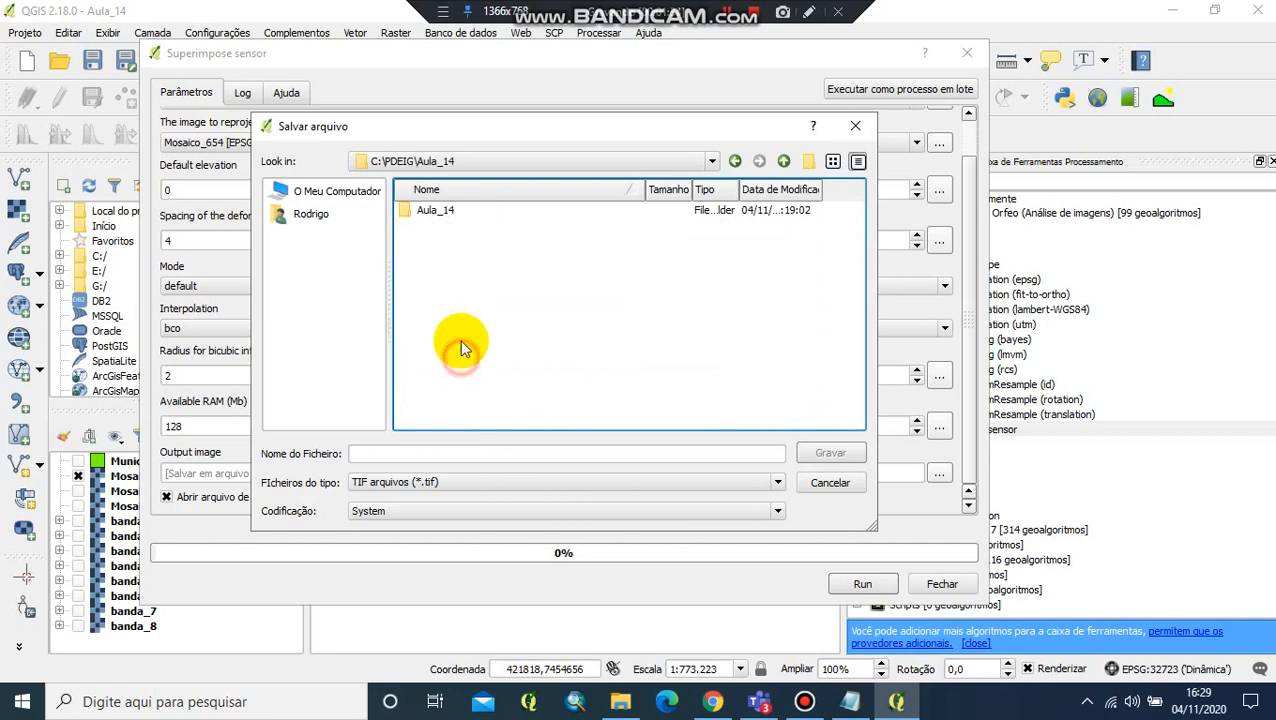
double_click(440, 212)
left_click(441, 450)
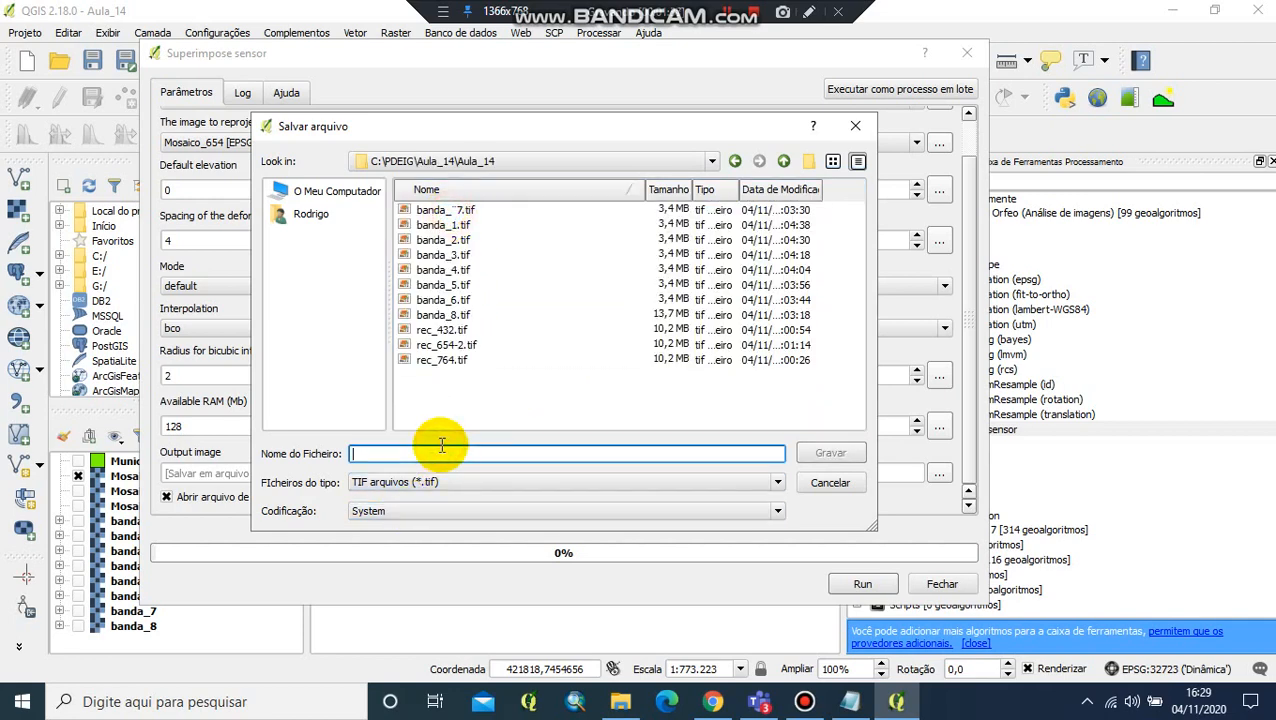
type("PAN_654")
left_click(830, 452)
left_click(856, 584)
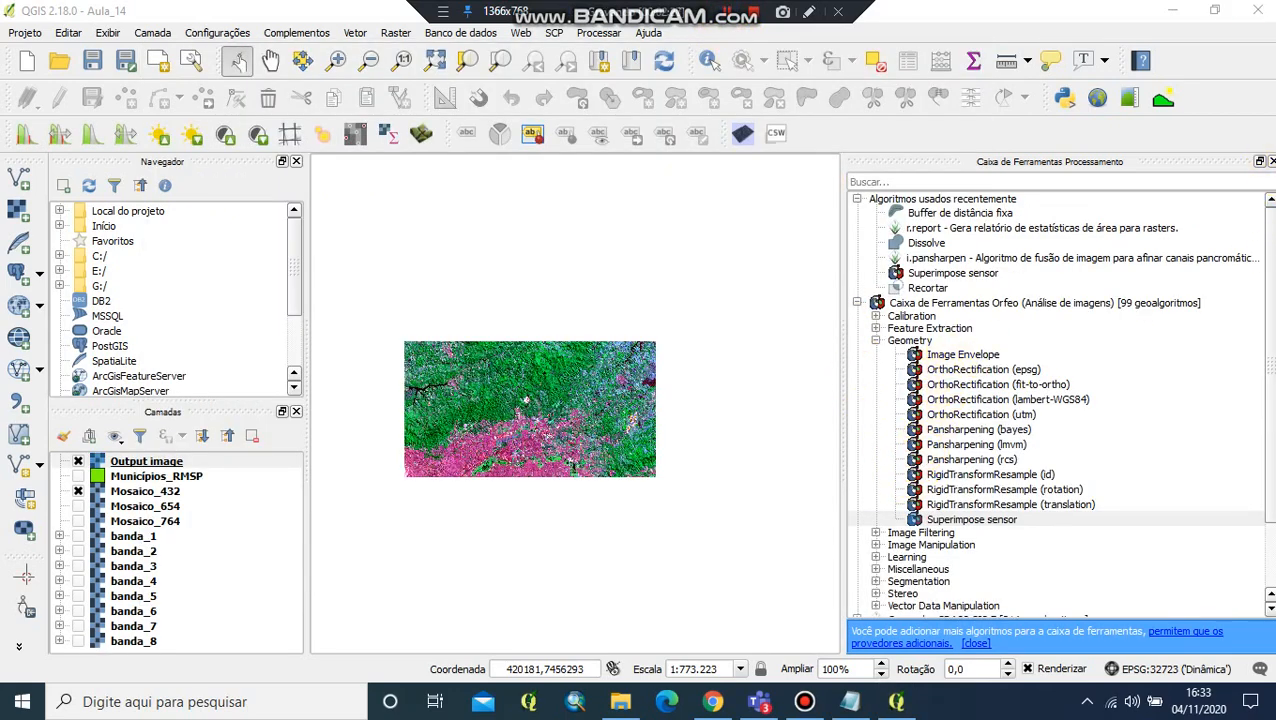
- Close the Processing Toolbox and move the Mosaico_432 layer directly below the Output image layer
left_click(1271, 163)
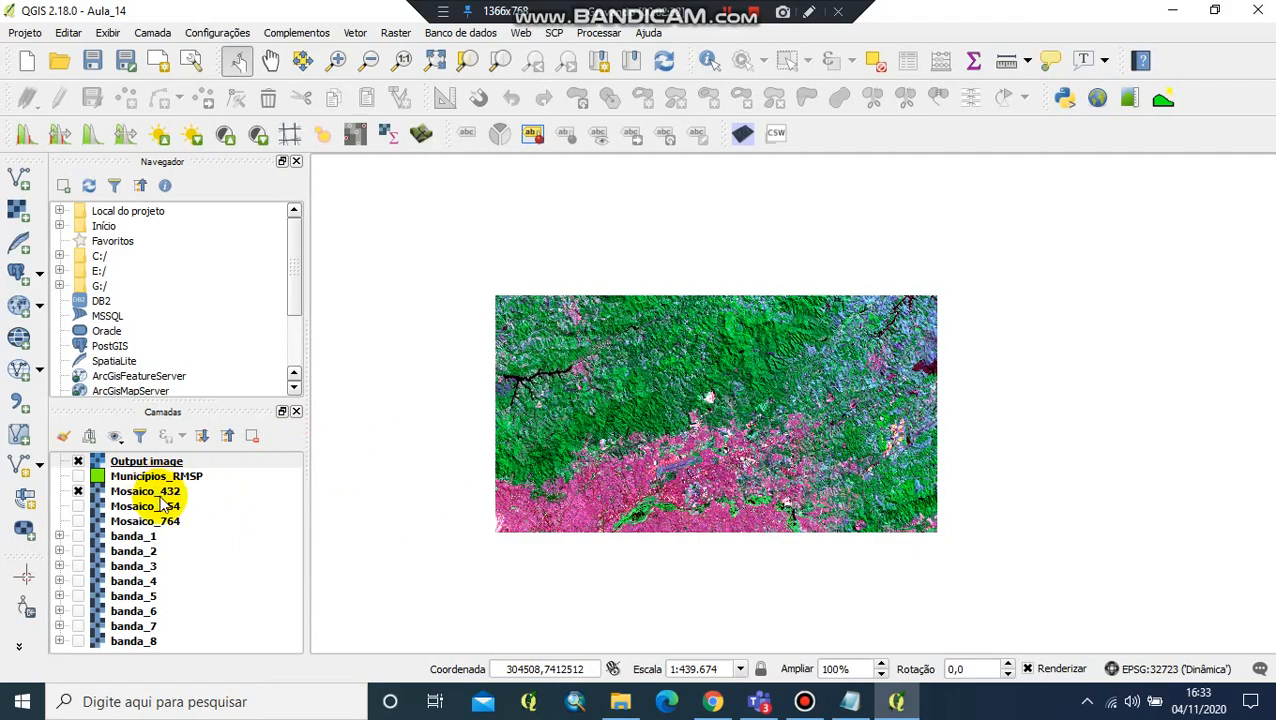
scroll(563, 490, "up", 1)
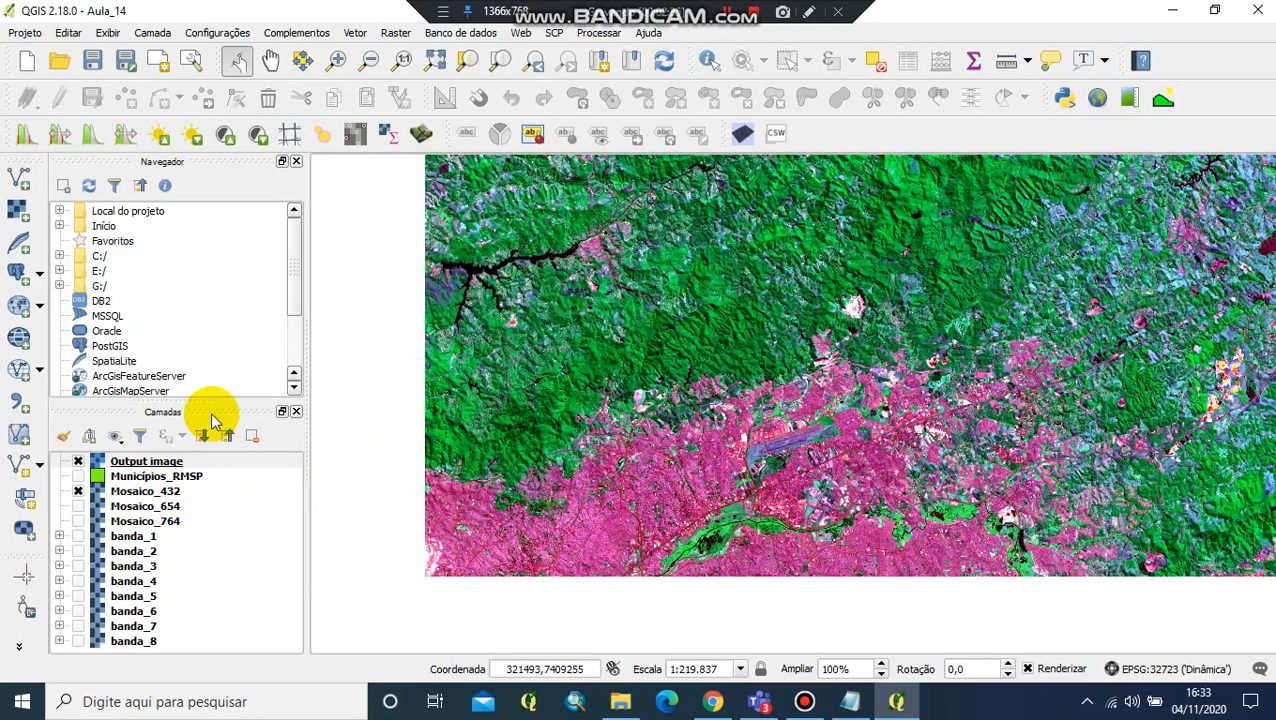
left_click_drag(130, 494, 115, 469)
scroll(752, 438, "up", 1)
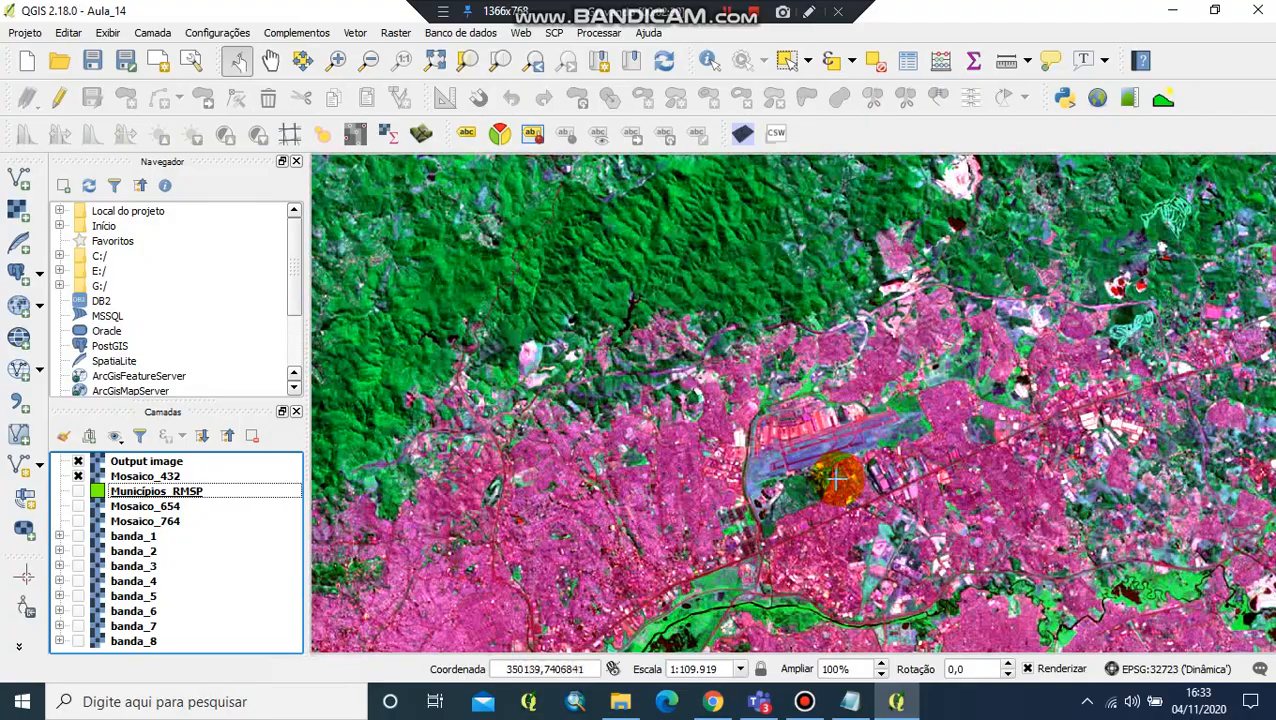
left_click_drag(840, 481, 750, 425)
scroll(738, 426, "up", 1)
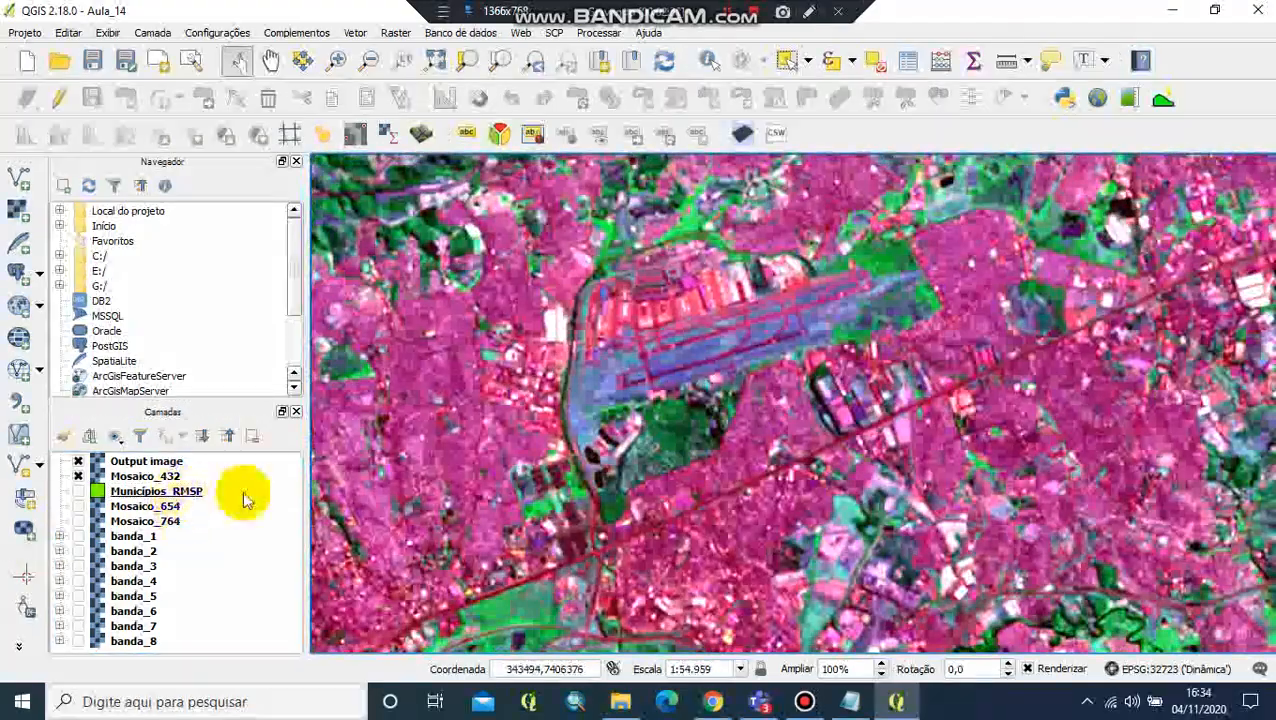
- Rename the Output image layer as Pan_654
left_click(160, 462)
right_click(162, 462)
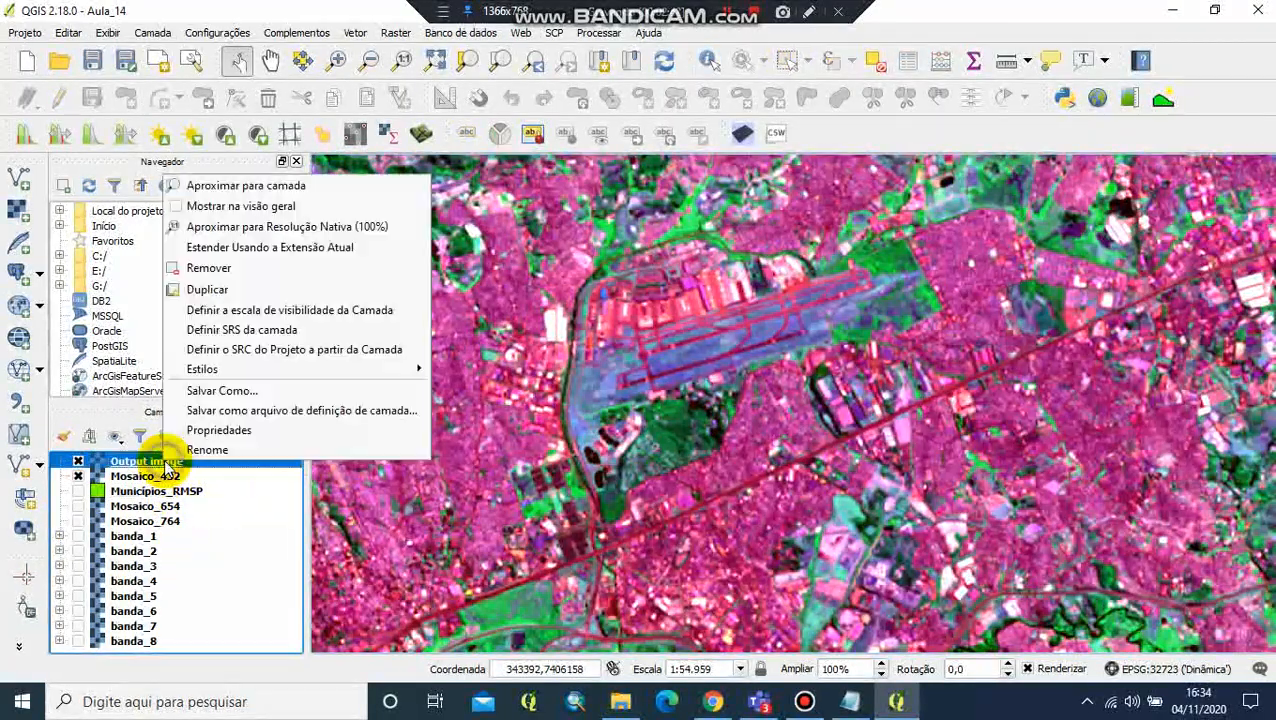
left_click(200, 449)
type("Pan")
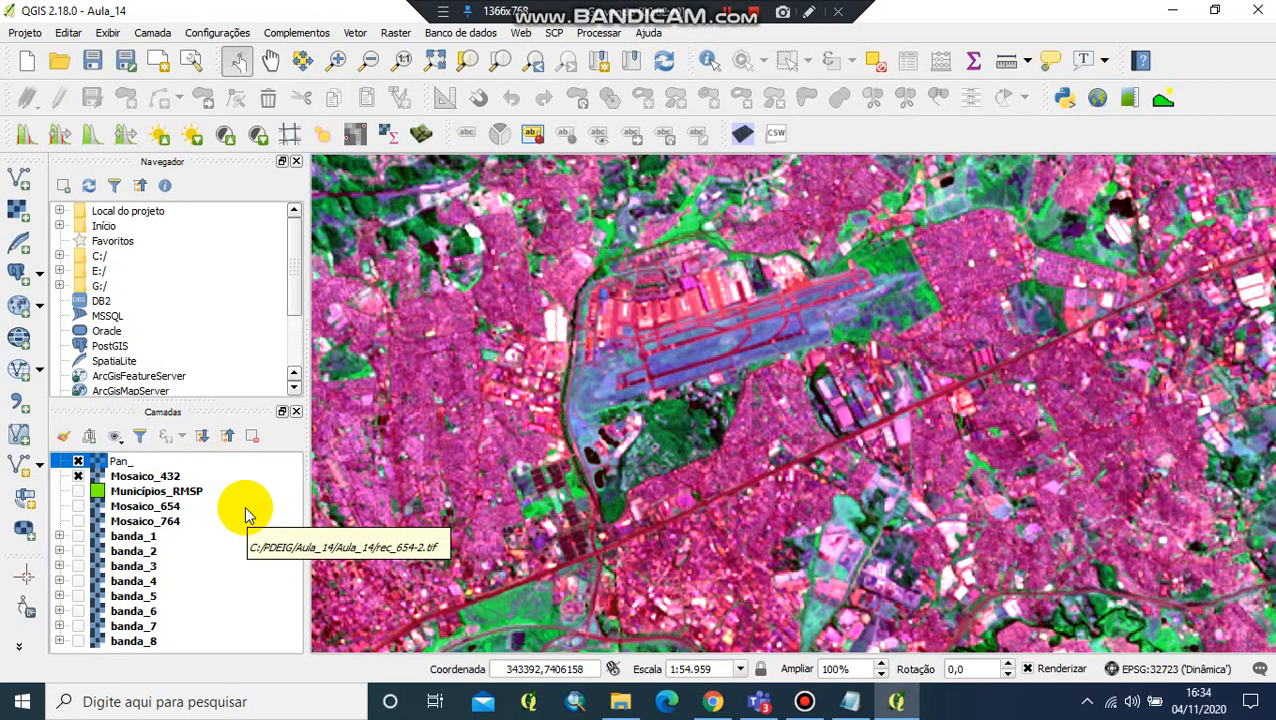
type("_654")
key("Return")
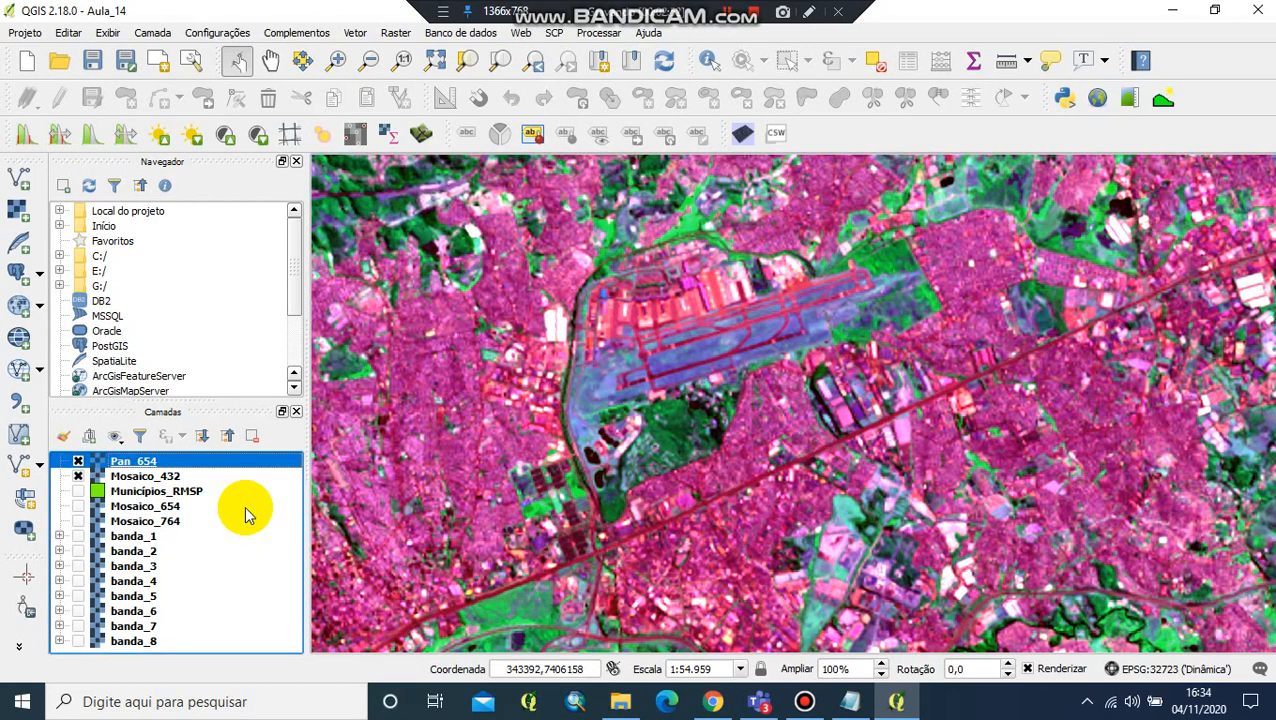
- Swap Mosaico_432 with Mosaico_654 directly below Pan_654, hiding Mosaico_432 and showing Mosaico_654
left_click_drag(172, 477, 128, 478)
left_click(78, 491)
left_click(78, 476)
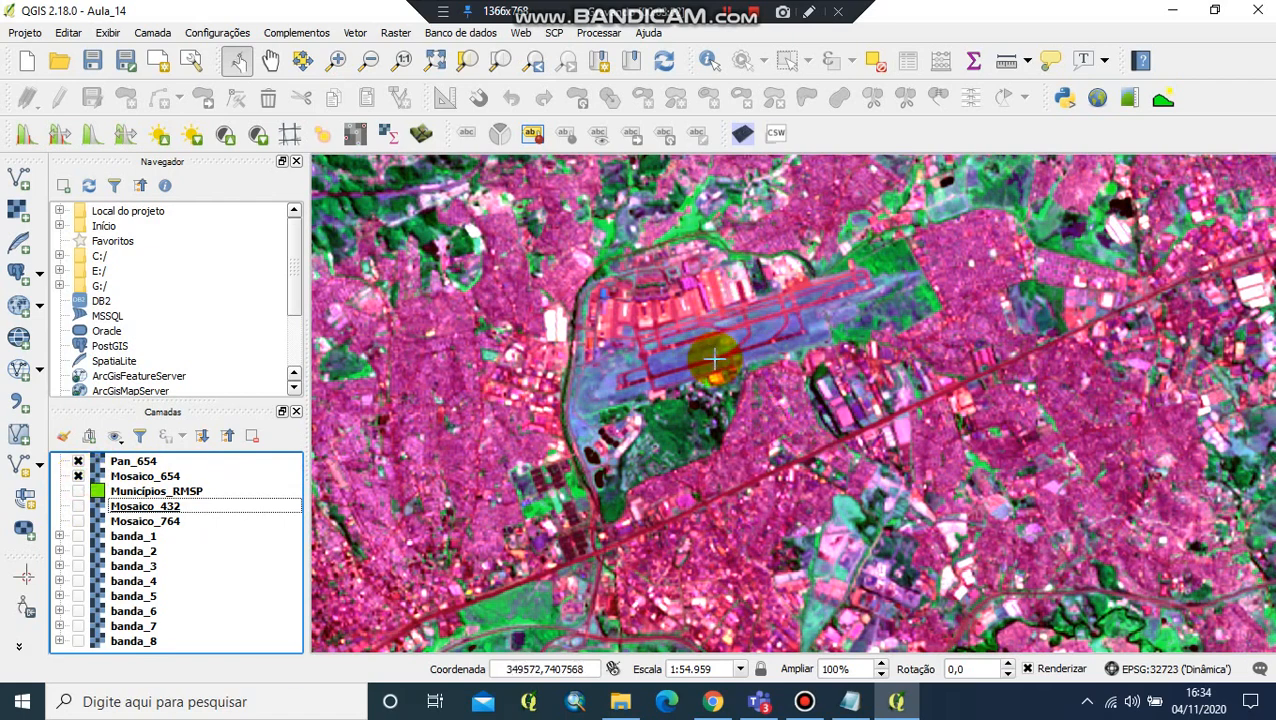
- Compare Pan_654 with Mosaico_654 around the airport by repeatedly hiding and showing Pan_654
scroll(714, 360, "down", 1)
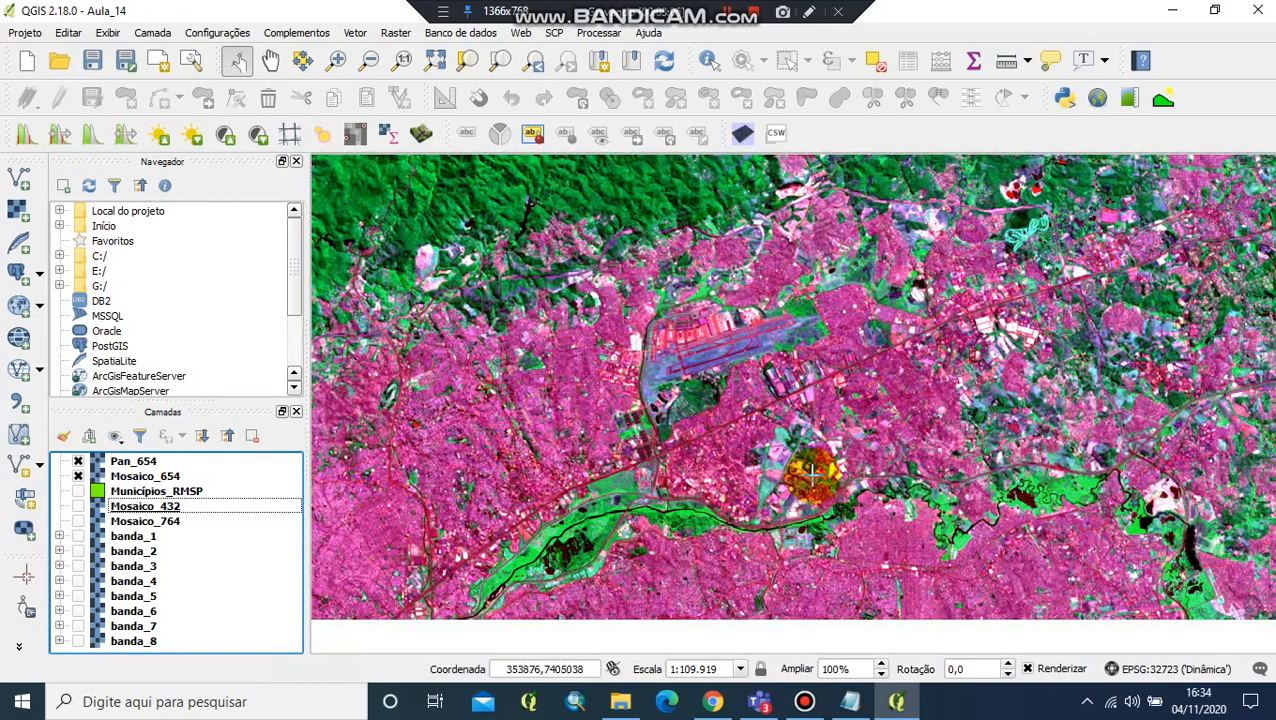
scroll(770, 395, "up", 1)
scroll(700, 355, "up", 1)
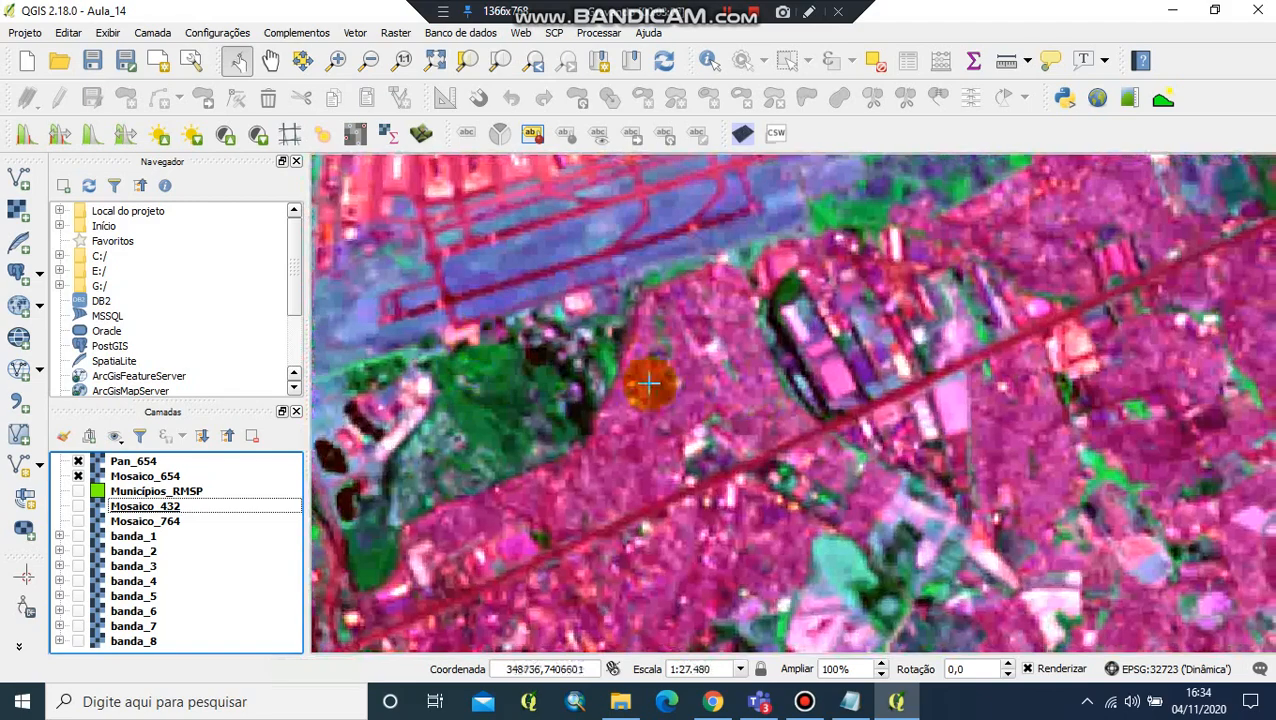
scroll(551, 393, "down", 1)
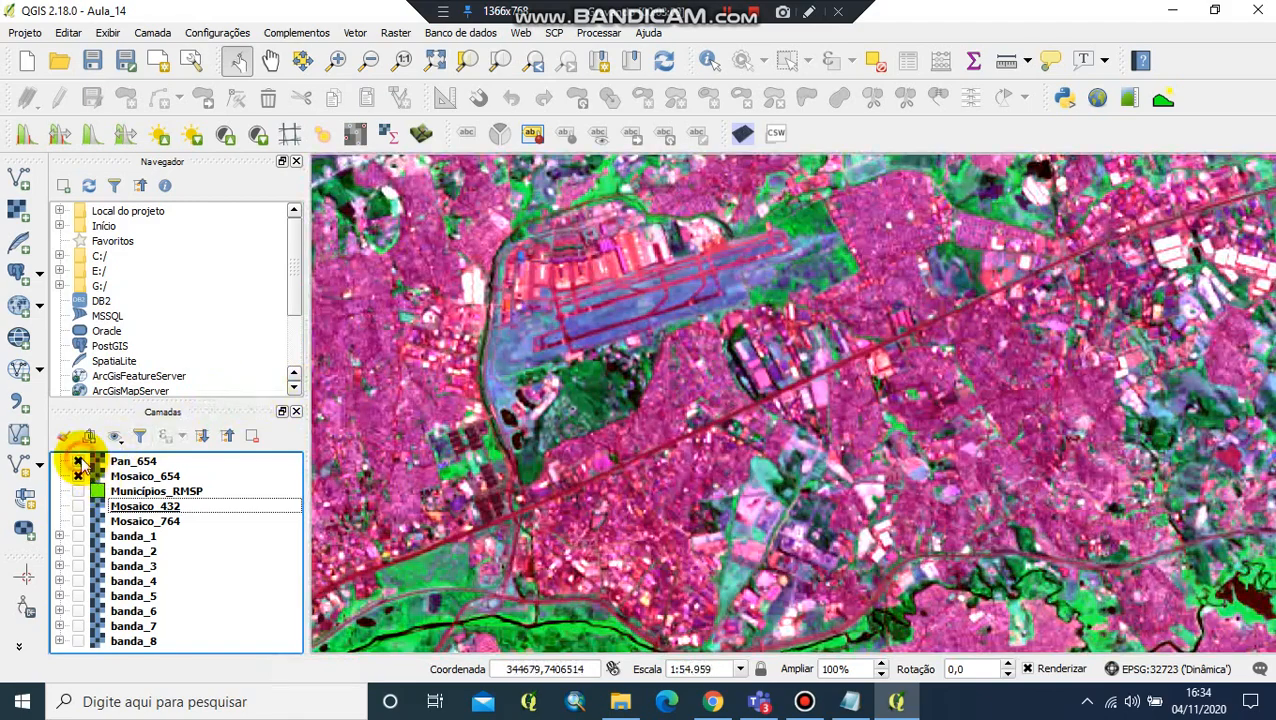
scroll(580, 395, "down", 1)
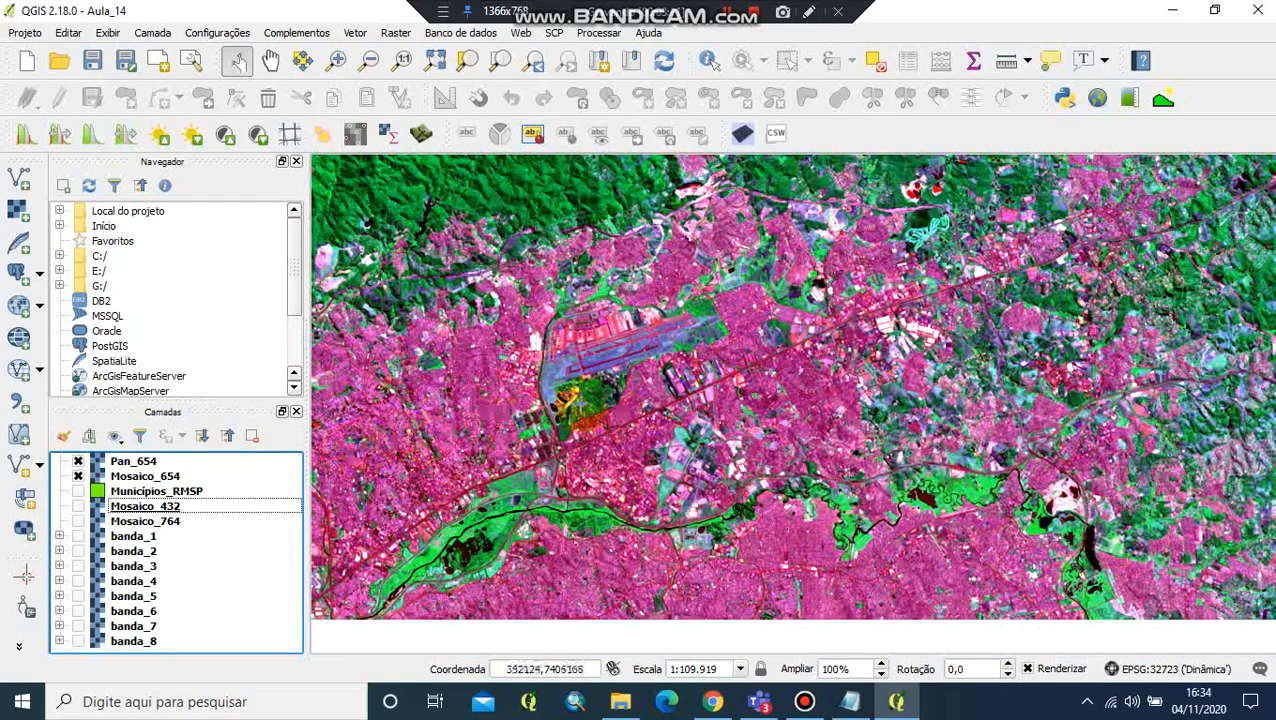
left_click(78, 462)
left_click(79, 463)
left_click(79, 463)
left_click(79, 463)
- Compare the detail of Pan_654 and Mosaico_654 over the forested hills north of the airport, toggling Pan_654's visibility
left_click_drag(727, 270, 897, 480)
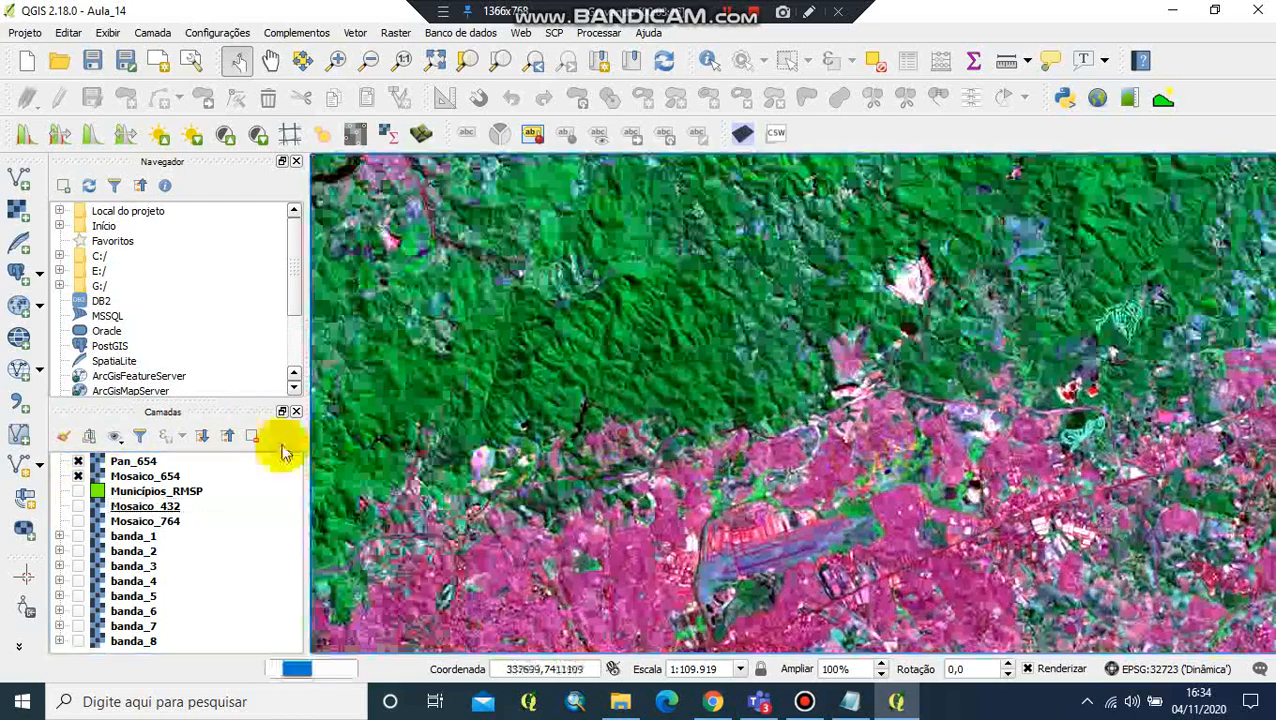
scroll(607, 397, "up", 1)
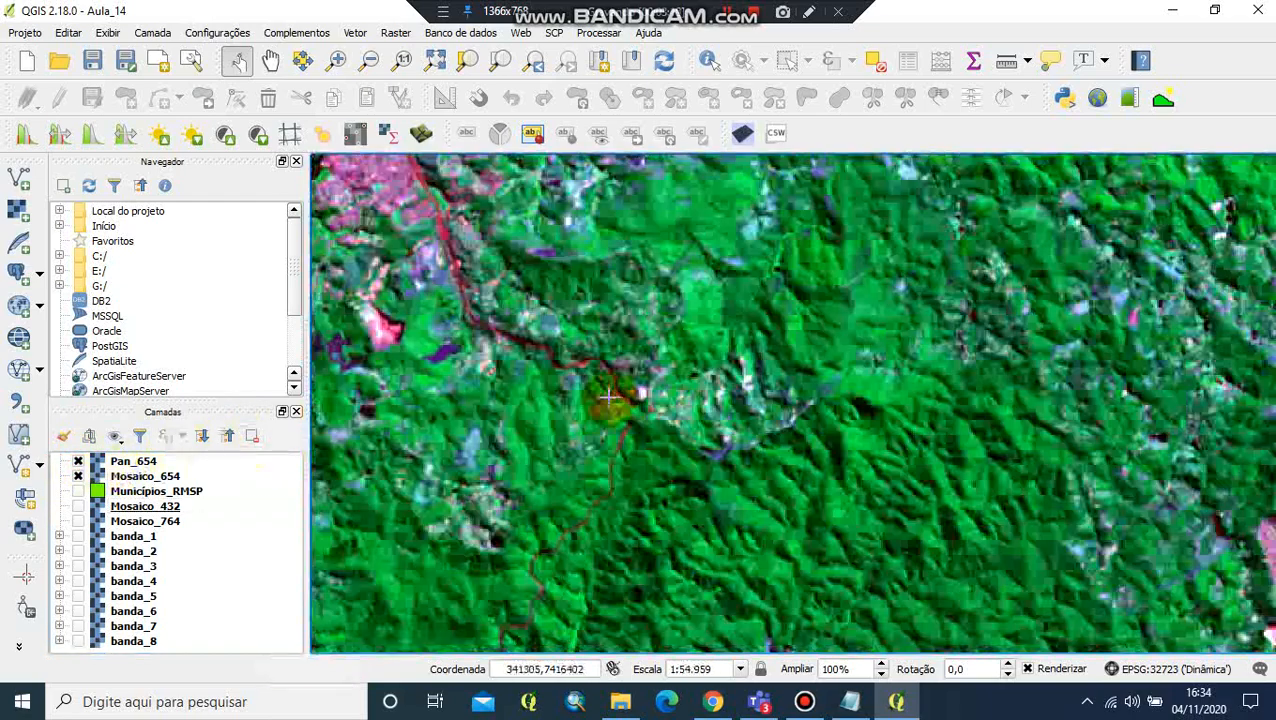
scroll(607, 397, "up", 1)
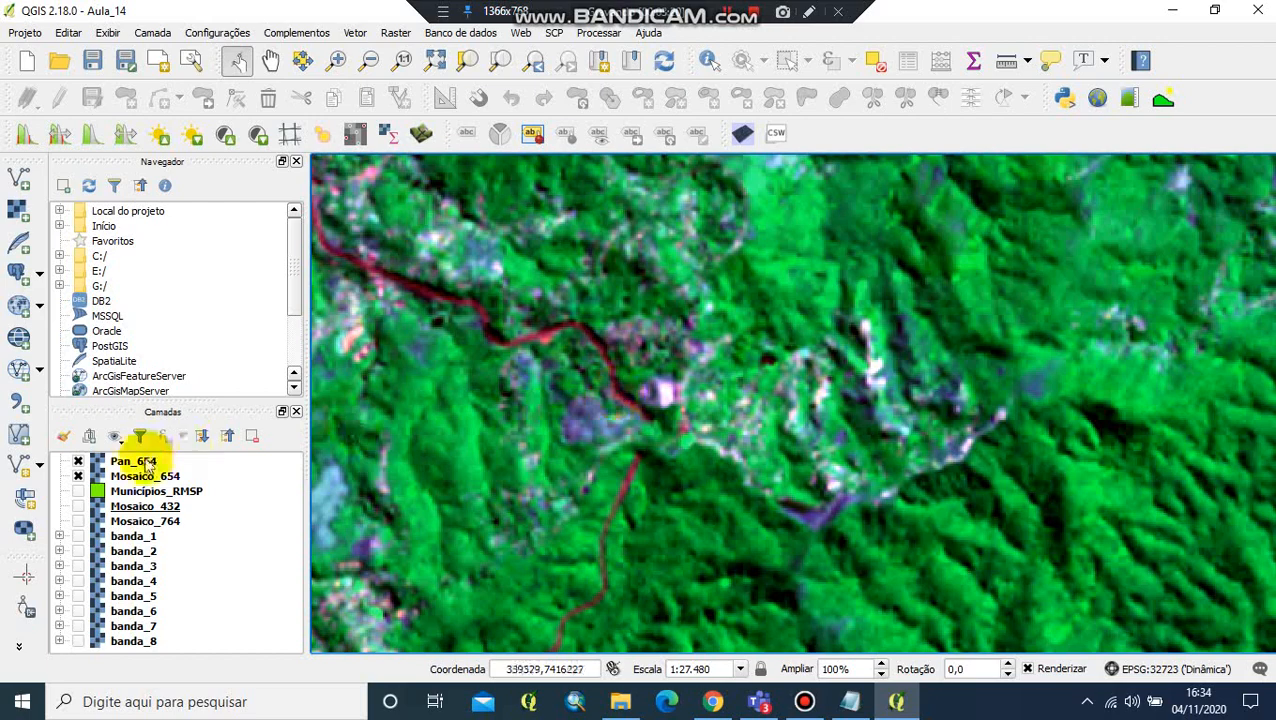
left_click(79, 462)
left_click(79, 462)
left_click(79, 462)
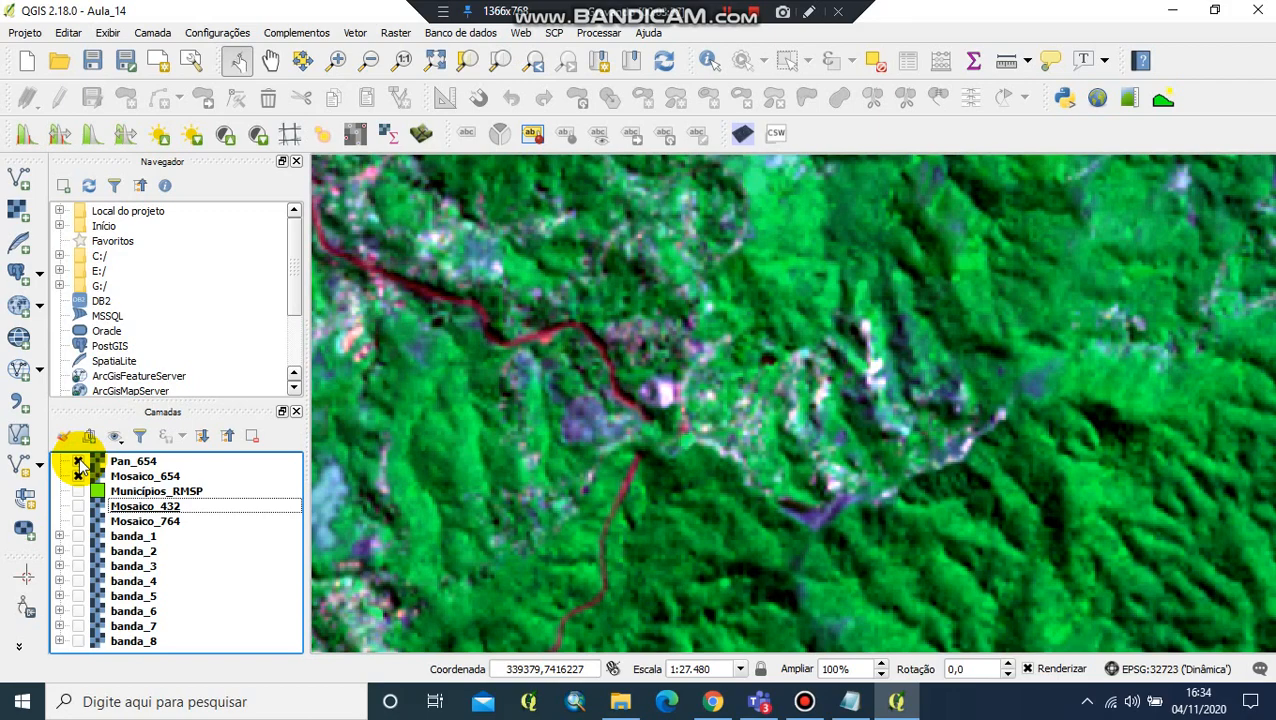
left_click(78, 461)
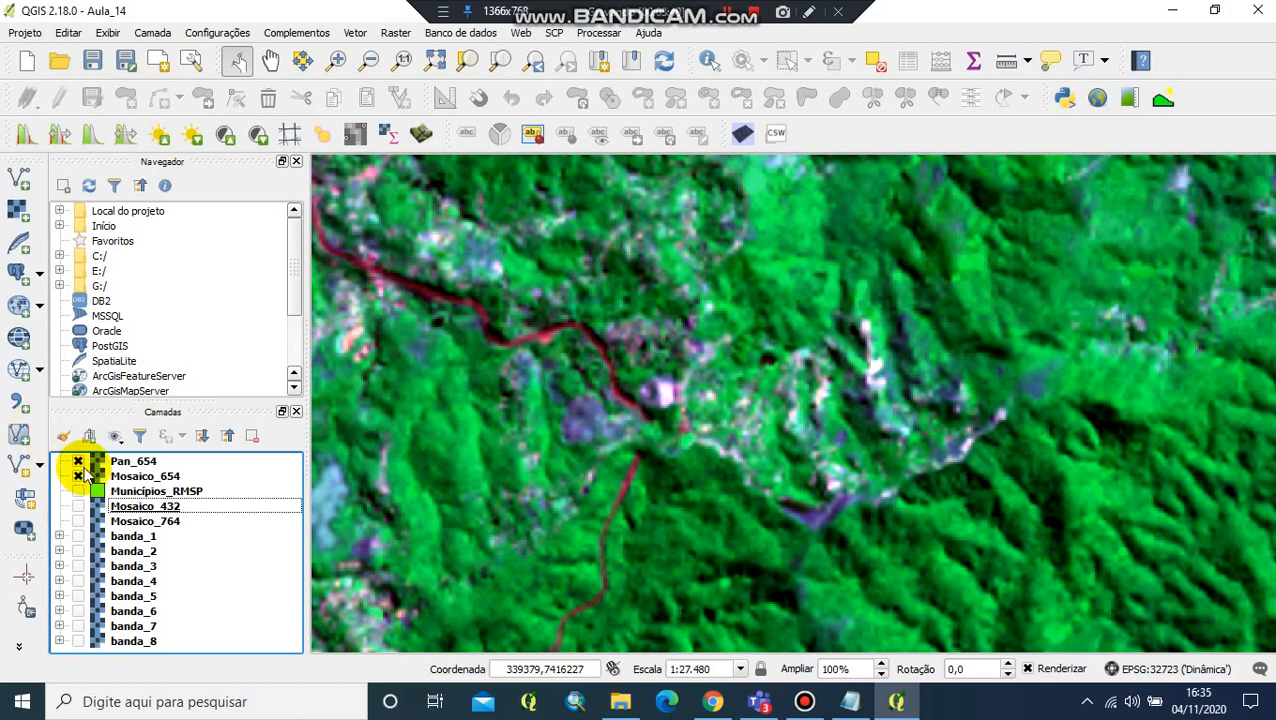
left_click(78, 462)
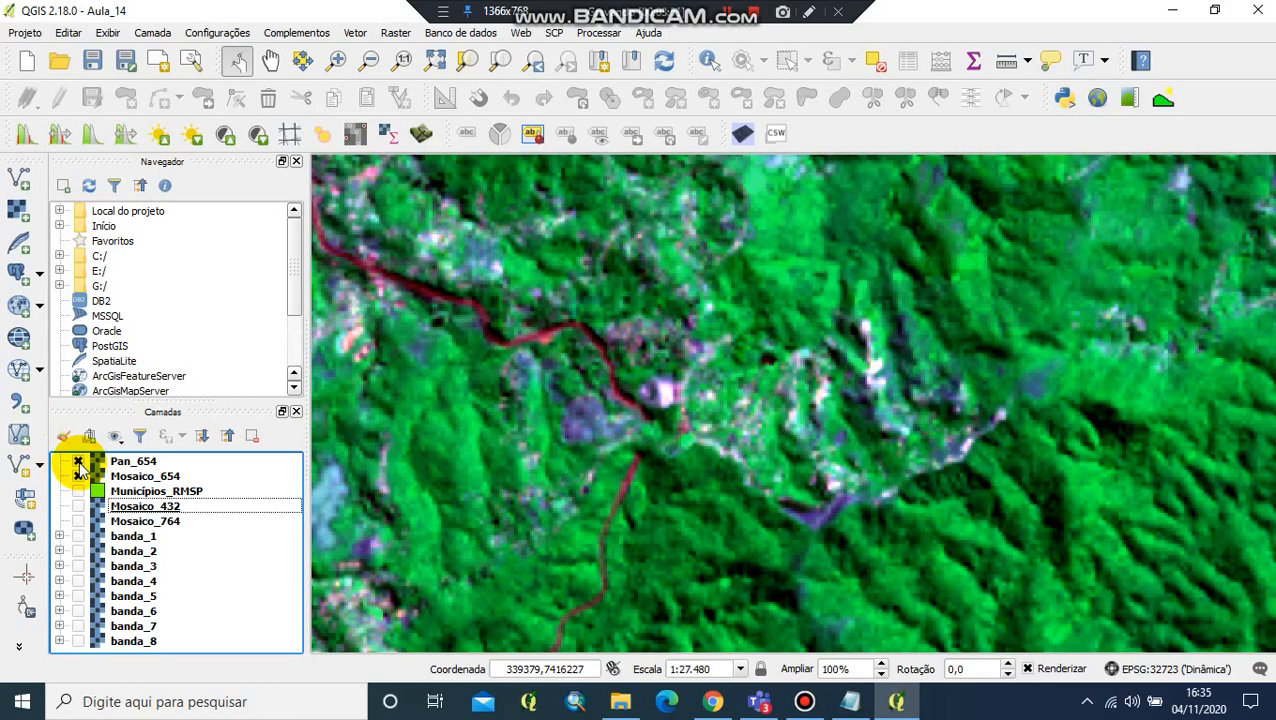
scroll(738, 487, "down", 3)
left_click_drag(706, 408, 599, 232)
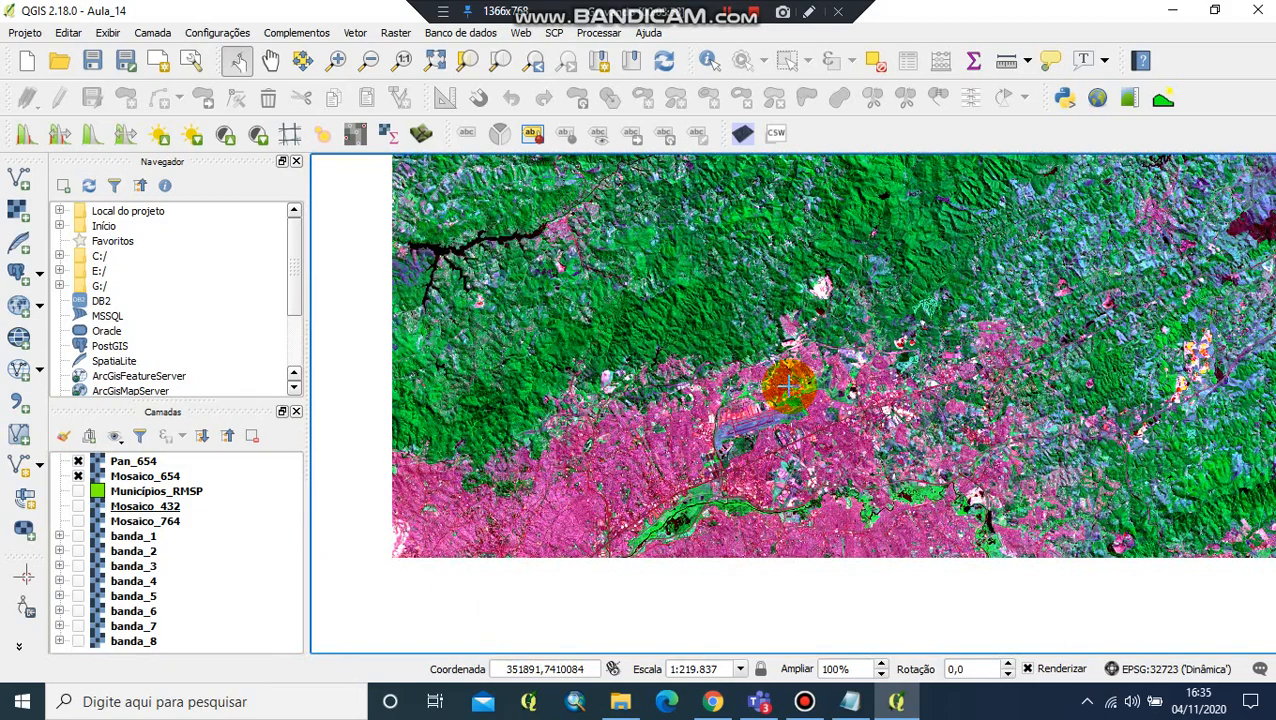
left_click_drag(1156, 375, 1015, 430)
left_click_drag(720, 287, 750, 290)
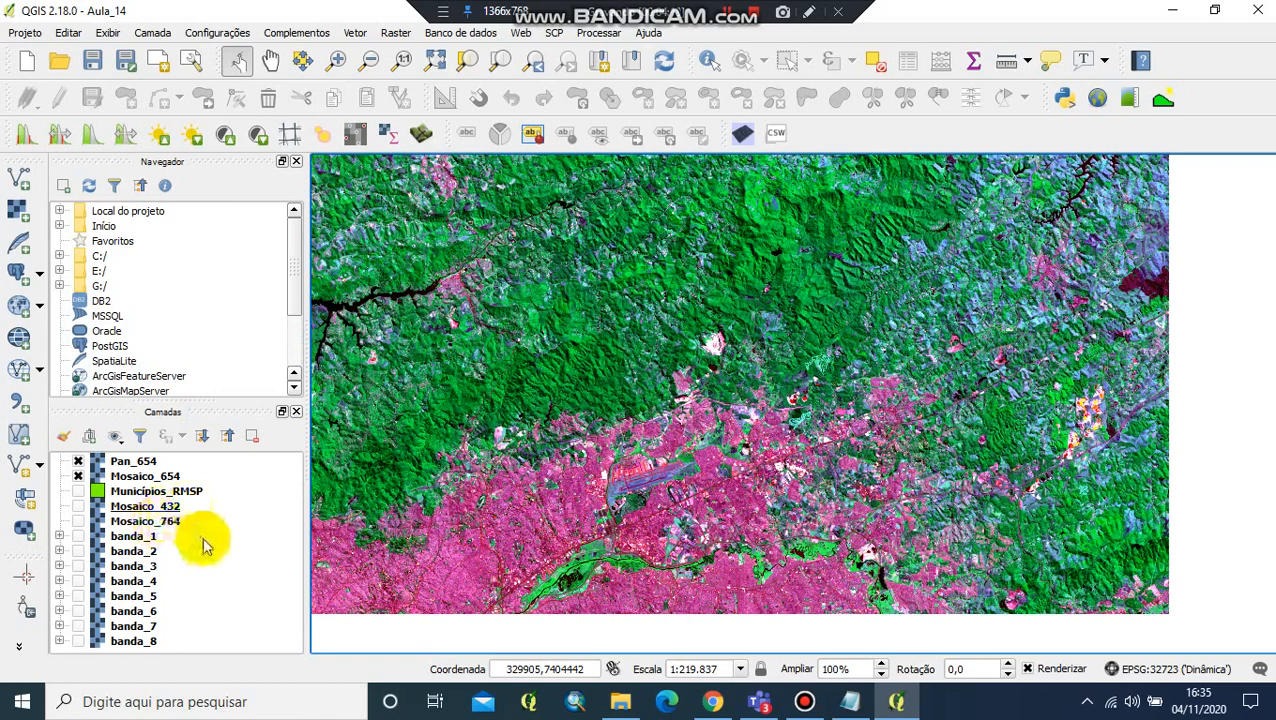
- Show the Processing Toolbox and open the Superimpose sensor algorithm from the Orfeo Geometry group again
left_click(598, 33)
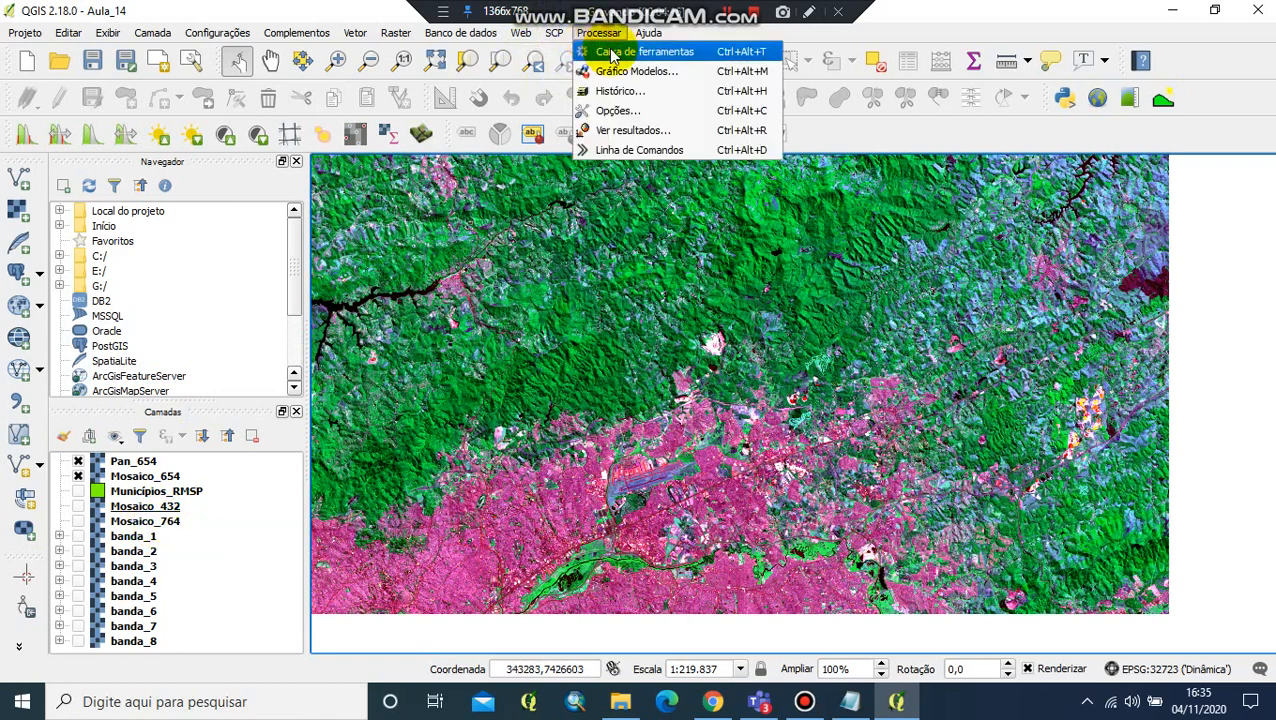
left_click(614, 52)
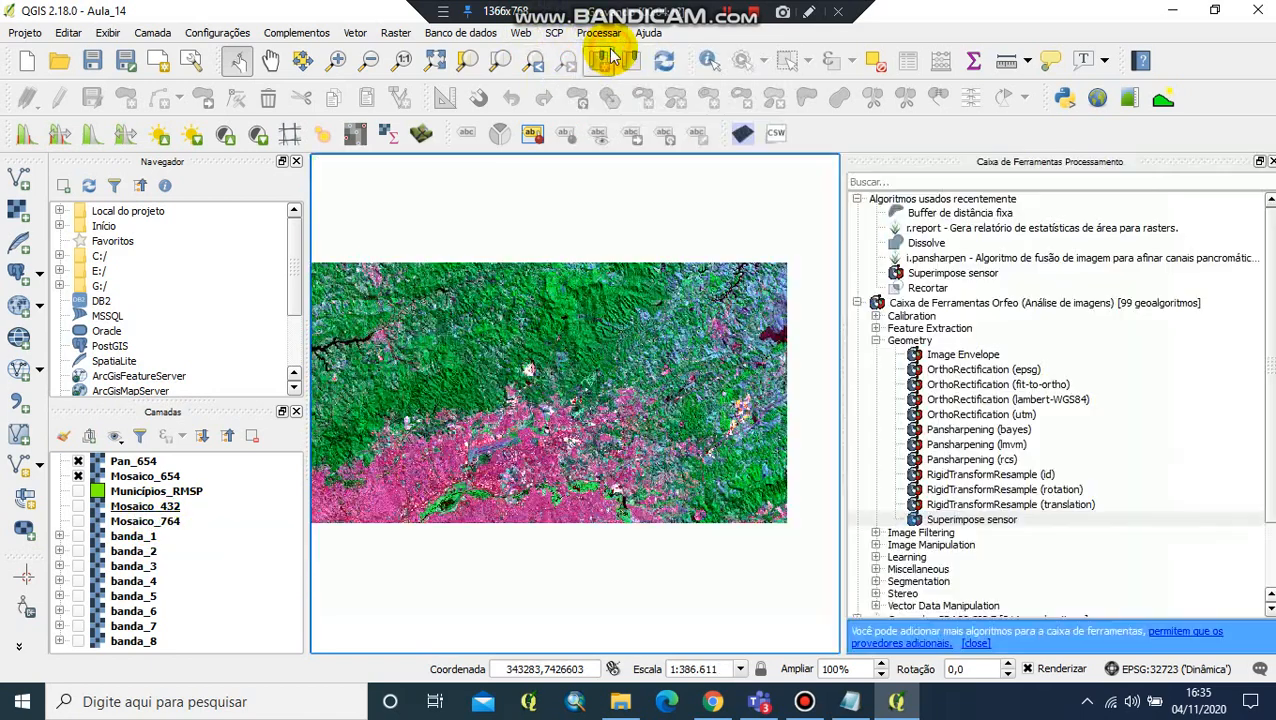
left_click(862, 302)
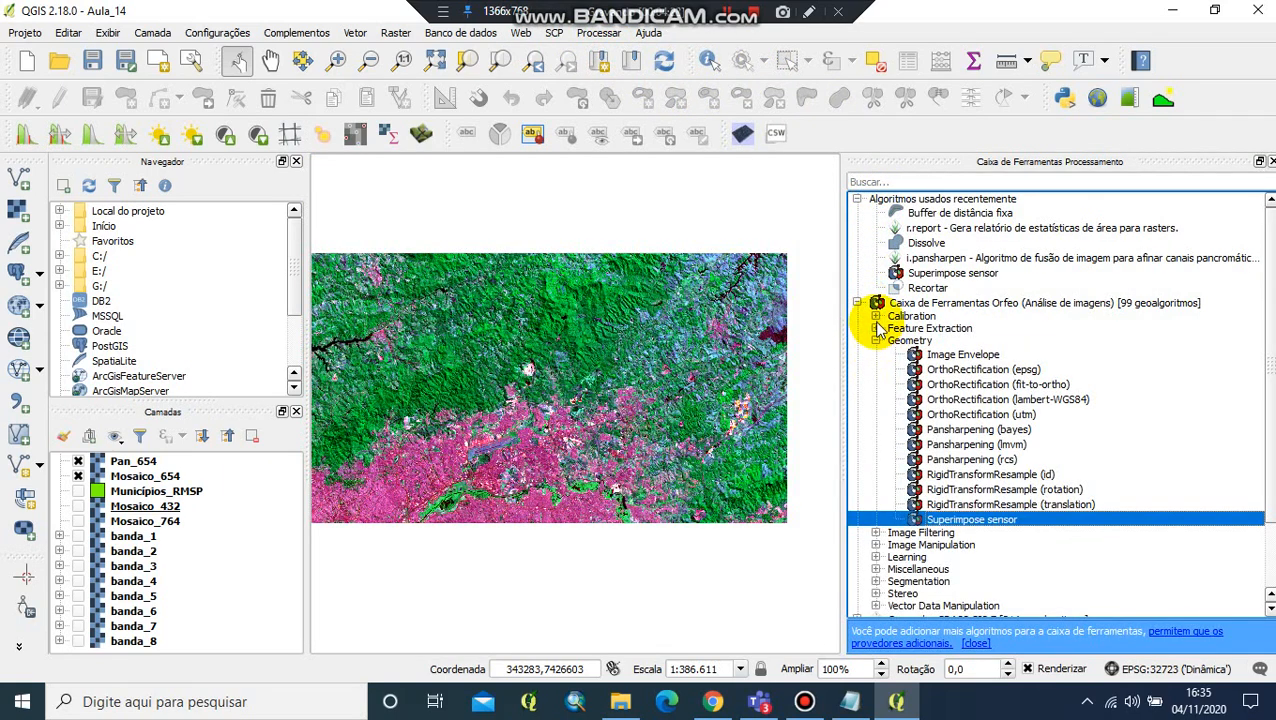
left_click(875, 341)
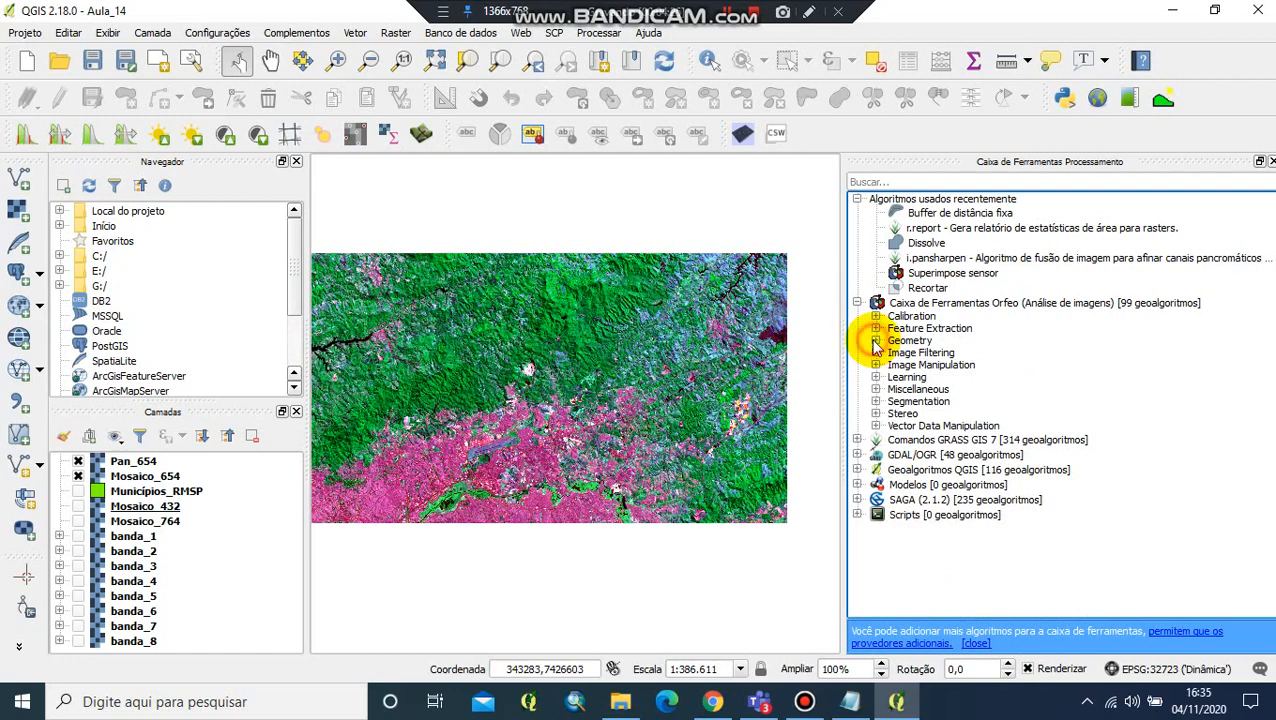
left_click(875, 341)
scroll(900, 440, "down", 1)
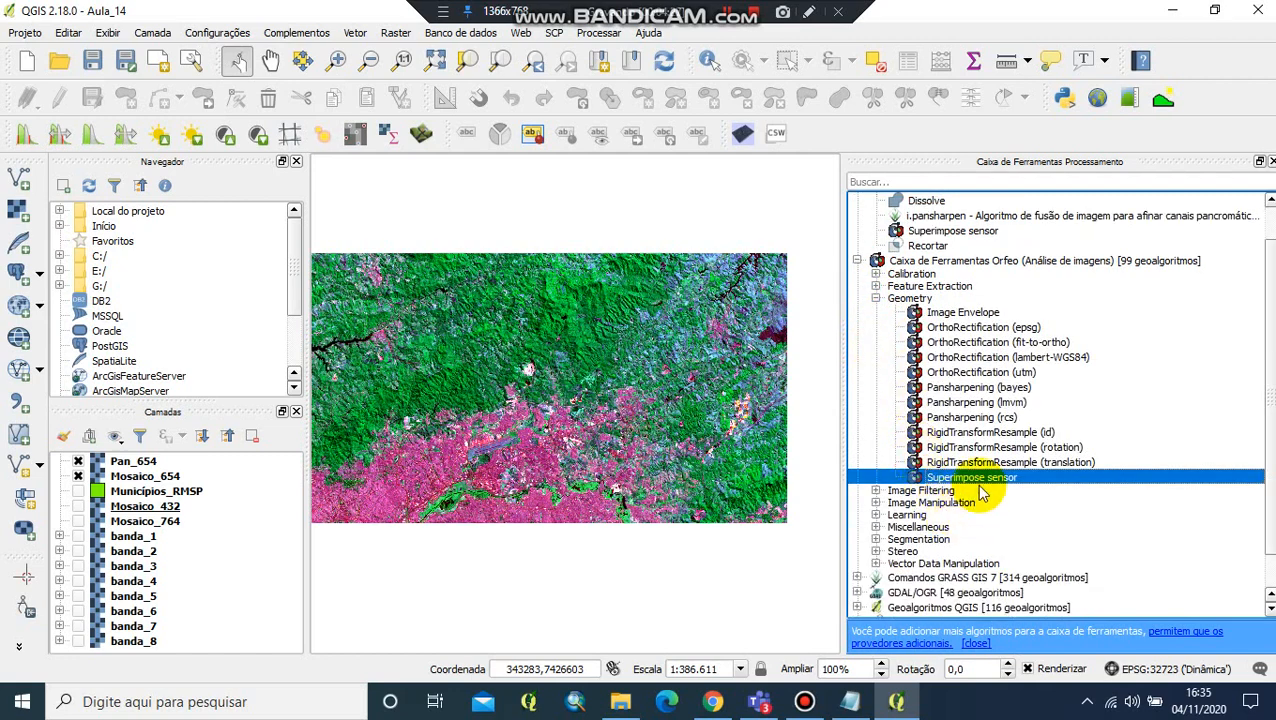
double_click(991, 479)
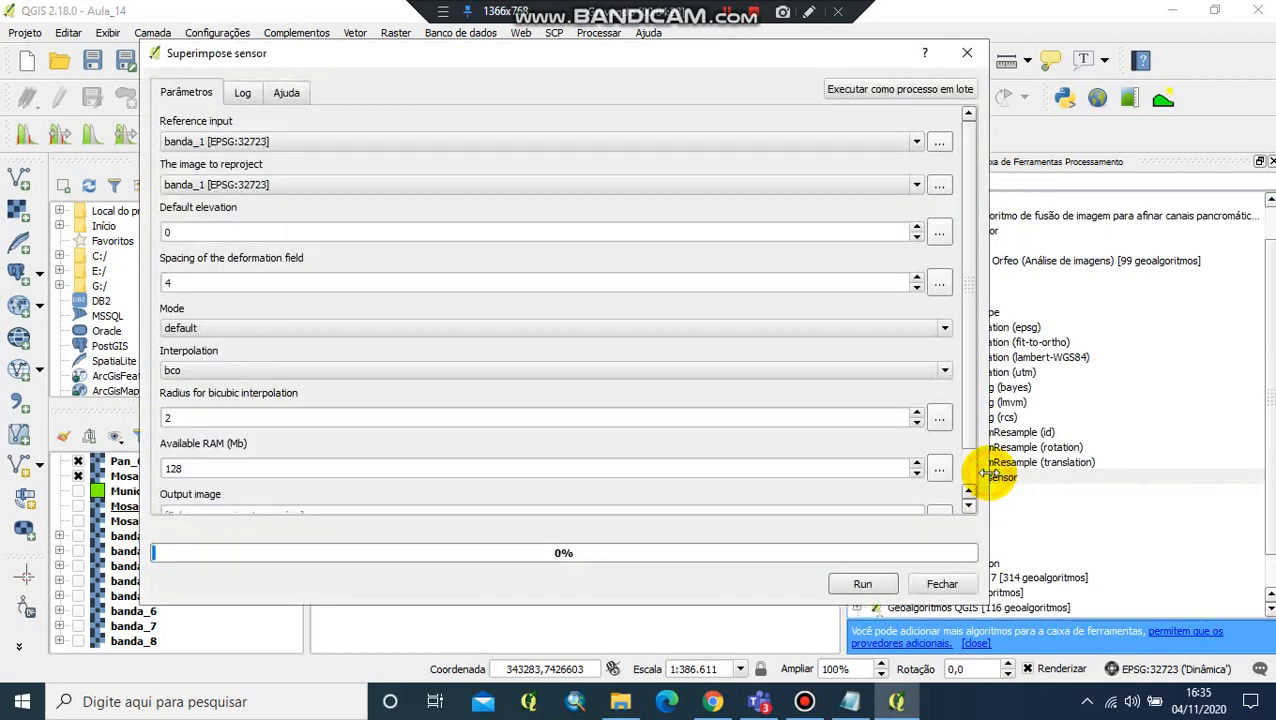
- Set the reference input to banda_8 and the image to reproject to Mosaico_432
left_click(913, 145)
left_click(354, 244)
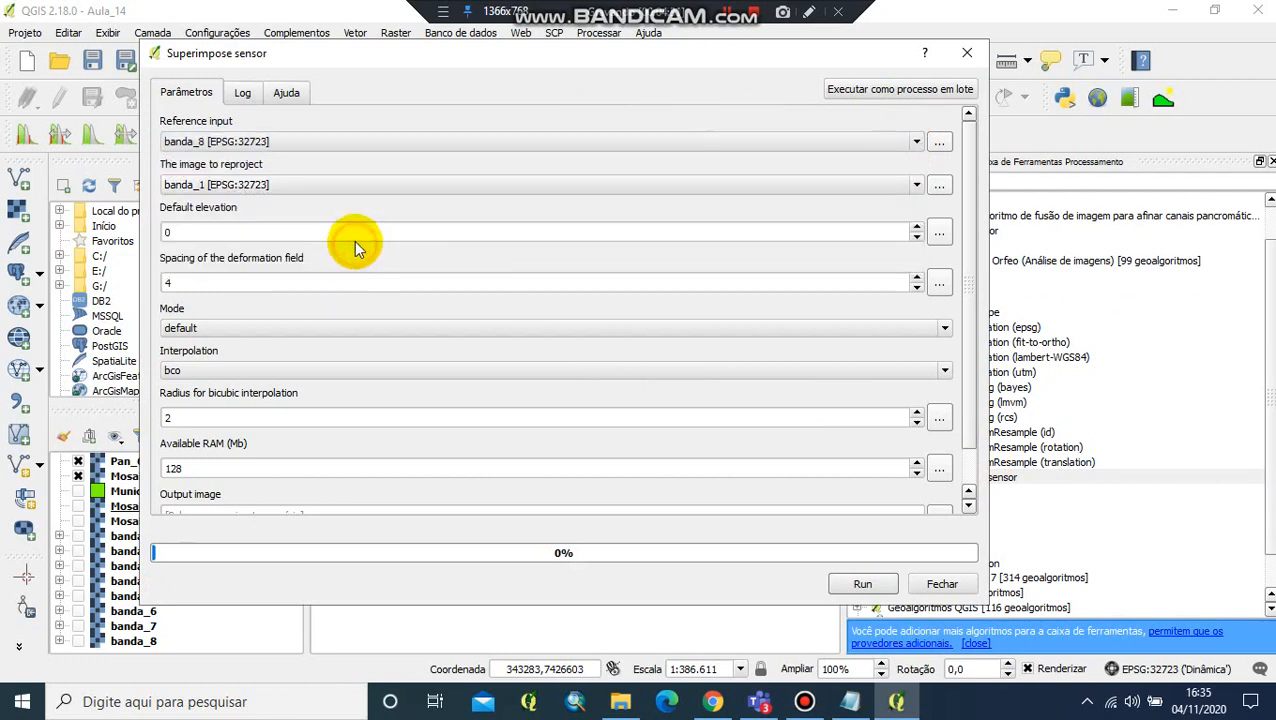
left_click(914, 184)
scroll(285, 245, "down", 1)
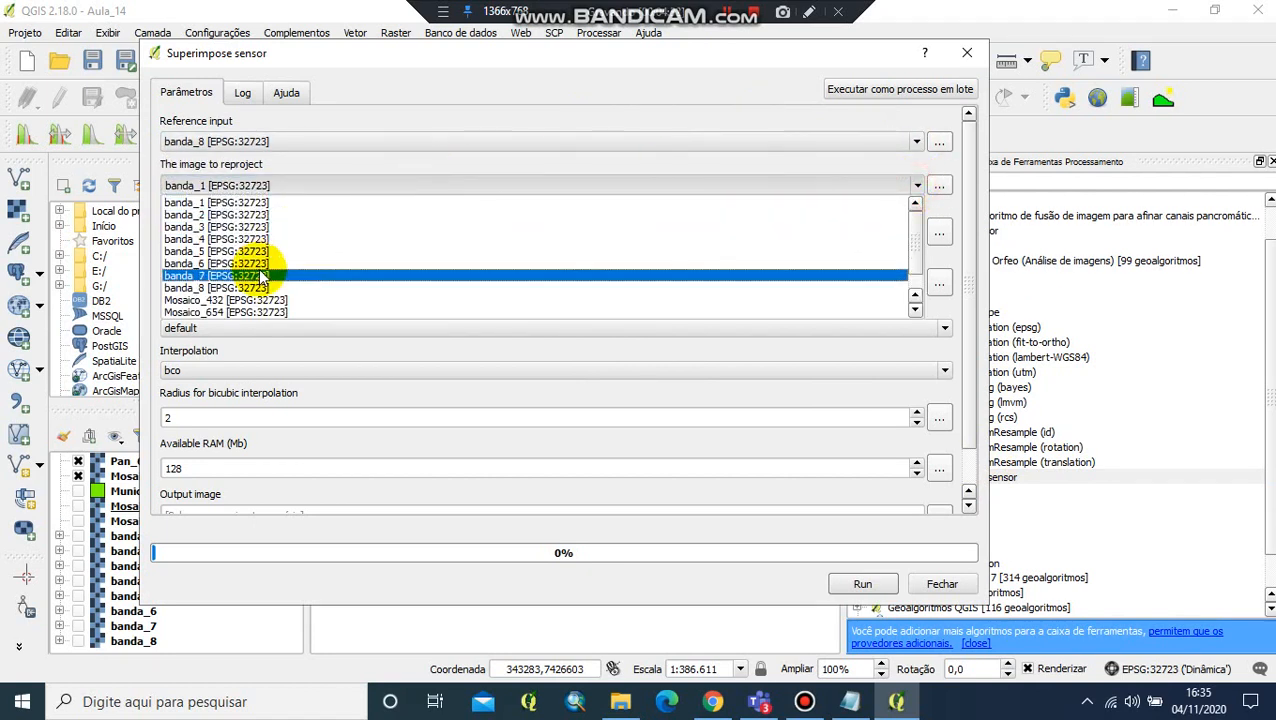
left_click(259, 284)
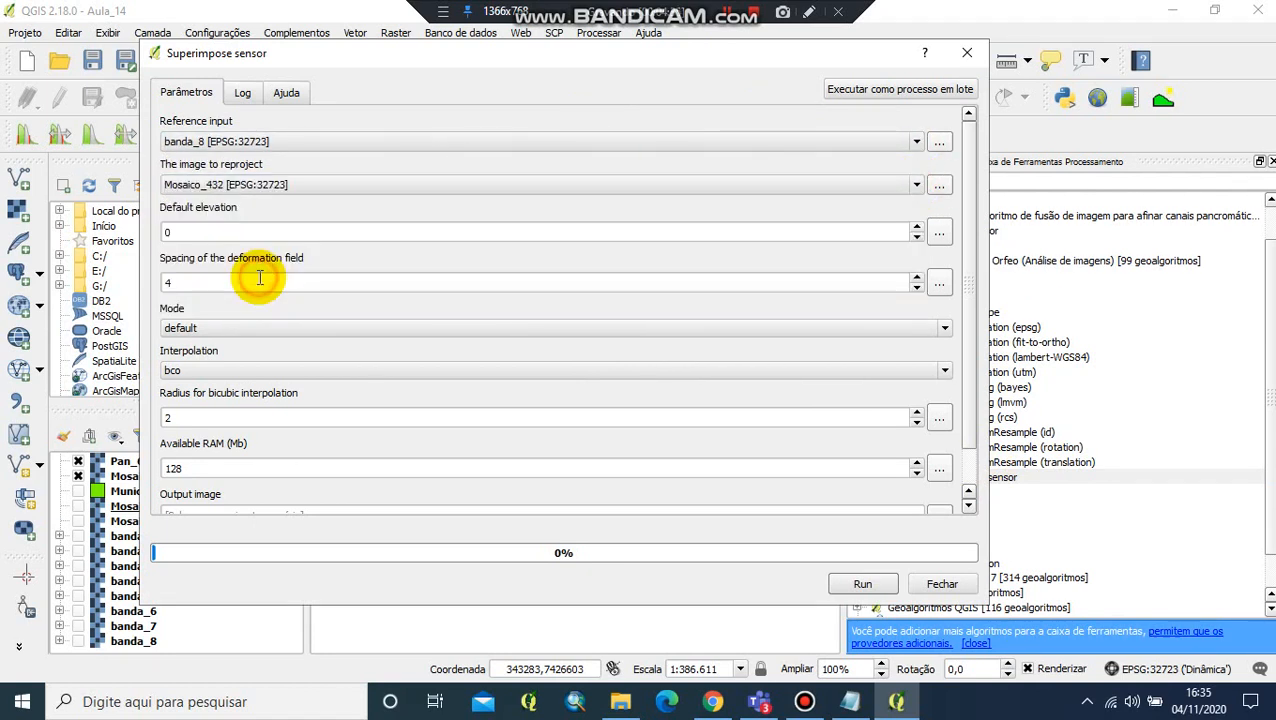
- Set the interpolation of Superimpose sensor to linear
scroll(968, 365, "down", 2)
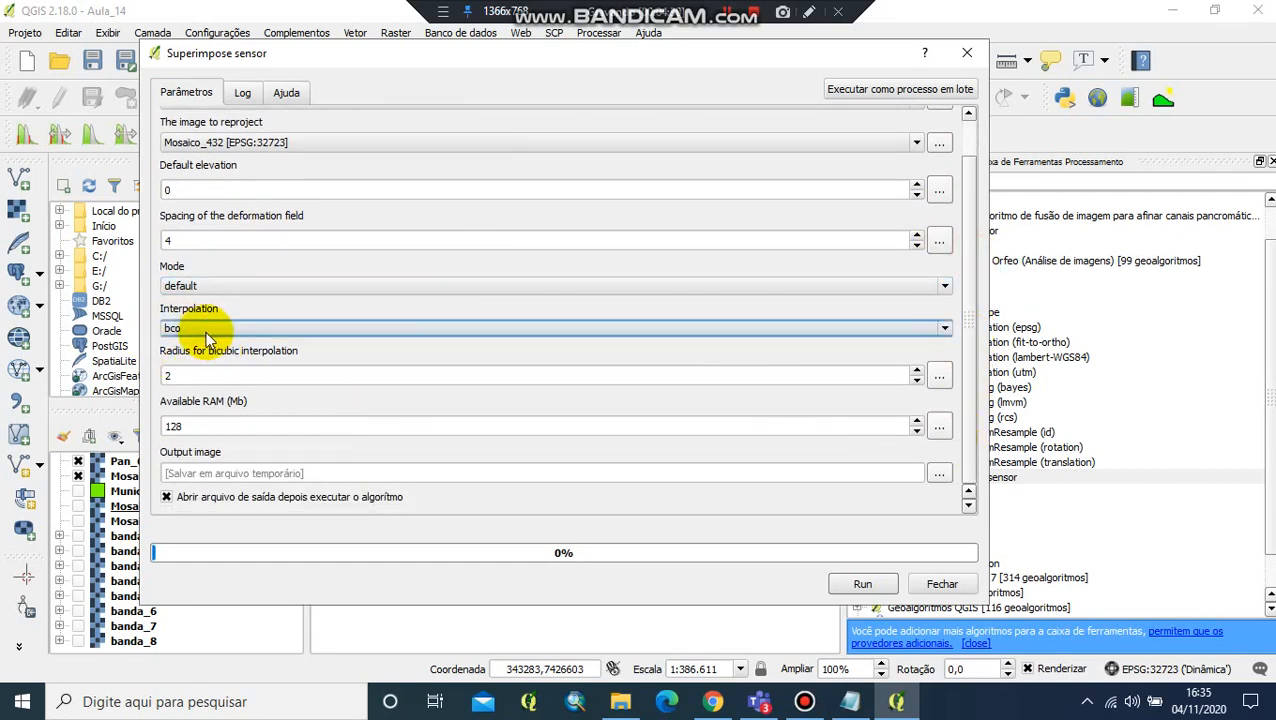
left_click(947, 324)
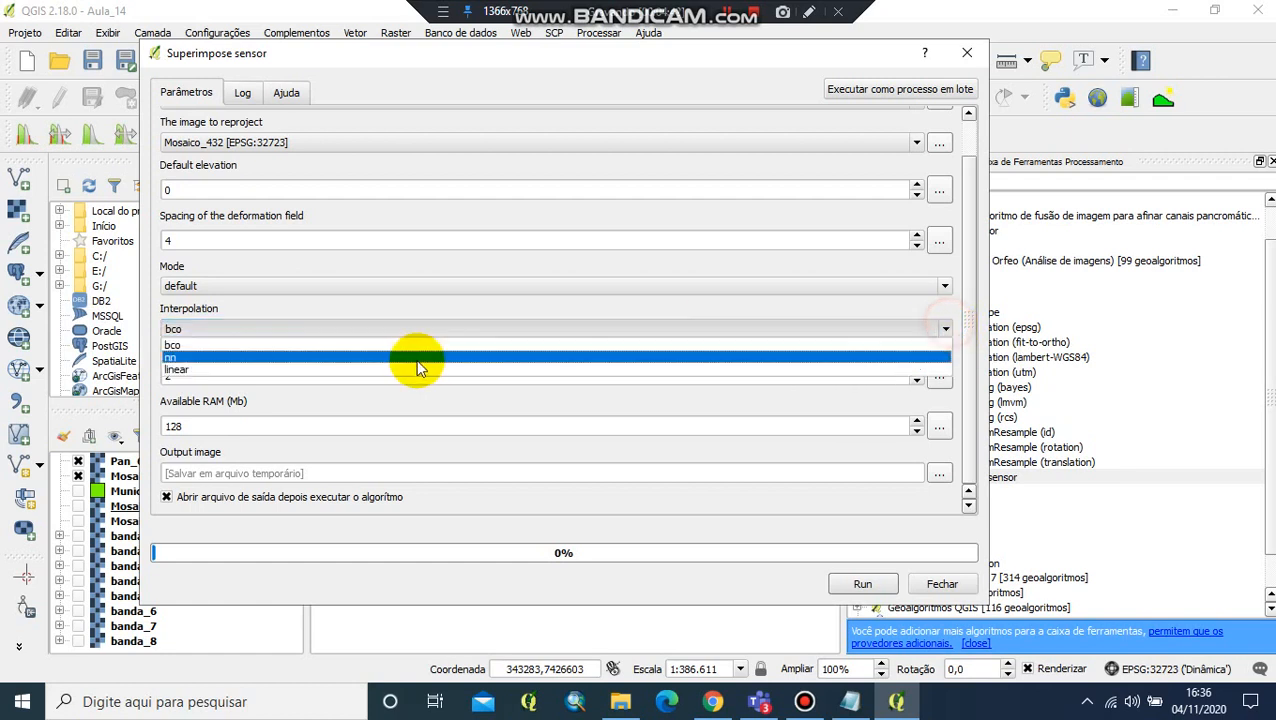
left_click(212, 369)
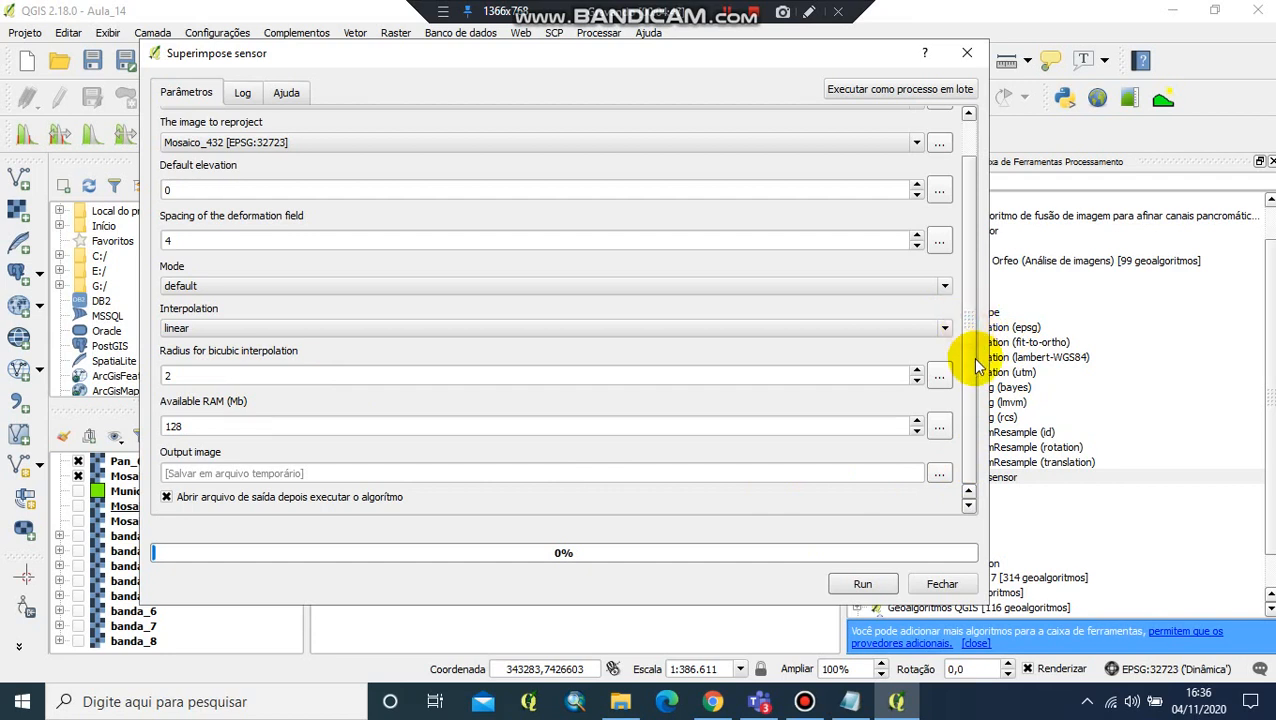
- Set the output image file to Pan_432 in C:\PDEIG\Aula_14\Aula_14 and run Superimpose sensor
left_click(943, 476)
left_click(1033, 504)
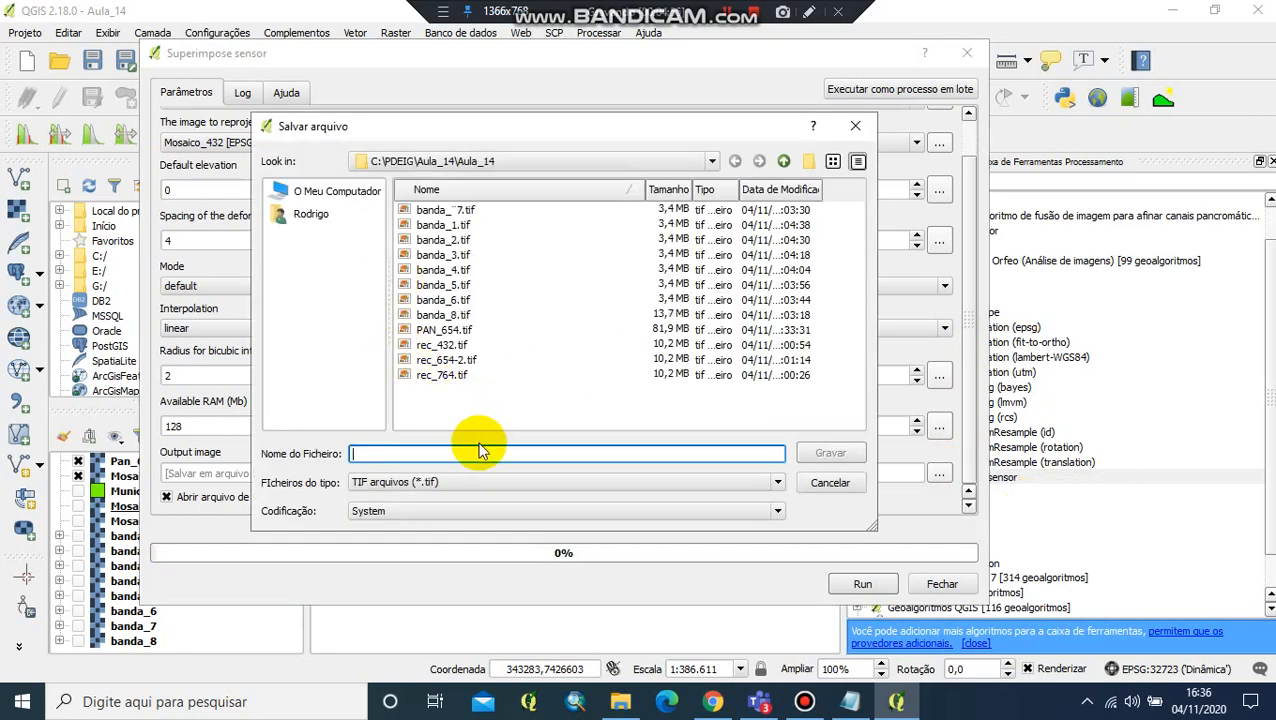
type("Pan_")
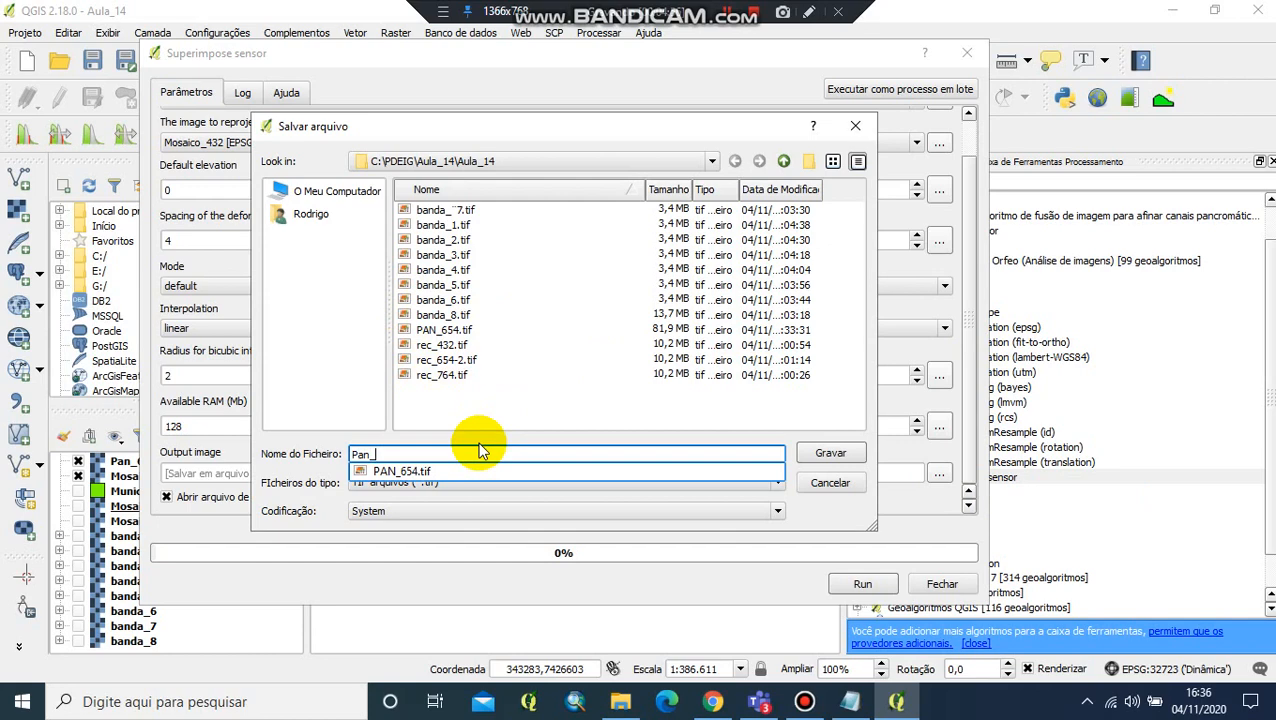
type("432")
left_click(805, 453)
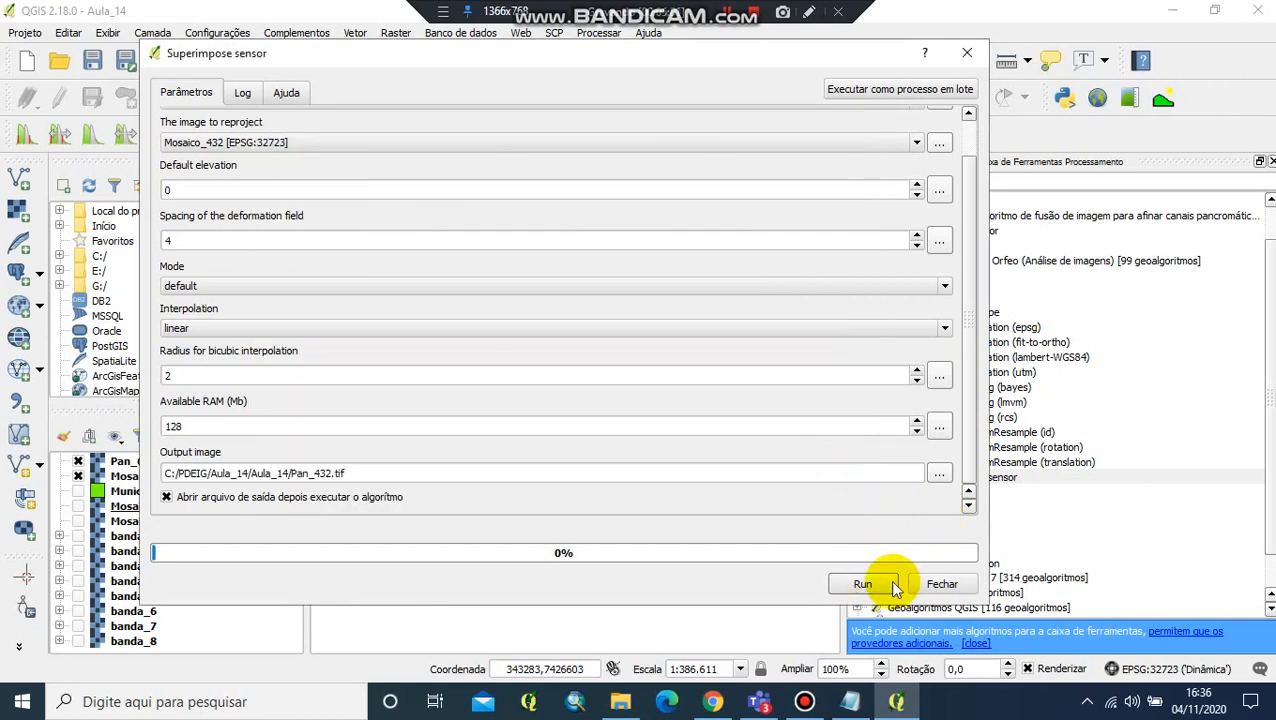
left_click(862, 584)
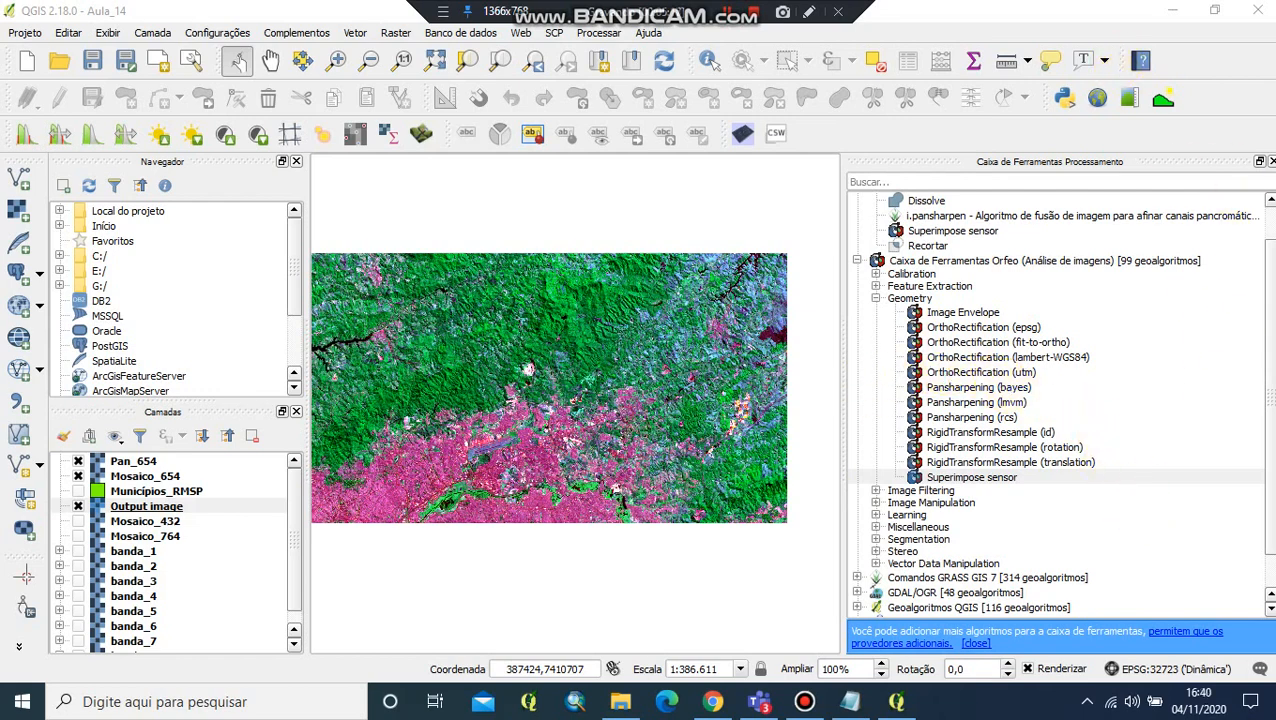
- Close the Processing Toolbox and hide the Pan_654 and Mosaico_654 layers
left_click(1271, 162)
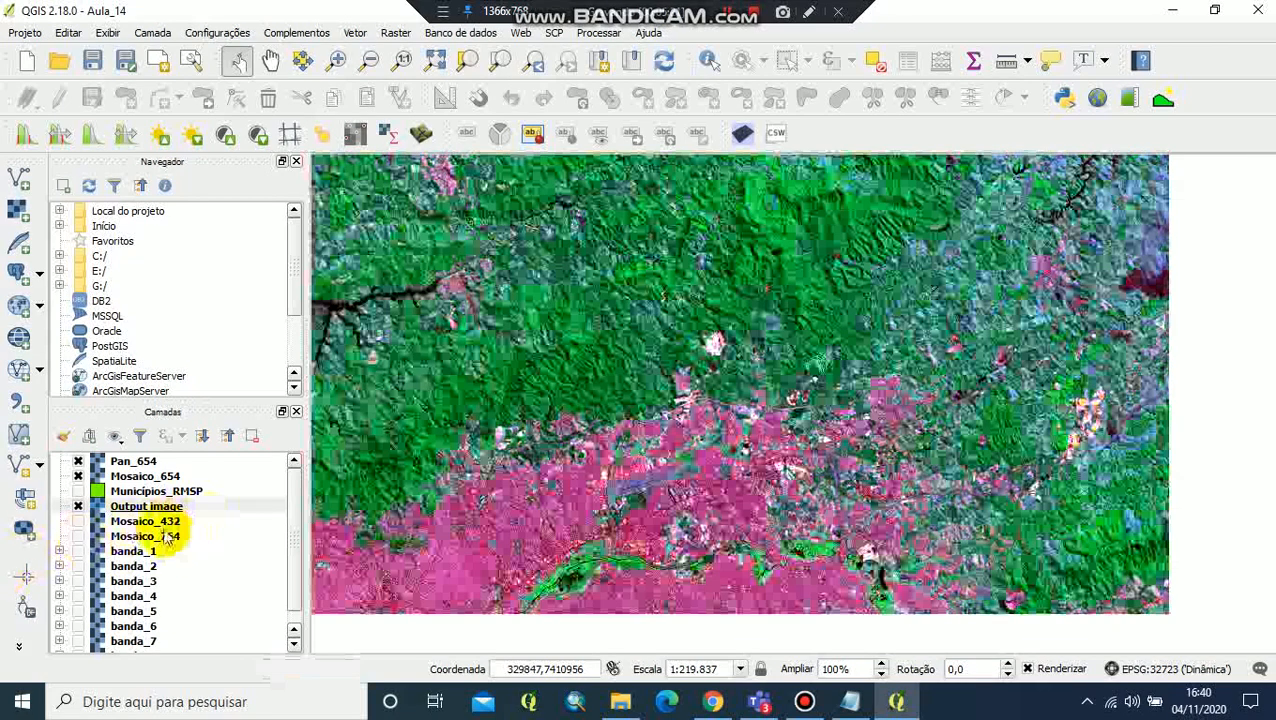
left_click(80, 463)
left_click(78, 476)
- Move the Output image layer to the top of the layer list and Mosaico_432 directly below it
left_click_drag(172, 508, 196, 464)
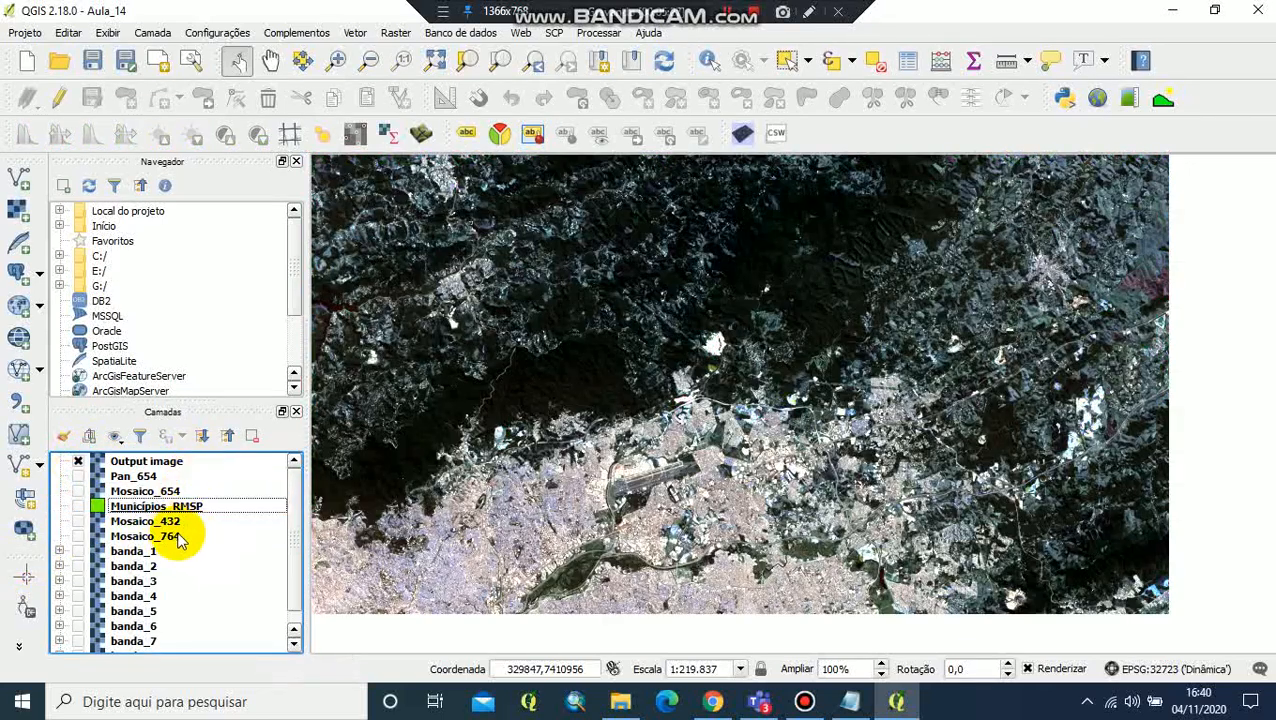
left_click_drag(176, 522, 172, 468)
- Rename the Output image layer as Pan_432
right_click(160, 462)
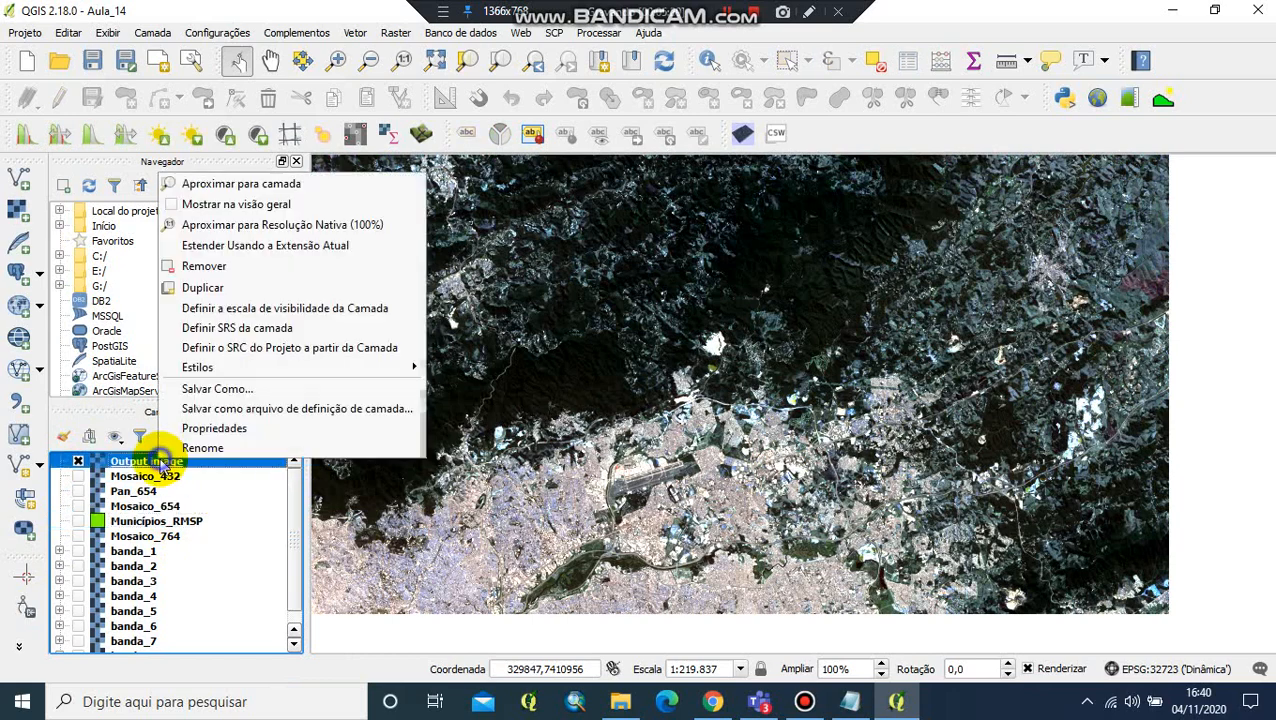
left_click(245, 448)
type("P")
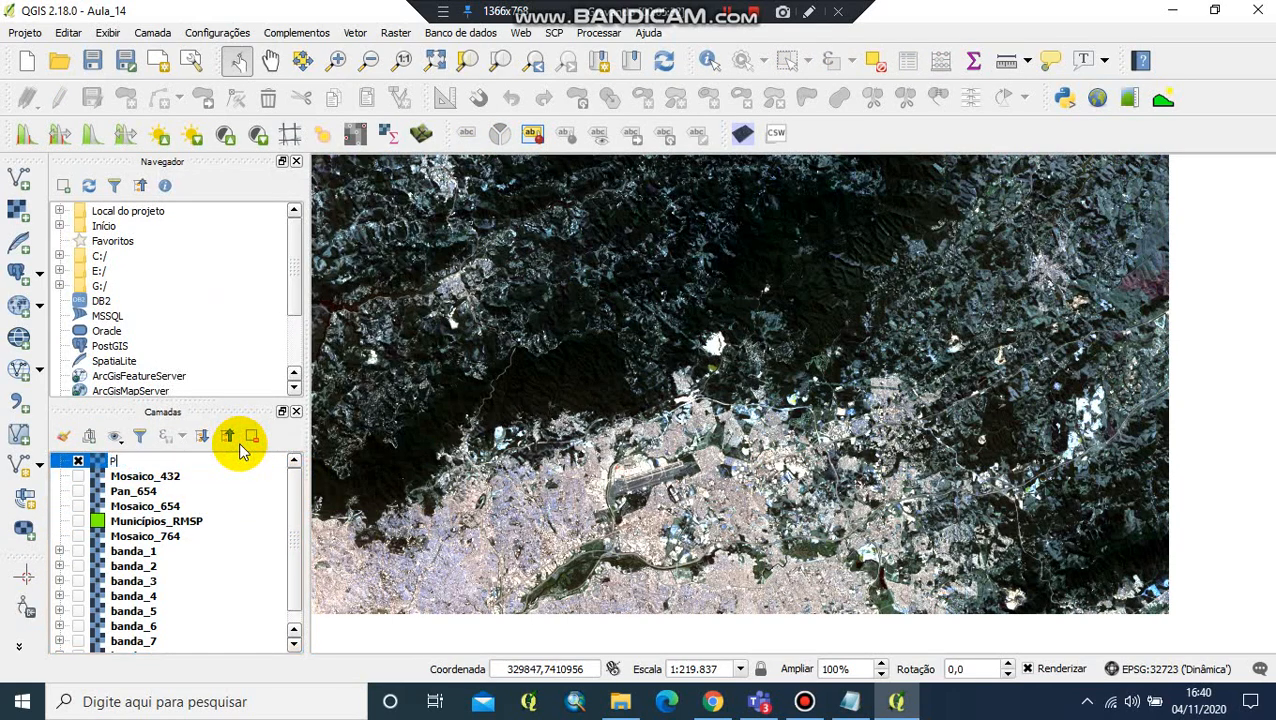
type("an_432")
left_click(199, 534)
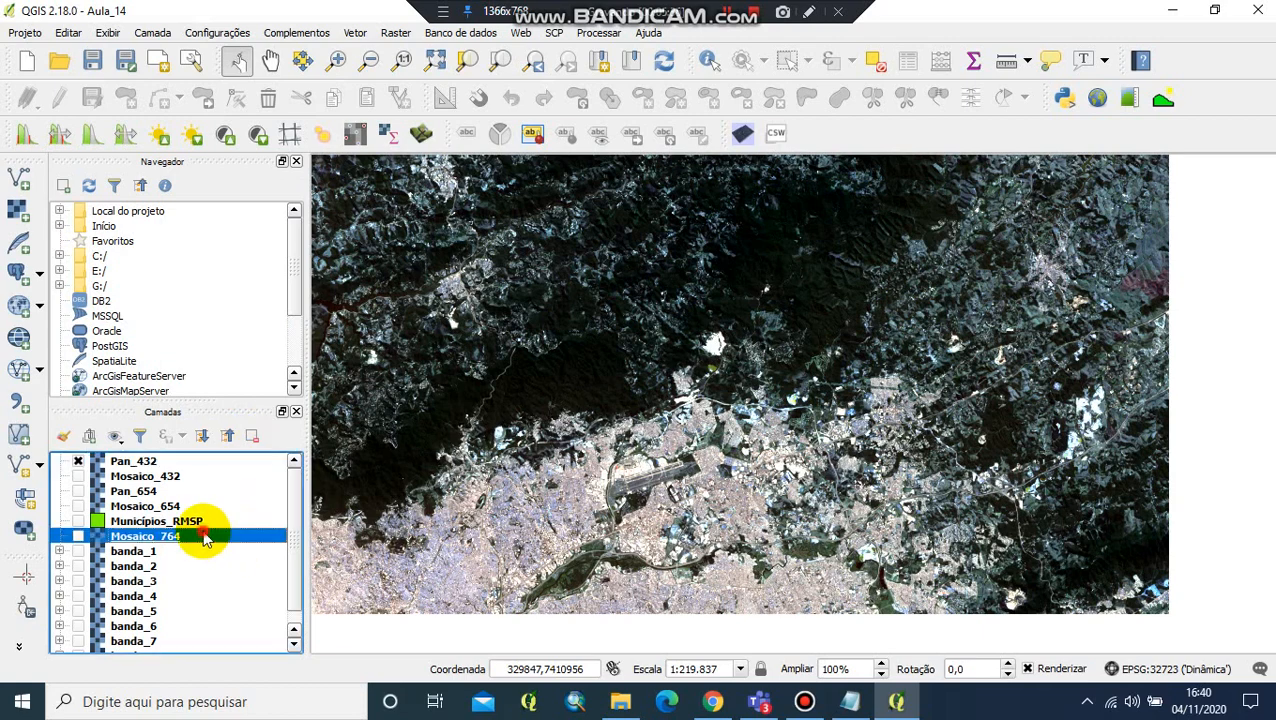
left_click(140, 461)
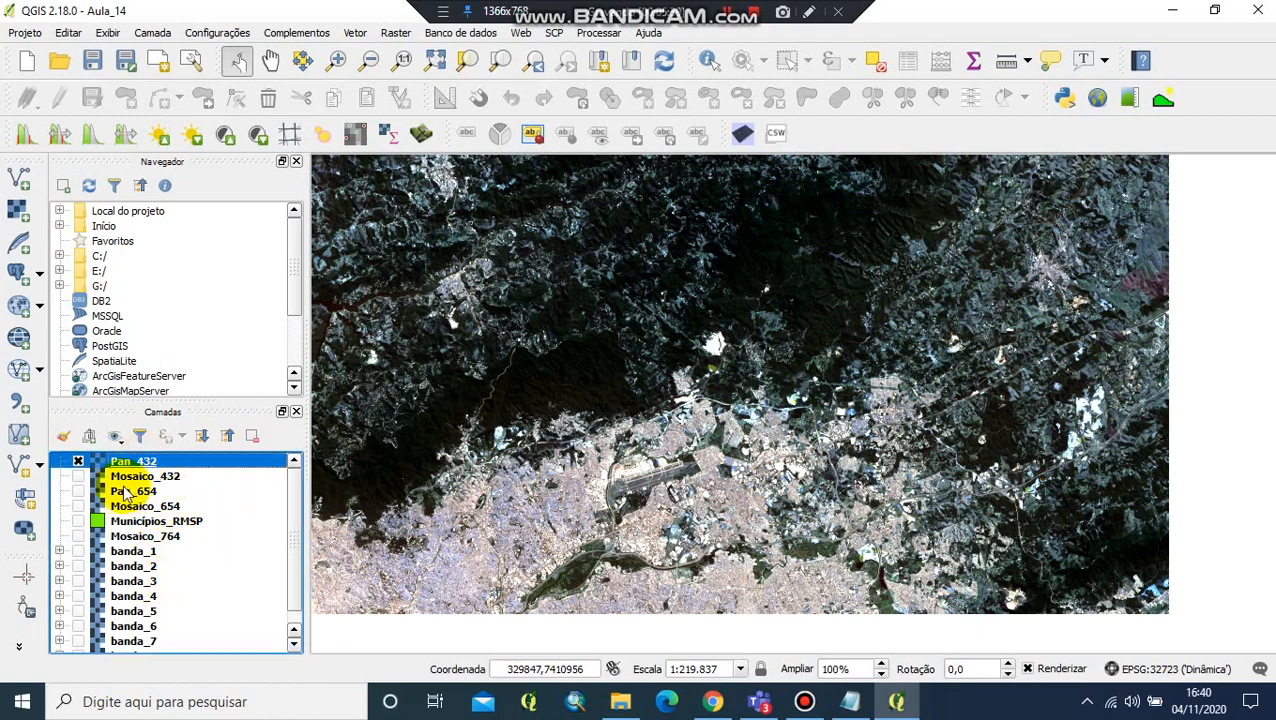
- Show Mosaico_432 and compare it with Pan_432 around the bright quarry area by toggling Pan_432's visibility, leaving Pan_432 hidden
left_click(78, 476)
scroll(768, 280, "up", 2)
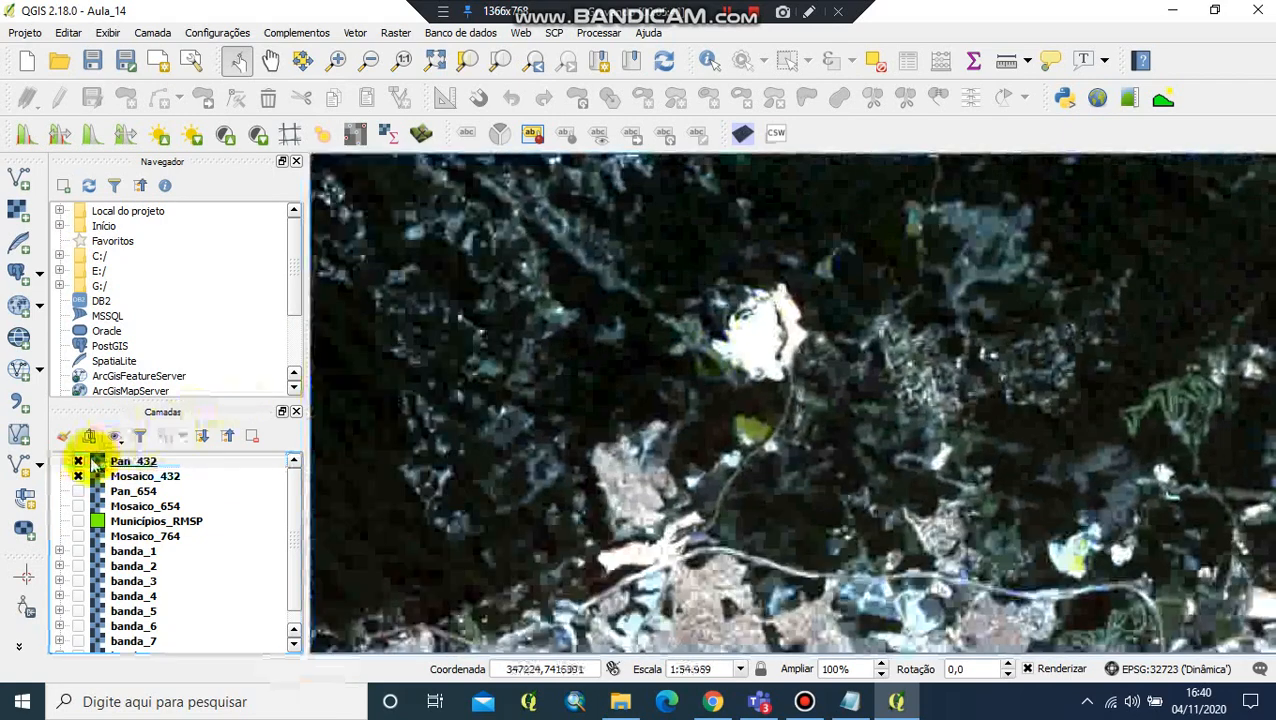
left_click(78, 461)
left_click(78, 461)
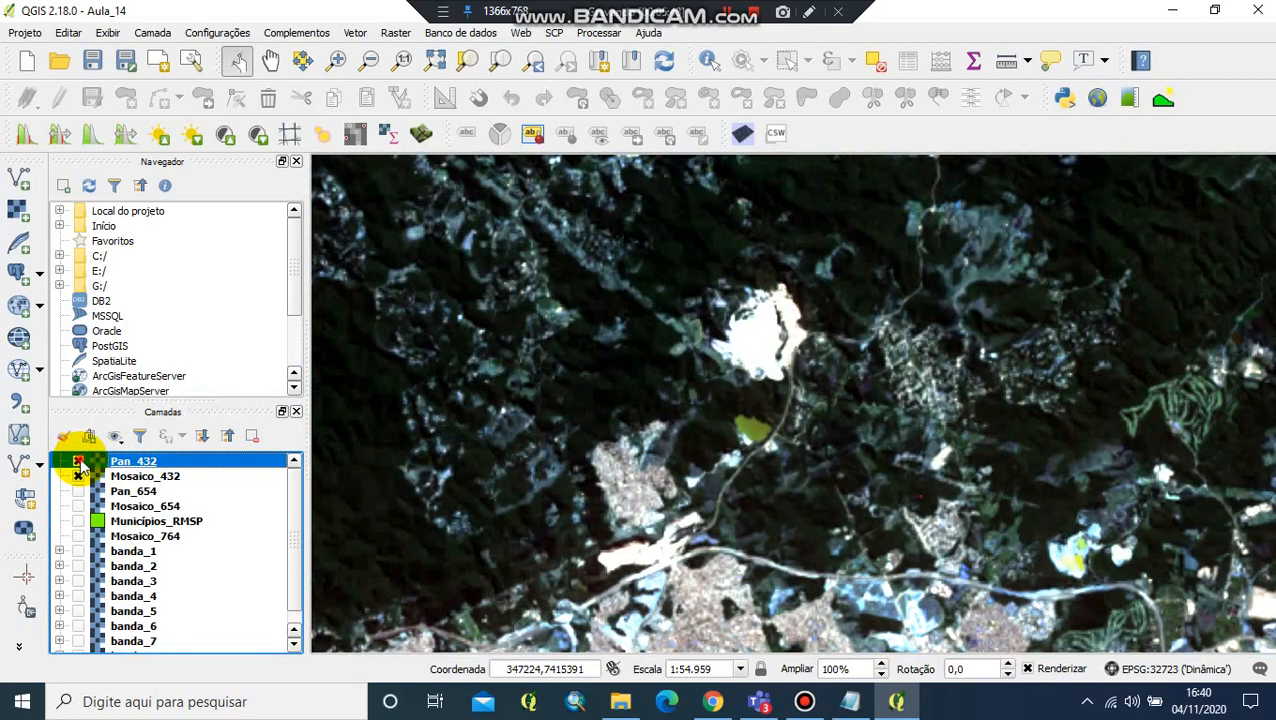
left_click(78, 462)
scroll(447, 459, "down", 1)
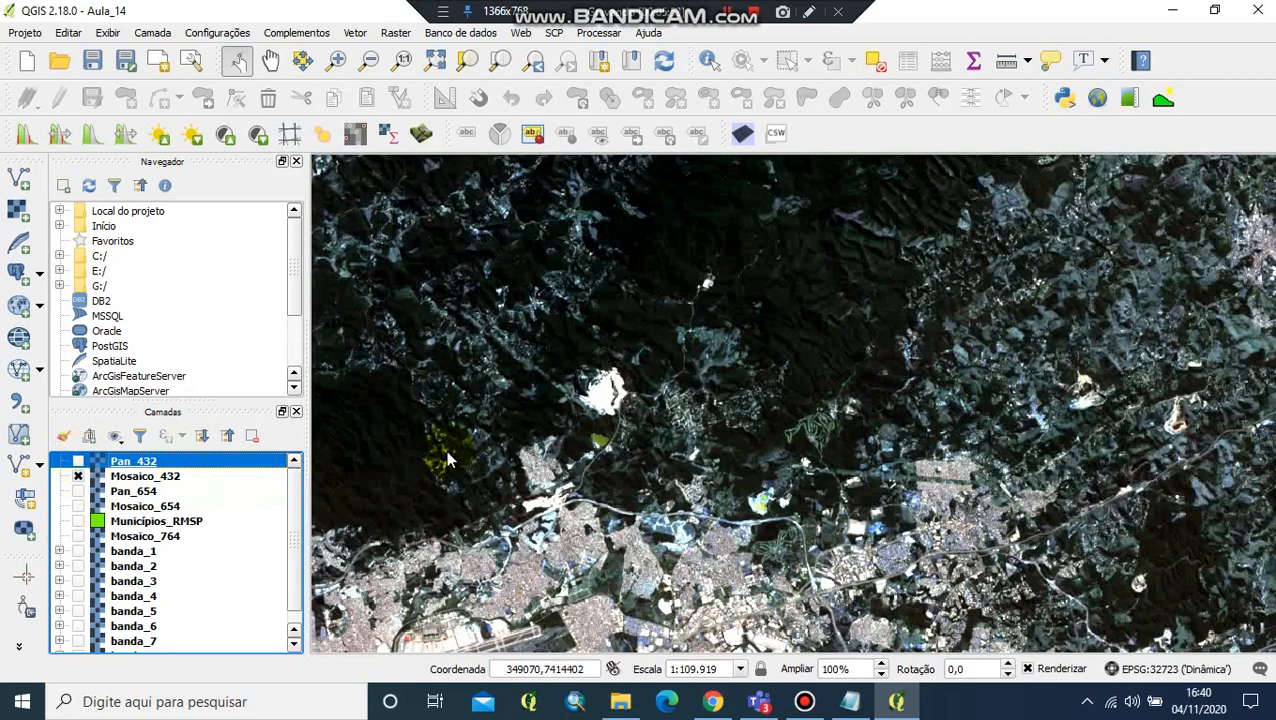
scroll(492, 428, "up", 1)
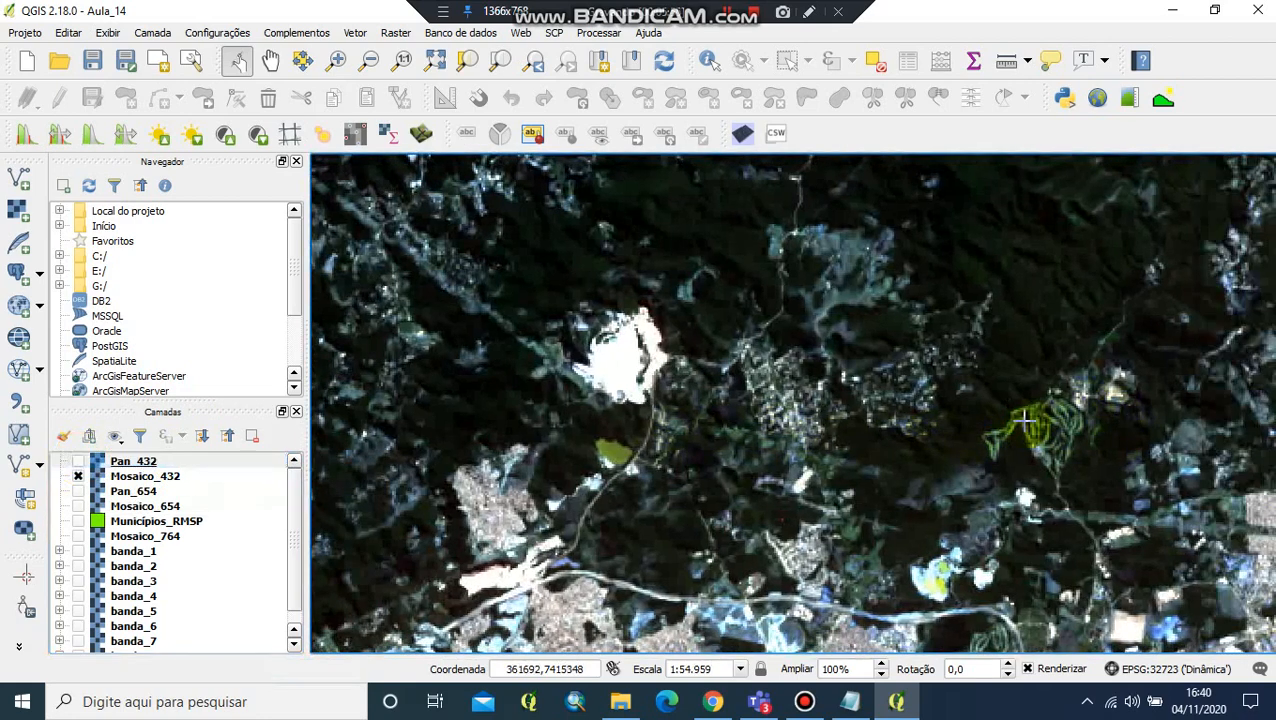
left_click(78, 462)
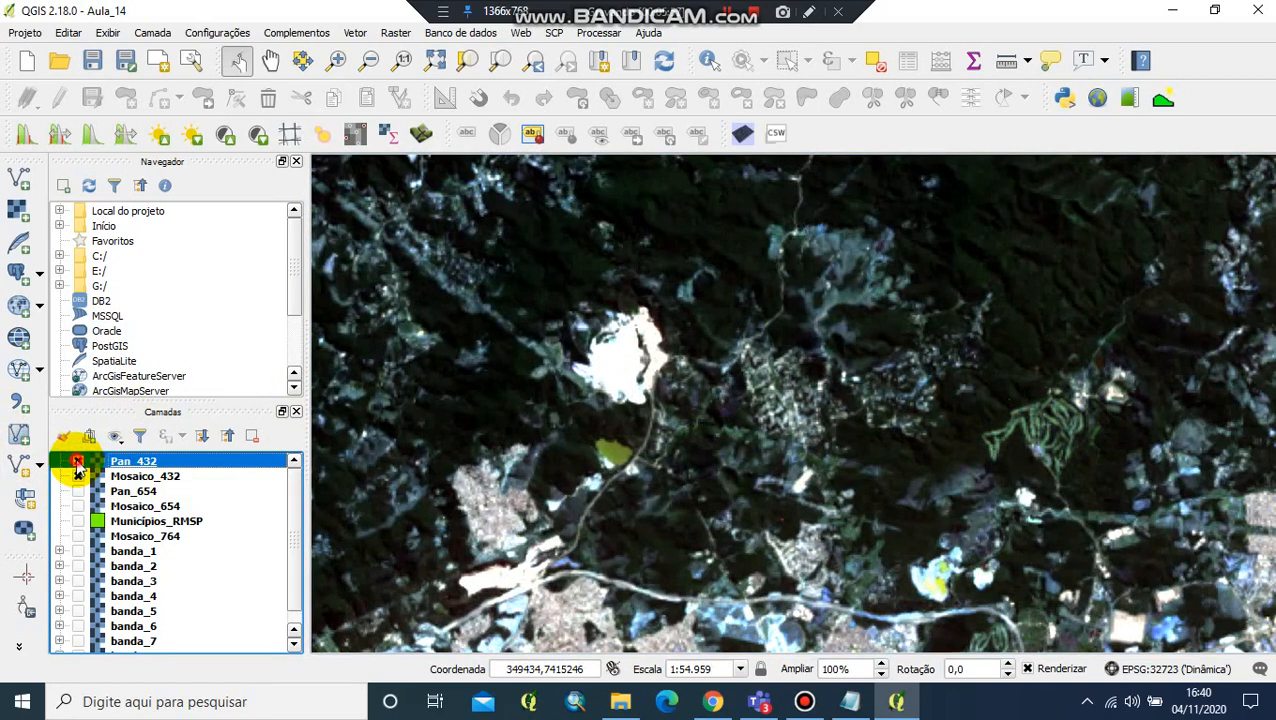
left_click(78, 462)
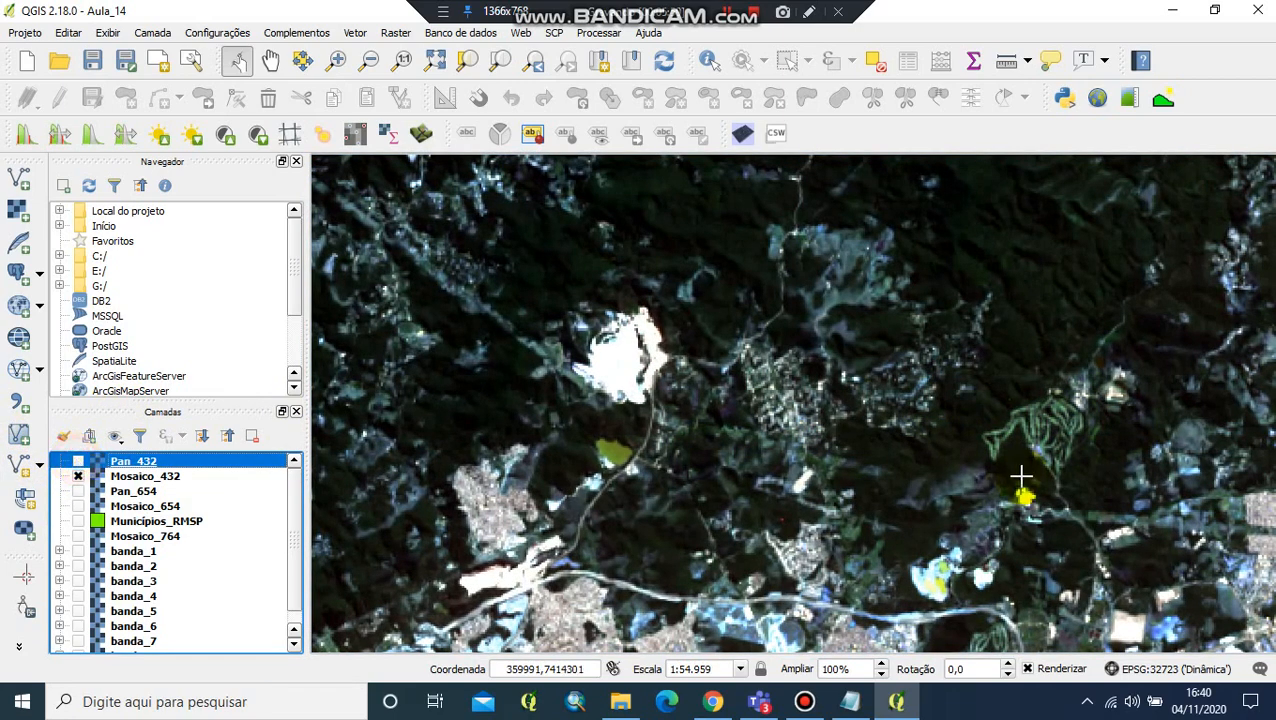
- Hide the Mosaico_432 layer and show the Mosaico_764 layer
scroll(928, 426, "down", 3)
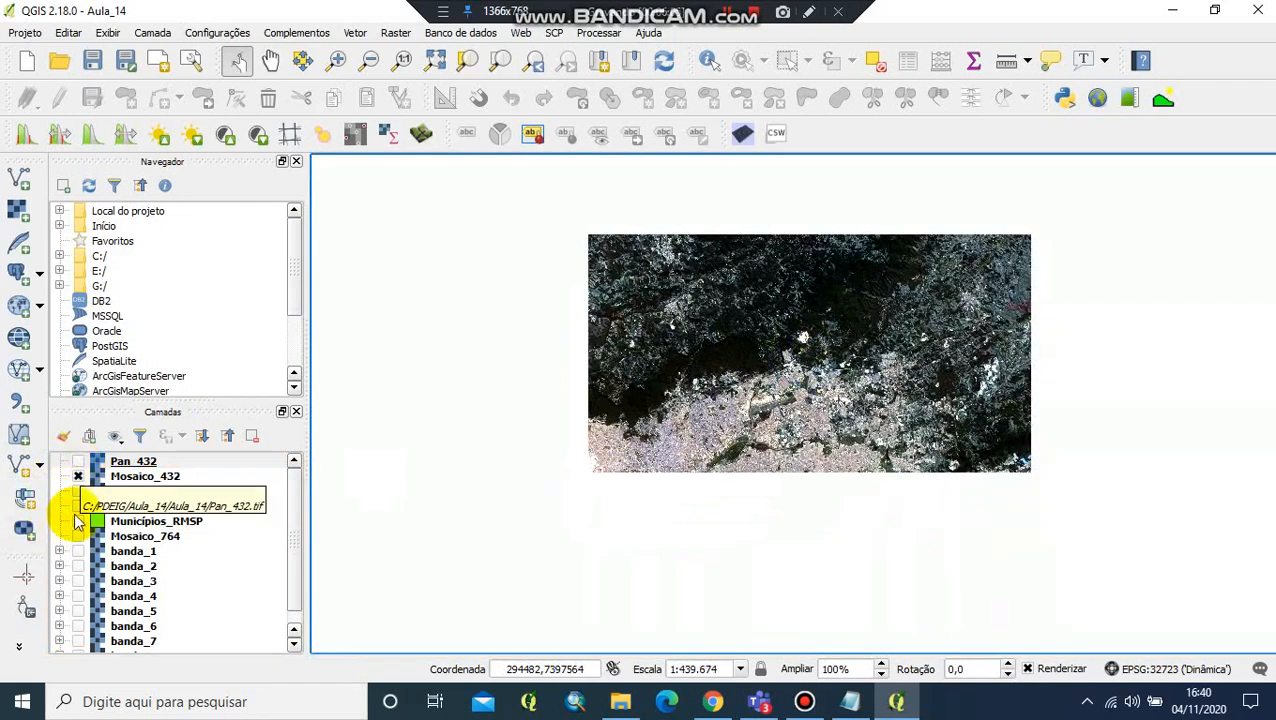
left_click(78, 477)
left_click(78, 477)
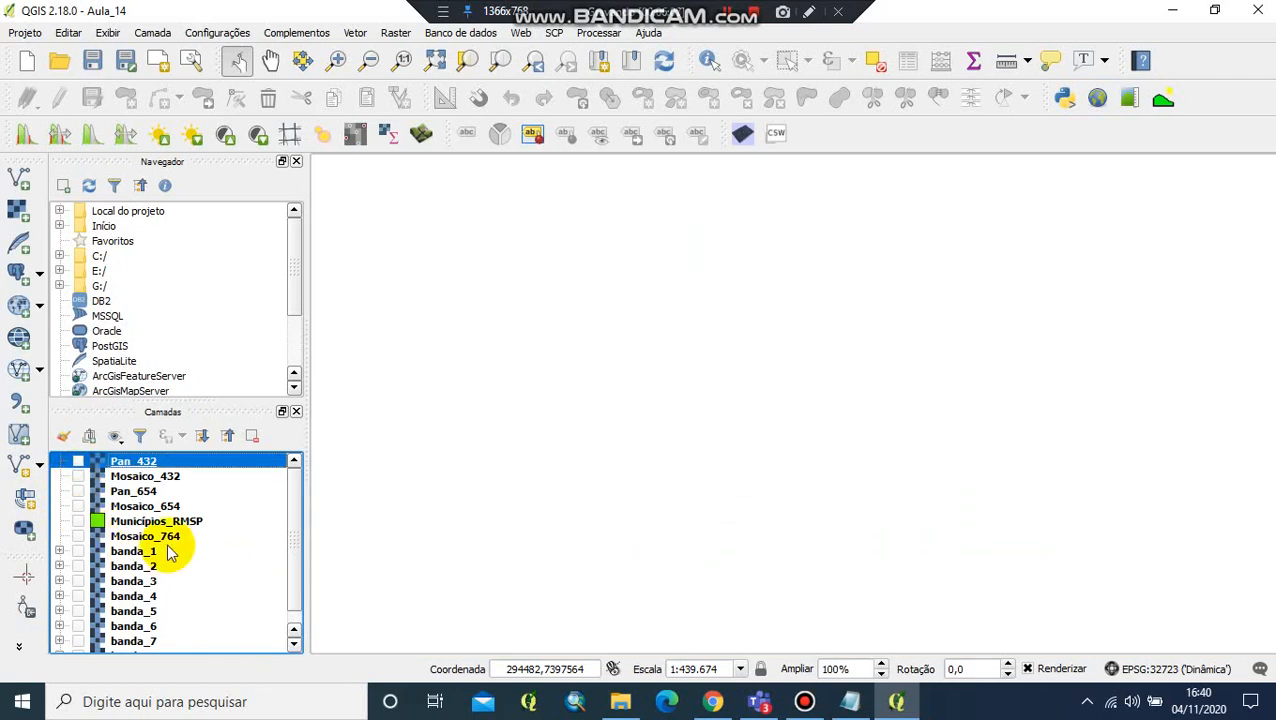
left_click(78, 536)
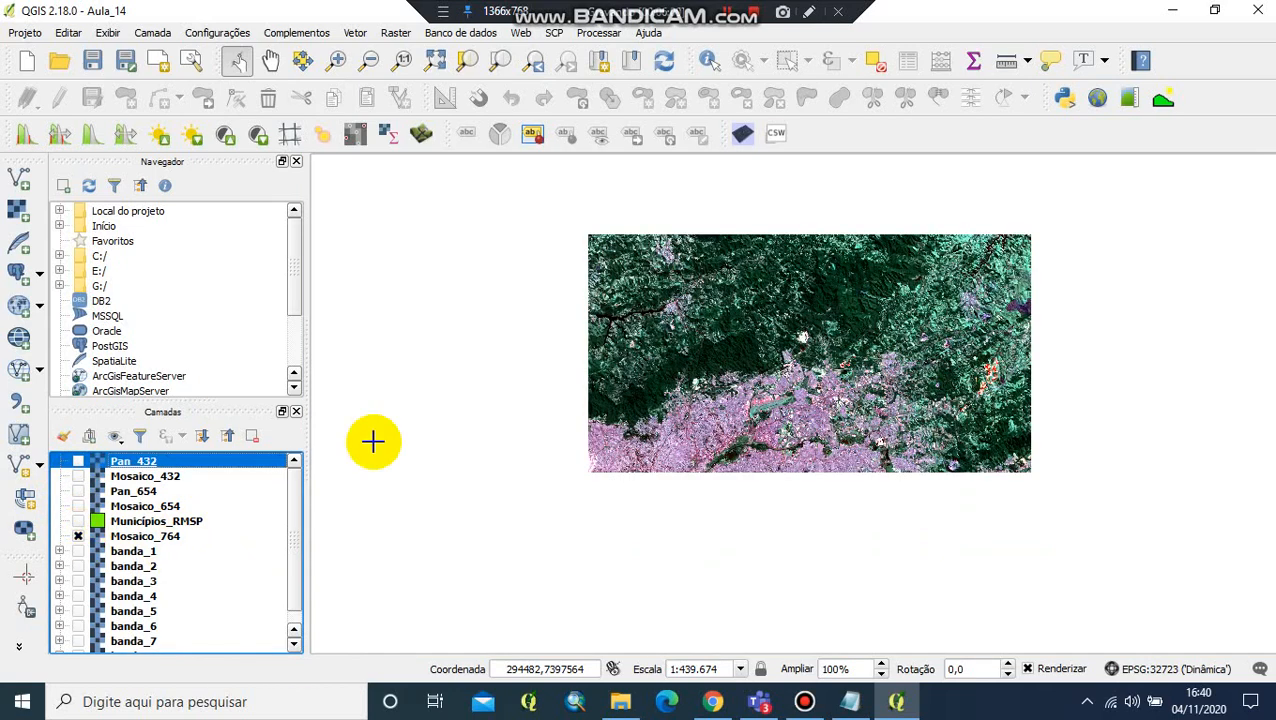
- Open the Orfeo Superimpose sensor tool from the Processing Toolbox and set banda_8 as the reference input
left_click(599, 33)
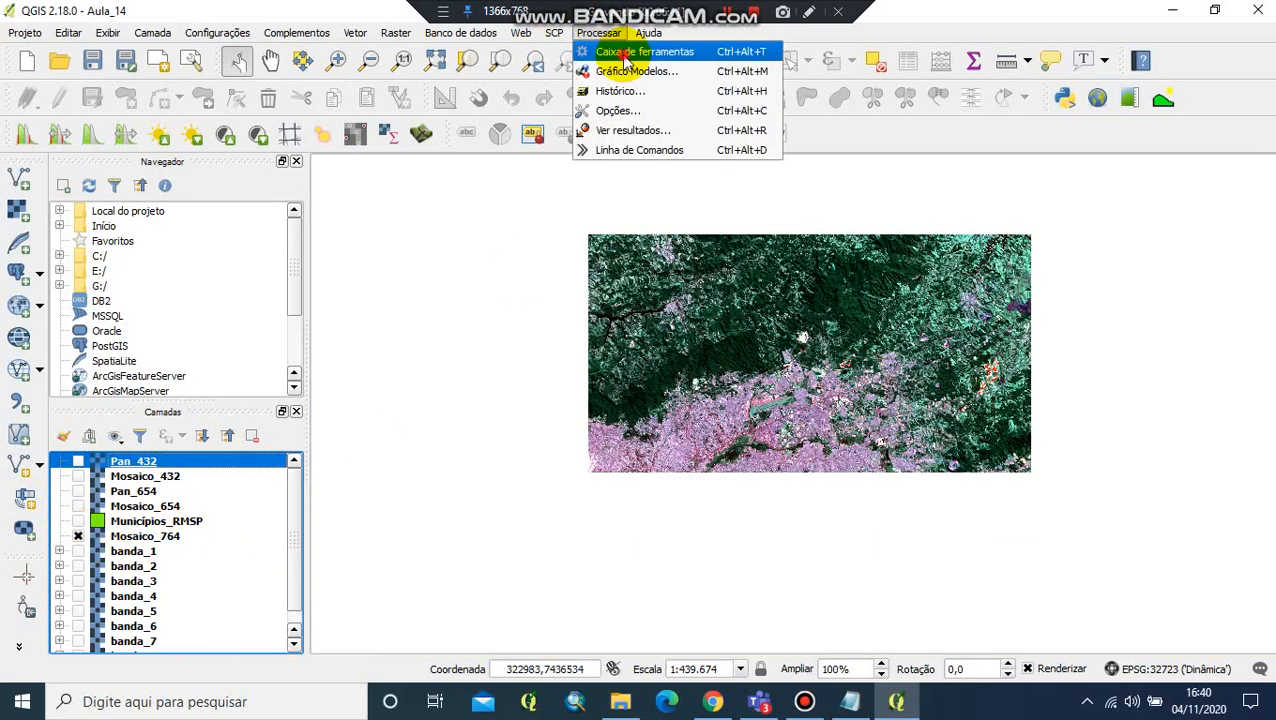
left_click(640, 51)
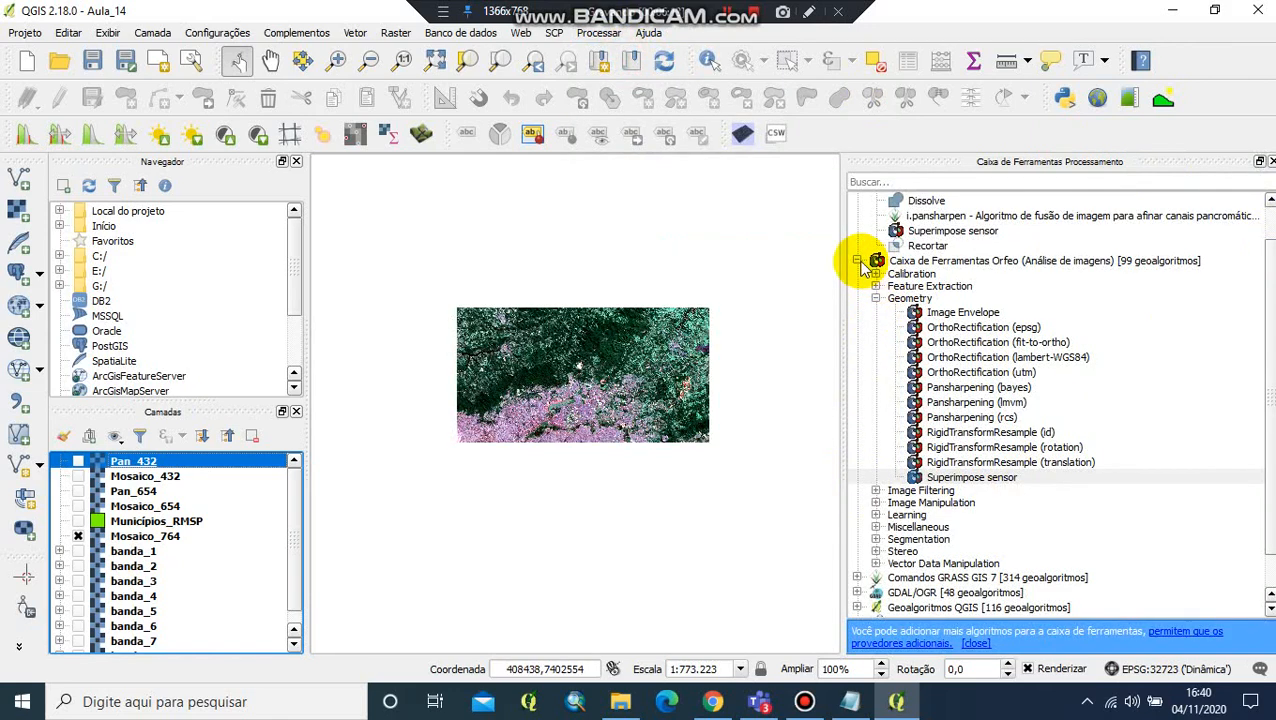
double_click(940, 479)
left_click(888, 141)
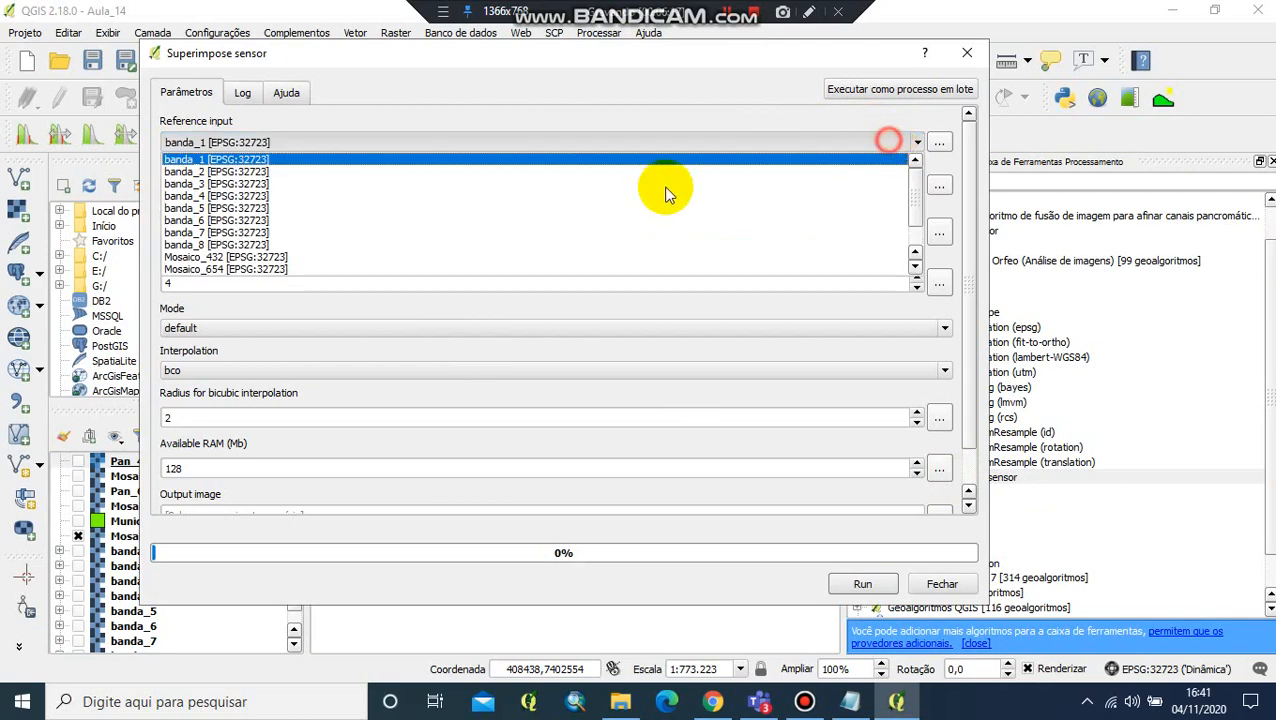
scroll(660, 191, "down", 1)
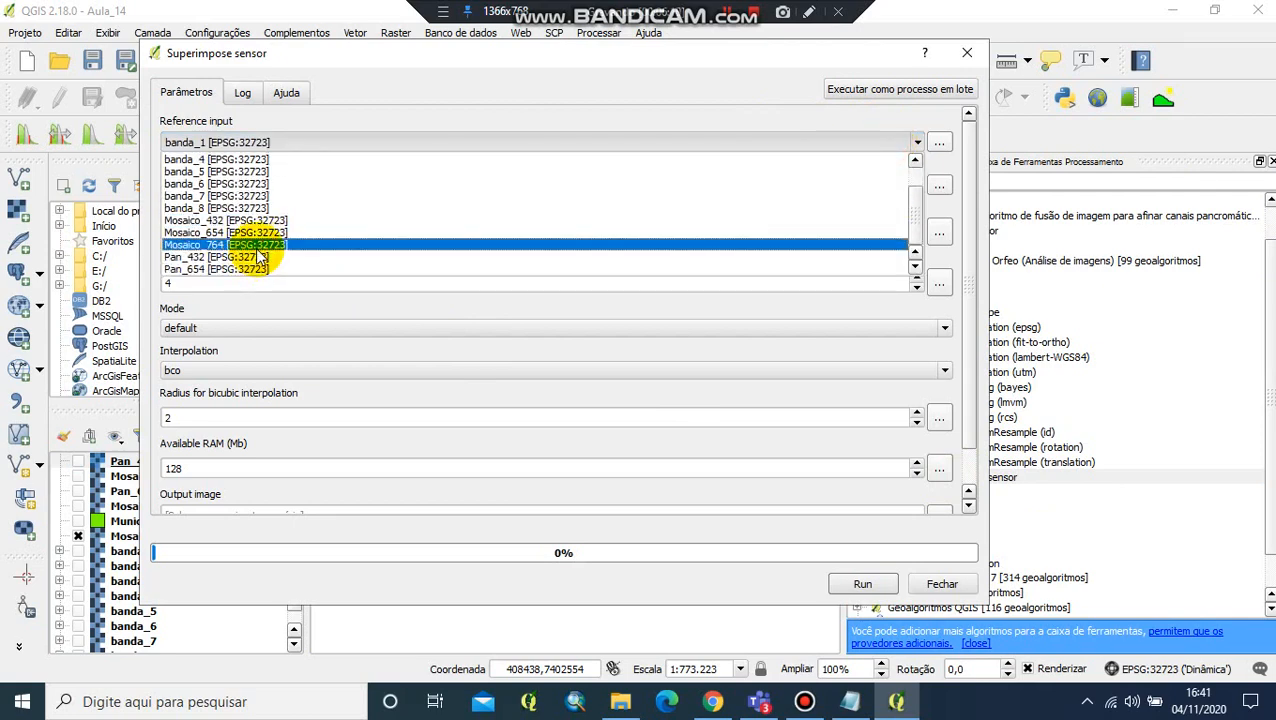
left_click(255, 246)
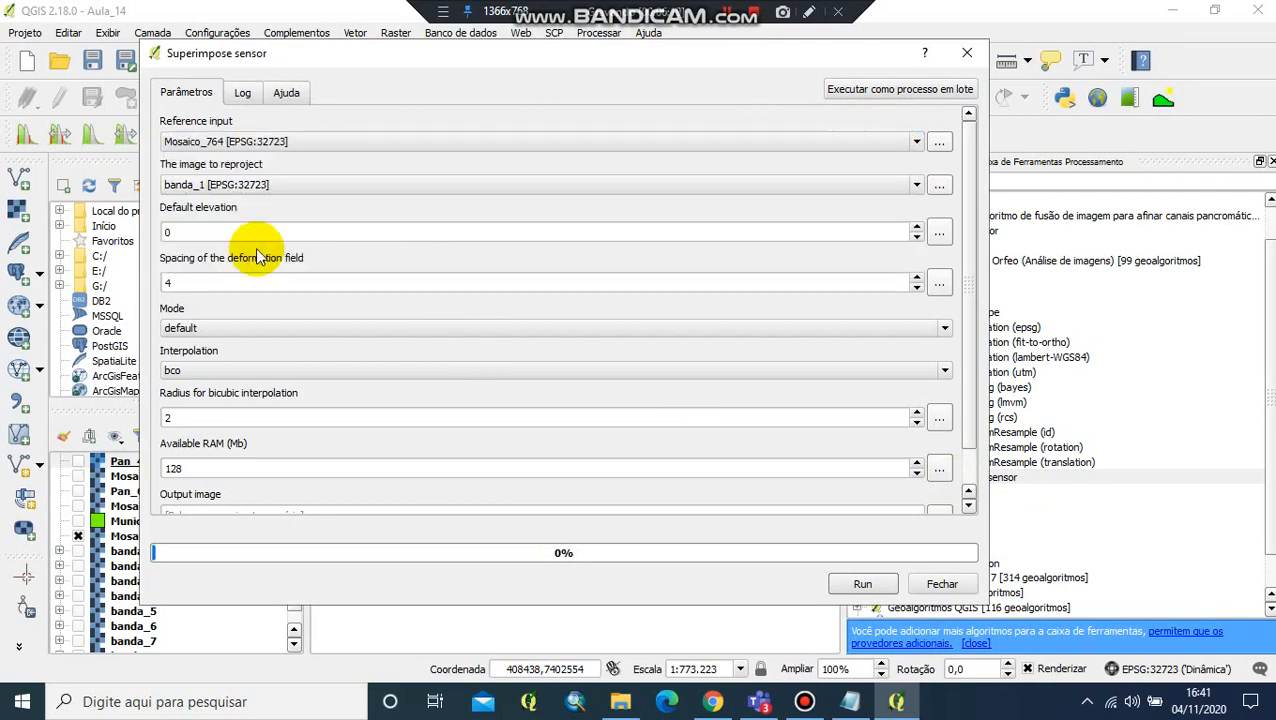
left_click(888, 141)
left_click(250, 210)
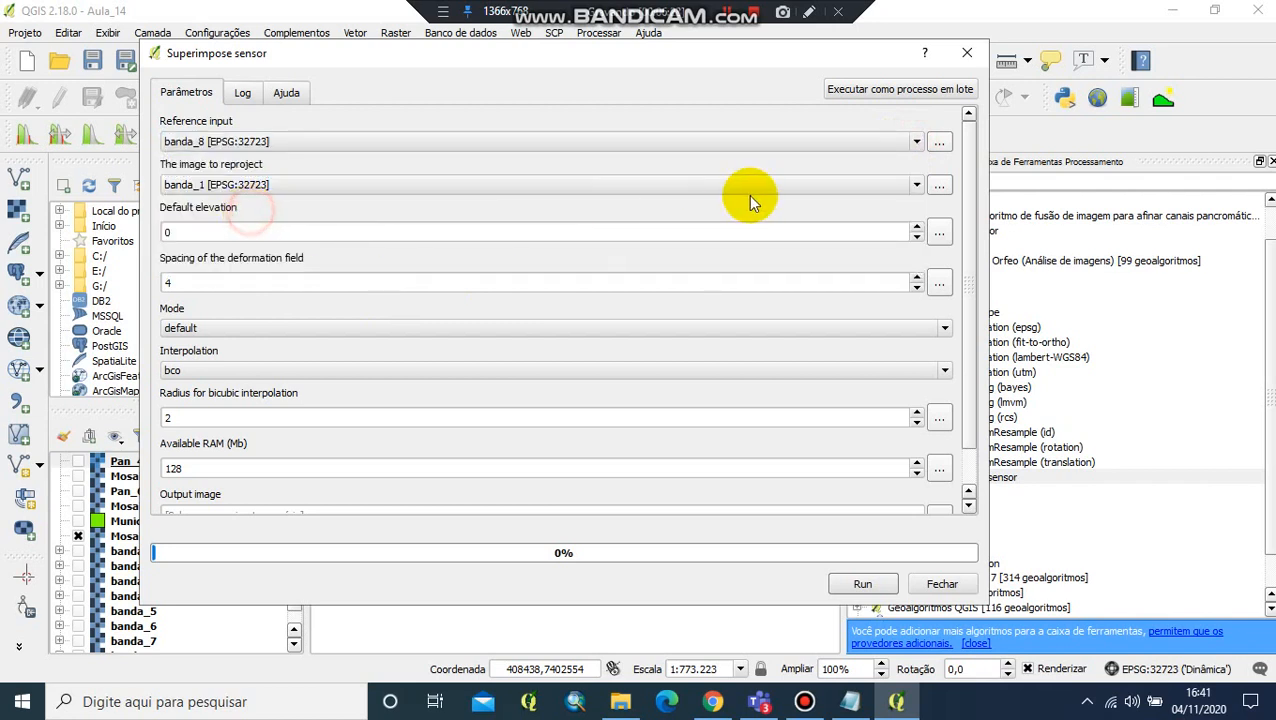
- Set Mosaico_764 as the image to reproject and the interpolation to nn
left_click(918, 186)
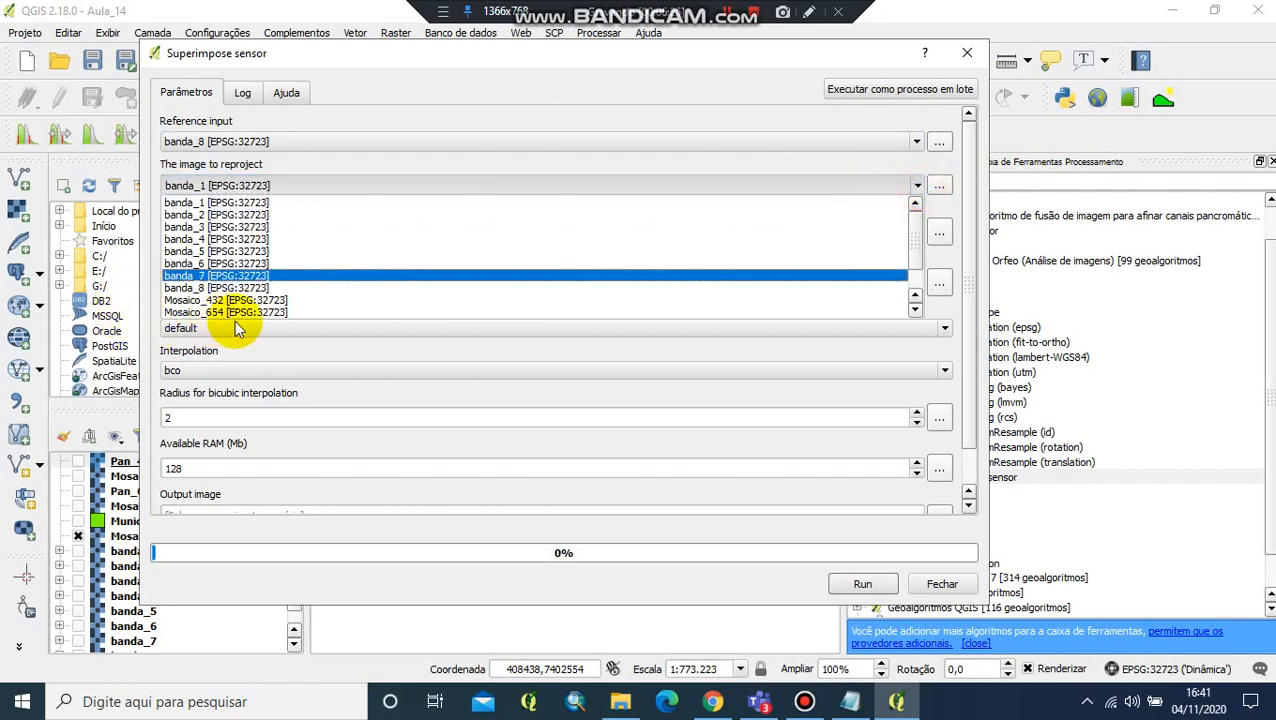
scroll(268, 295, "down", 1)
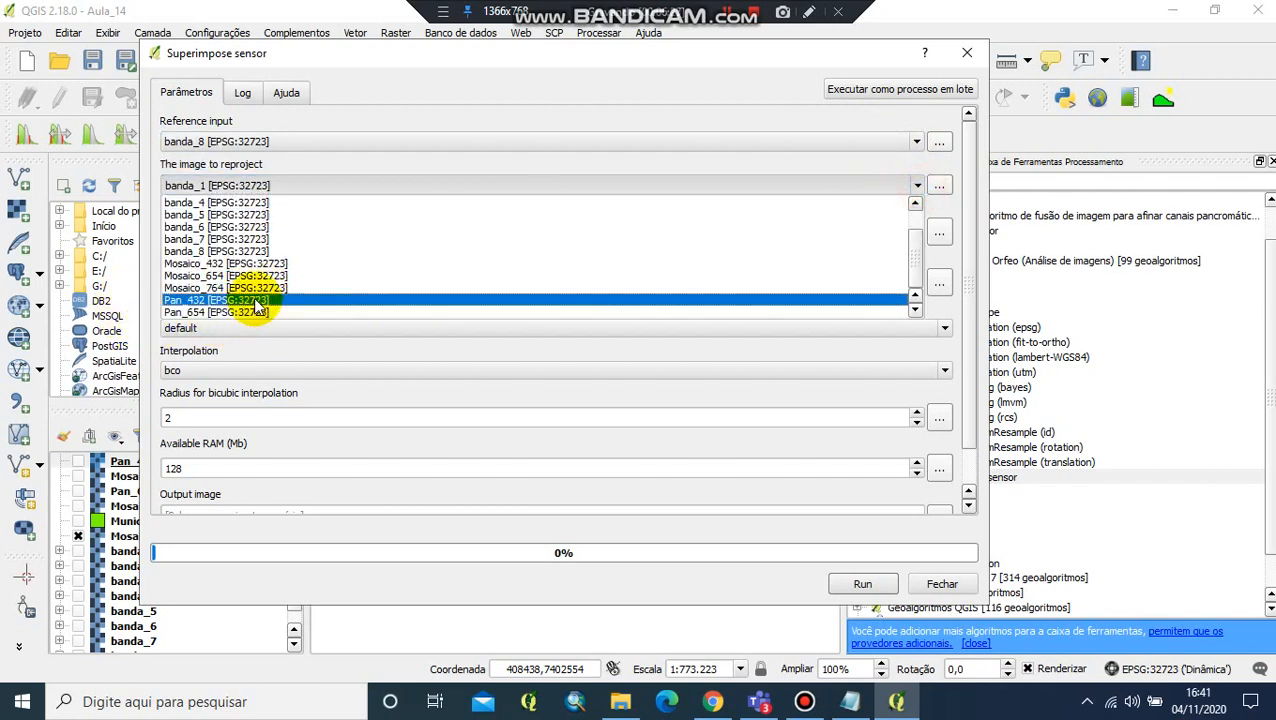
left_click(262, 288)
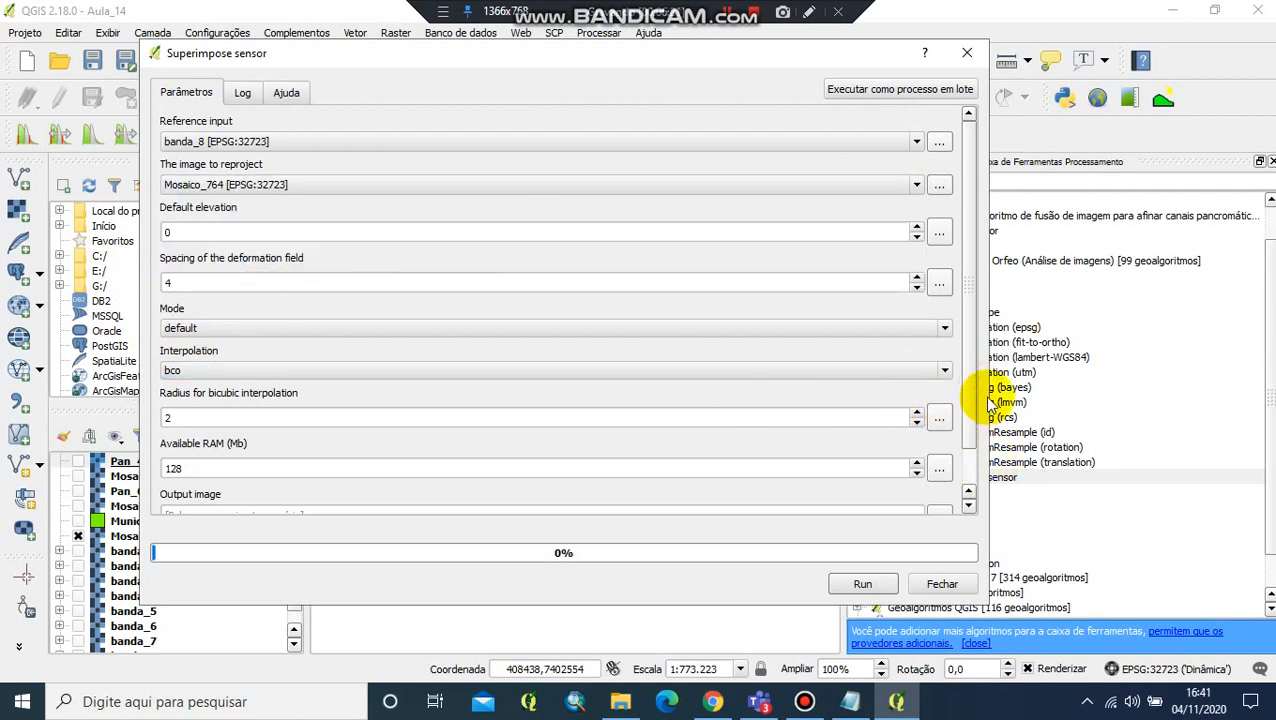
scroll(970, 420, "down", 1)
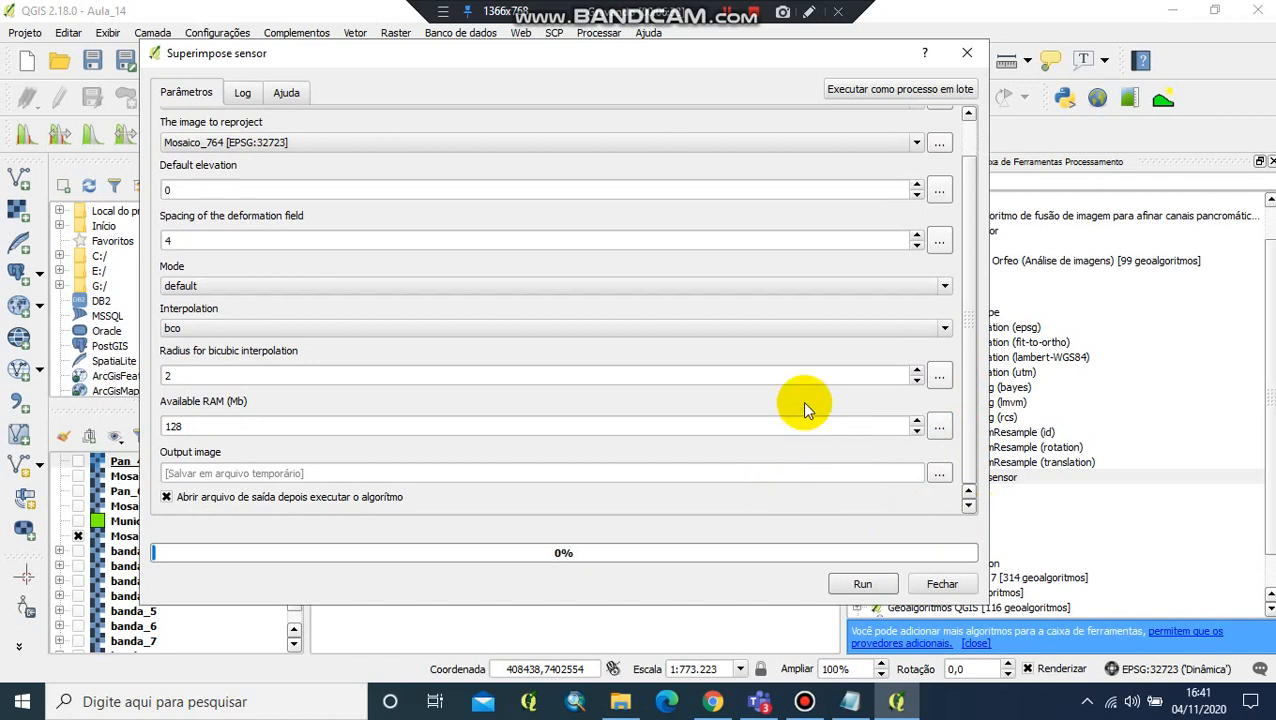
left_click(945, 328)
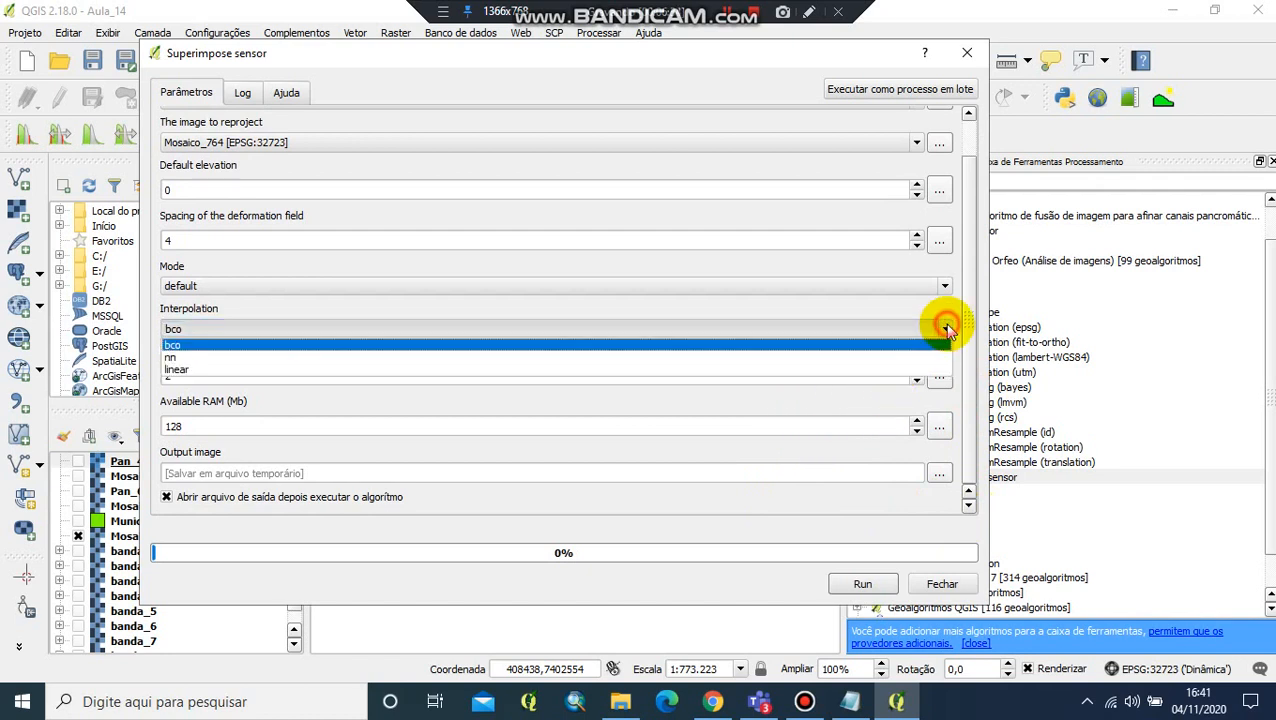
left_click(185, 358)
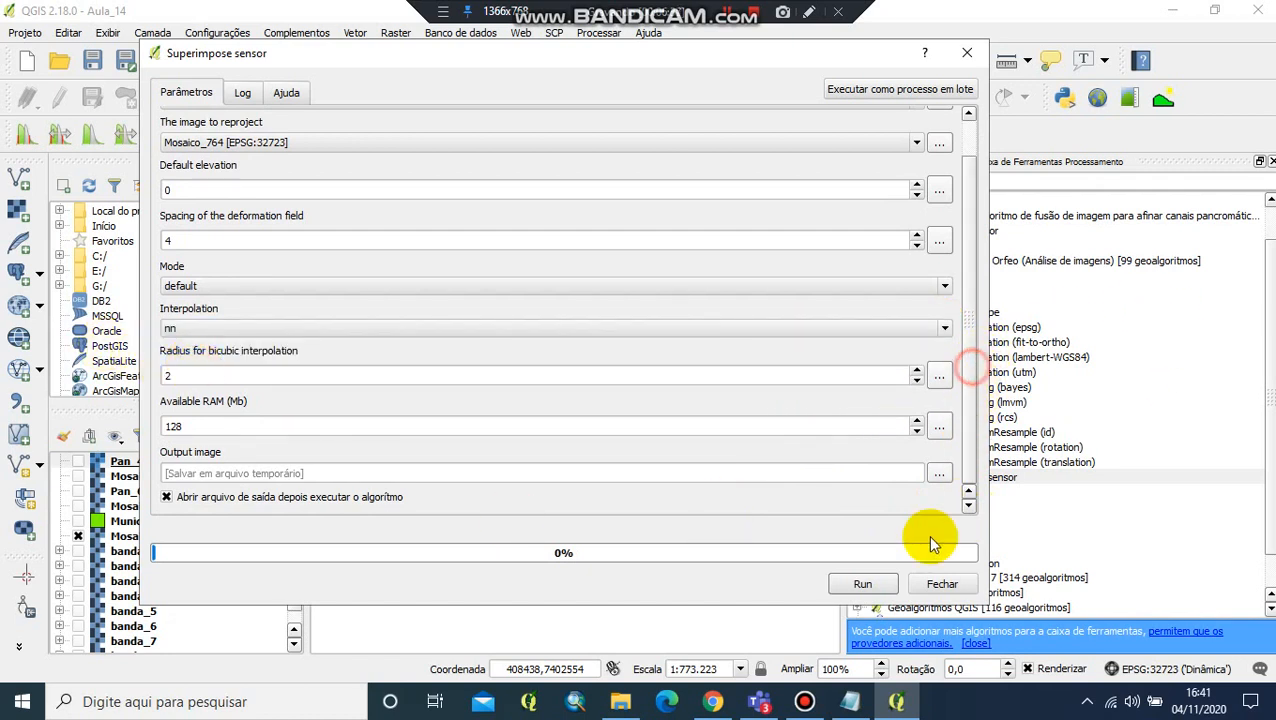
- Set the output image file to PAN_764 in C:\PDEIG\Aula_14\Aula_14 and run Superimpose sensor
left_click(941, 475)
left_click(980, 503)
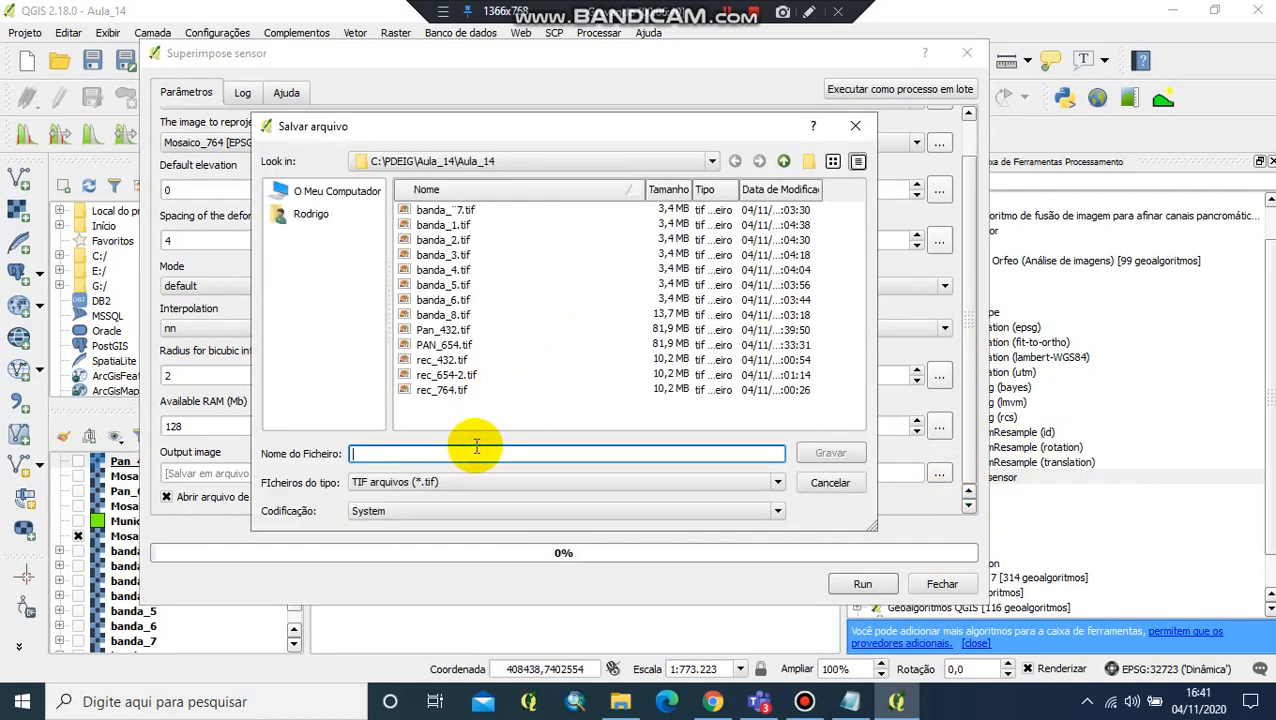
type("PAN")
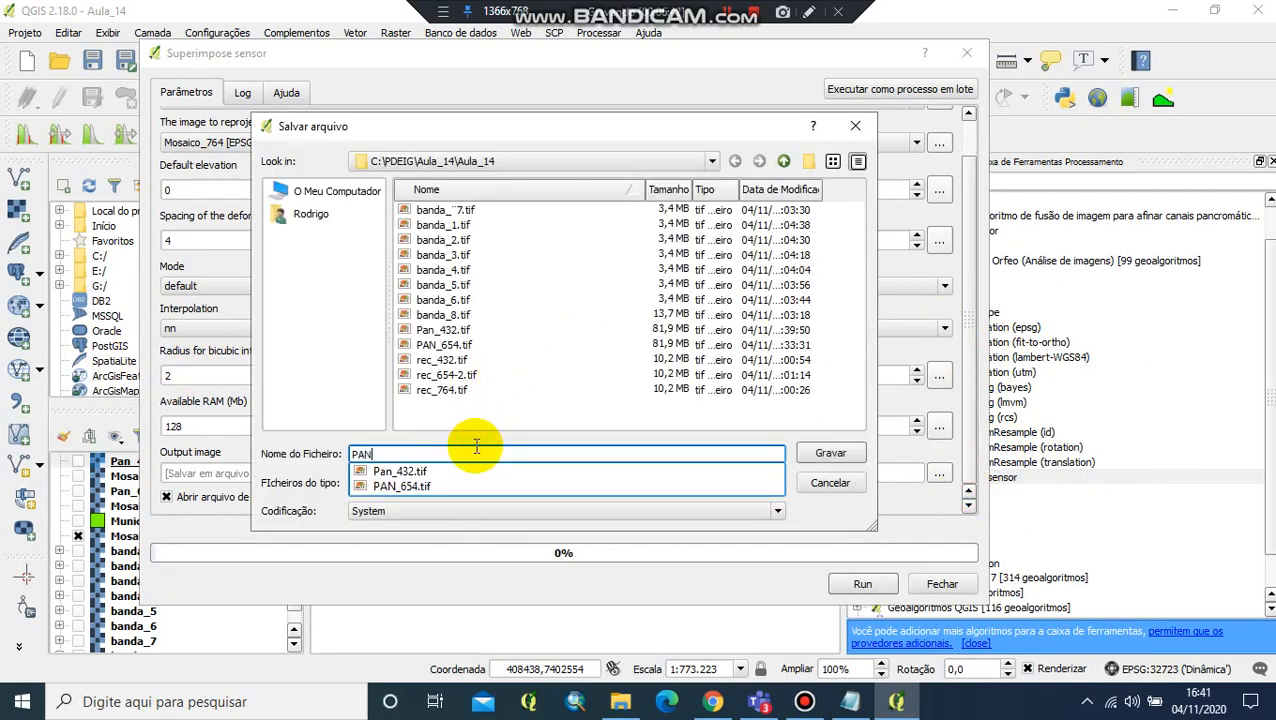
type("_7")
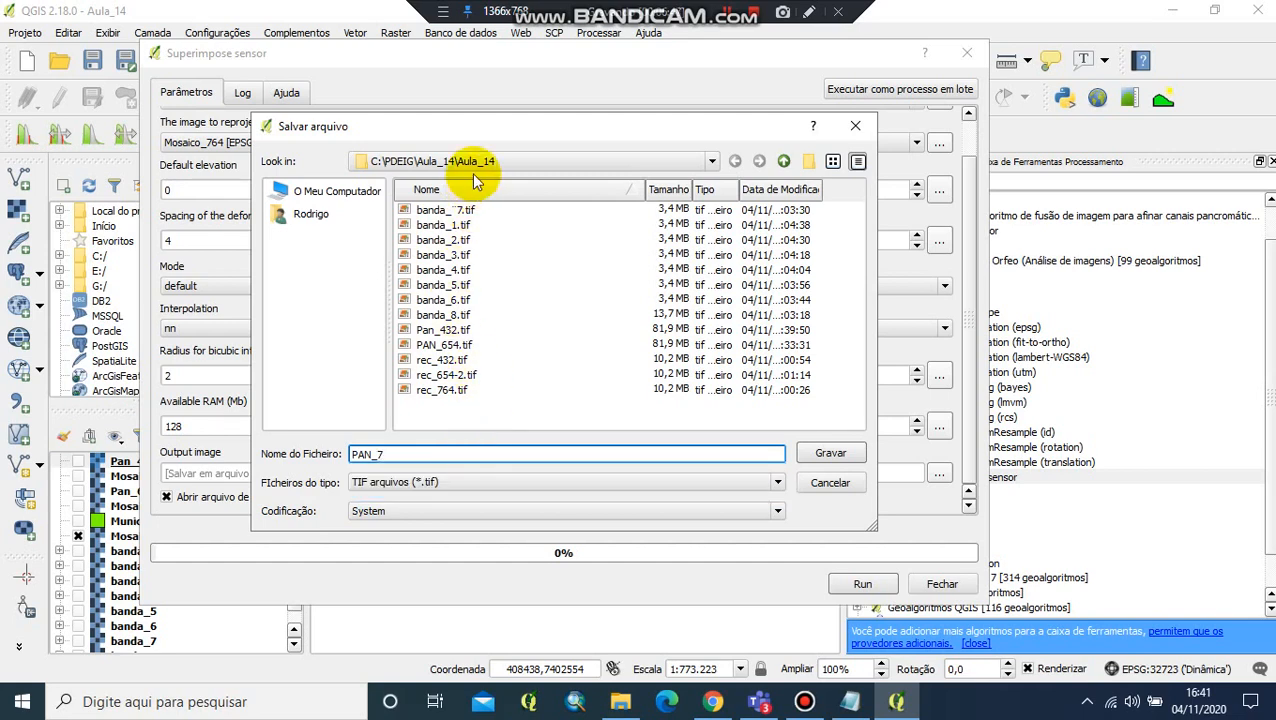
type("54")
left_click_drag(536, 127, 695, 291)
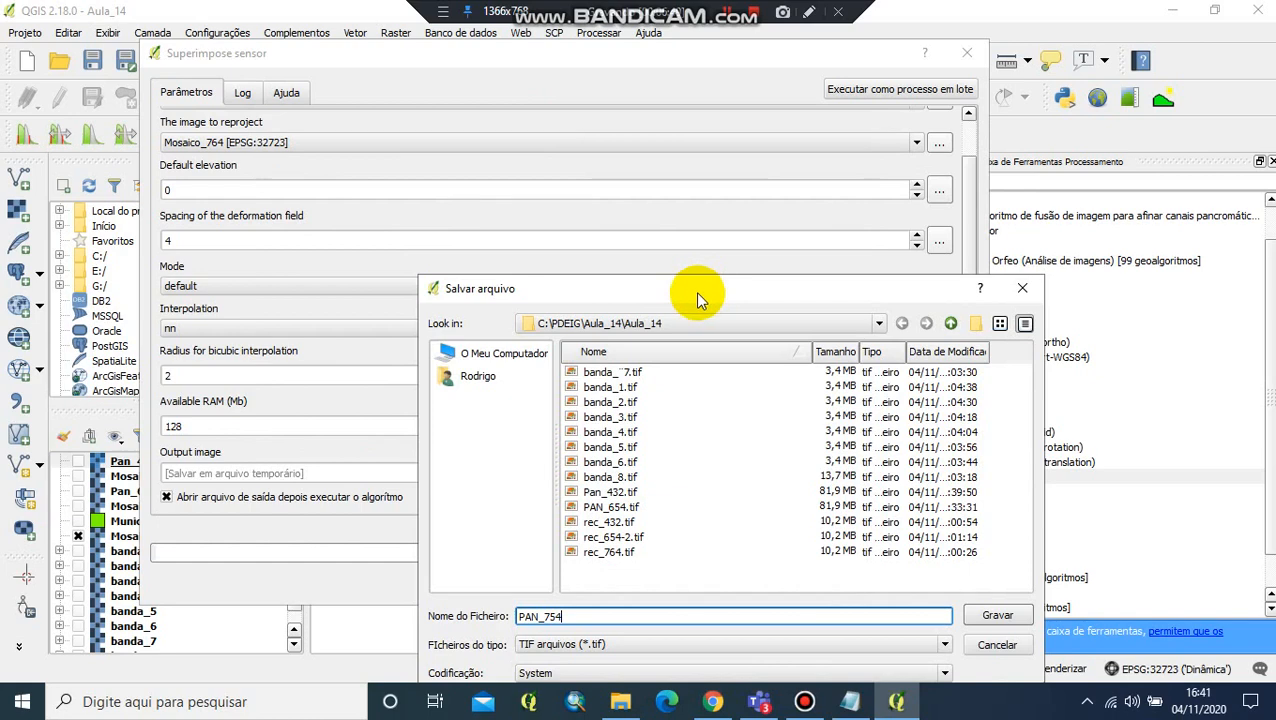
left_click_drag(607, 130, 603, 124)
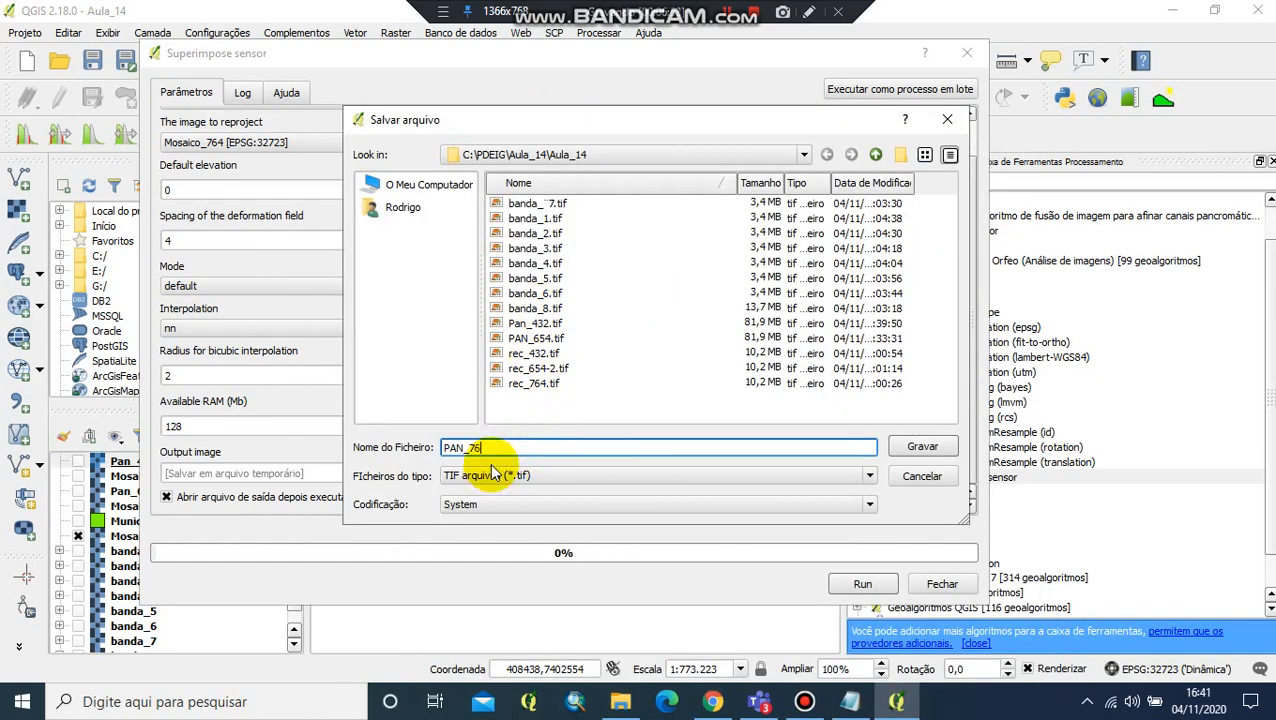
left_click(921, 446)
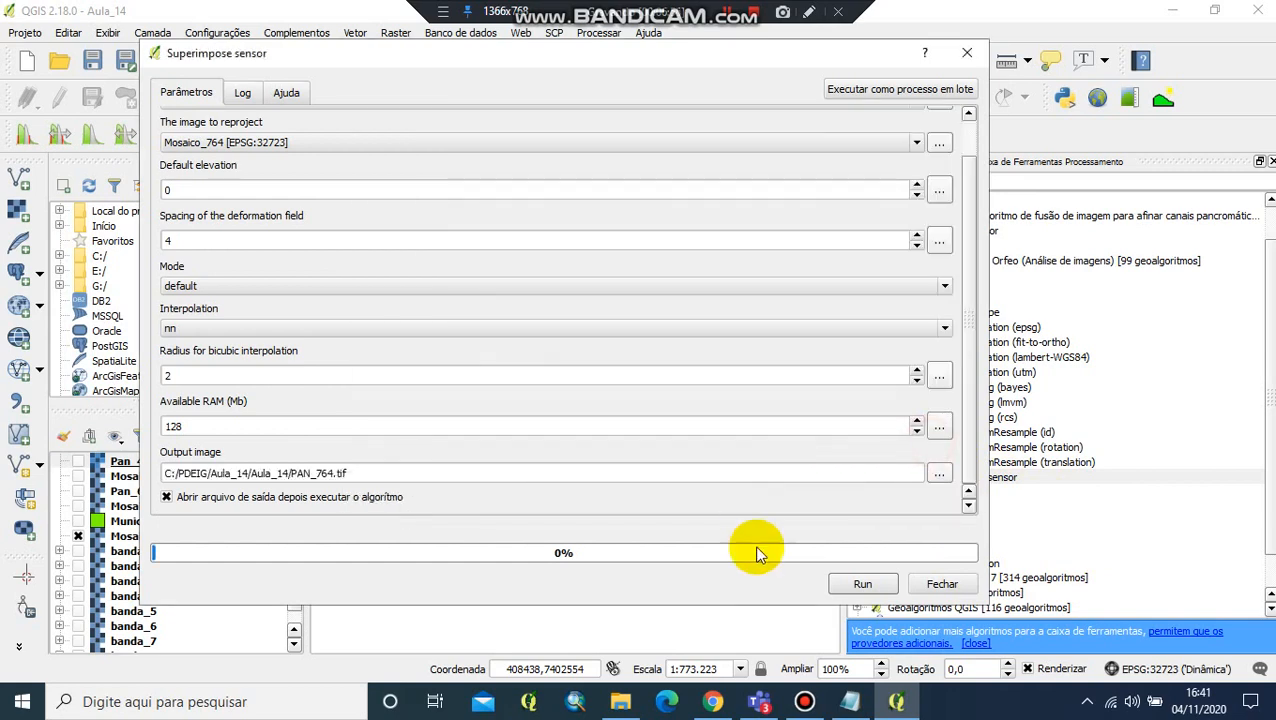
left_click(863, 584)
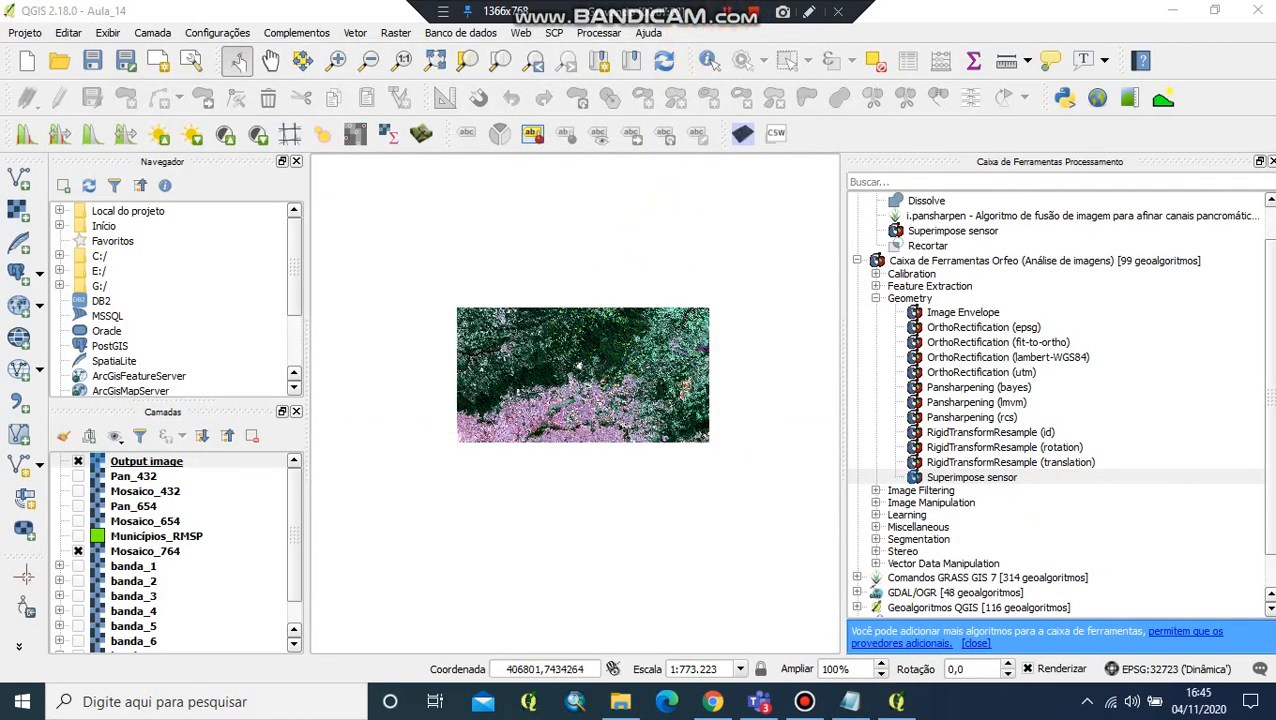
- Close the Processing Toolbox and rename the Output image layer to Pan_764
left_click(1271, 161)
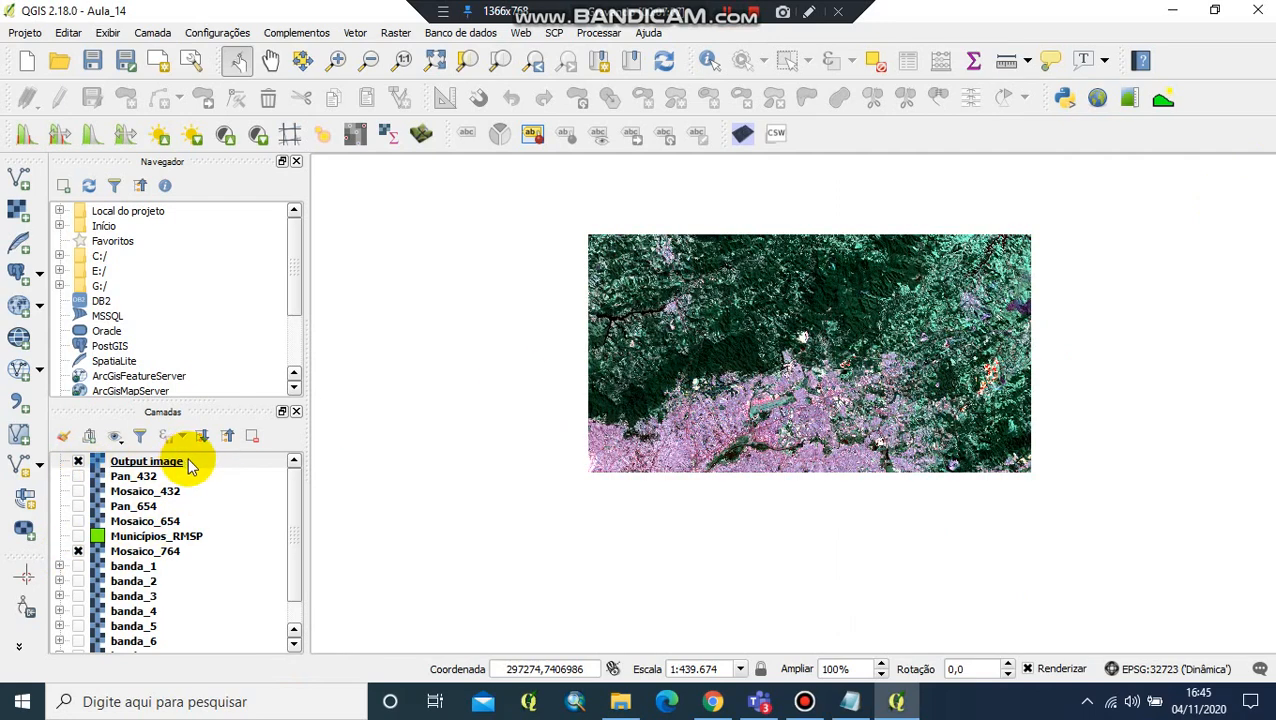
right_click(145, 462)
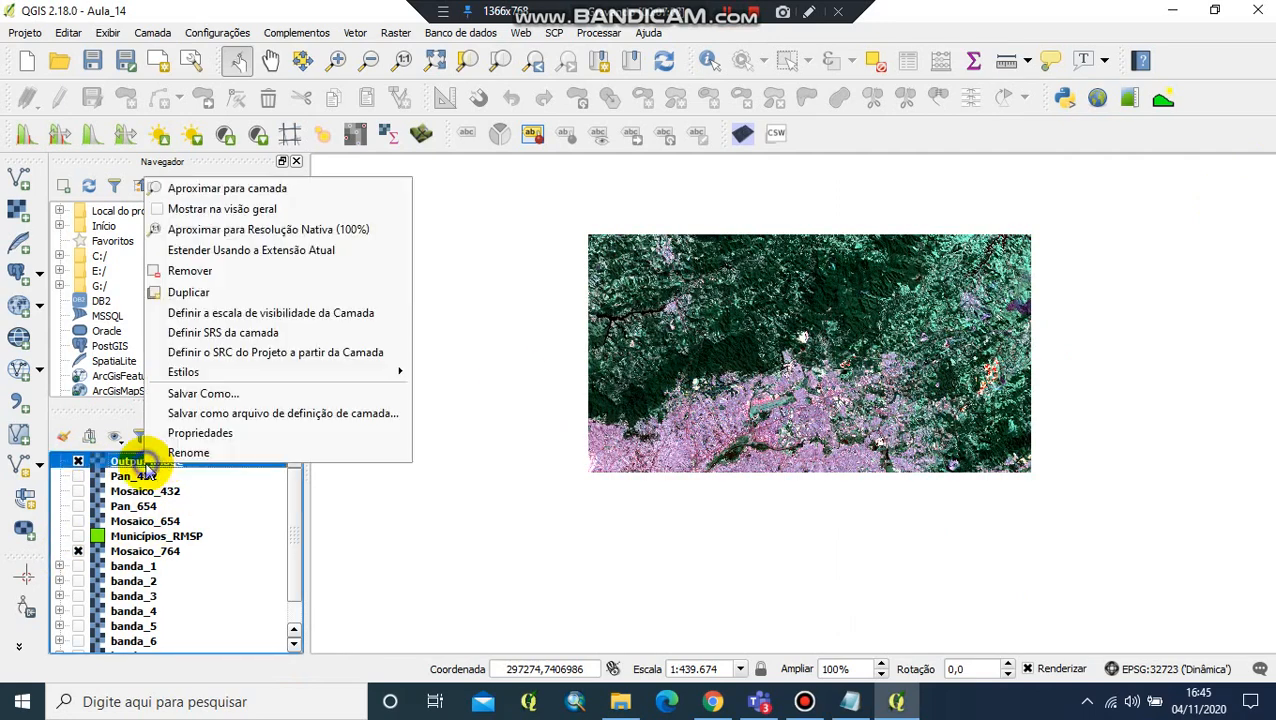
left_click(218, 453)
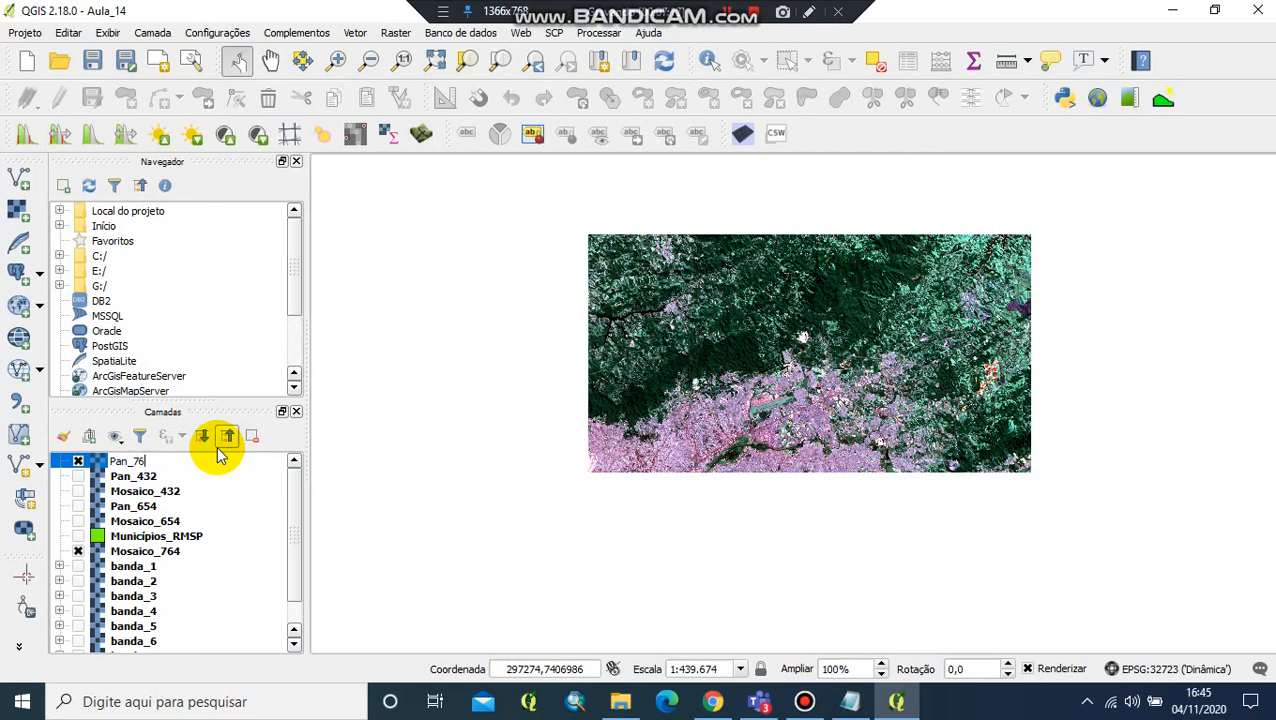
- Move the Mosaico_764 layer directly below Pan_764 in the layer order
left_click(150, 536)
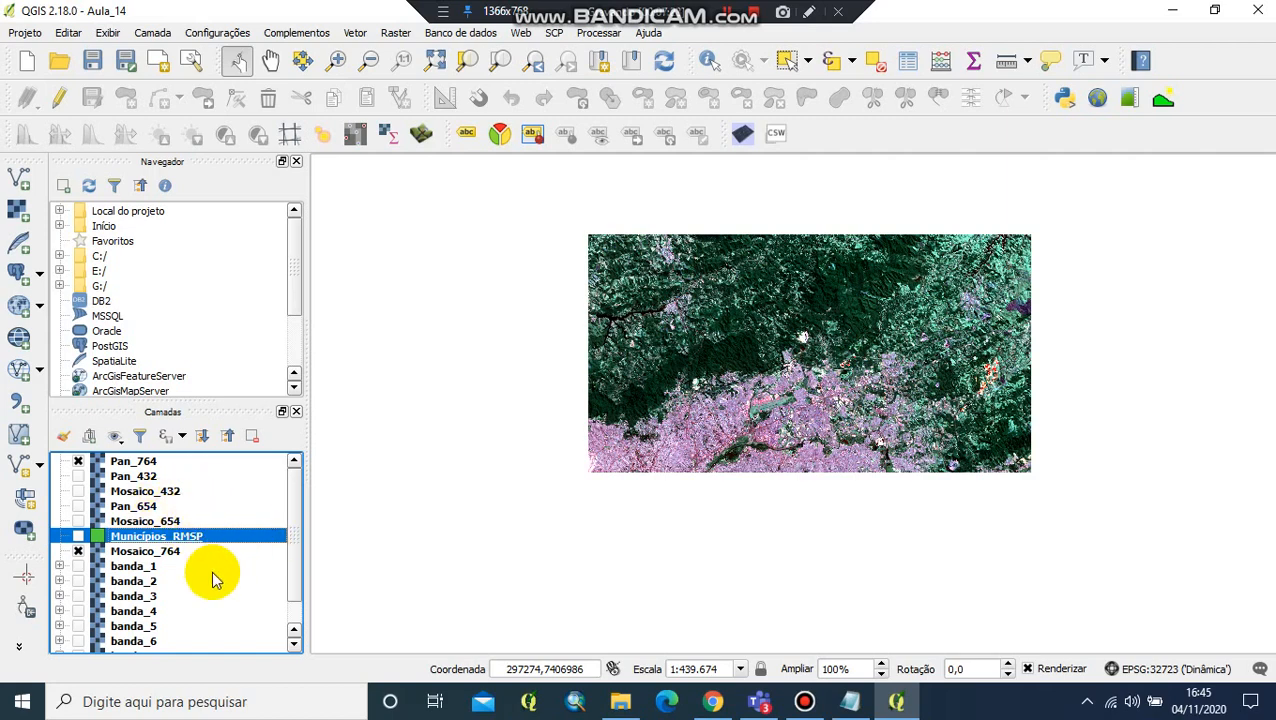
scroll(213, 575, "down", 1)
left_click_drag(172, 522, 44, 475)
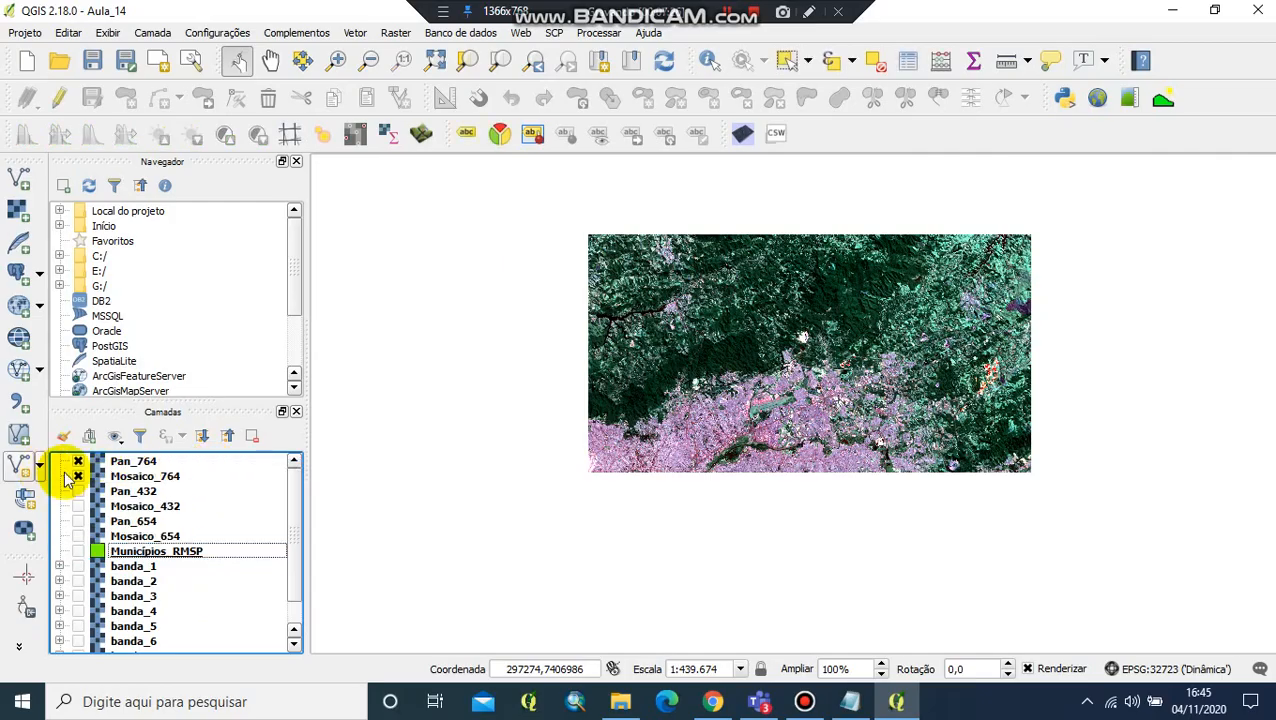
- Compare Pan_764 with Mosaico_764 in close-up areas by switching Pan_764 off and on
scroll(900, 400, "up", 3)
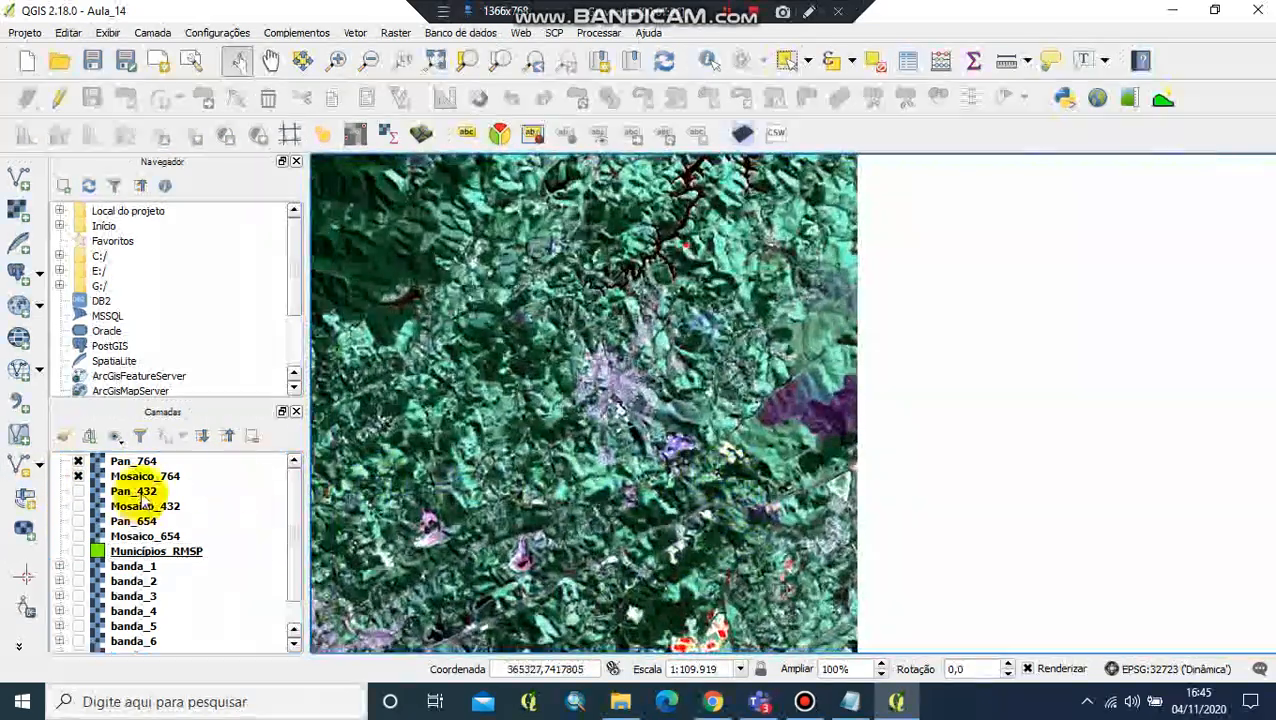
left_click(78, 462)
left_click(78, 462)
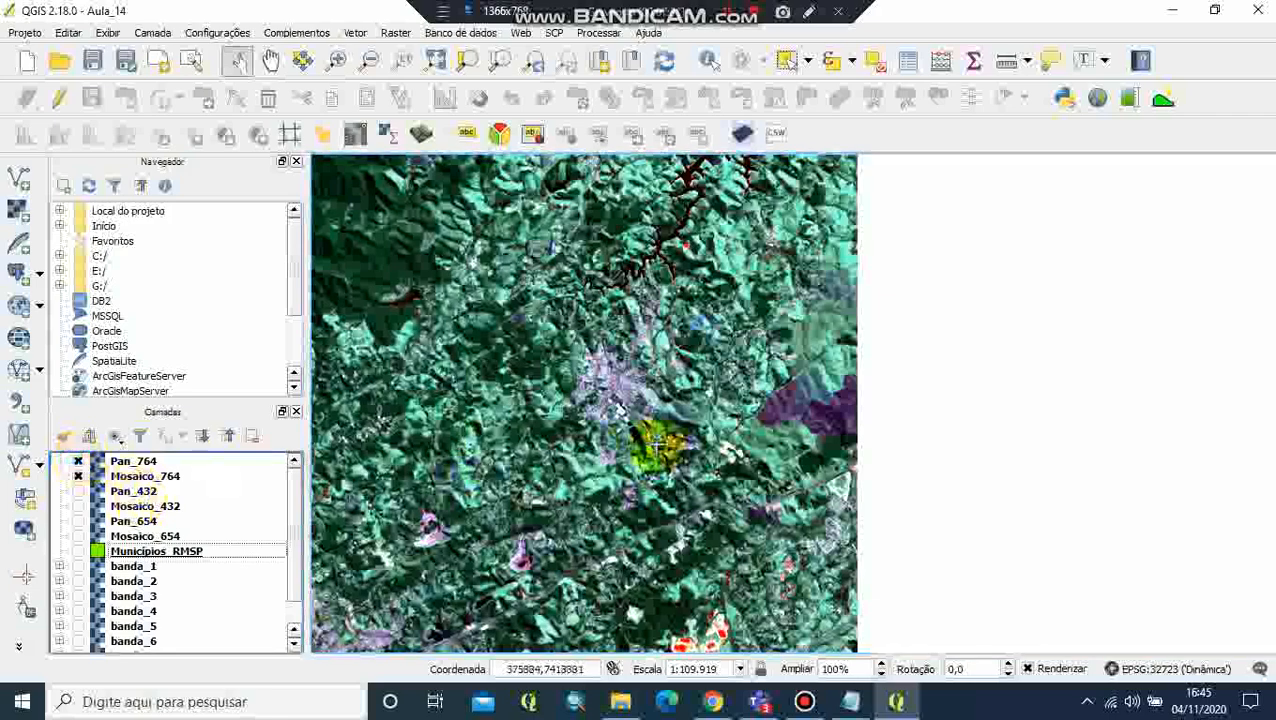
scroll(630, 425, "up", 4)
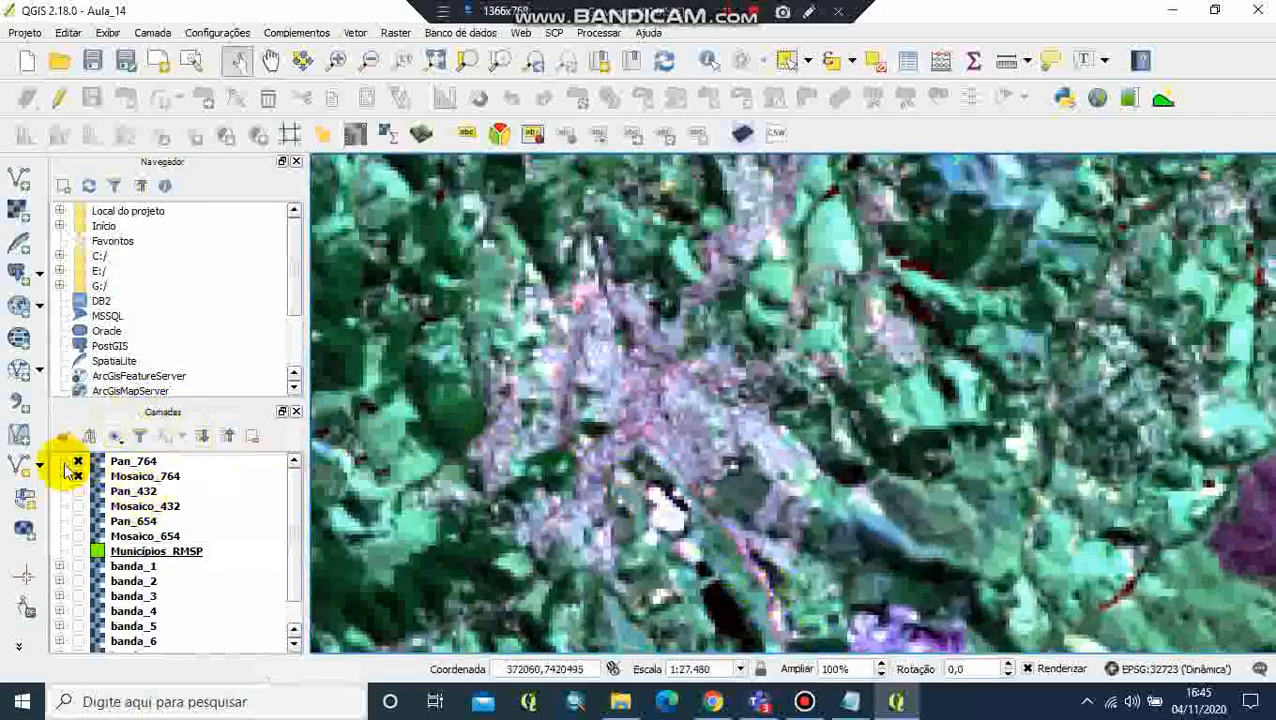
left_click(86, 463)
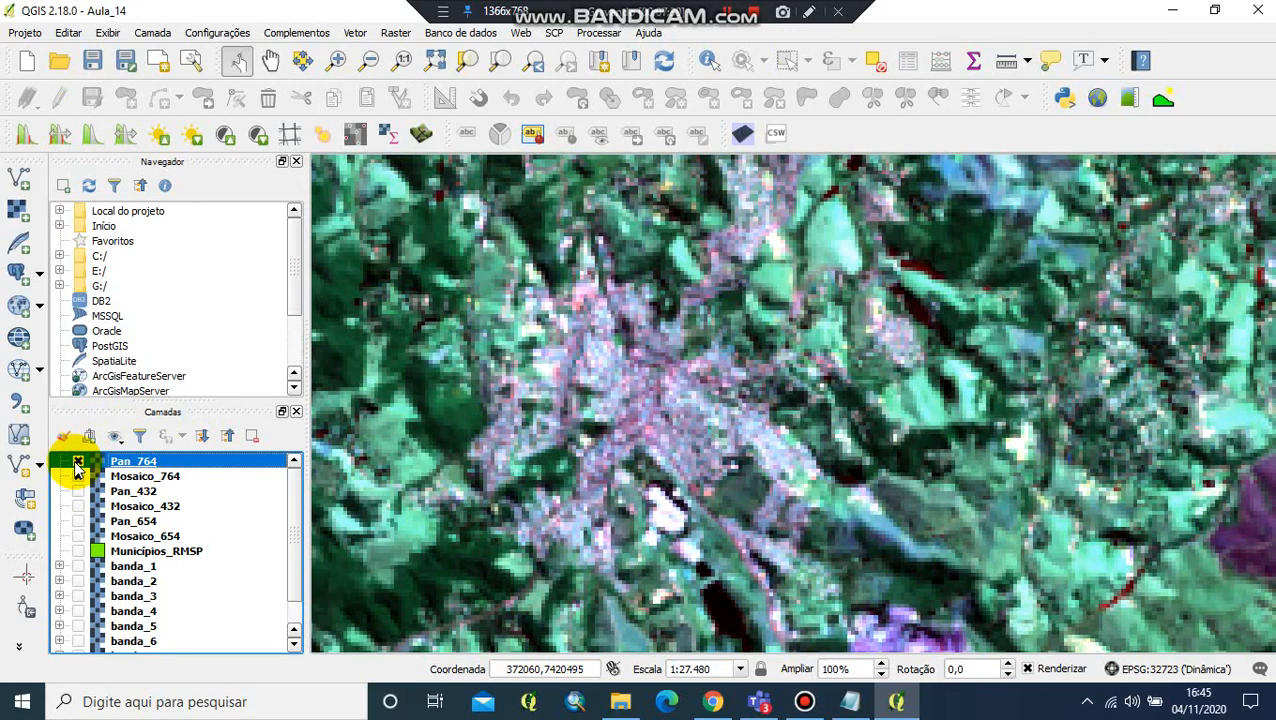
left_click(78, 464)
scroll(582, 480, "down", 3)
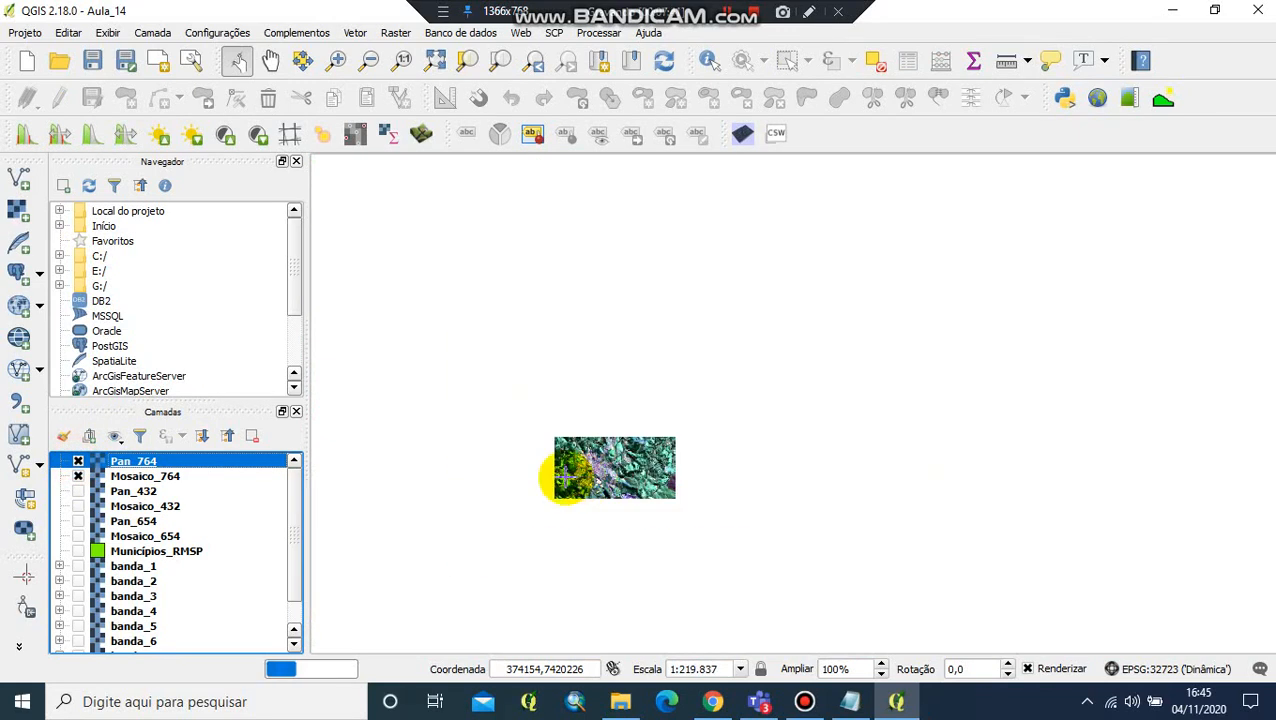
scroll(582, 471, "up", 2)
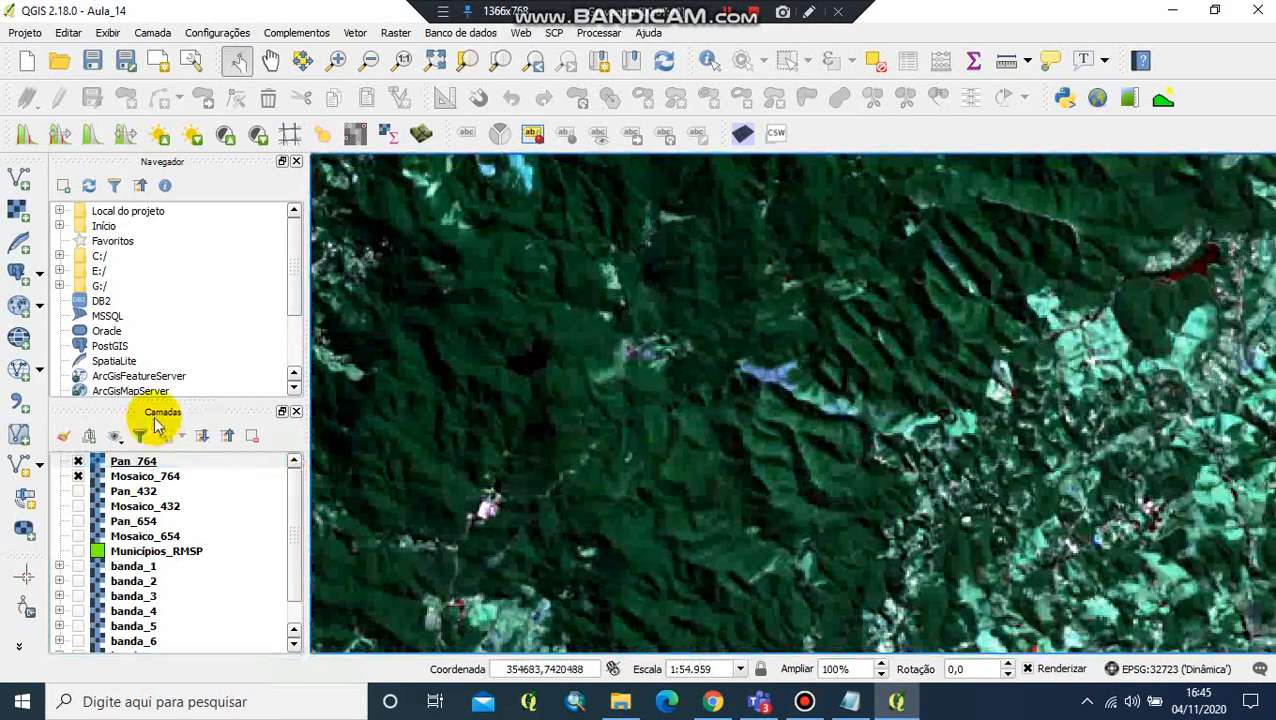
- Hide Pan_764 and Mosaico_764 so that Pan_432 is the only layer shown, and save the project
left_click(78, 464)
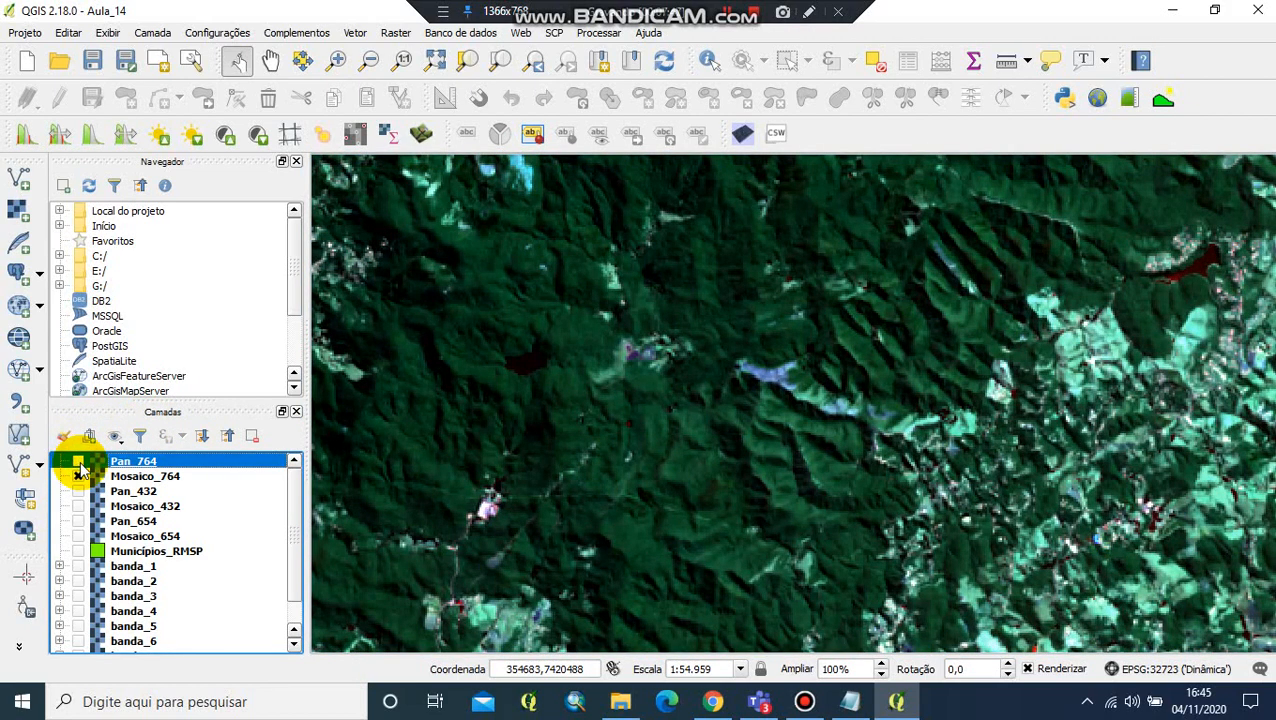
left_click(78, 477)
left_click(79, 477)
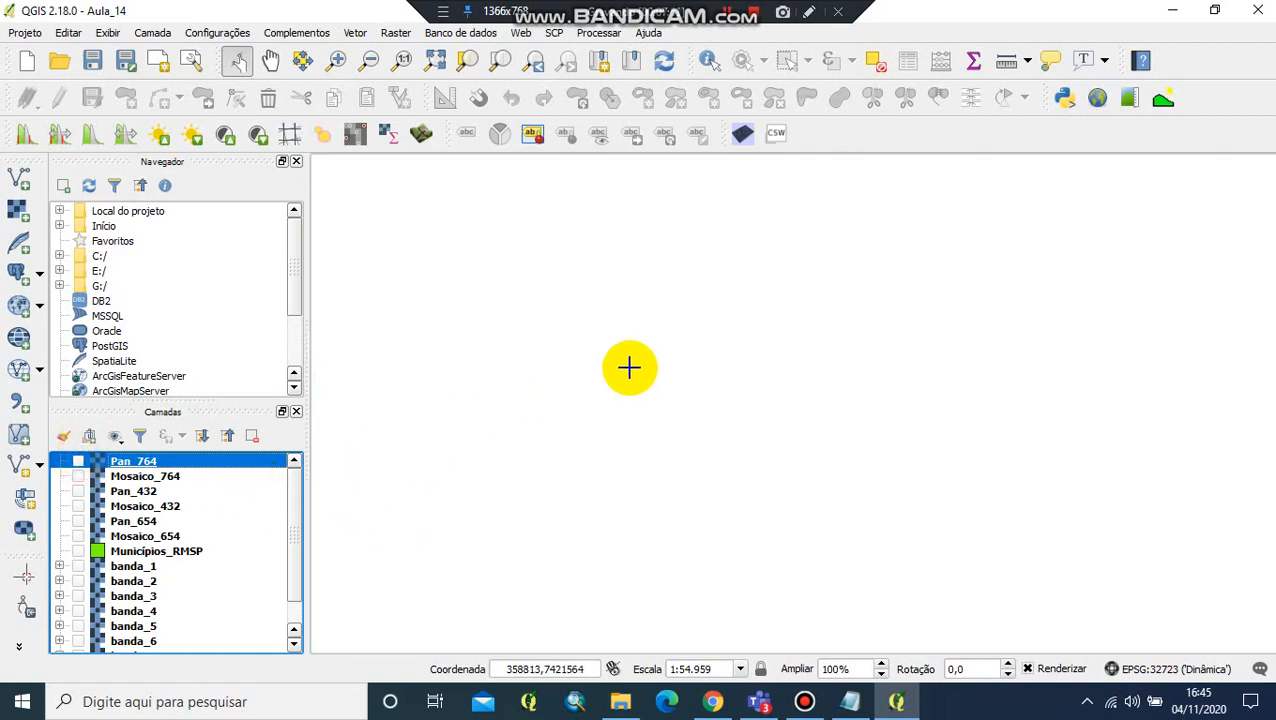
left_click(78, 491)
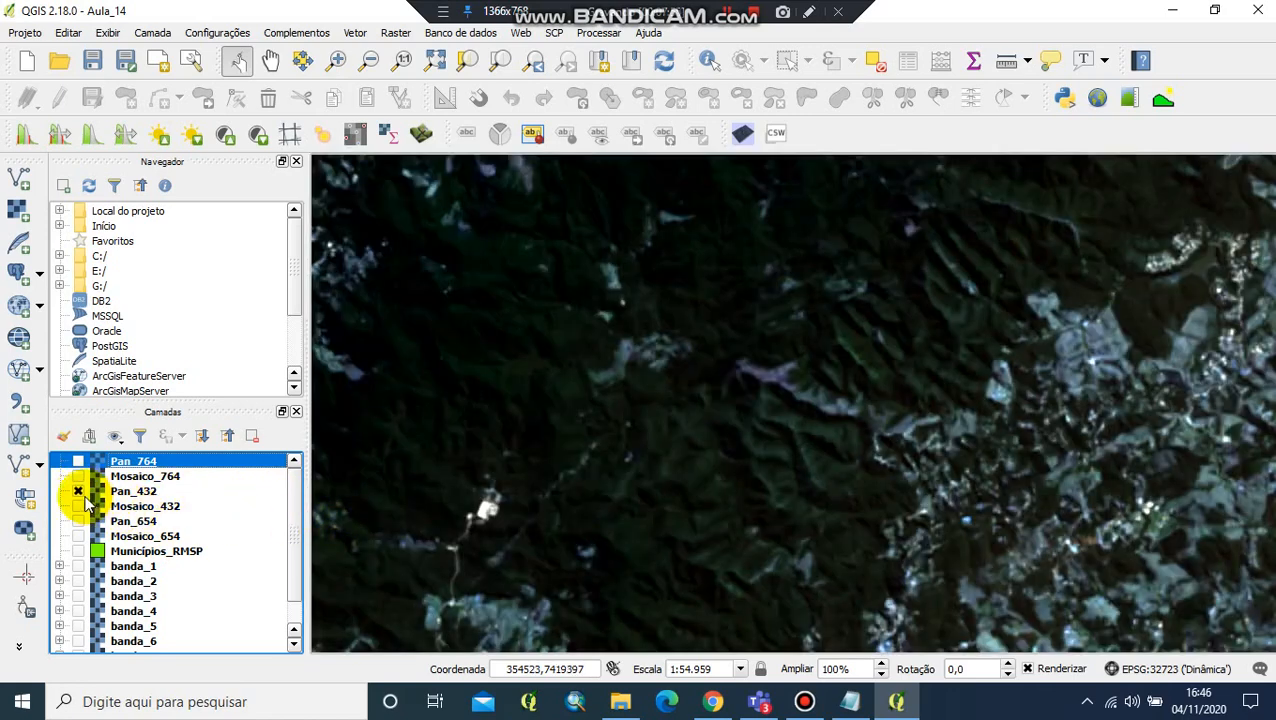
scroll(527, 486, "down", 3)
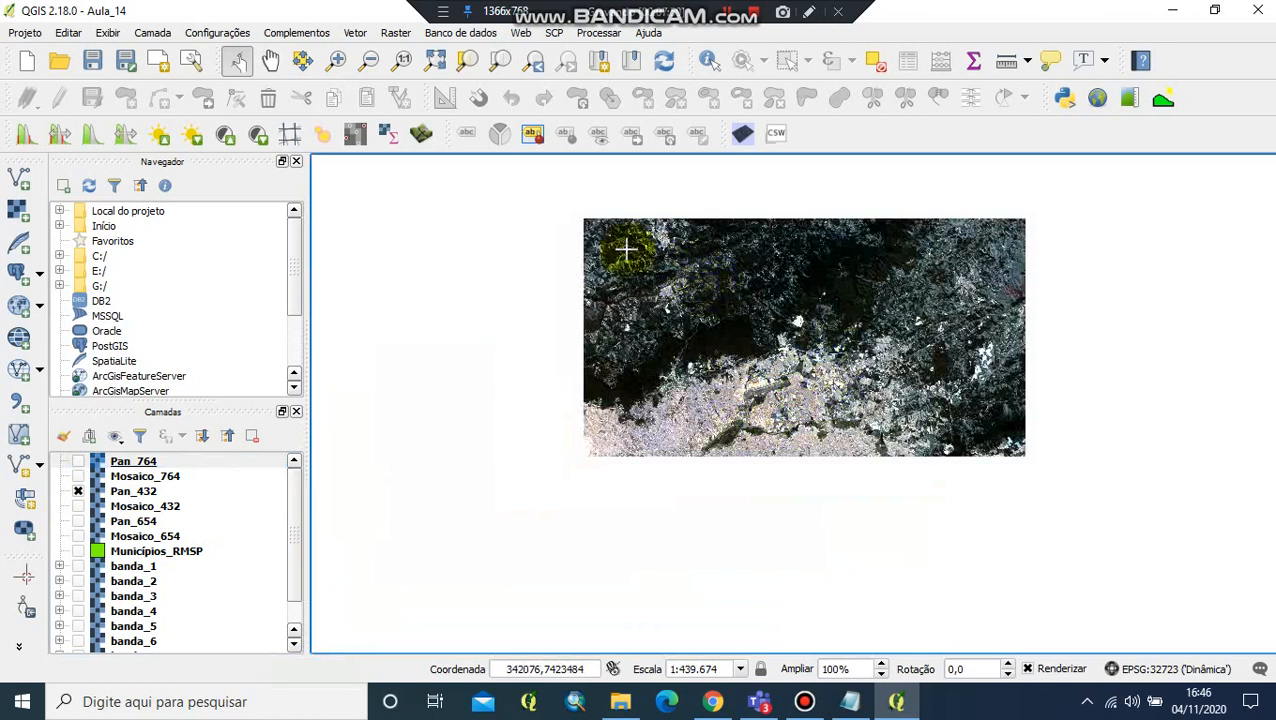
left_click(91, 62)
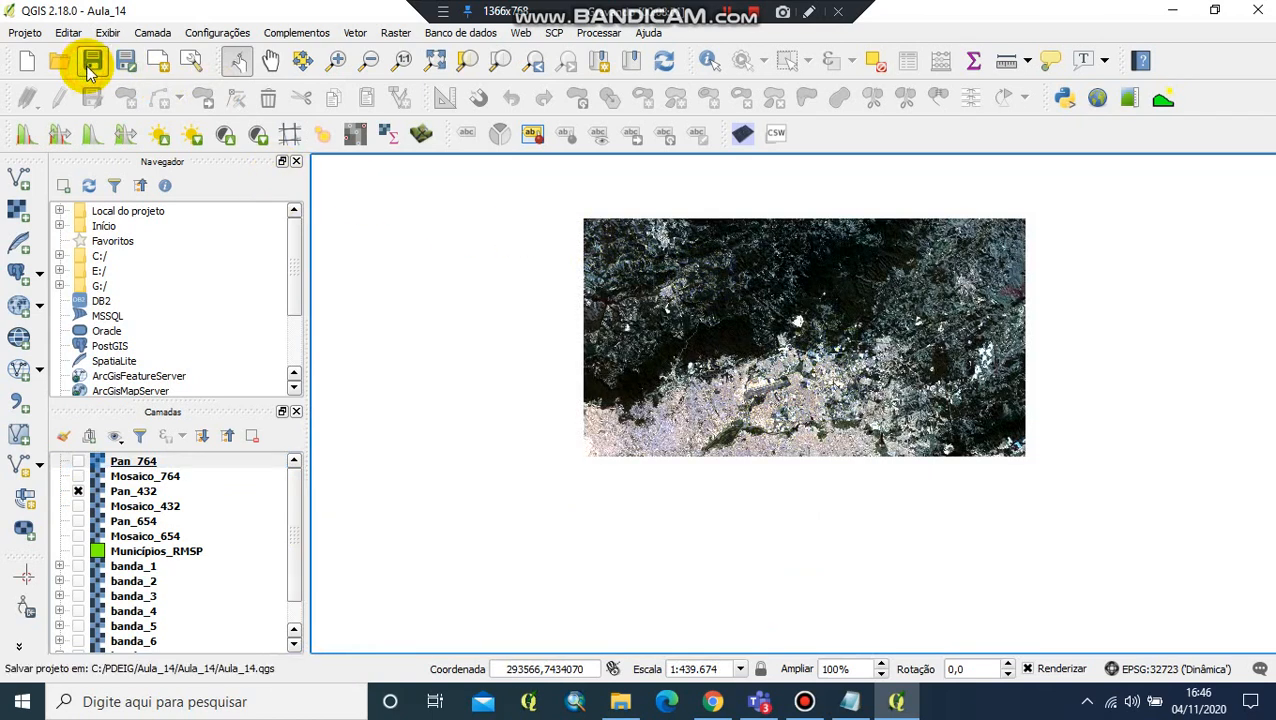